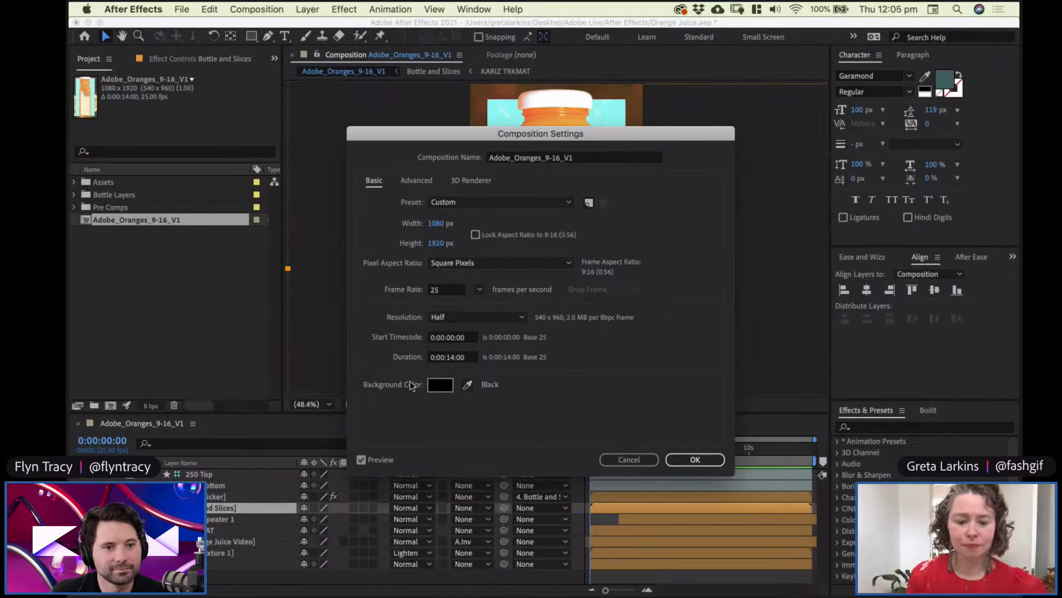
Close the composition settings, preview Adobe_Oranges_9-16_V1 from the beginning, and return the playhead to 0:00:00:00
{"action": "left_click", "coordinate": [695, 460]}
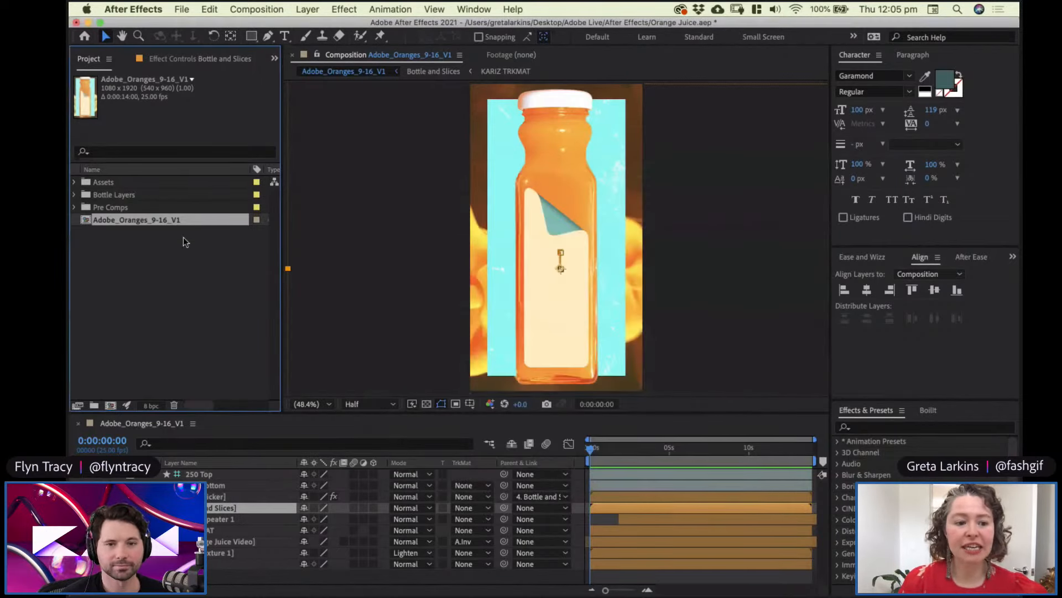
{"action": "left_click", "coordinate": [589, 458]}
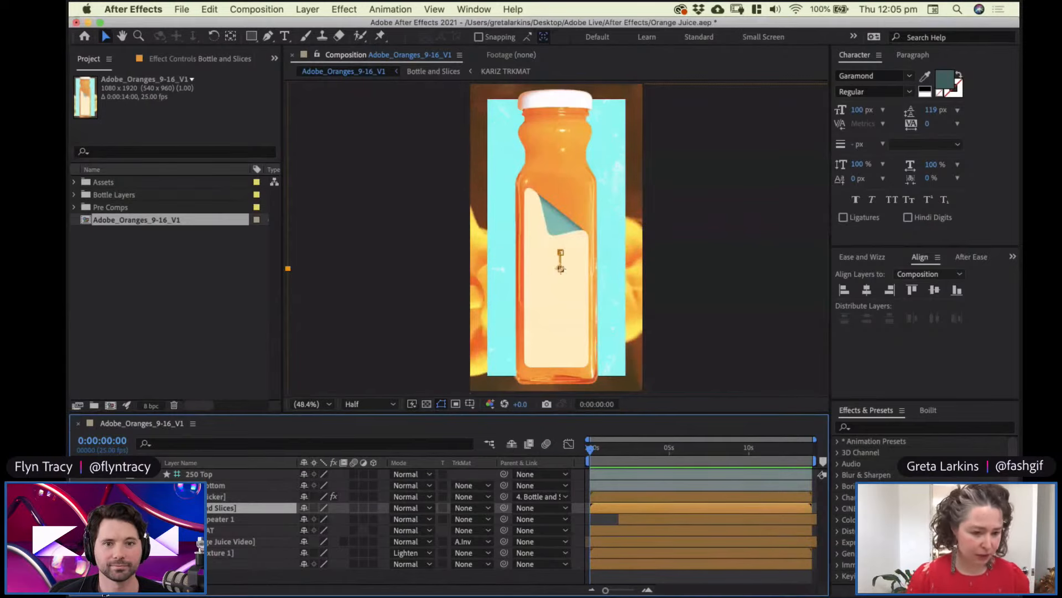
{"action": "key", "text": "space"}
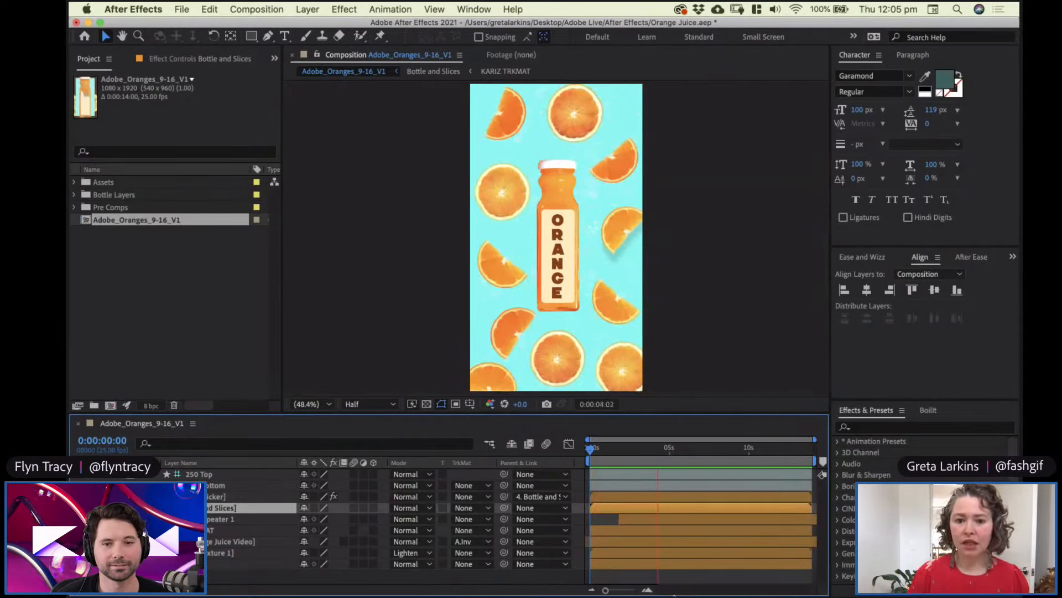
{"action": "left_click", "coordinate": [673, 450]}
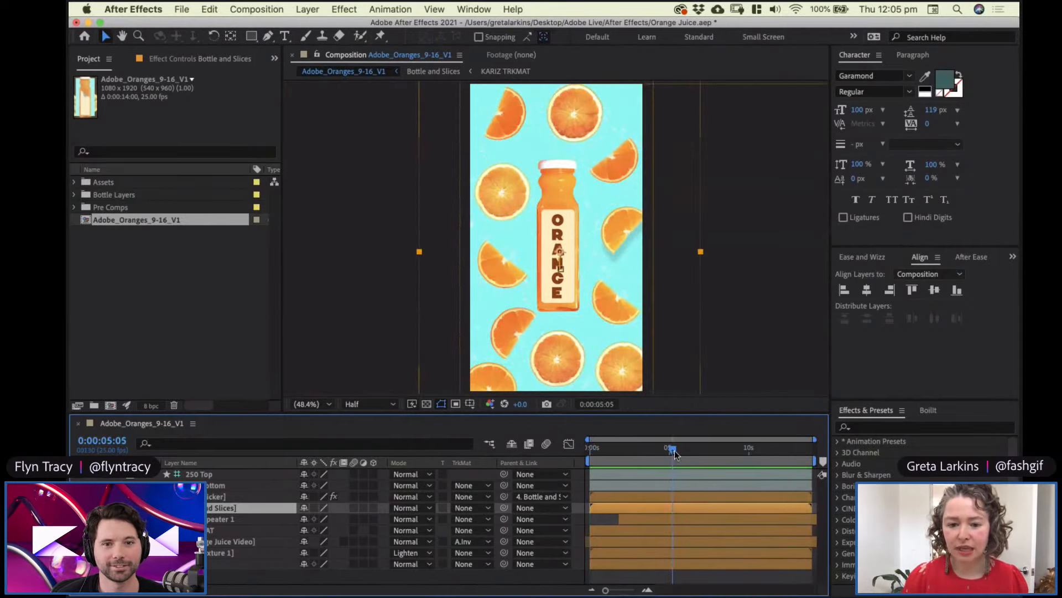
{"action": "left_click_drag", "start_coordinate": [675, 450], "coordinate": [590, 465]}
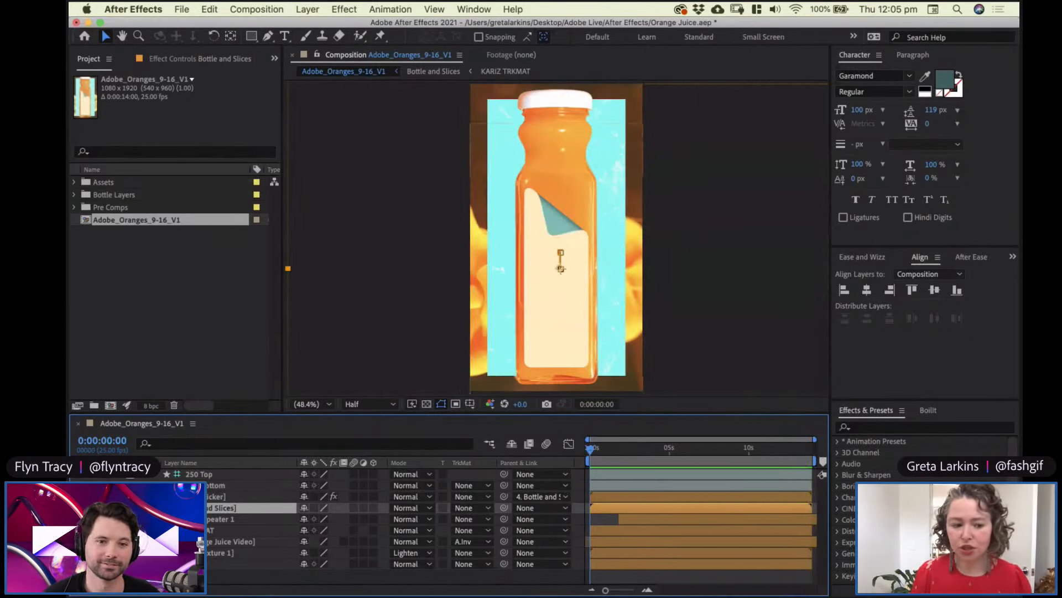
Switch to Photoshop and examine the original bottle label in Orange Juice.psd at 100% magnification
{"action": "left_click", "coordinate": [257, 496]}
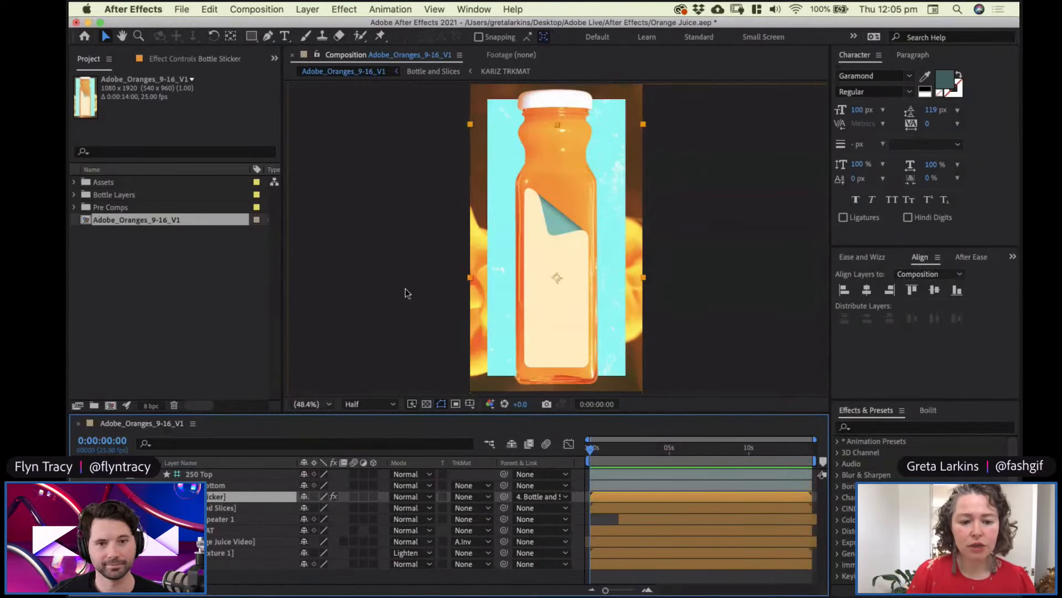
{"action": "key", "text": "super+Tab"}
{"action": "key", "text": "super+Tab"}
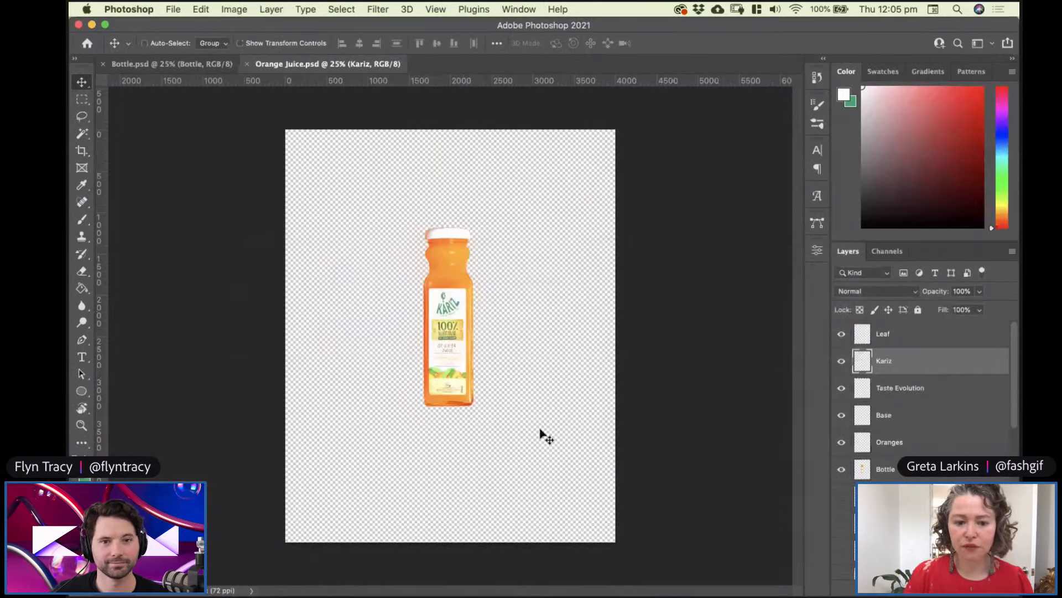
{"action": "key", "text": "super+equal"}
{"action": "key", "text": "super+equal"}
{"action": "key", "text": "super+equal"}
{"action": "key", "text": "super+equal"}
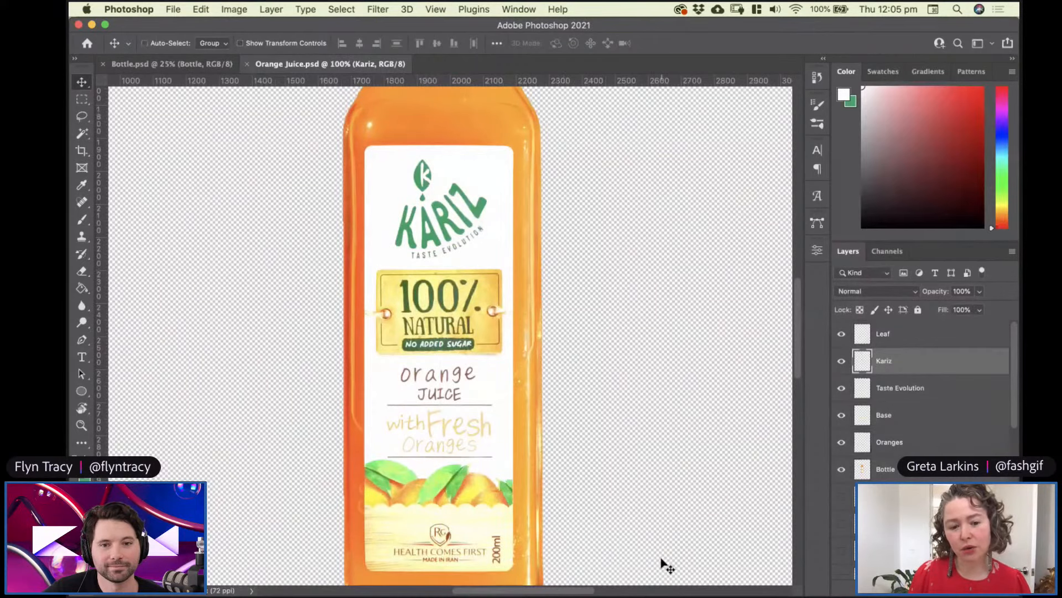
Switch back to After Effects and compare the bottle with the Bottle Sticker layer hidden and shown at 0:00:02:23
{"action": "key", "text": "super+Tab"}
{"action": "left_click", "coordinate": [393, 311]}
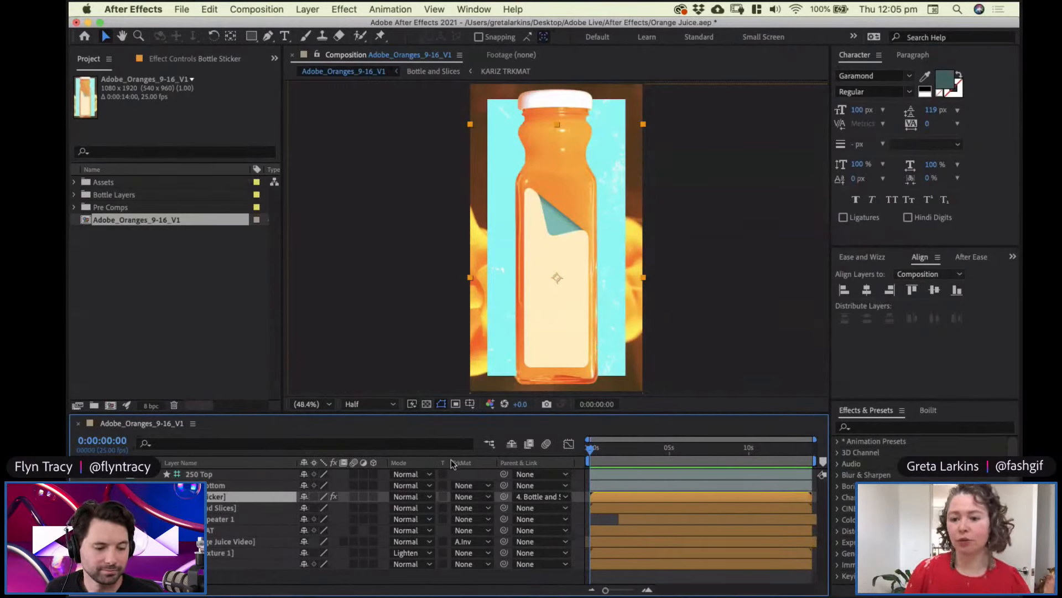
{"action": "left_click", "coordinate": [676, 448]}
{"action": "left_click", "coordinate": [637, 449]}
{"action": "left_click", "coordinate": [80, 496]}
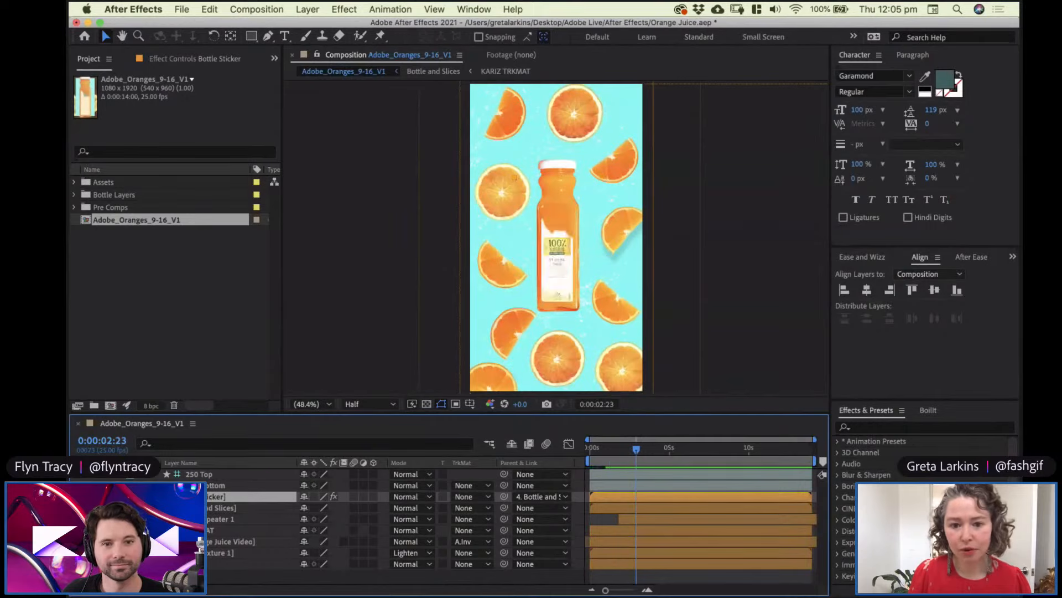
{"action": "left_click", "coordinate": [79, 497]}
{"action": "left_click", "coordinate": [79, 497]}
{"action": "left_click", "coordinate": [79, 496]}
{"action": "left_click", "coordinate": [79, 496]}
{"action": "left_click", "coordinate": [80, 496]}
{"action": "left_click_drag", "start_coordinate": [637, 449], "coordinate": [535, 454]}
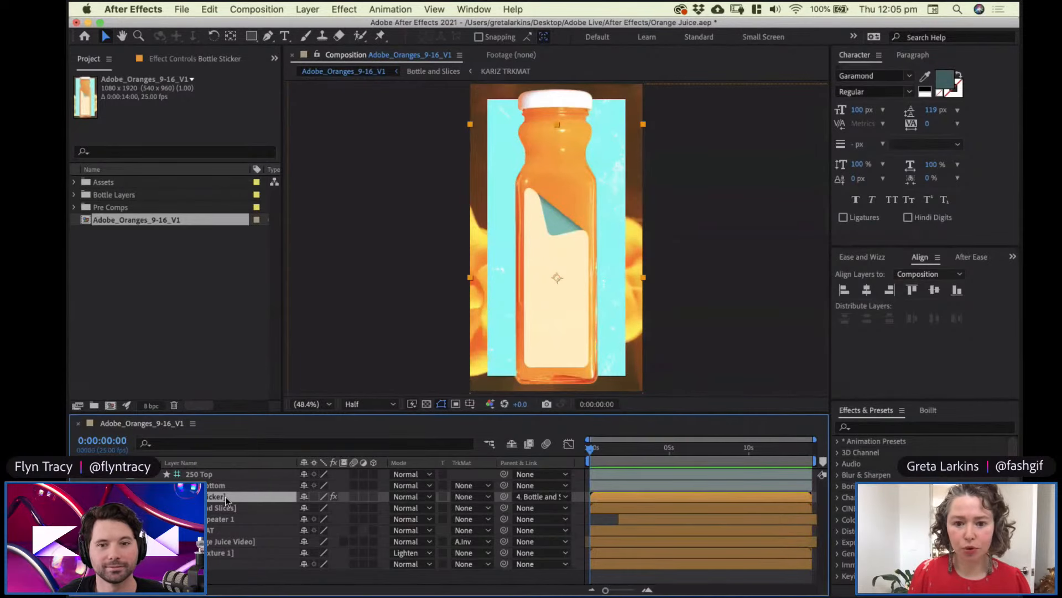
Open the Bottle Sticker precomp, collapse all its layers' properties, and select the Sticker Base layer
{"action": "double_click", "coordinate": [225, 497]}
{"action": "key", "text": "super+a"}
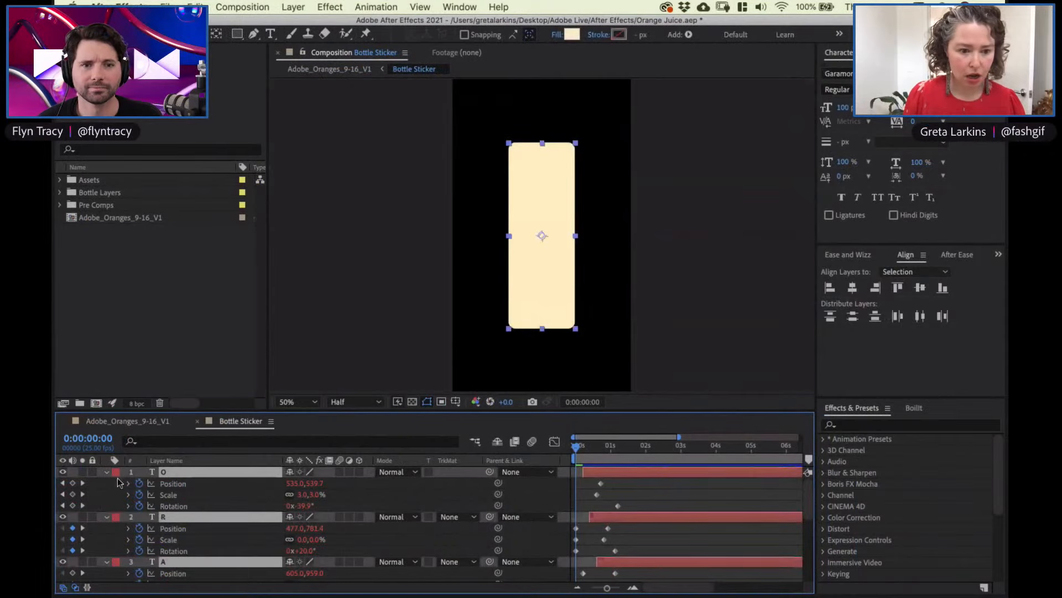
{"action": "left_click", "coordinate": [106, 471]}
{"action": "left_click", "coordinate": [209, 574]}
{"action": "left_click", "coordinate": [218, 539]}
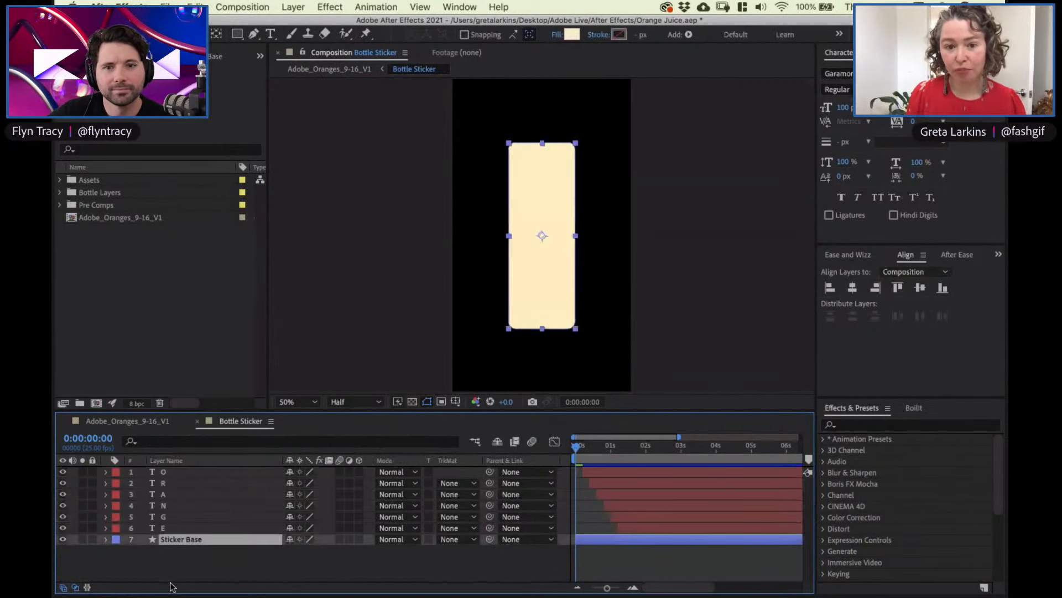
Reveal the size, position and roundness properties of Rectangle Path 1 in the Sticker Base layer
{"action": "left_click", "coordinate": [106, 540]}
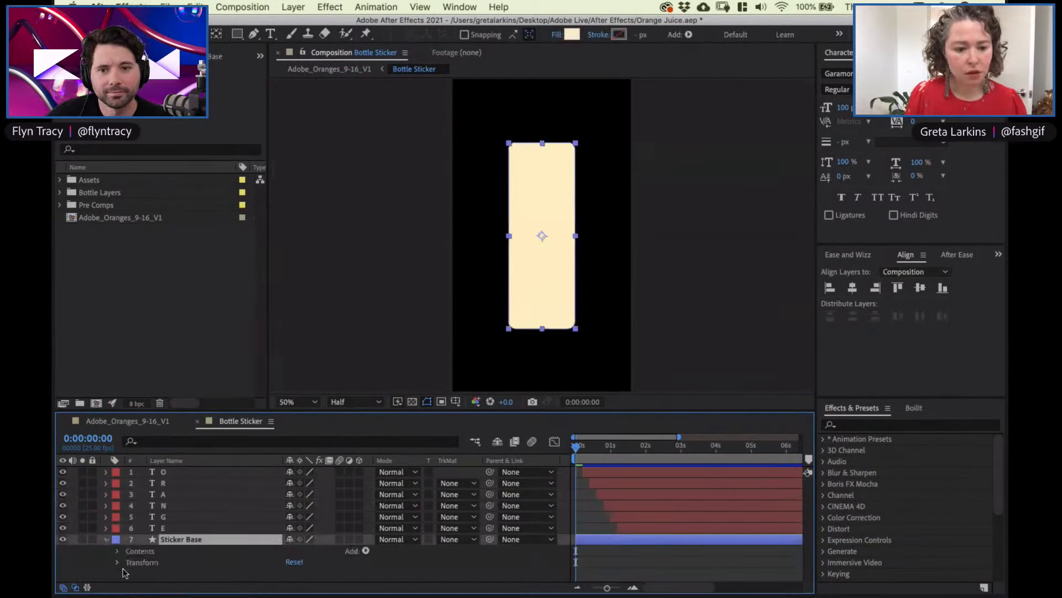
{"action": "left_click", "coordinate": [118, 551]}
{"action": "left_click", "coordinate": [128, 562]}
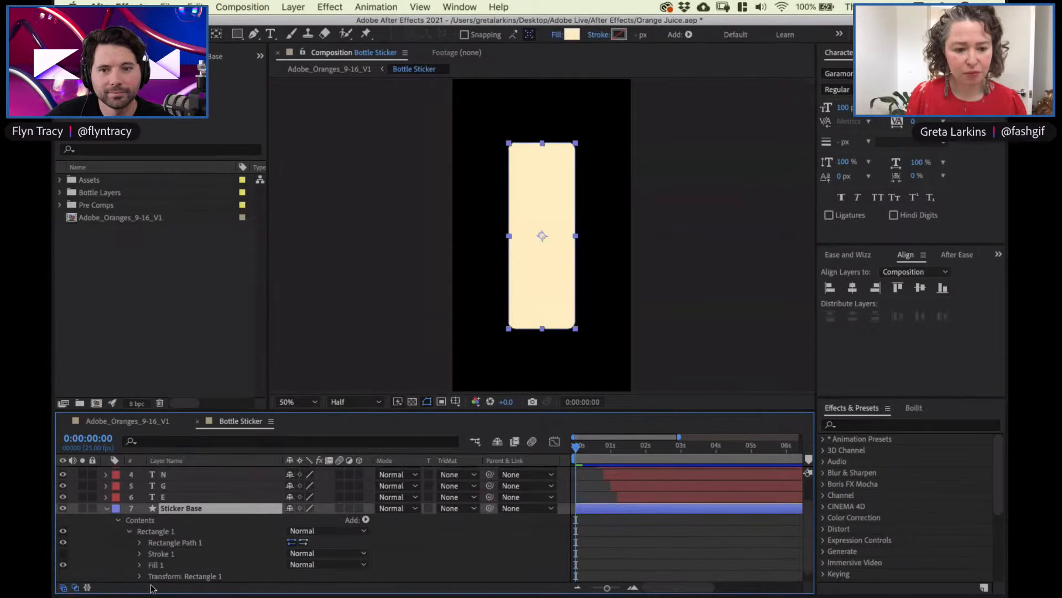
{"action": "left_click", "coordinate": [140, 542]}
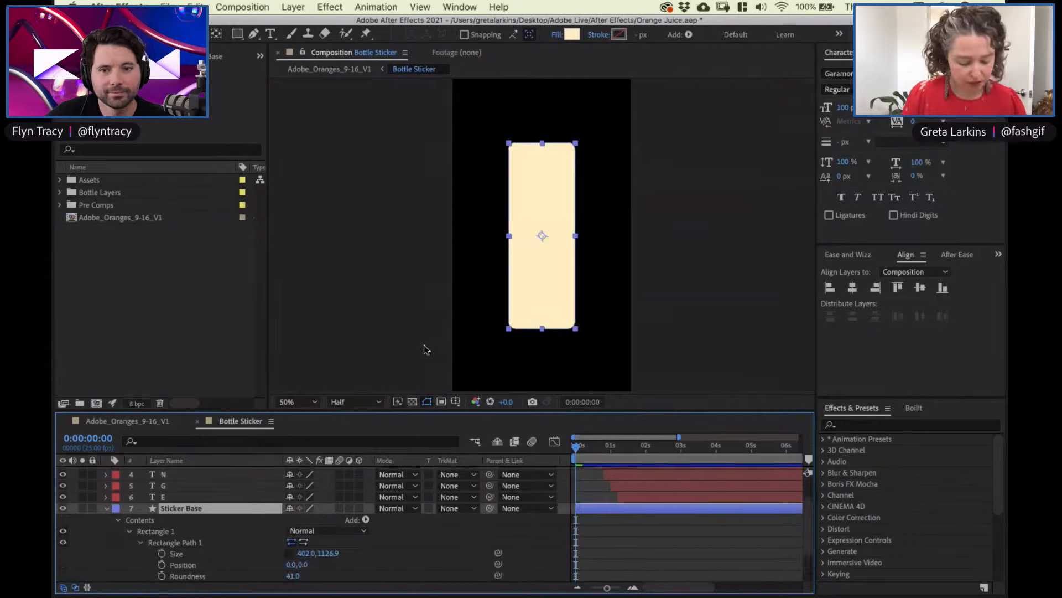
Try a larger corner roundness on the Sticker Base rectangle, set it back to 41, and collapse the layer's properties
{"action": "key", "text": "period"}
{"action": "key", "text": "period"}
{"action": "key", "text": "period"}
{"action": "key", "text": "period"}
{"action": "left_click_drag", "start_coordinate": [520, 142], "coordinate": [533, 352]}
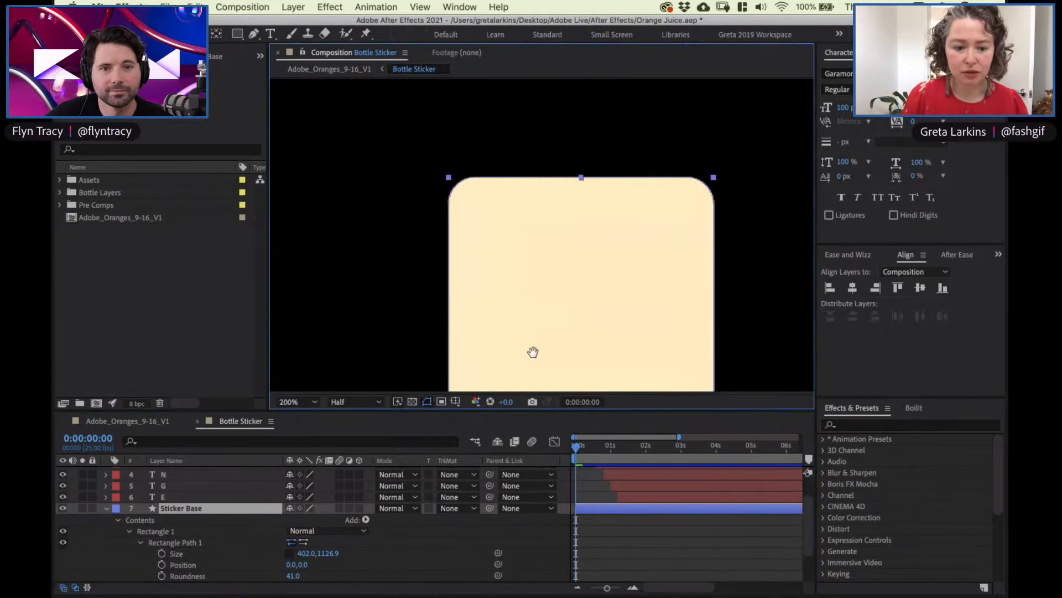
{"action": "left_click_drag", "start_coordinate": [293, 575], "coordinate": [314, 585]}
{"action": "left_click", "coordinate": [294, 576]}
{"action": "type", "text": "41"}
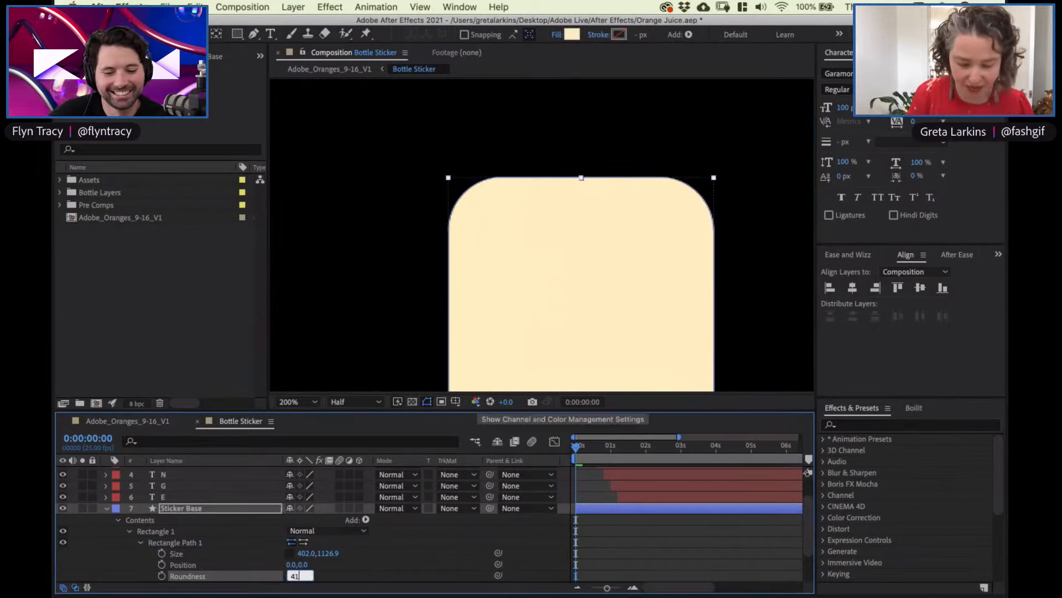
{"action": "key", "text": "Return"}
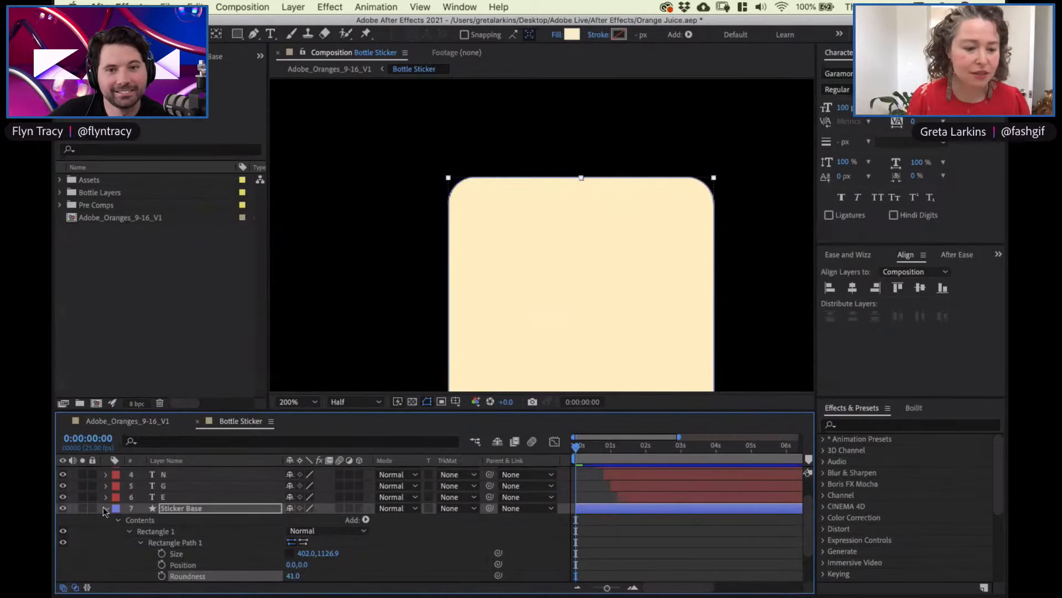
{"action": "key", "text": "u"}
Select the O layer, go to 0:00:02:15, and hide the R, A, N, G and E layers
{"action": "key", "text": "comma"}
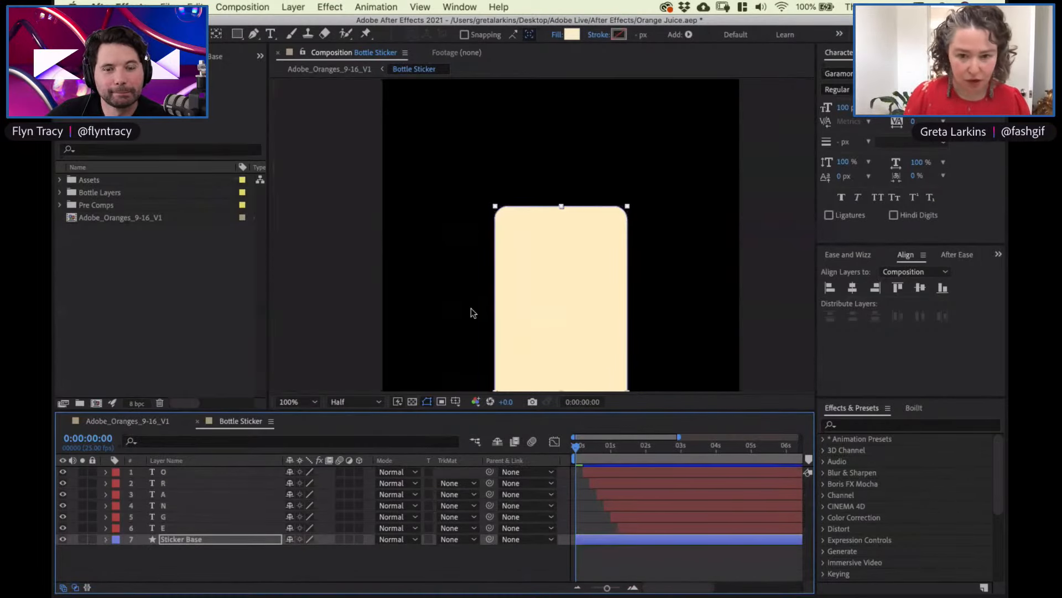
{"action": "key", "text": "space"}
{"action": "left_click_drag", "start_coordinate": [559, 221], "coordinate": [550, 115]}
{"action": "left_click", "coordinate": [175, 473]}
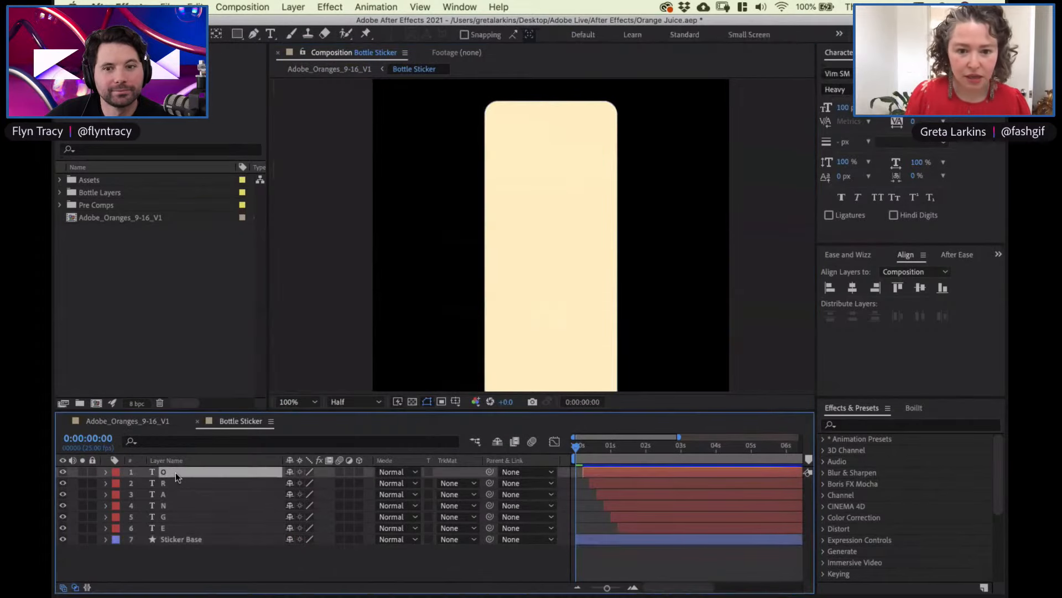
{"action": "left_click_drag", "start_coordinate": [660, 446], "coordinate": [667, 446]}
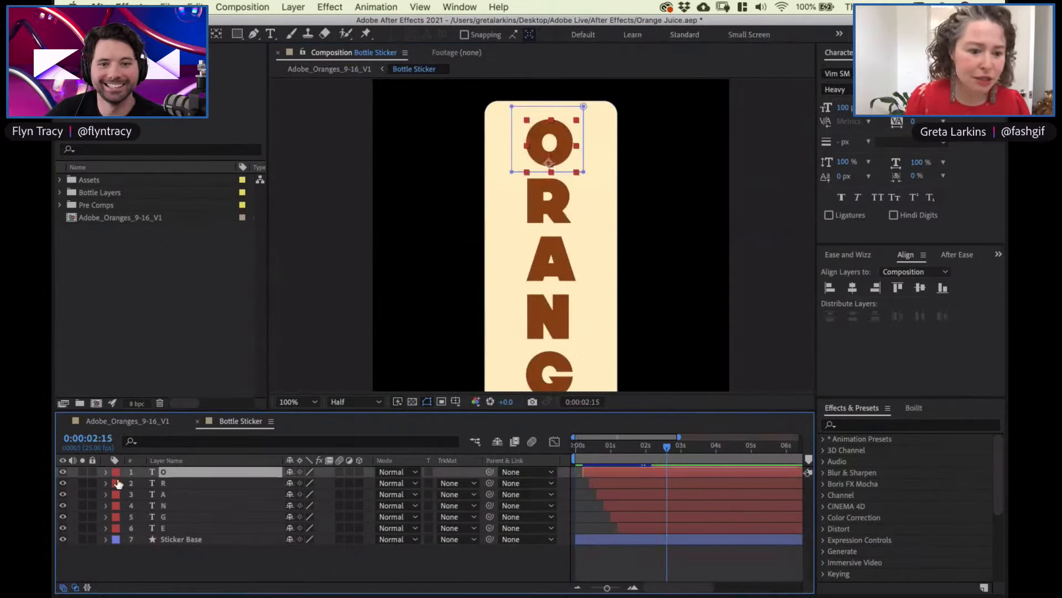
{"action": "left_click_drag", "start_coordinate": [62, 483], "coordinate": [63, 528]}
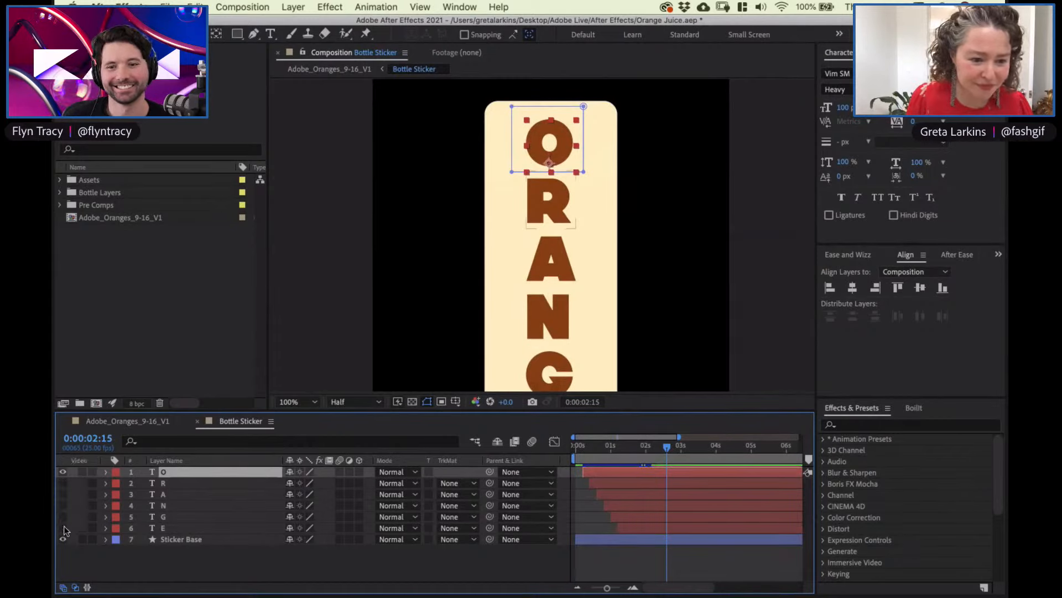
Expand the O text layer and delete its existing mask
{"action": "left_click", "coordinate": [106, 471]}
{"action": "left_click", "coordinate": [135, 496]}
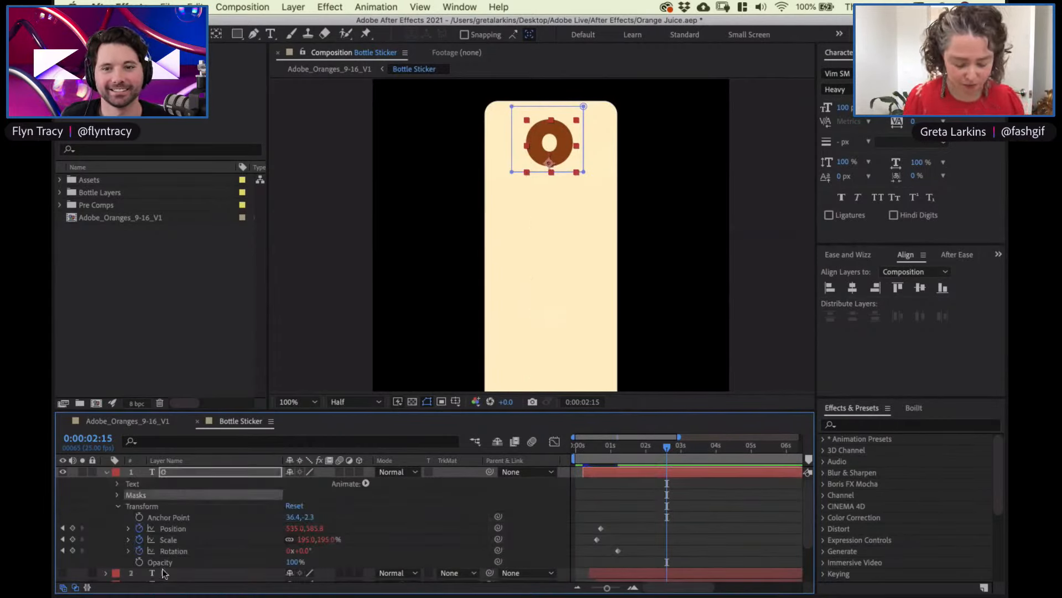
{"action": "key", "text": "ctrl+z"}
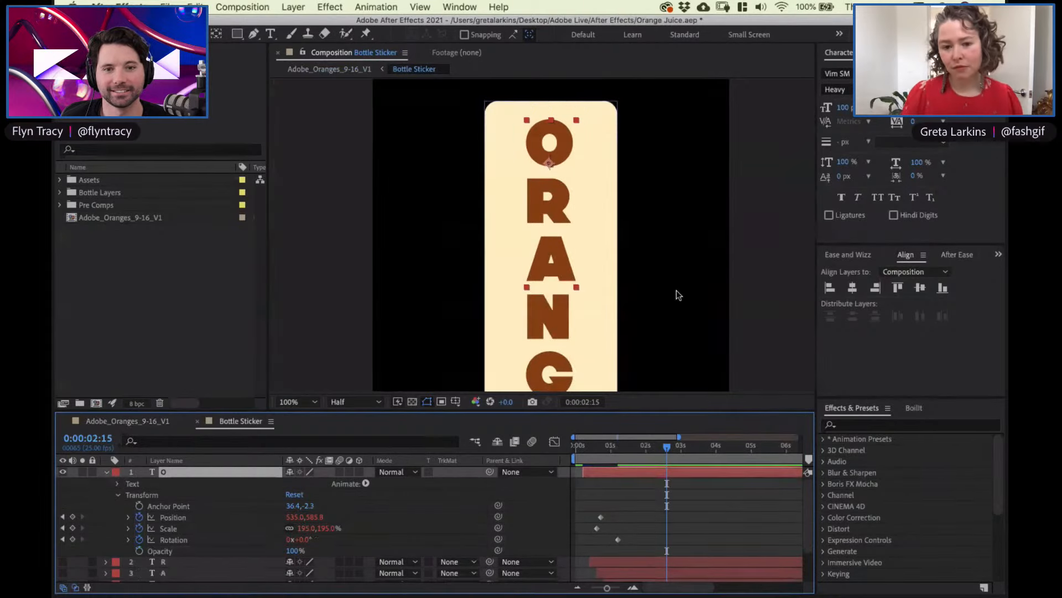
Draw a rectangular mask on the O text layer that encloses only the letter O
{"action": "left_click_drag", "start_coordinate": [677, 300], "coordinate": [676, 376]}
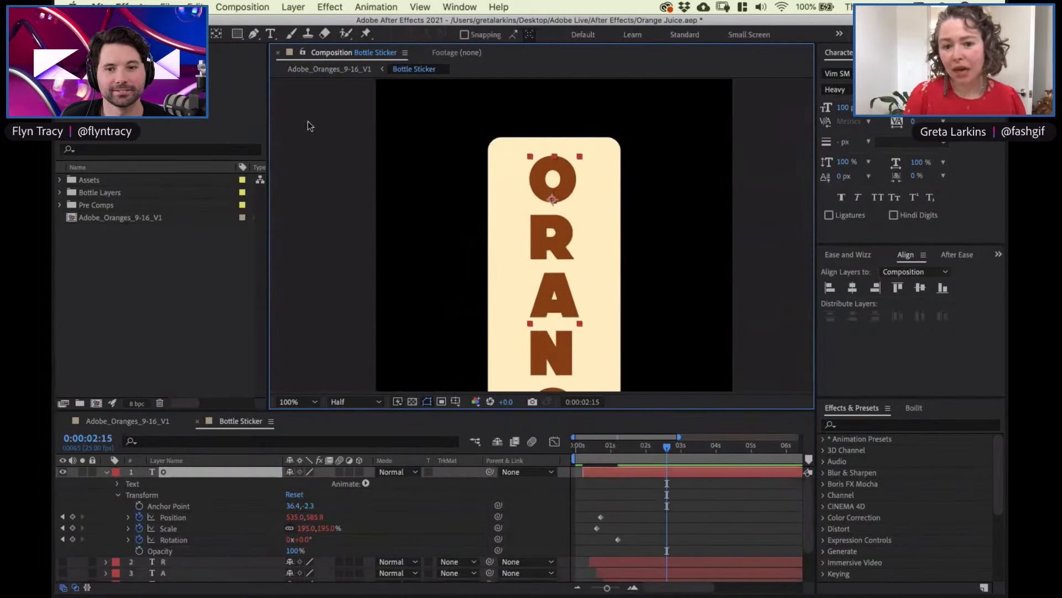
{"action": "left_click", "coordinate": [254, 34]}
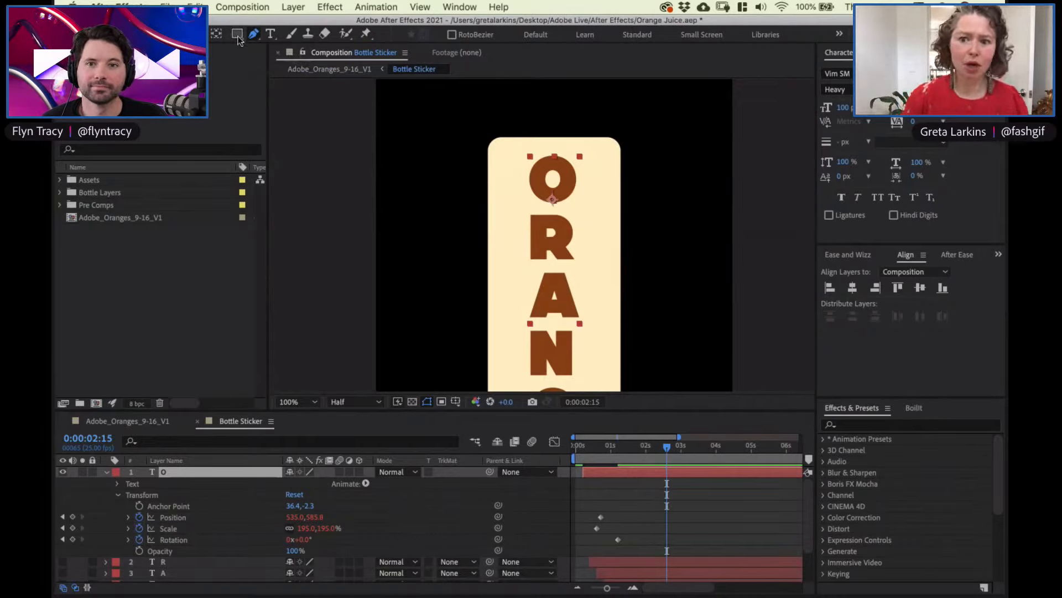
{"action": "left_click", "coordinate": [238, 36]}
{"action": "left_click_drag", "start_coordinate": [503, 129], "coordinate": [602, 209]}
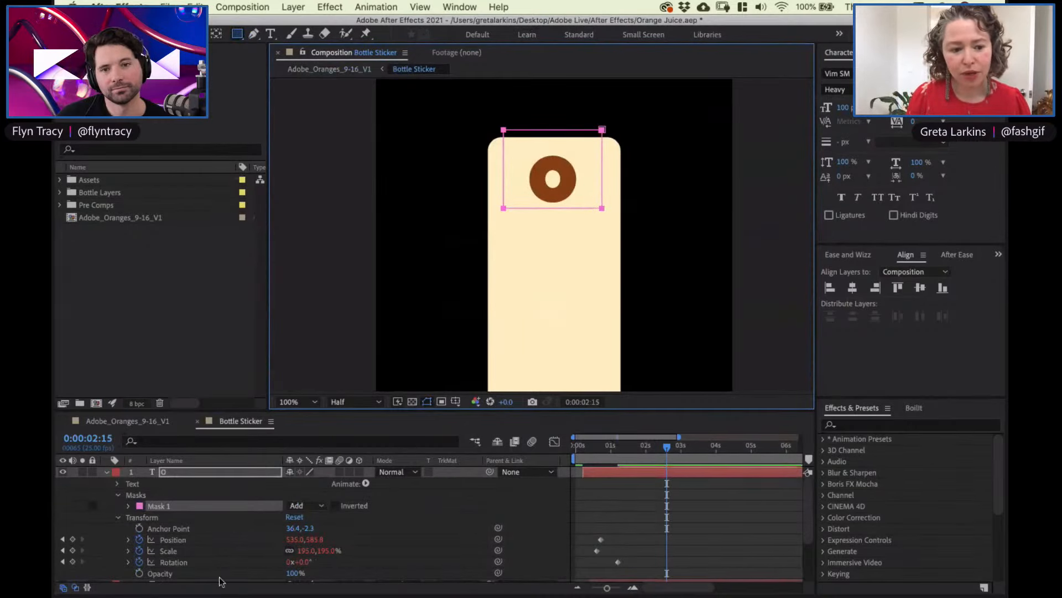
Try the Subtract and None modes on the O layer's Mask 1, and set the mode back to Add
{"action": "left_click", "coordinate": [320, 506]}
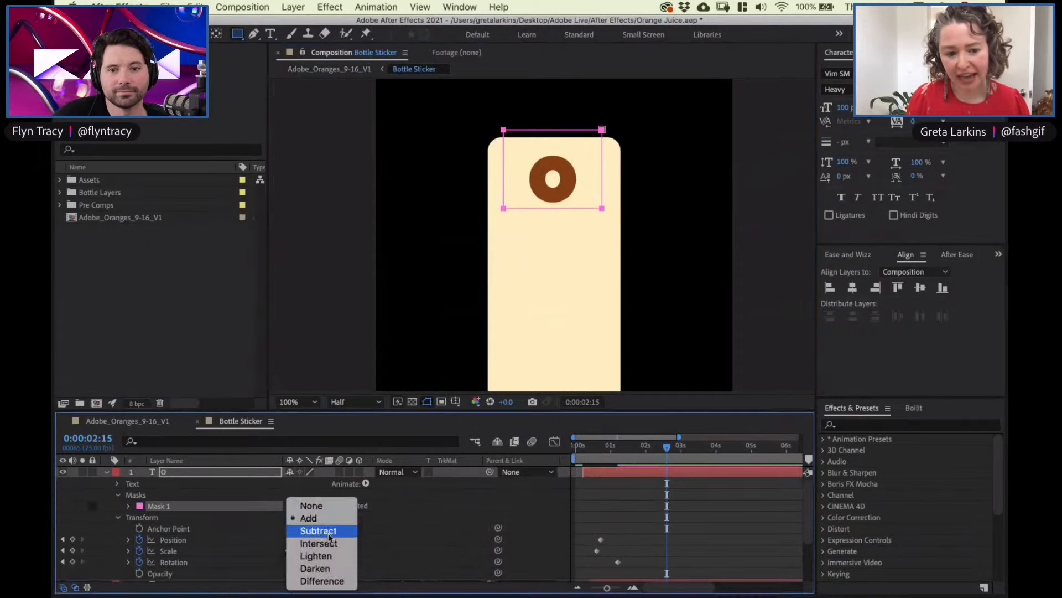
{"action": "left_click", "coordinate": [330, 532]}
{"action": "left_click", "coordinate": [321, 505]}
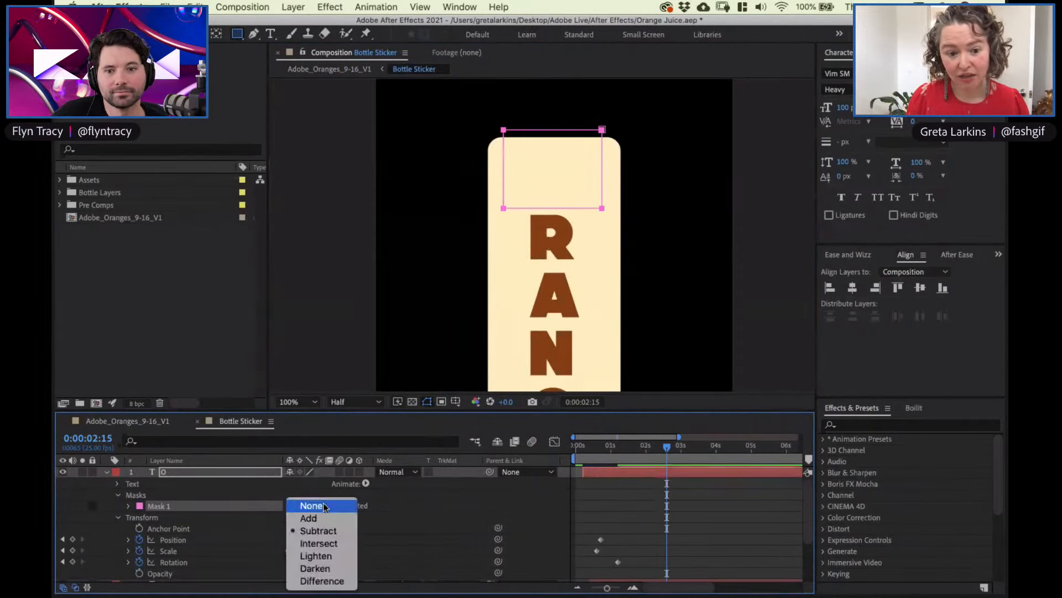
{"action": "left_click", "coordinate": [323, 507]}
{"action": "left_click", "coordinate": [316, 506]}
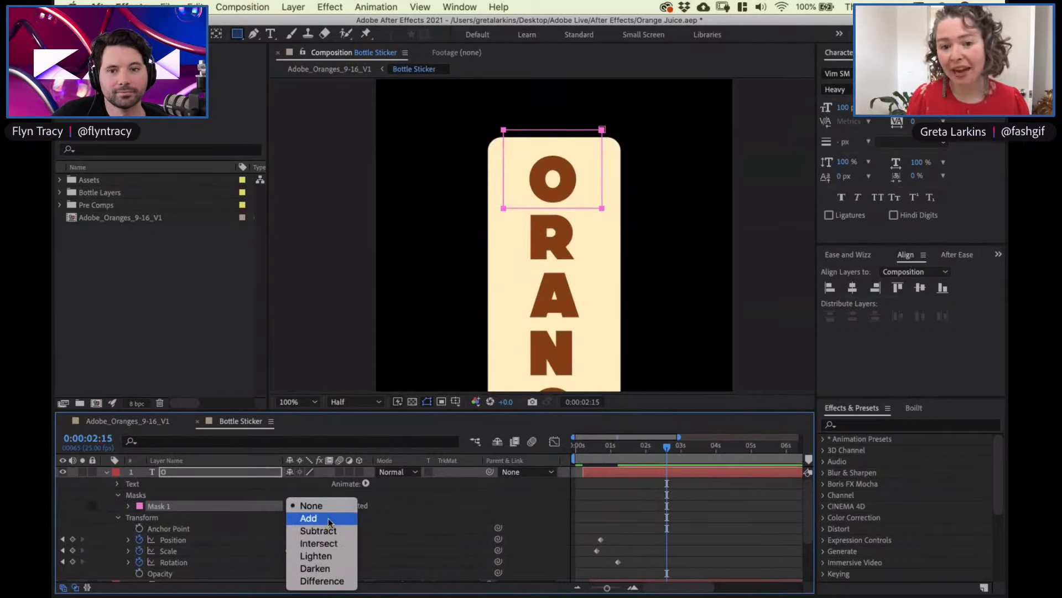
{"action": "left_click", "coordinate": [330, 520]}
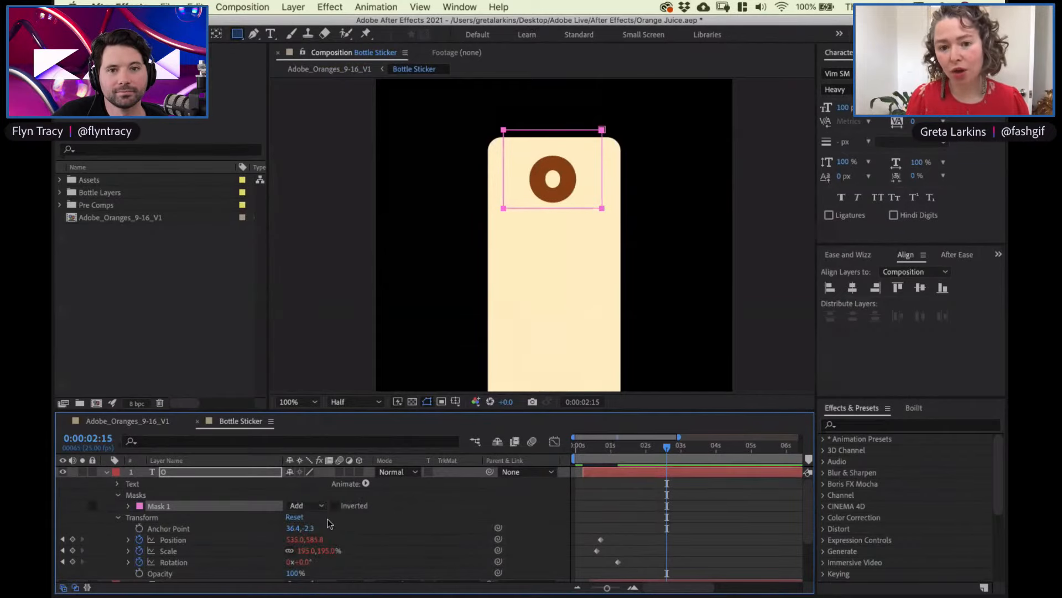
Collapse the O layer's properties and show the R, A, N, G and E layers again
{"action": "left_click", "coordinate": [107, 472]}
{"action": "left_click_drag", "start_coordinate": [63, 482], "coordinate": [64, 533]}
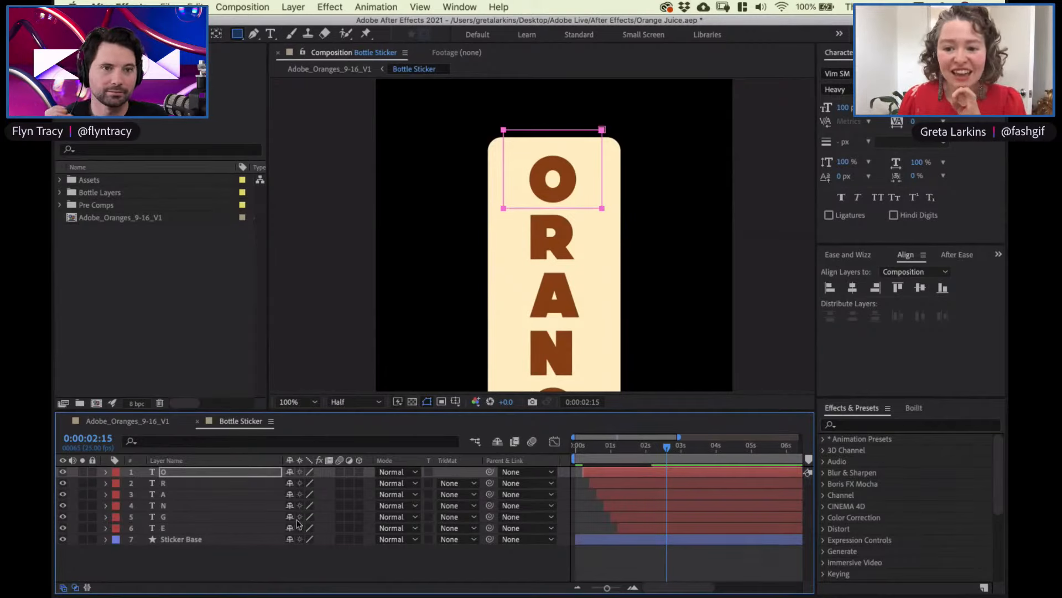
{"action": "left_click_drag", "start_coordinate": [655, 250], "coordinate": [653, 208]}
{"action": "key", "text": "q"}
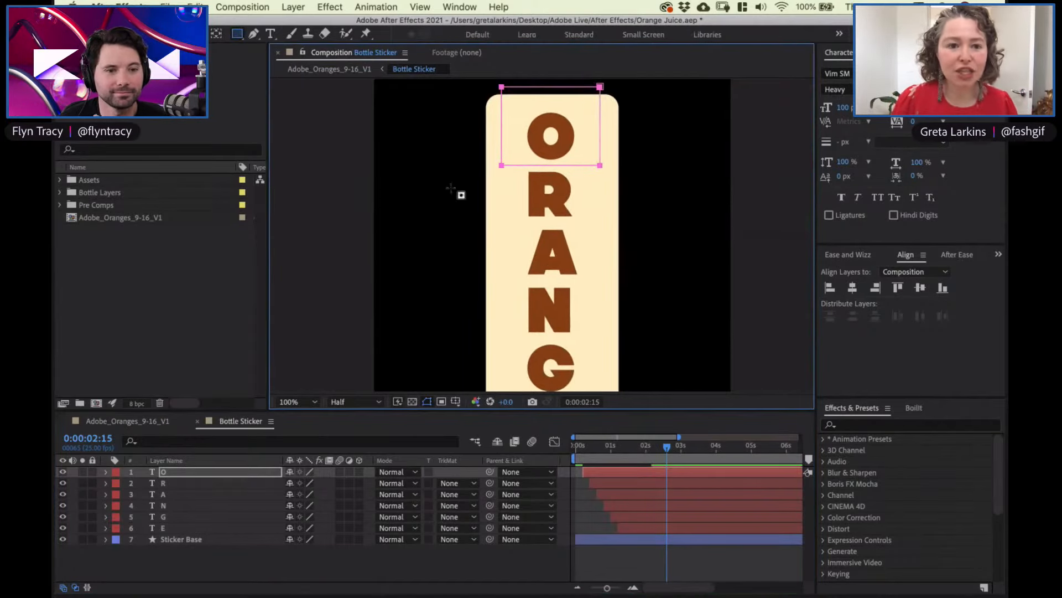
Activate the Horizontal Type tool and clear the mask selection on the O layer
{"action": "left_click", "coordinate": [271, 38]}
{"action": "left_click_drag", "start_coordinate": [271, 35], "coordinate": [274, 77]}
{"action": "left_click", "coordinate": [186, 577]}
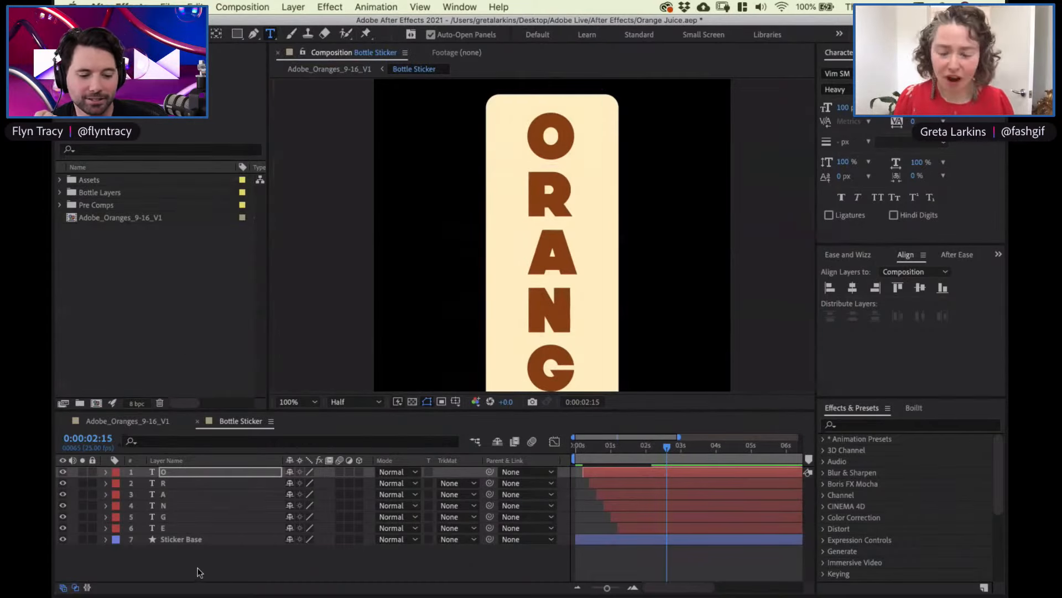
Select the O, R, A, N, G and E text layers and reveal their keyframed properties in the timeline
{"action": "key", "text": "h"}
{"action": "left_click_drag", "start_coordinate": [588, 303], "coordinate": [619, 253]}
{"action": "key", "text": "super+t"}
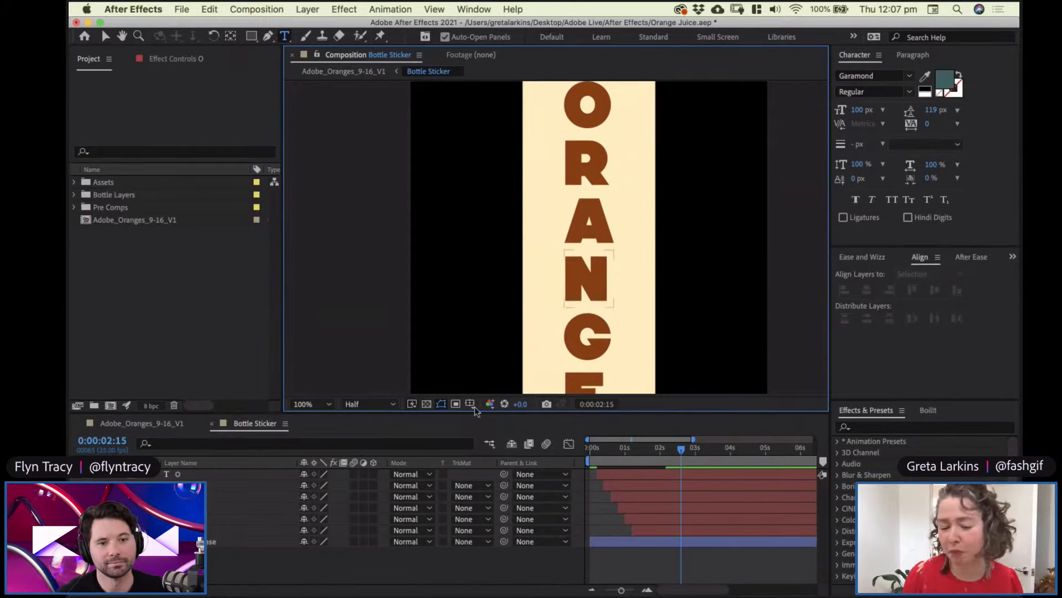
{"action": "left_click", "coordinate": [247, 490]}
{"action": "left_click", "coordinate": [254, 516], "text": "shift"}
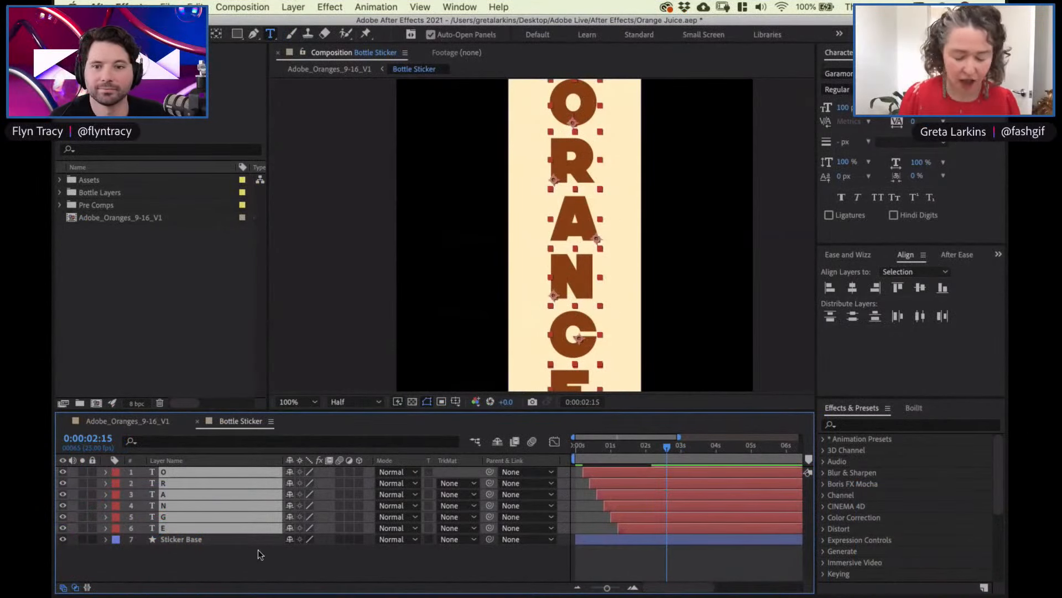
{"action": "key", "text": "u"}
{"action": "key", "text": "u"}
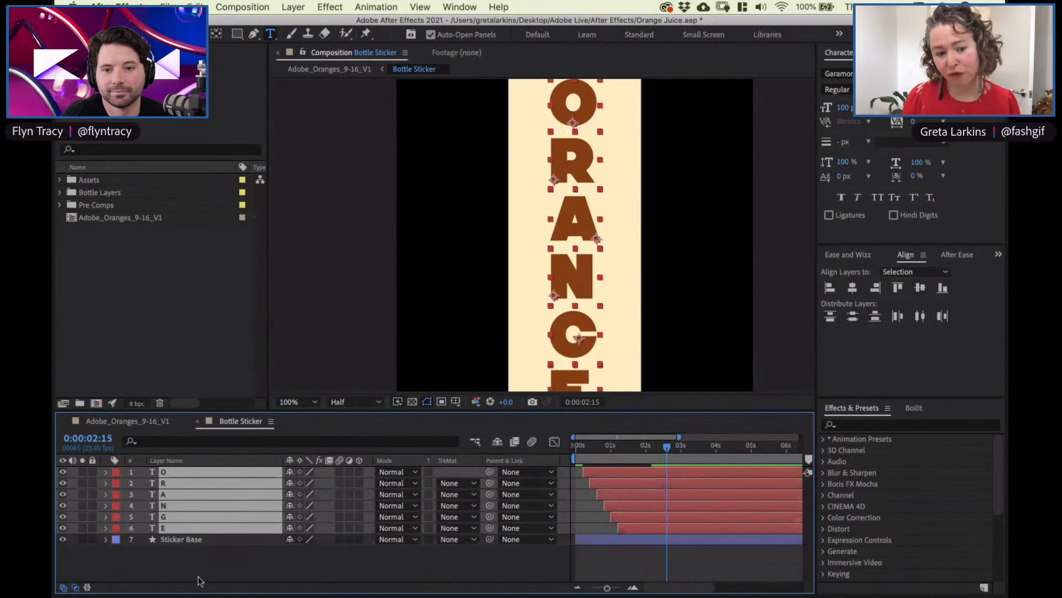
{"action": "key", "text": "u"}
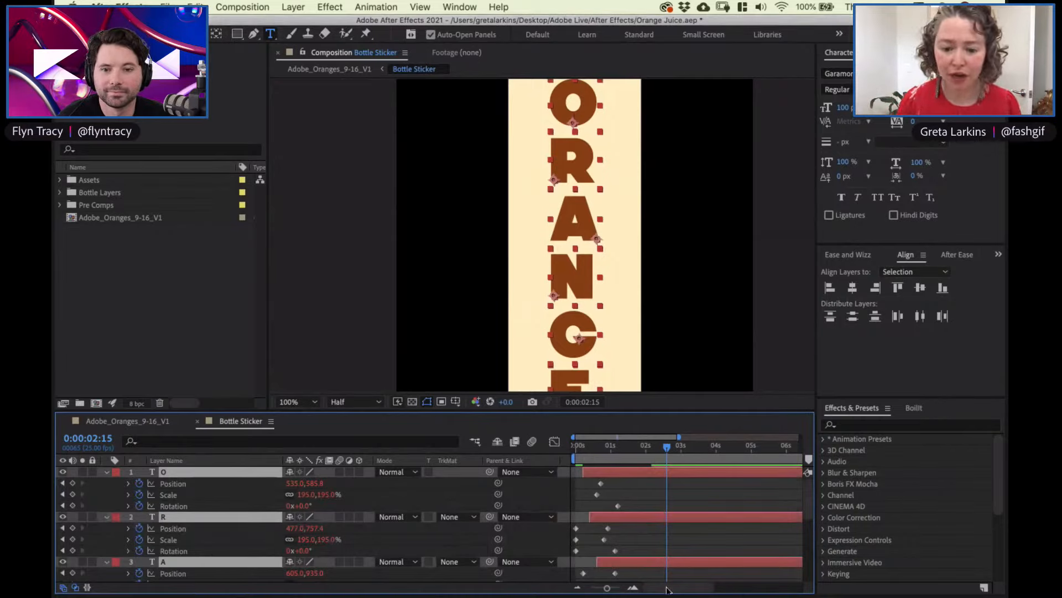
{"action": "left_click_drag", "start_coordinate": [809, 496], "coordinate": [818, 556]}
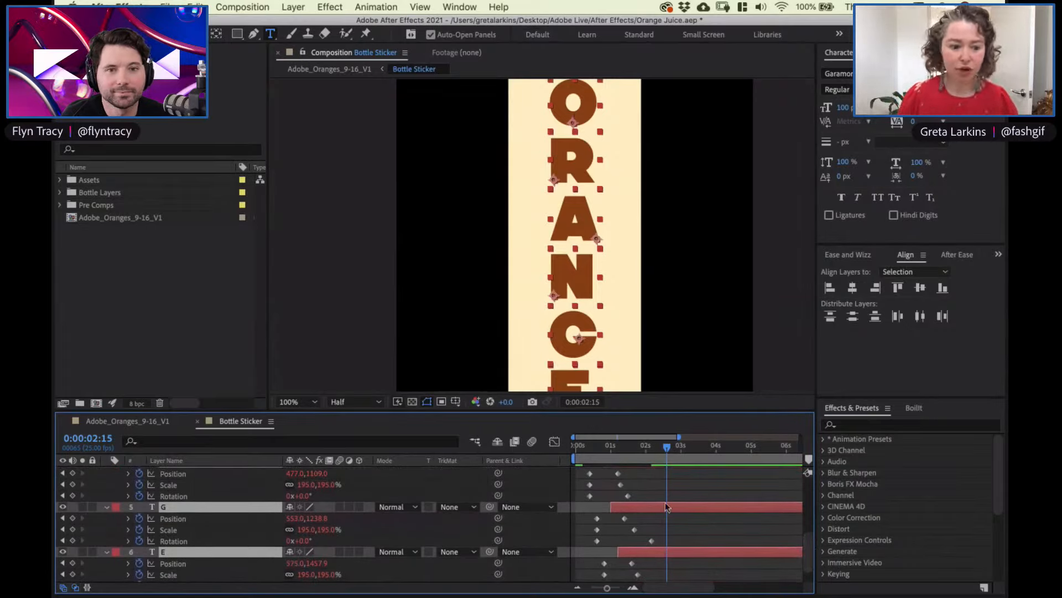
Solo the G text layer, magnify it in the composition view, and set its label colour to Fuchsia
{"action": "left_click", "coordinate": [82, 507]}
{"action": "left_click", "coordinate": [213, 506]}
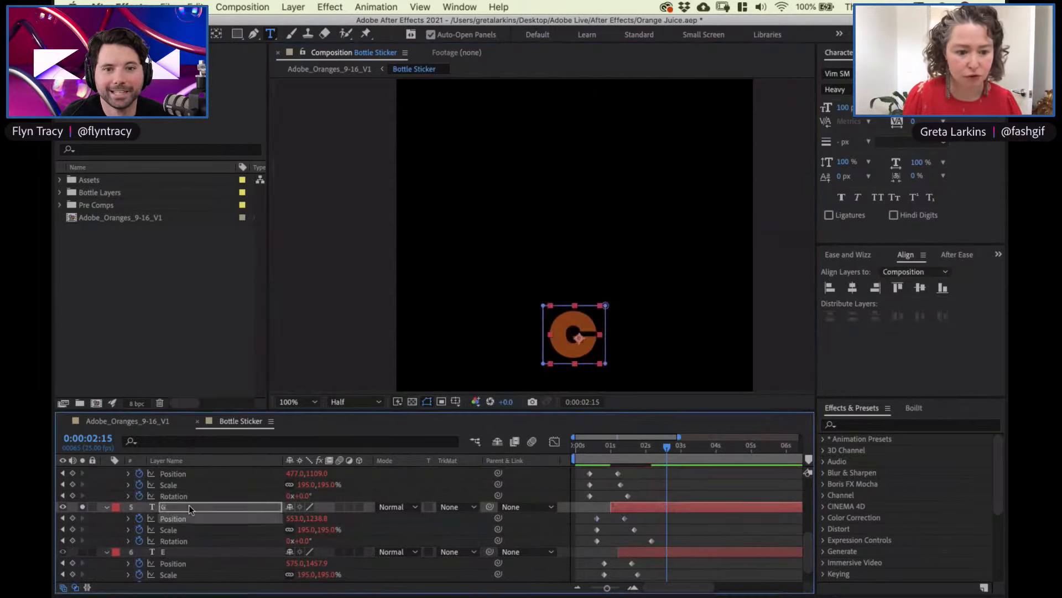
{"action": "key", "text": "v"}
{"action": "key", "text": "ctrl+t"}
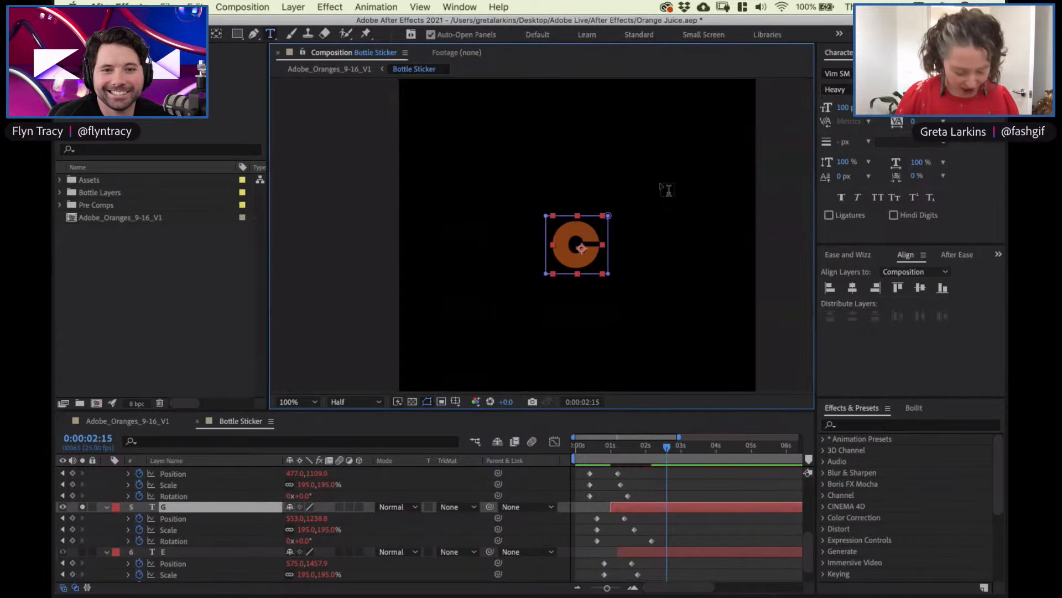
{"action": "scroll", "coordinate": [686, 249], "scroll_direction": "up", "scroll_amount": 2}
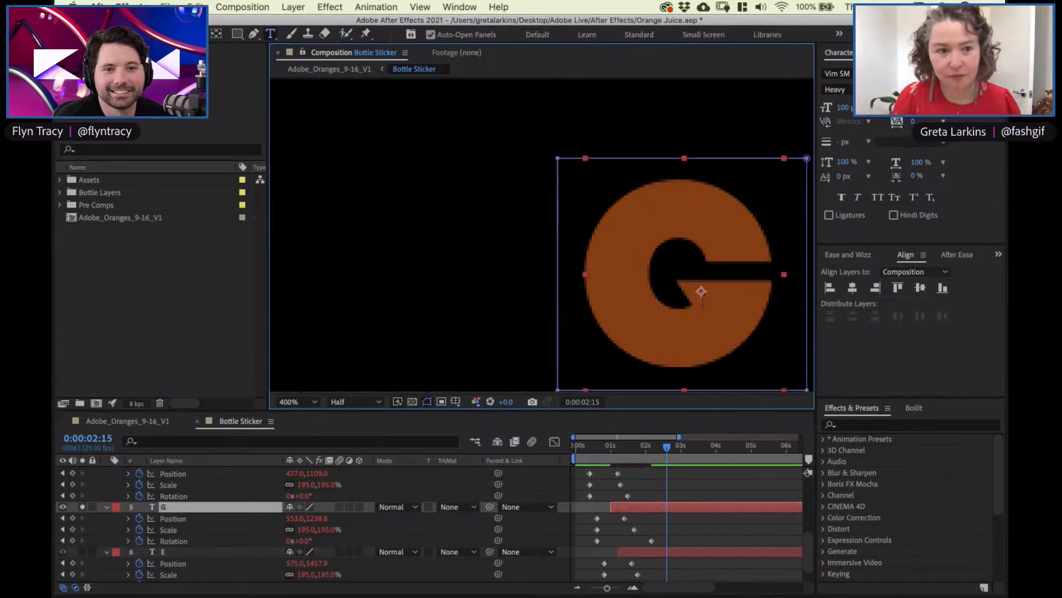
{"action": "key", "text": "v"}
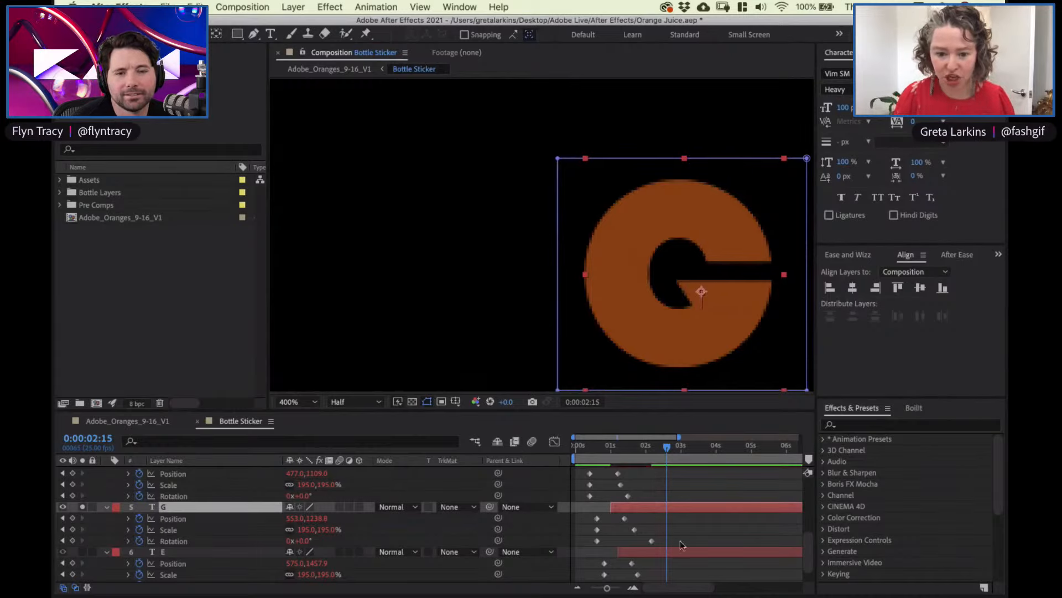
{"action": "left_click", "coordinate": [115, 508]}
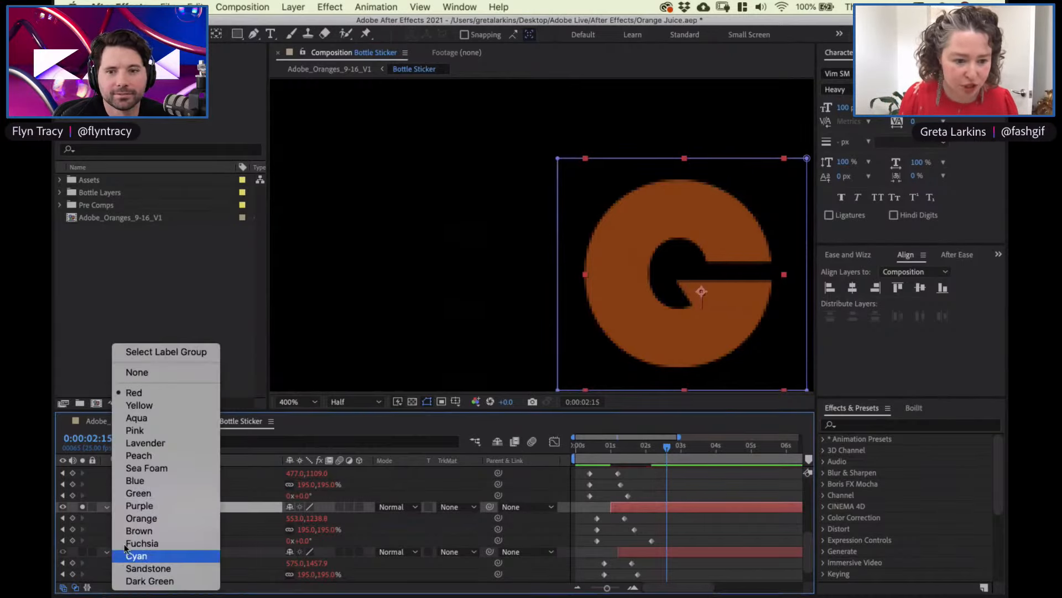
{"action": "left_click", "coordinate": [137, 543]}
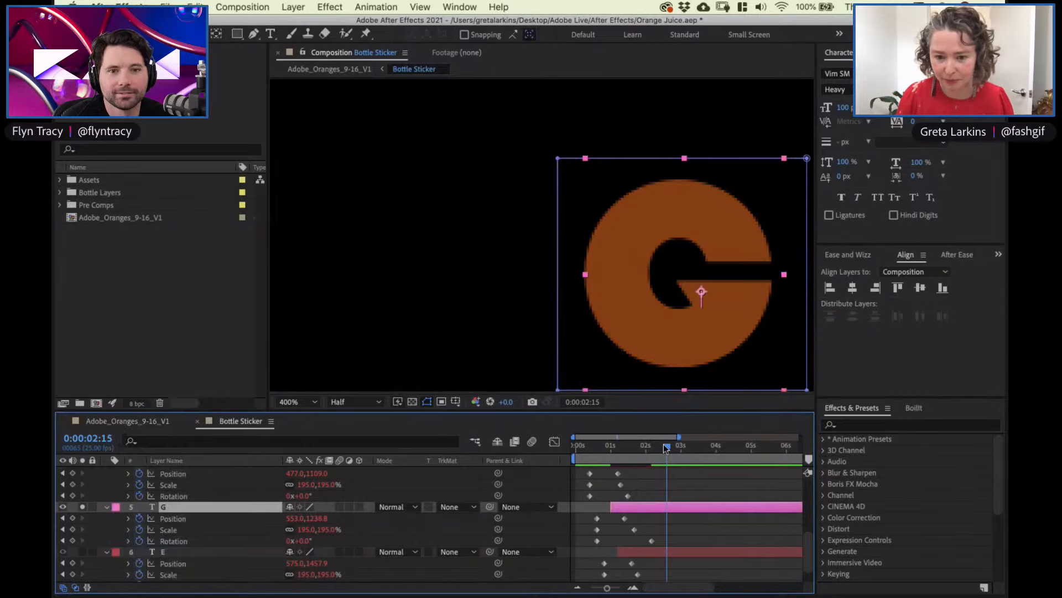
Try to extend the start of the G layer back to its first keyframes, and undo the extension
{"action": "left_click_drag", "start_coordinate": [656, 449], "coordinate": [596, 468]}
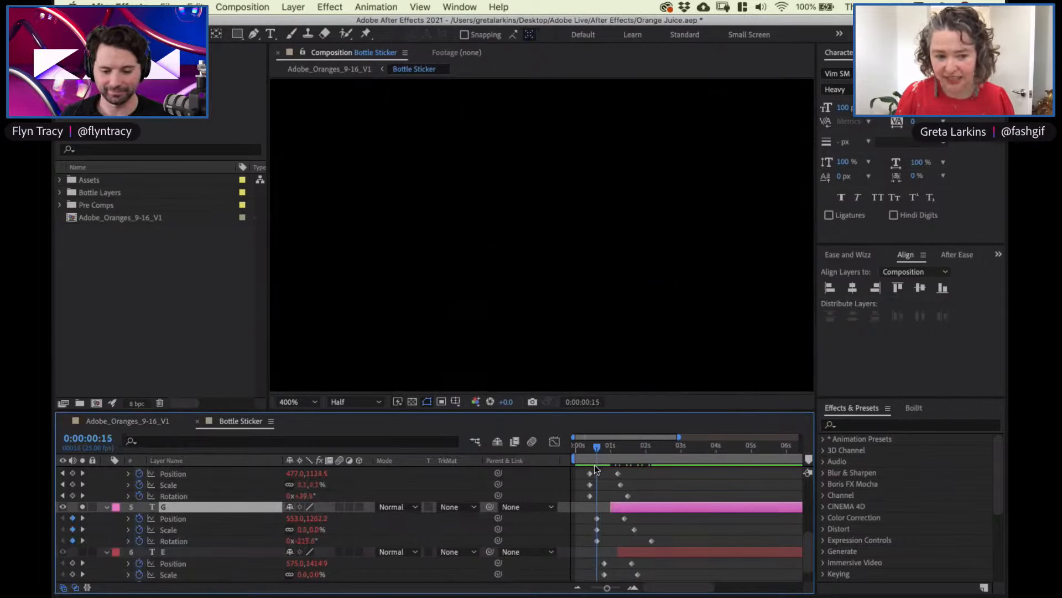
{"action": "left_click_drag", "start_coordinate": [595, 469], "coordinate": [592, 469]}
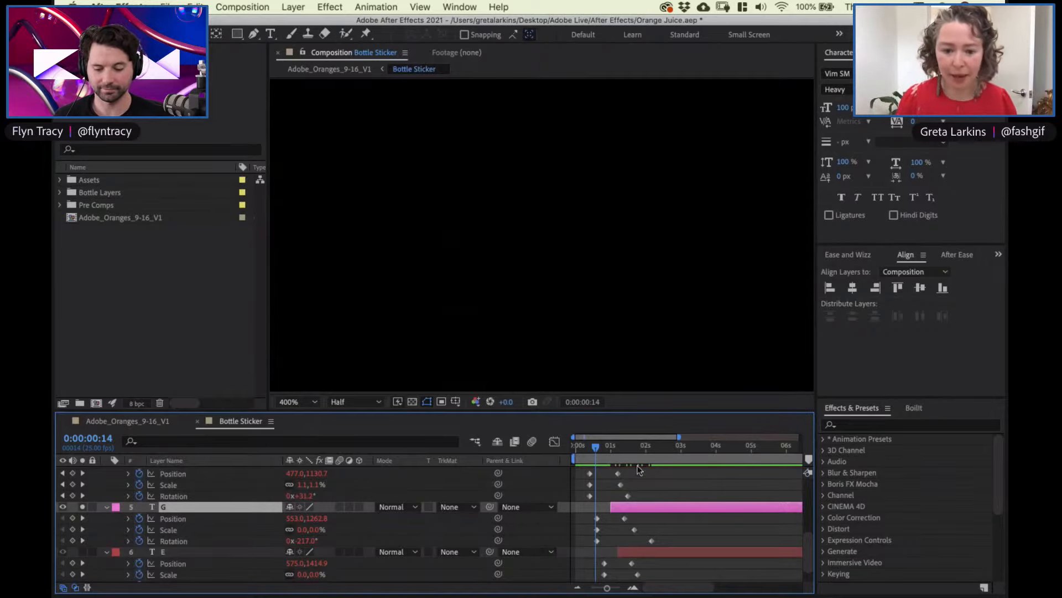
{"action": "left_click_drag", "start_coordinate": [595, 449], "coordinate": [596, 451]}
{"action": "left_click_drag", "start_coordinate": [612, 509], "coordinate": [591, 511]}
{"action": "mouse_move", "coordinate": [597, 447]}
{"action": "left_mouse_down"}
{"action": "mouse_move", "coordinate": [652, 449]}
{"action": "mouse_move", "coordinate": [613, 451]}
{"action": "left_mouse_up"}
{"action": "key", "text": "ctrl+z"}
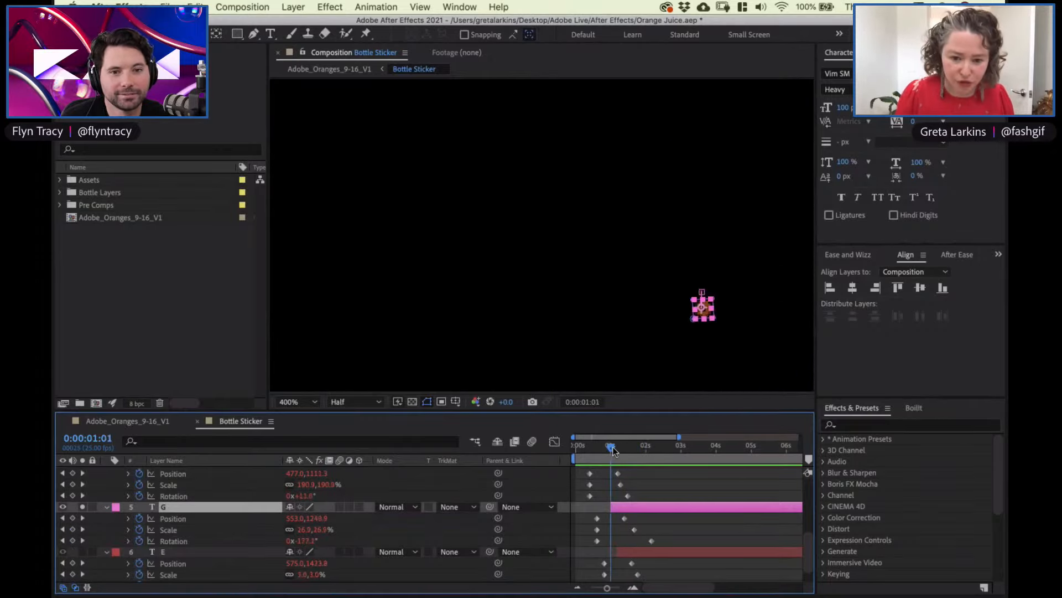
Extend the G layer's start back to just before its first keyframes and scrub to 0:00:00:15
{"action": "key", "text": "="}
{"action": "key", "text": "="}
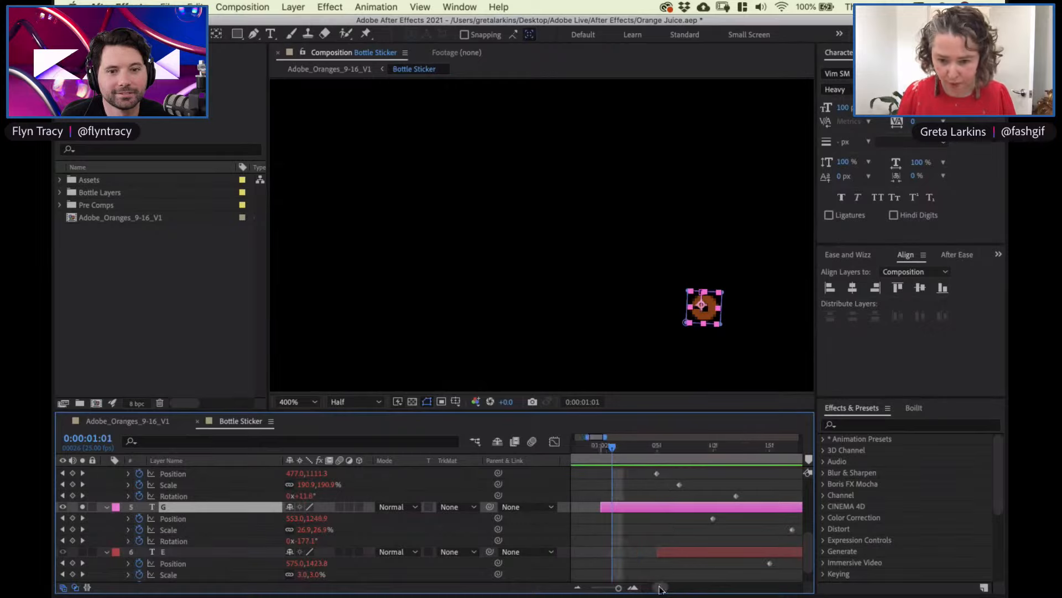
{"action": "scroll", "coordinate": [660, 553], "scroll_direction": "left", "scroll_amount": 3}
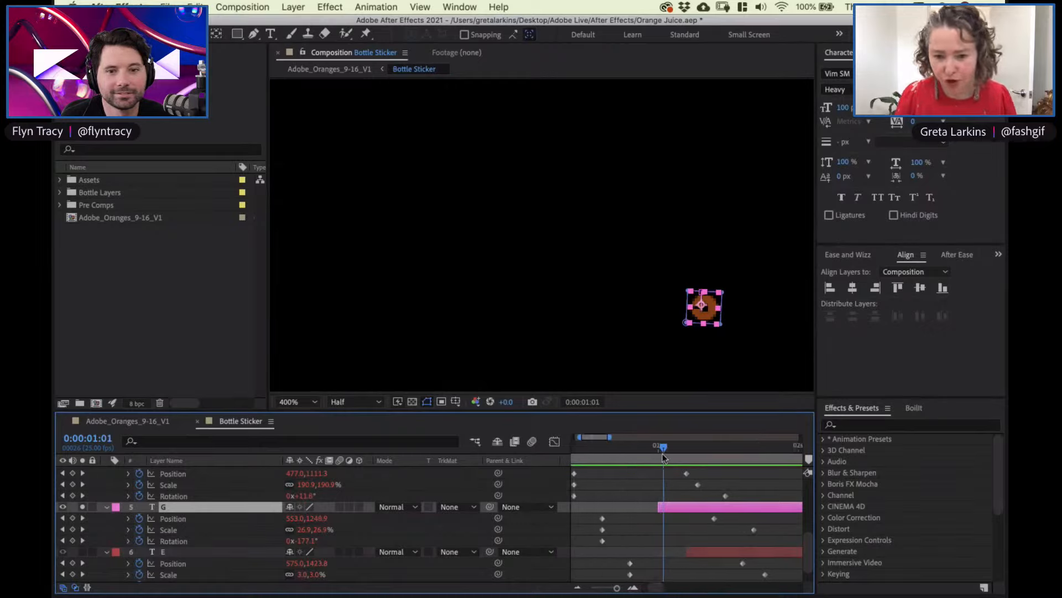
{"action": "mouse_move", "coordinate": [658, 453]}
{"action": "left_mouse_down"}
{"action": "mouse_move", "coordinate": [625, 454]}
{"action": "mouse_move", "coordinate": [680, 448]}
{"action": "mouse_move", "coordinate": [657, 456]}
{"action": "left_mouse_up"}
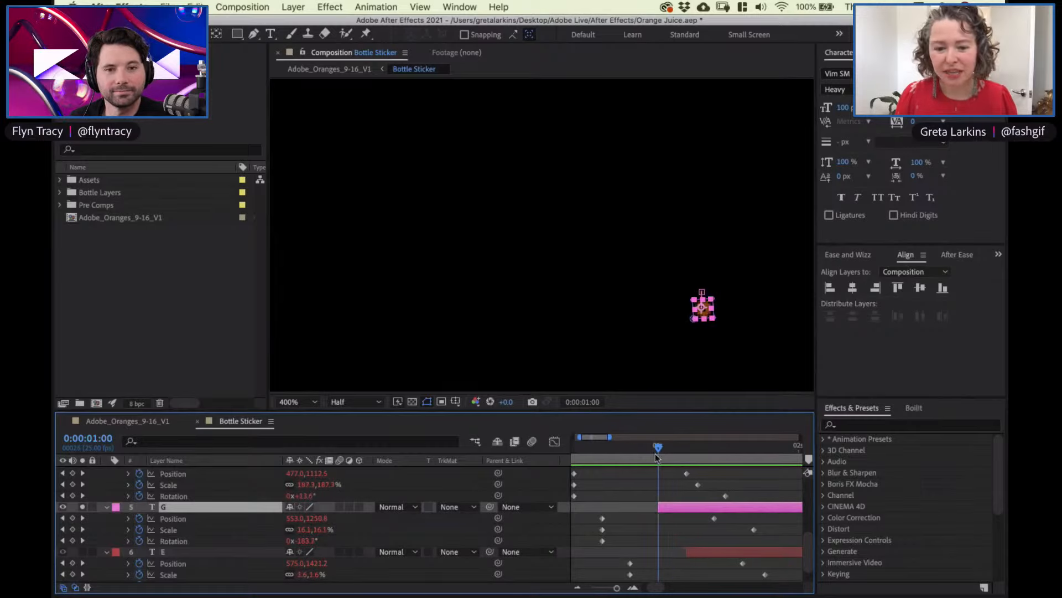
{"action": "left_click_drag", "start_coordinate": [659, 506], "coordinate": [596, 507]}
{"action": "left_click", "coordinate": [641, 446]}
{"action": "left_click_drag", "start_coordinate": [622, 463], "coordinate": [605, 468]}
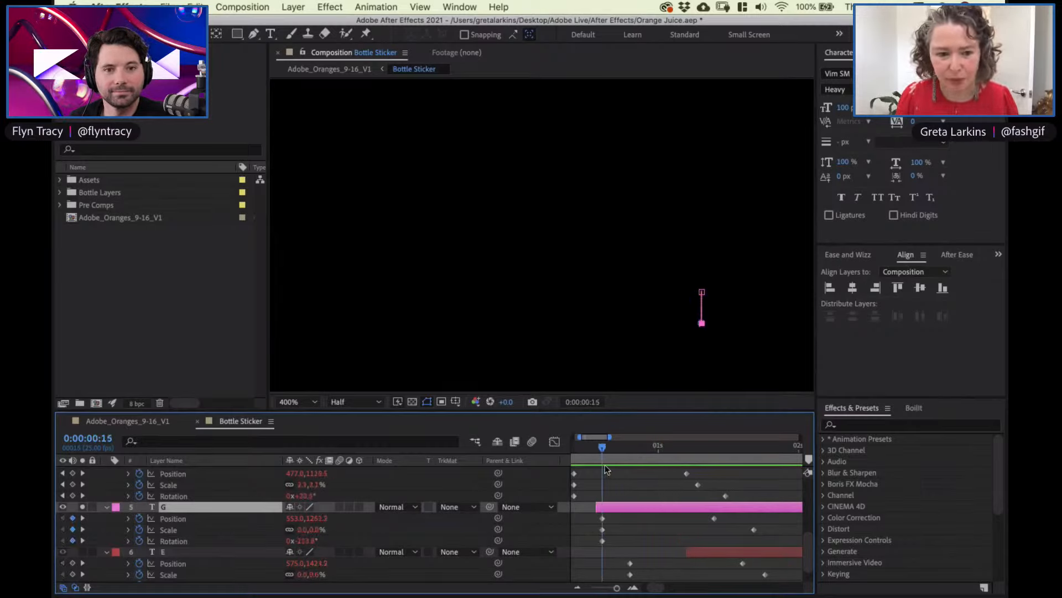
Set the preview resolution to Full and scrub the G layer's animation forward to 0:00:01:04
{"action": "left_click", "coordinate": [365, 402]}
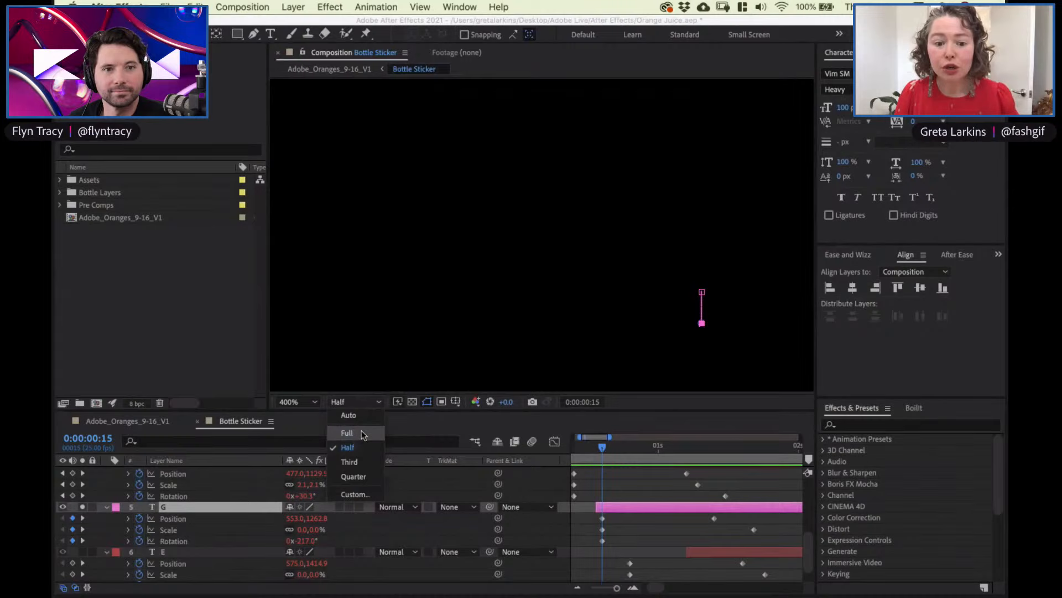
{"action": "left_click", "coordinate": [348, 433]}
{"action": "left_click_drag", "start_coordinate": [735, 300], "coordinate": [573, 238]}
{"action": "left_click_drag", "start_coordinate": [603, 451], "coordinate": [681, 445]}
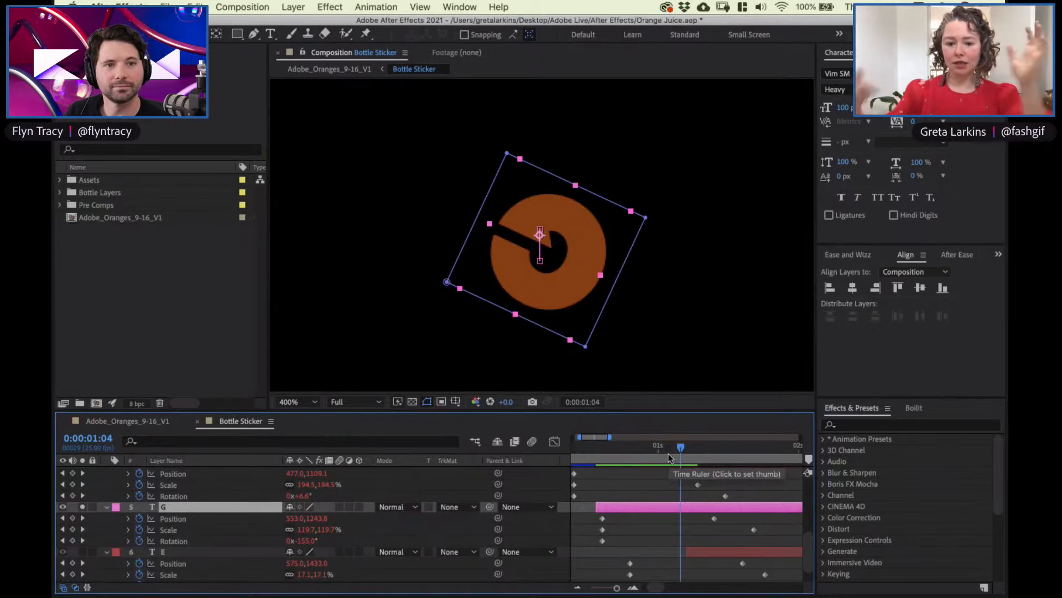
Scrub through the G layer's animation and examine the timing of the G and E keyframes
{"action": "left_click_drag", "start_coordinate": [696, 455], "coordinate": [740, 454]}
{"action": "left_click_drag", "start_coordinate": [816, 555], "coordinate": [820, 555]}
{"action": "left_click_drag", "start_coordinate": [710, 461], "coordinate": [631, 470]}
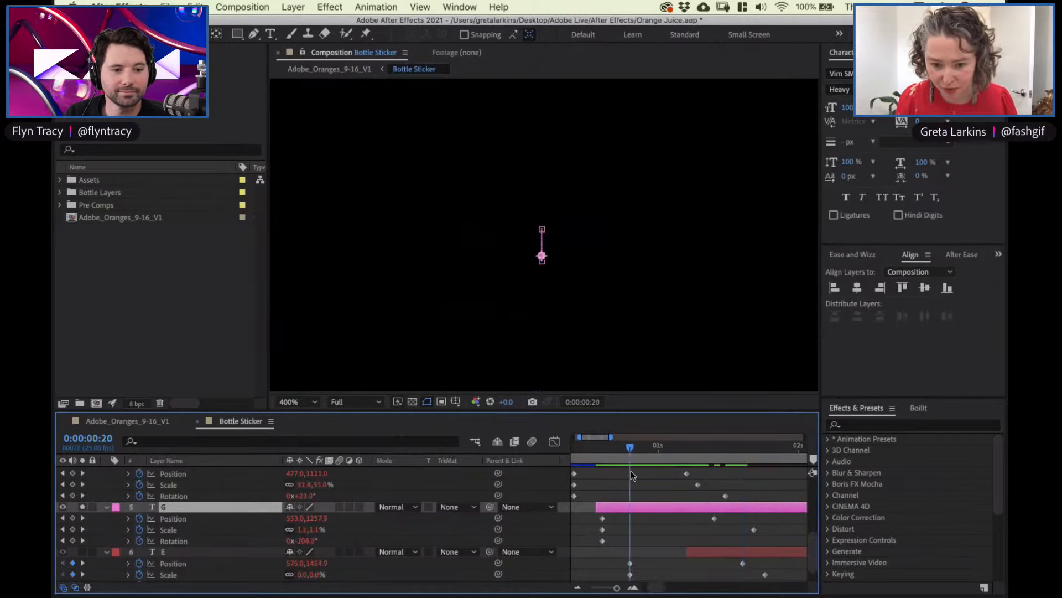
{"action": "scroll", "coordinate": [814, 551], "scroll_direction": "down", "scroll_amount": 2}
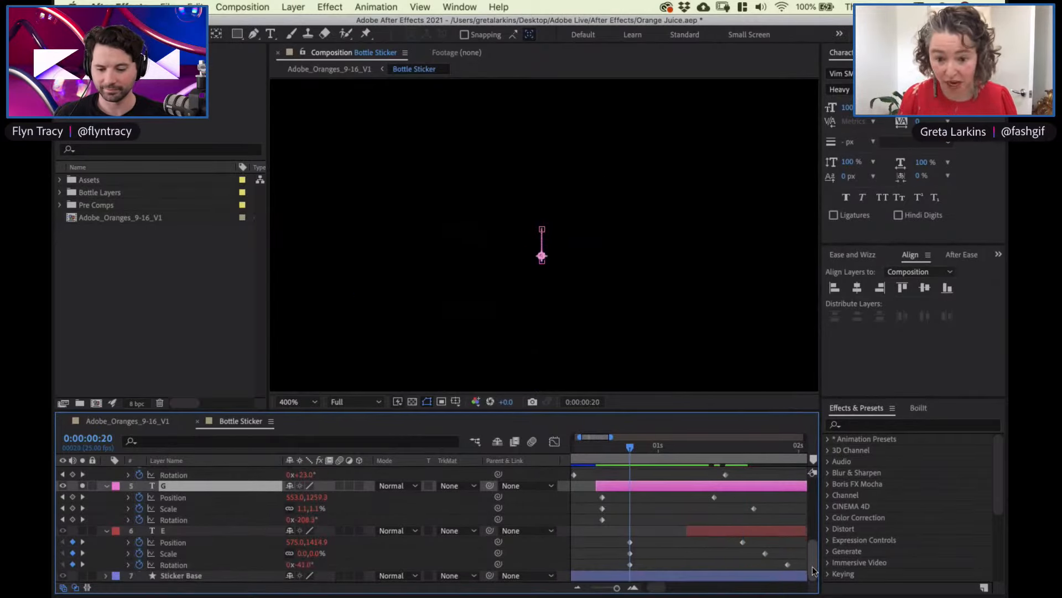
{"action": "key", "text": "Page_Down"}
{"action": "key", "text": "Page_Down"}
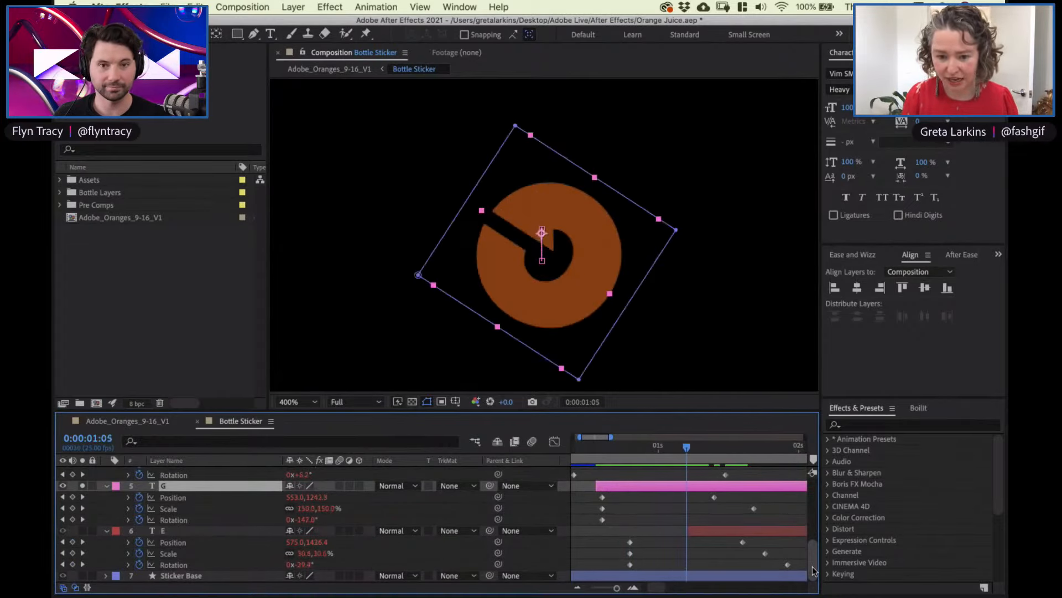
Preview the G animation from 0:00:00:15 and trim the start of the G layer to 0:00:01:00
{"action": "left_click", "coordinate": [602, 448]}
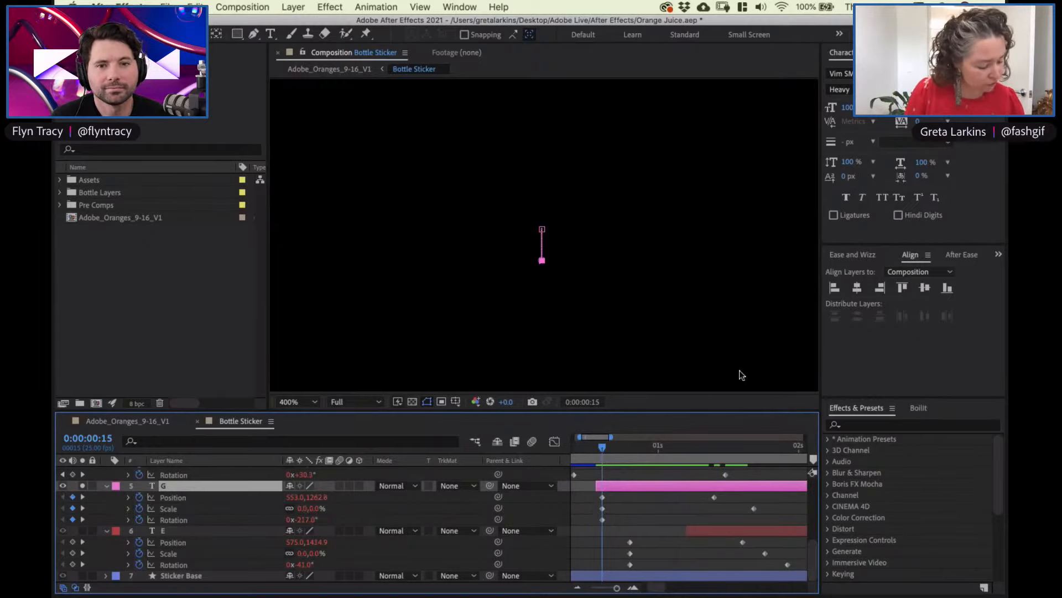
{"action": "key", "text": "space"}
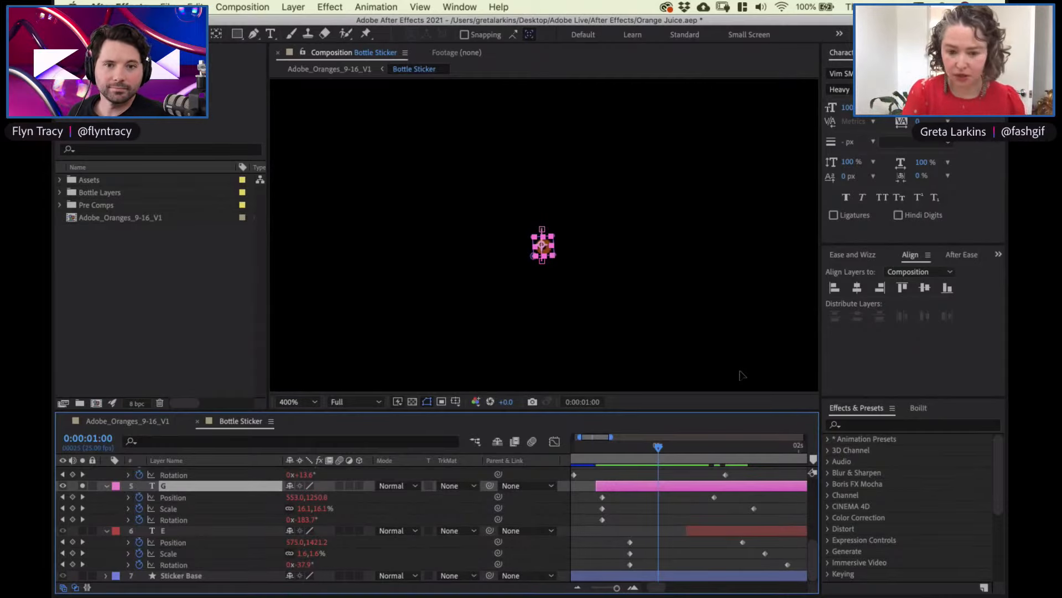
{"action": "key", "text": "alt+bracketleft"}
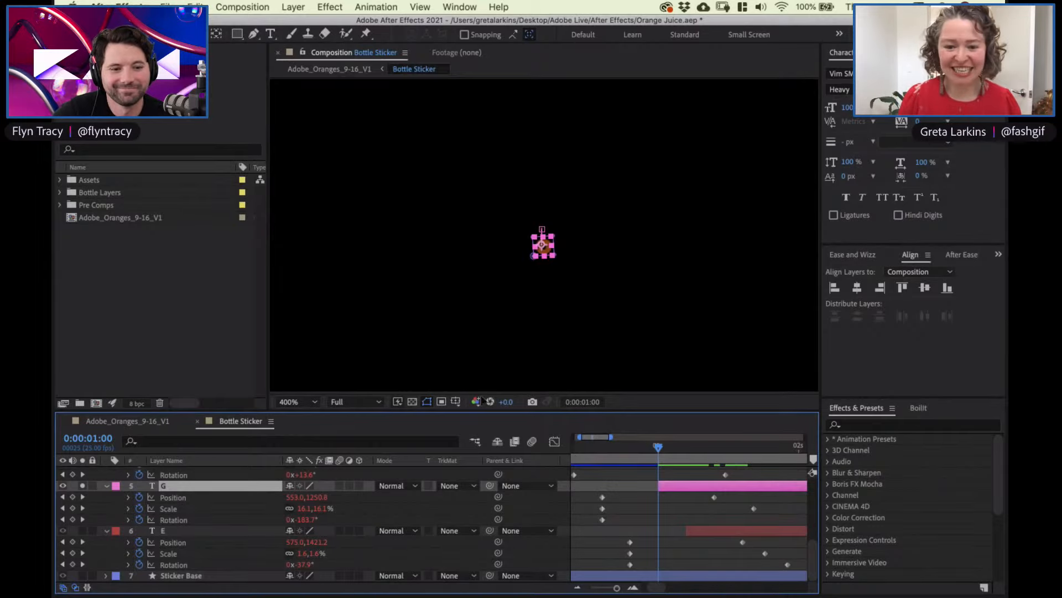
Reduce the composition view to 50% and scrub through the trimmed G layer's entrance
{"action": "left_click", "coordinate": [624, 346]}
{"action": "key", "text": "slash"}
{"action": "scroll", "coordinate": [612, 359], "scroll_direction": "down", "scroll_amount": 2}
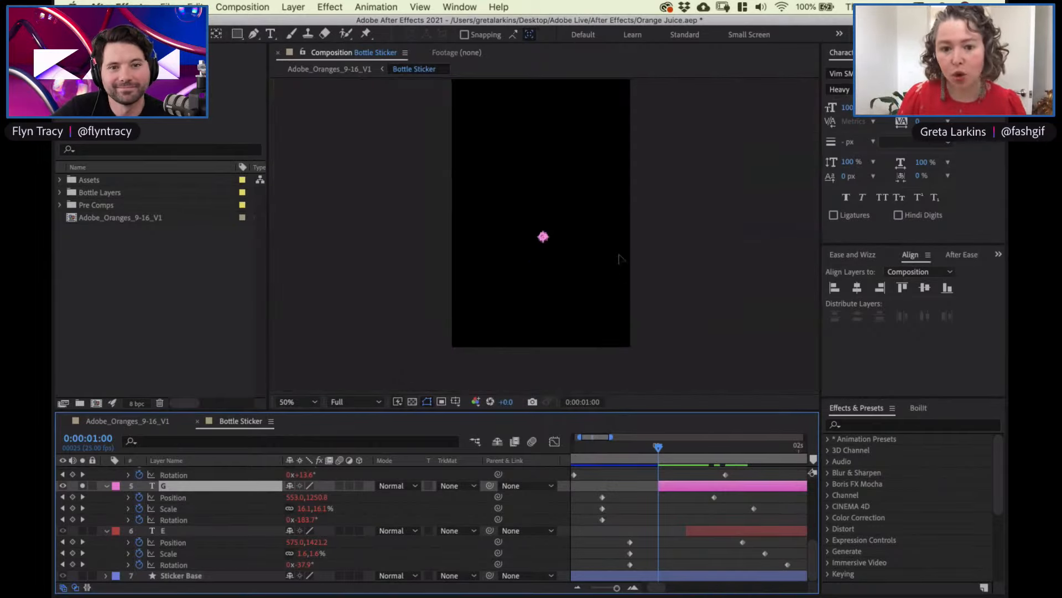
{"action": "left_click_drag", "start_coordinate": [658, 448], "coordinate": [692, 448]}
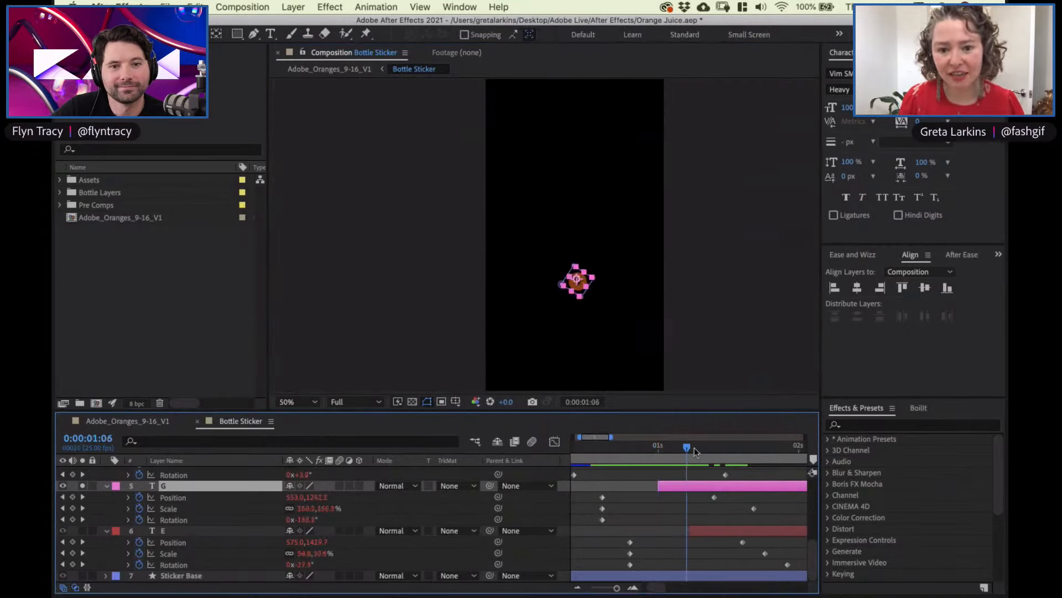
{"action": "left_click_drag", "start_coordinate": [590, 447], "coordinate": [744, 520]}
Select the E layer, maximize the timeline, and adjust its time scale to show every letter's keyframes together
{"action": "left_click", "coordinate": [270, 530]}
{"action": "key", "text": "grave"}
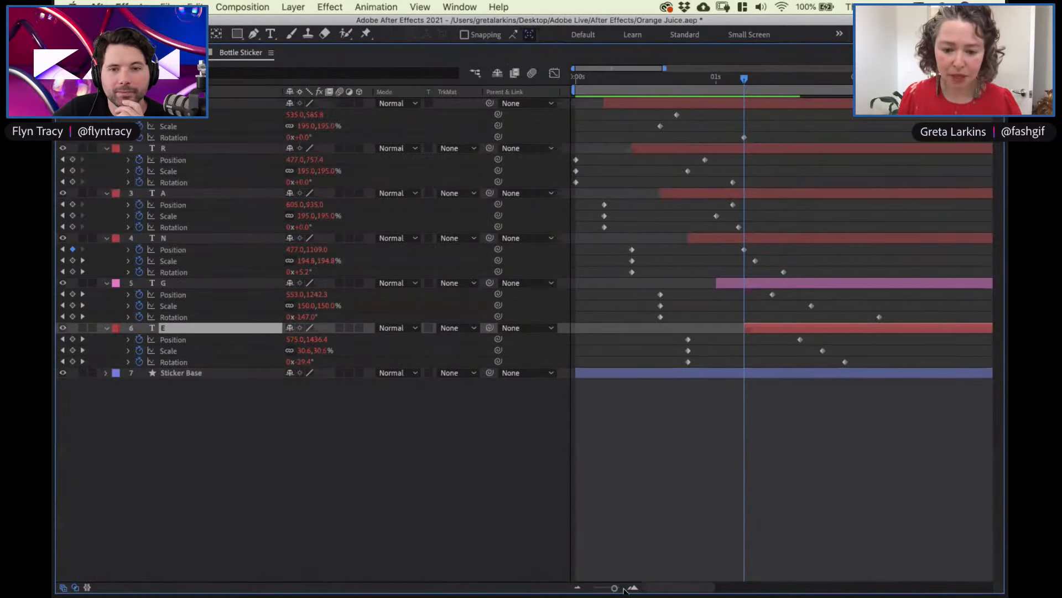
{"action": "left_click_drag", "start_coordinate": [614, 588], "coordinate": [557, 583]}
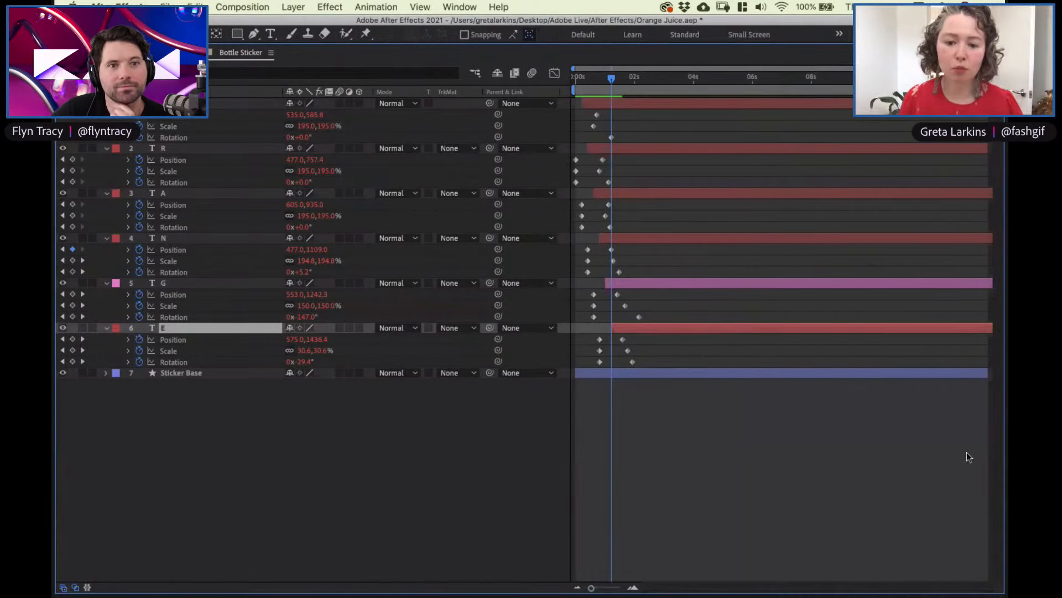
{"action": "left_click_drag", "start_coordinate": [592, 587], "coordinate": [602, 588]}
Select the G layer and scrub to its last Rotation keyframe to compare its timing with the other letters
{"action": "left_click_drag", "start_coordinate": [631, 78], "coordinate": [668, 59]}
{"action": "left_click", "coordinate": [205, 285]}
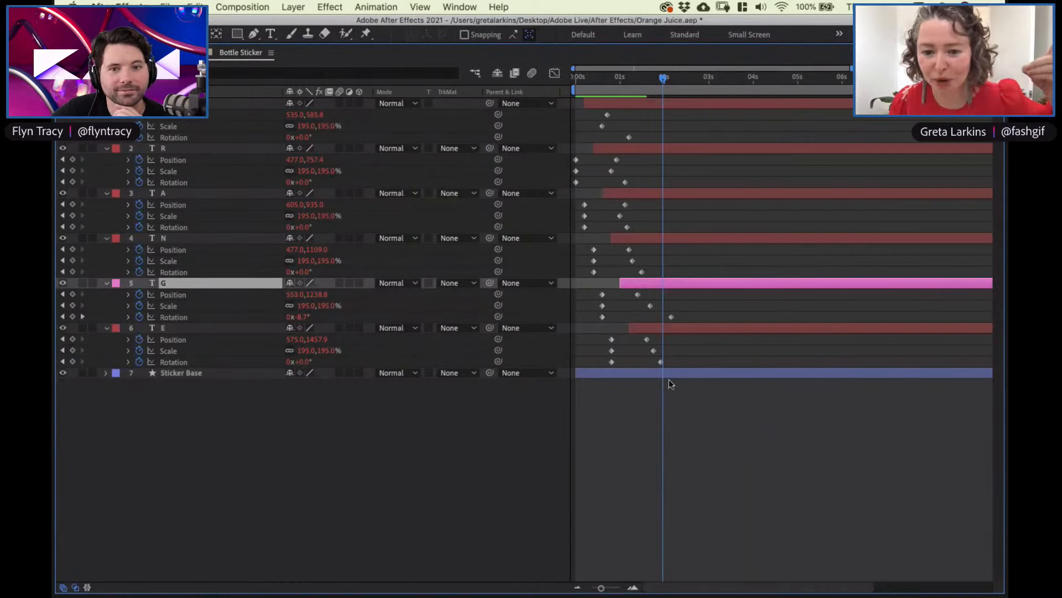
{"action": "left_click_drag", "start_coordinate": [663, 78], "coordinate": [674, 74]}
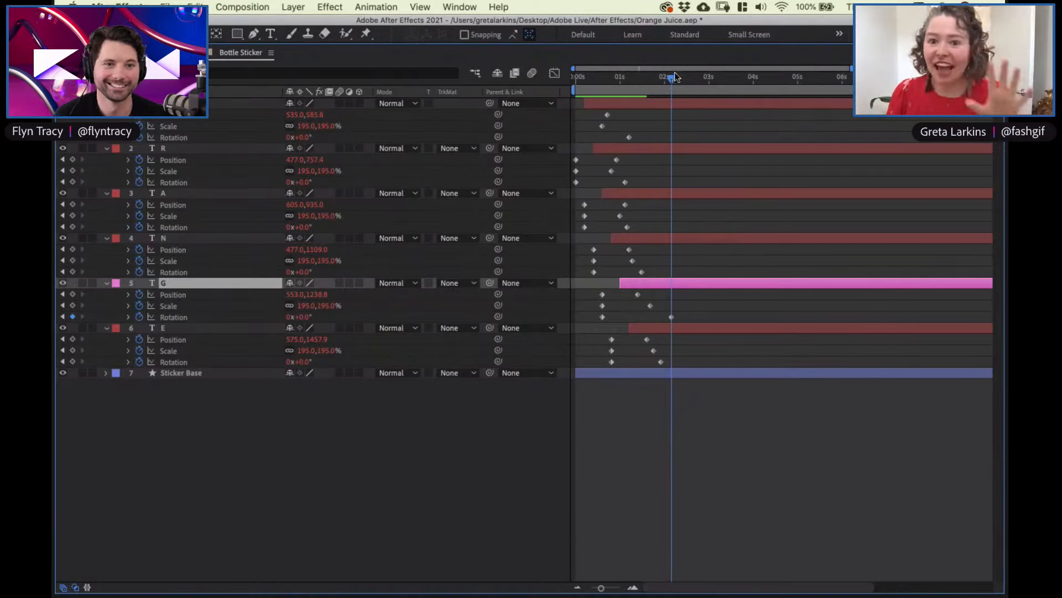
Return to the start of the composition, try sliding the O layer later in time, and restore its original timing
{"action": "left_click_drag", "start_coordinate": [674, 78], "coordinate": [576, 78]}
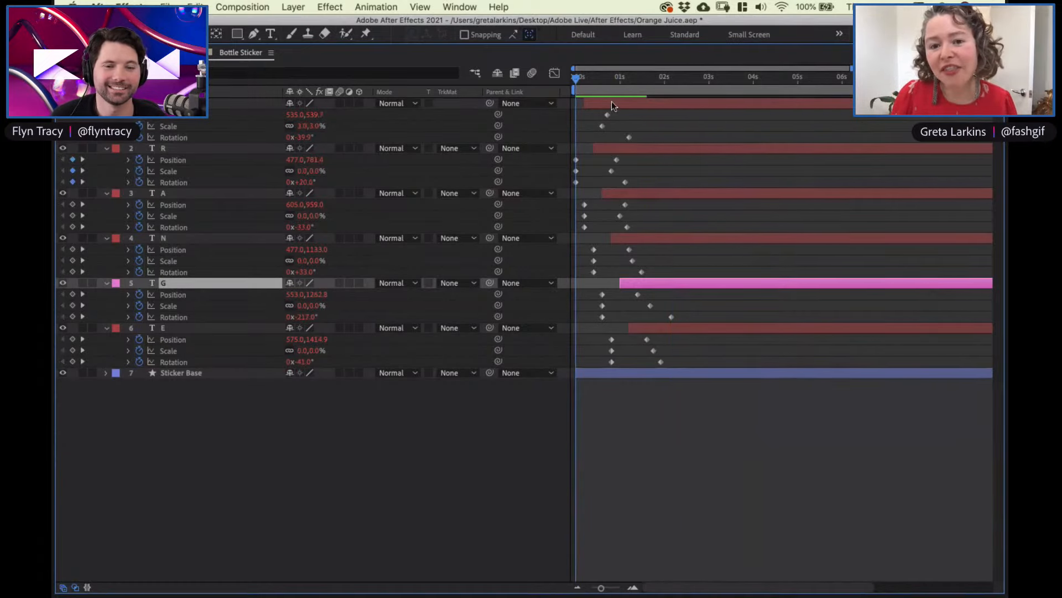
{"action": "left_click_drag", "start_coordinate": [596, 105], "coordinate": [622, 99]}
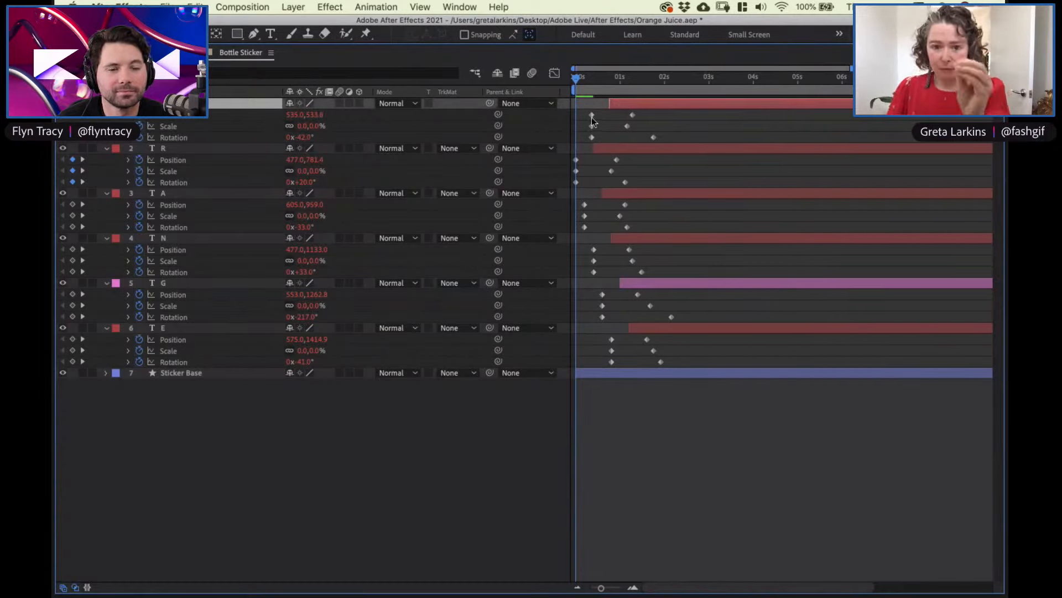
{"action": "left_click_drag", "start_coordinate": [636, 105], "coordinate": [611, 107]}
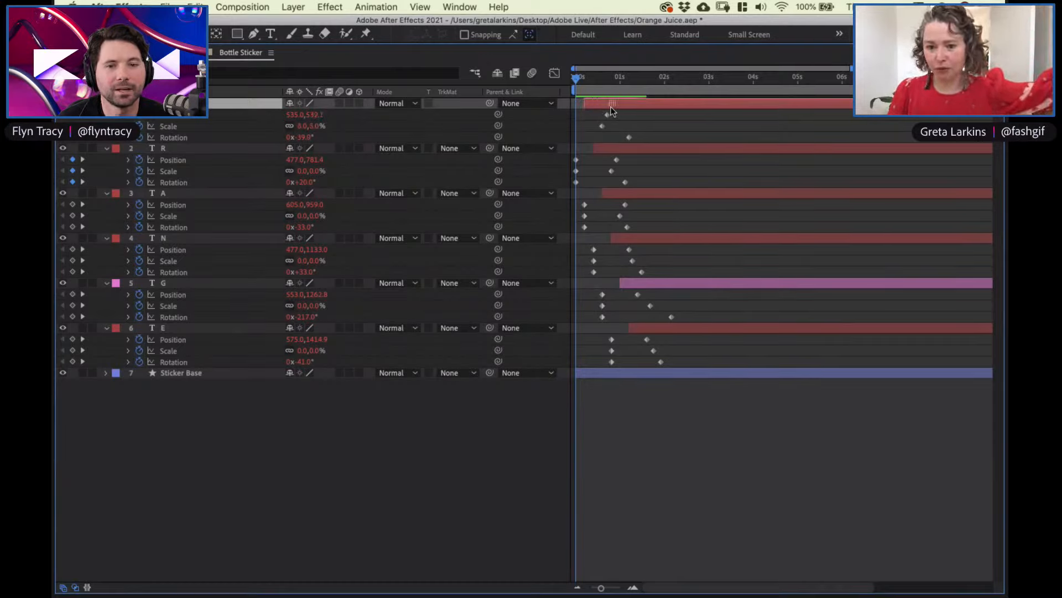
Scrub and step through the opening frames of the letter animation, and return to the start of the composition
{"action": "left_click_drag", "start_coordinate": [590, 89], "coordinate": [593, 87]}
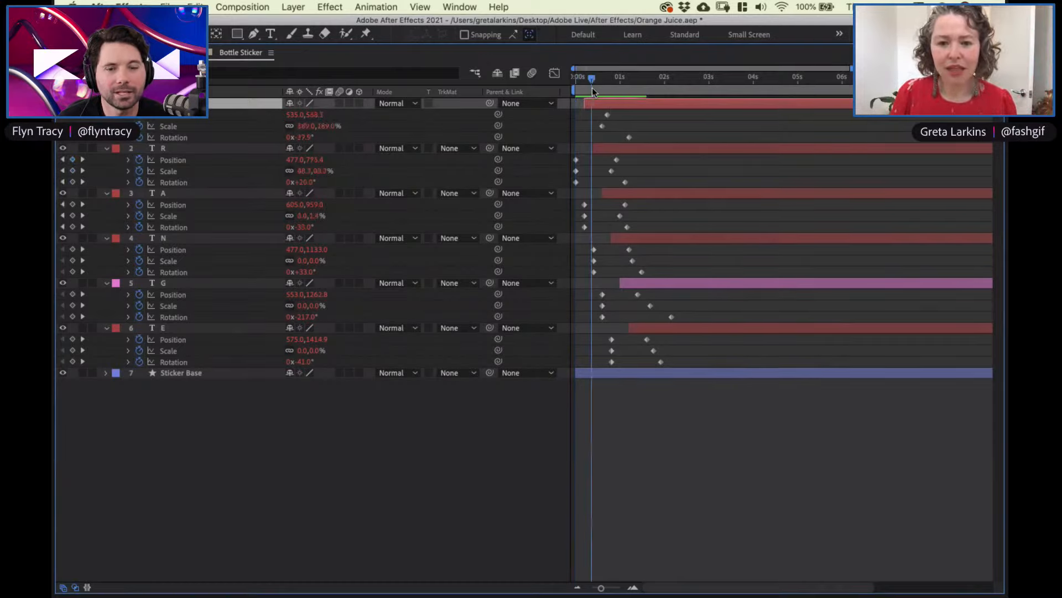
{"action": "key", "text": "Page_Up"}
{"action": "key", "text": "Page_Up"}
{"action": "key", "text": "Page_Up"}
{"action": "key", "text": "Page_Up"}
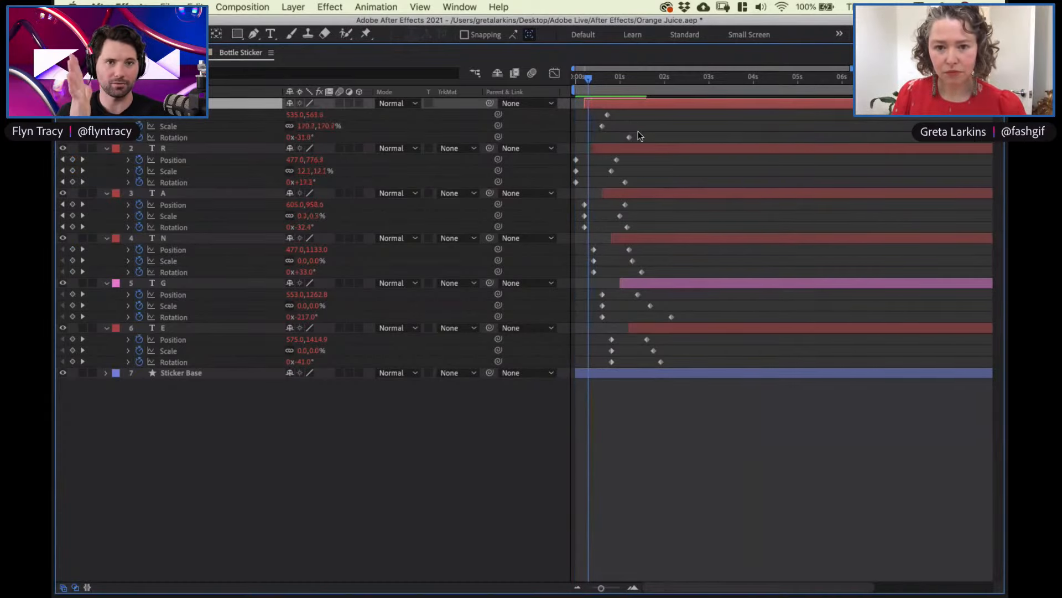
{"action": "key", "text": "Home"}
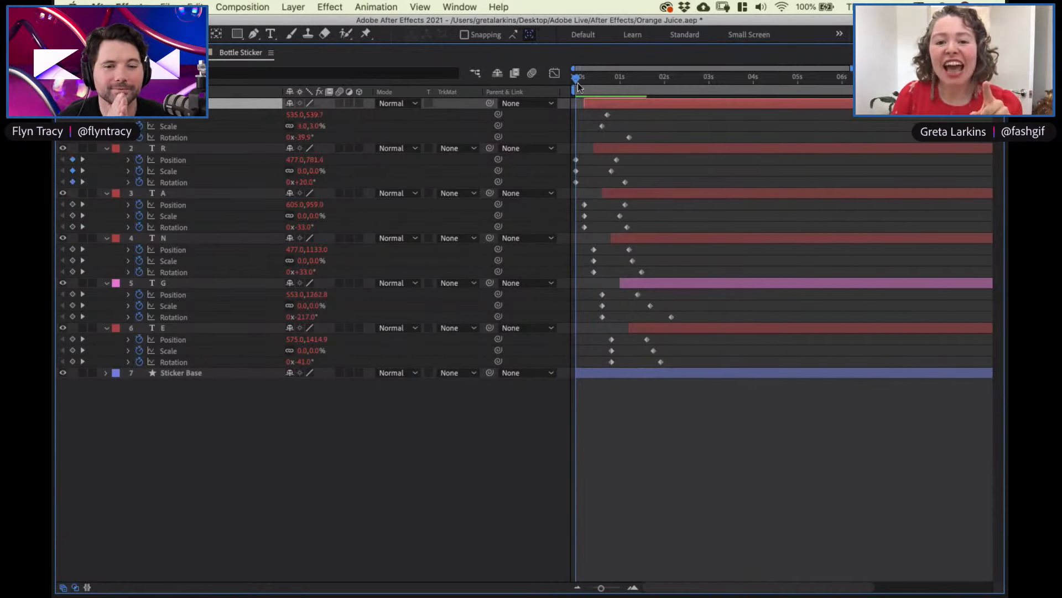
{"action": "key", "text": "Page_Down"}
{"action": "left_click_drag", "start_coordinate": [589, 80], "coordinate": [567, 85]}
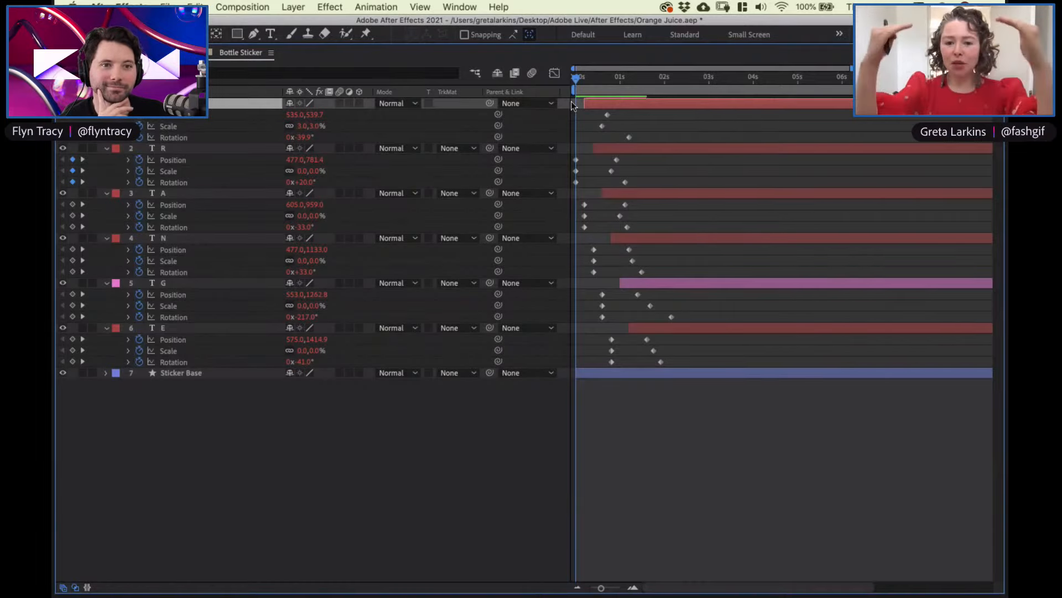
Restore the full workspace, try sliding all six letter layers earlier together, preview the result, and restore their original timing
{"action": "key", "text": "grave"}
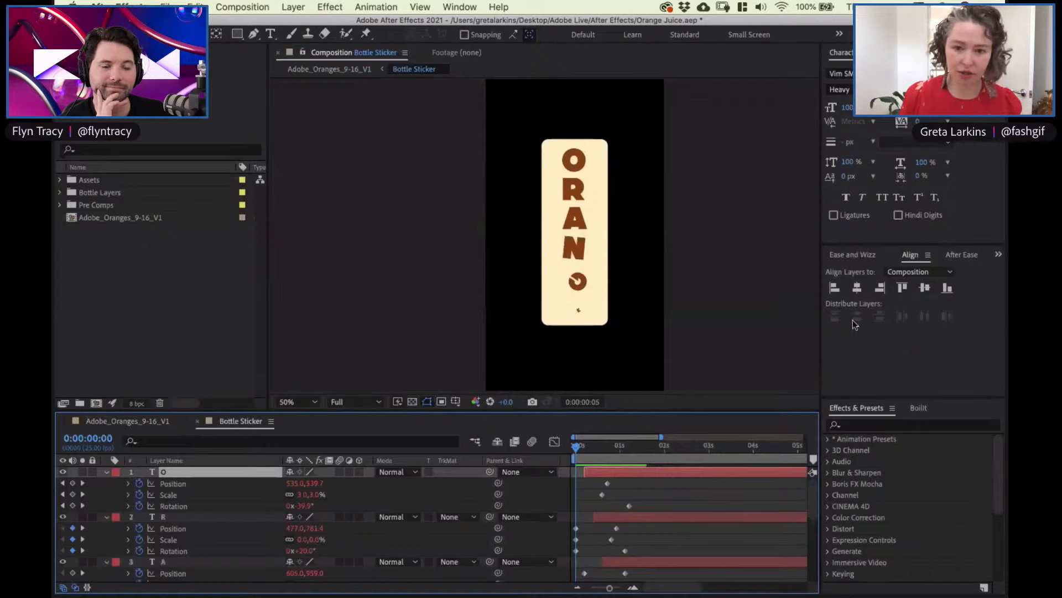
{"action": "scroll", "coordinate": [737, 560], "scroll_direction": "down", "scroll_amount": 5}
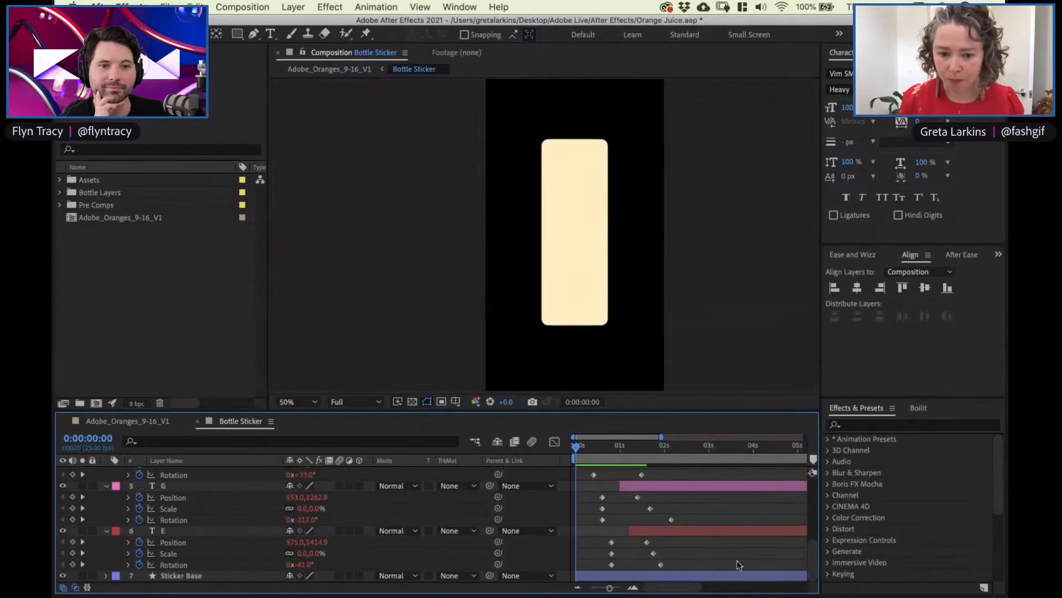
{"action": "left_click", "coordinate": [698, 531], "text": "shift"}
{"action": "left_click_drag", "start_coordinate": [776, 530], "coordinate": [736, 526]}
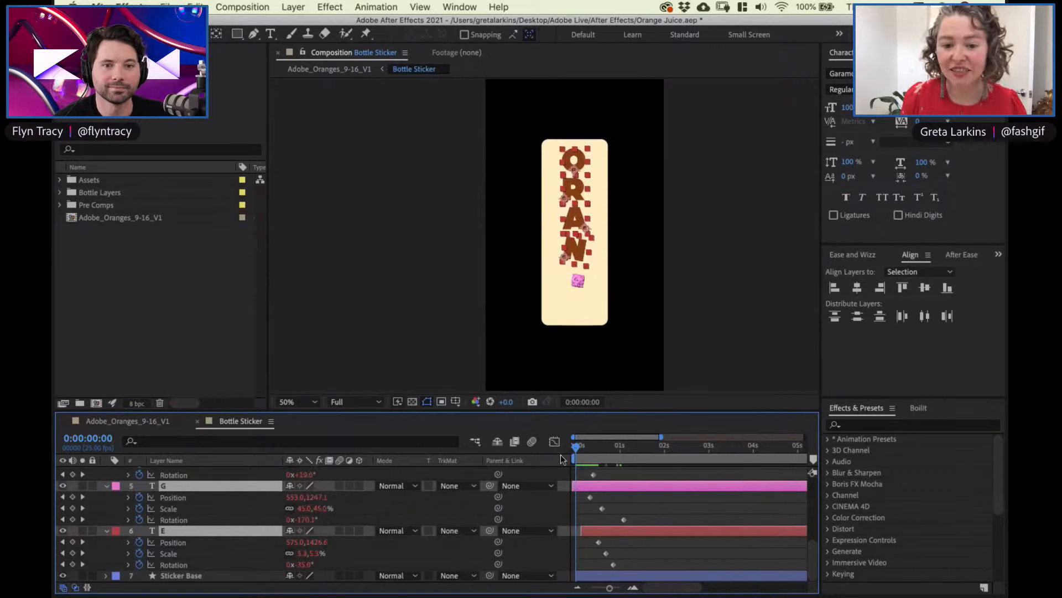
{"action": "left_click", "coordinate": [536, 446]}
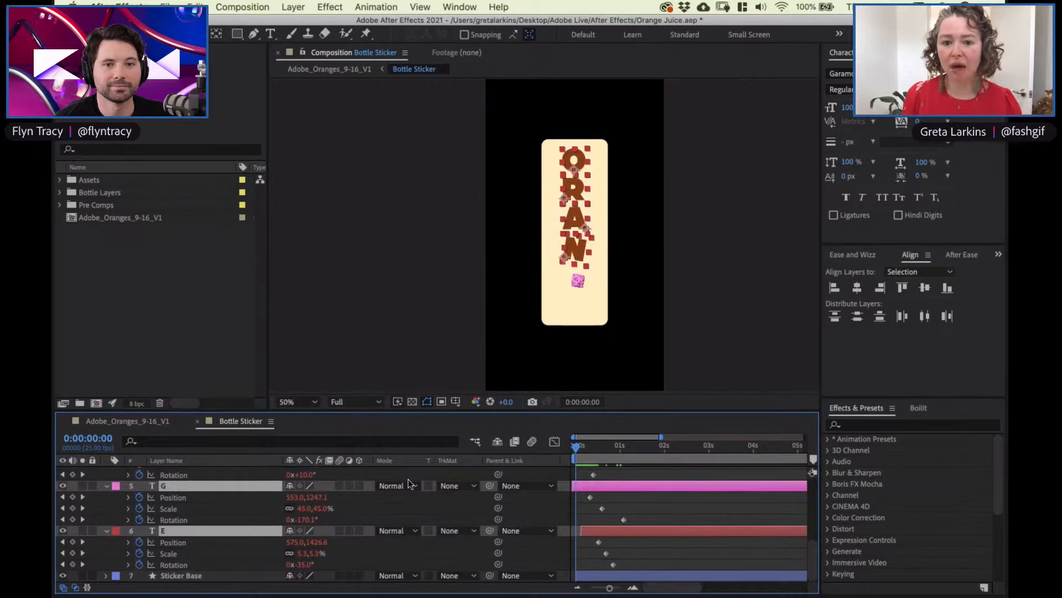
{"action": "key", "text": "space"}
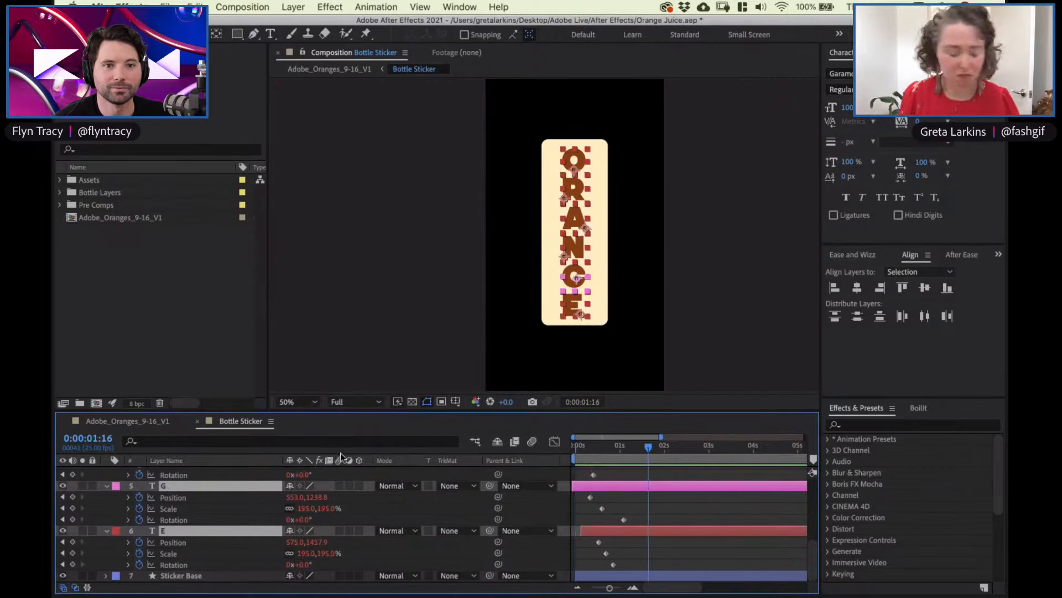
{"action": "key", "text": "space"}
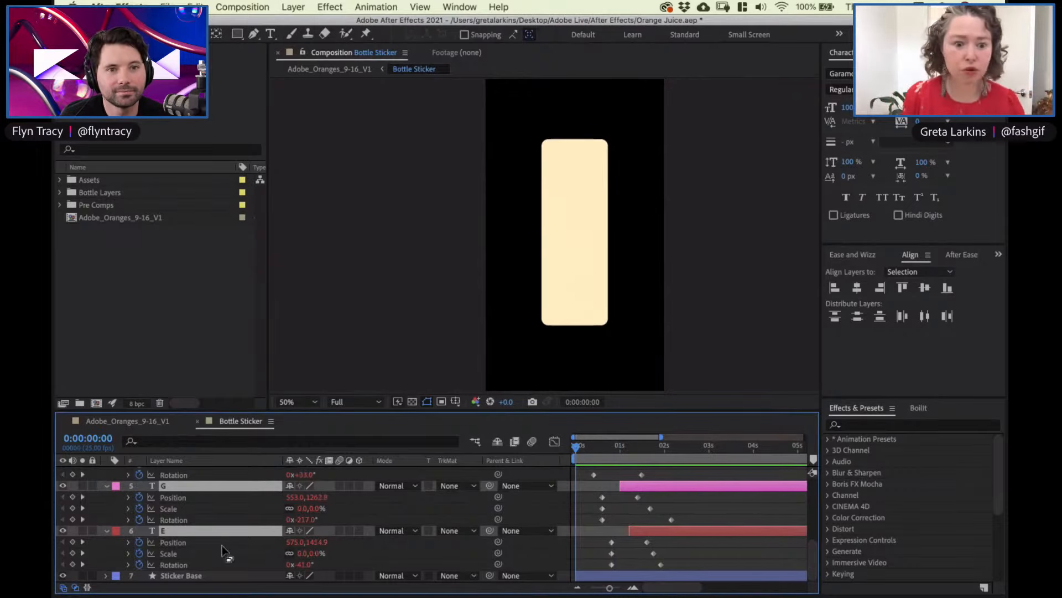
Close the Bottle Sticker composition and preview the sticker animation in Adobe_Oranges_9-16_V1
{"action": "left_click", "coordinate": [197, 422]}
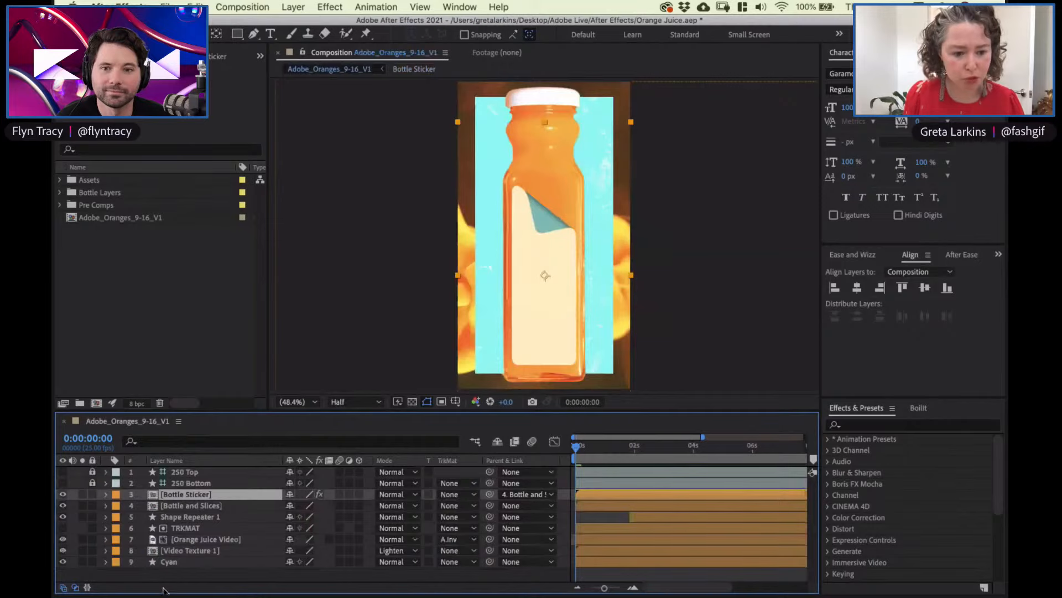
{"action": "key", "text": "space"}
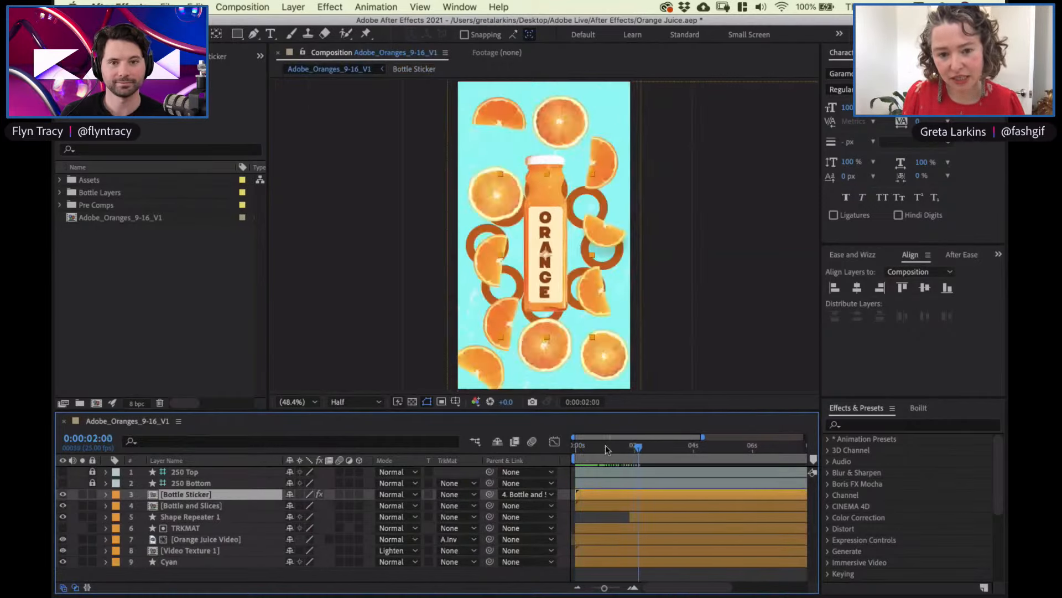
{"action": "key", "text": "space"}
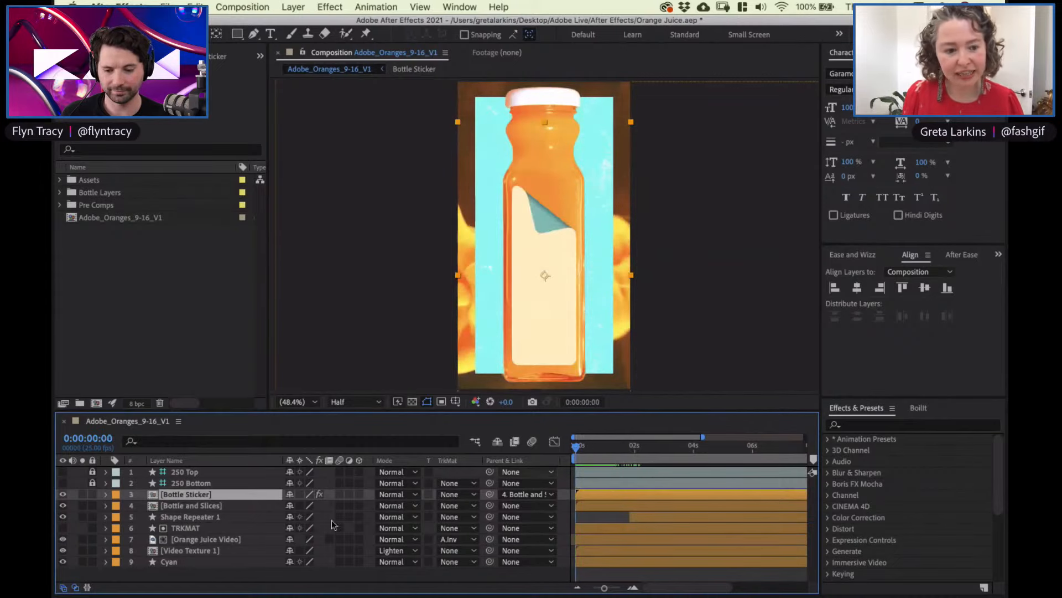
Reveal the Bottle Sticker layer's CC Page Turn settings and Fold Position keyframes, and try out the fold point in the composition view
{"action": "key", "text": "F3"}
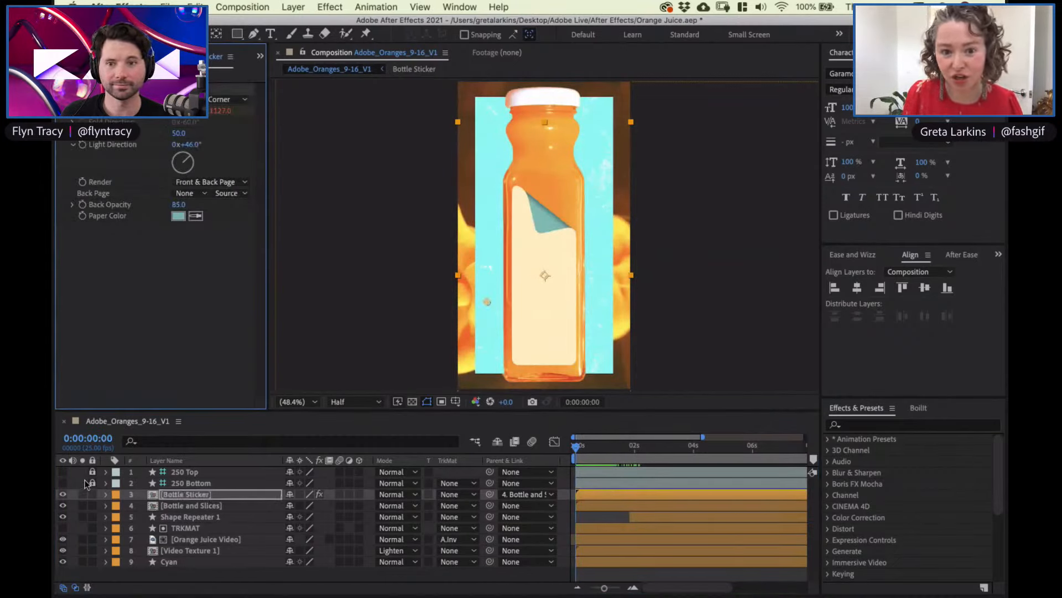
{"action": "key", "text": "u"}
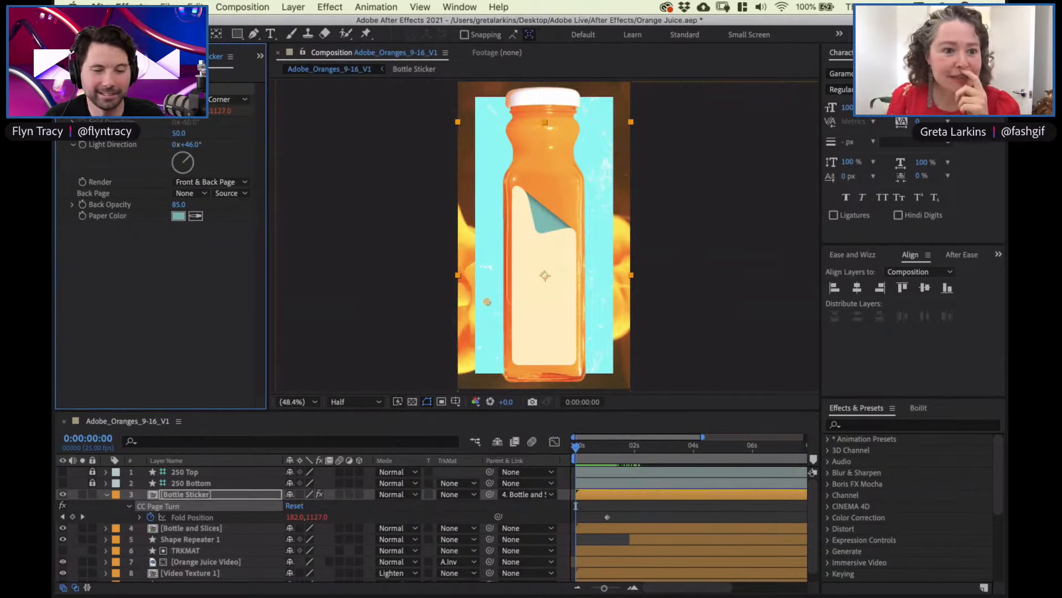
{"action": "left_click", "coordinate": [209, 495]}
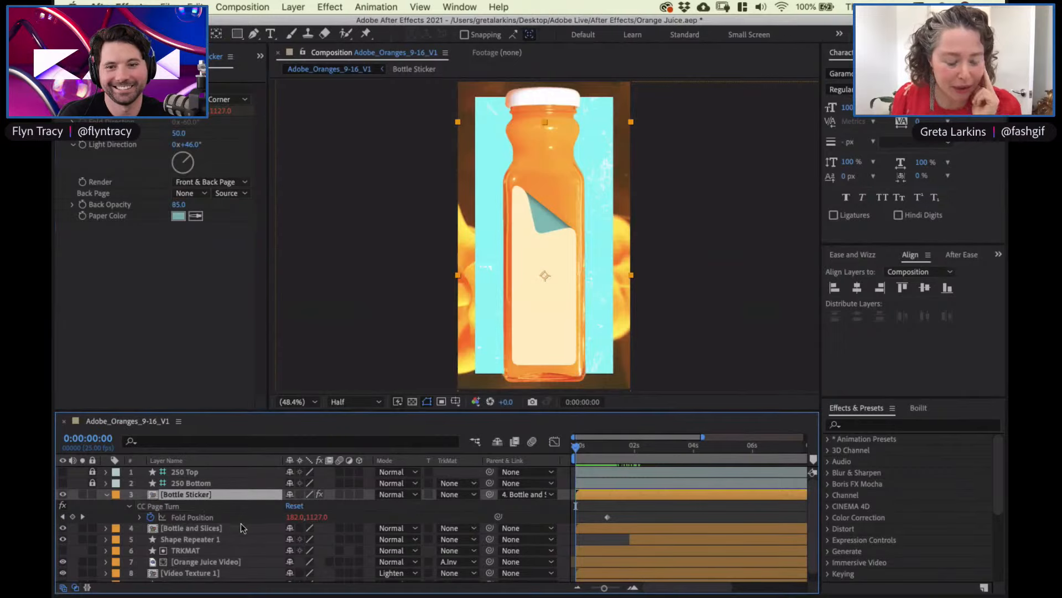
{"action": "key", "text": "e"}
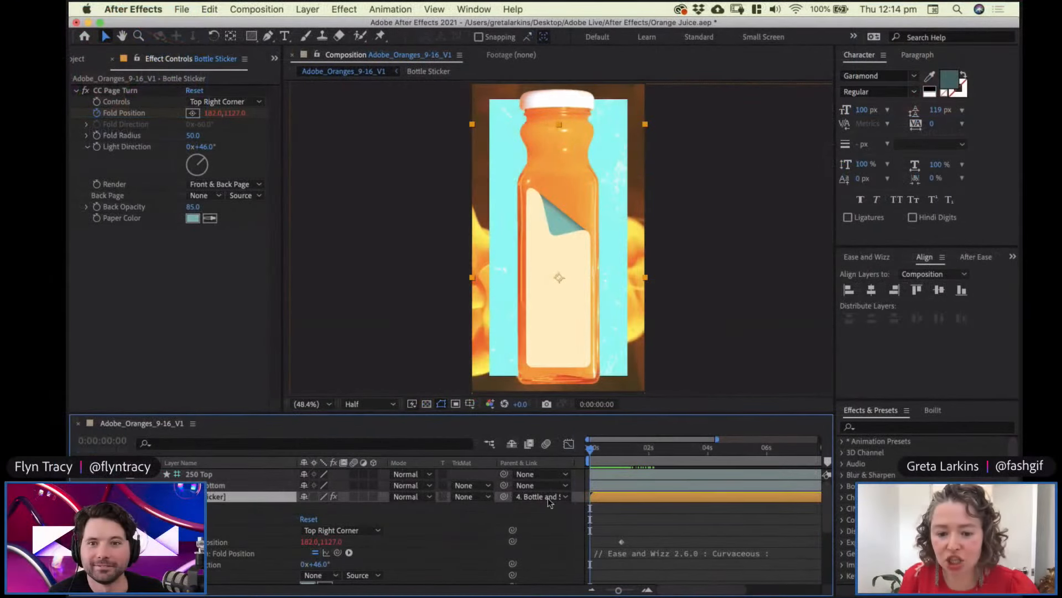
{"action": "left_click", "coordinate": [514, 319]}
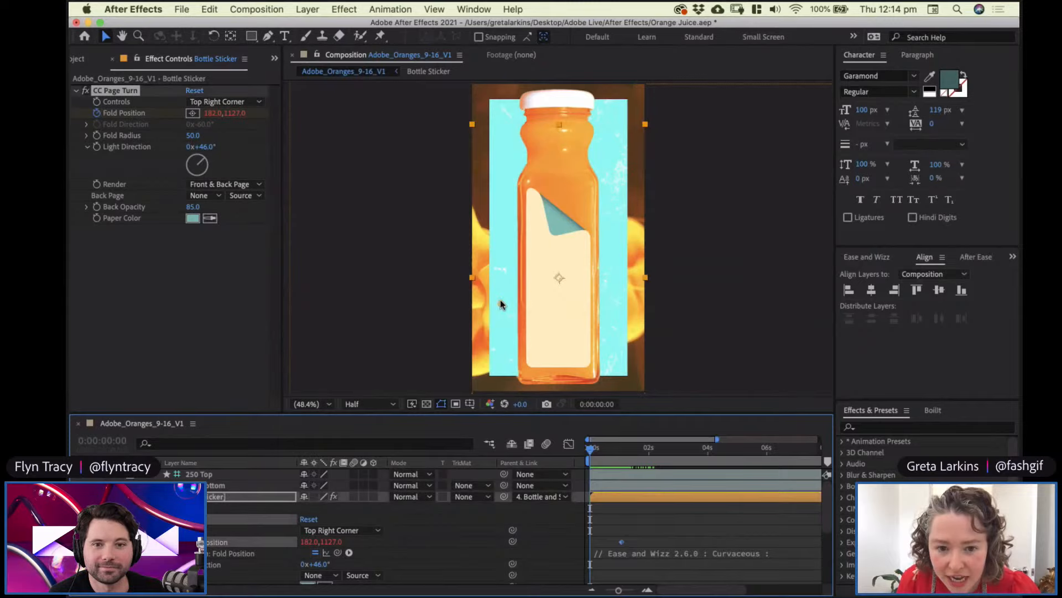
{"action": "mouse_move", "coordinate": [500, 304]}
{"action": "left_mouse_down"}
{"action": "mouse_move", "coordinate": [545, 226]}
{"action": "mouse_move", "coordinate": [463, 347]}
{"action": "mouse_move", "coordinate": [427, 374]}
{"action": "mouse_move", "coordinate": [536, 247]}
{"action": "mouse_move", "coordinate": [476, 317]}
{"action": "mouse_move", "coordinate": [373, 404]}
{"action": "mouse_move", "coordinate": [510, 268]}
{"action": "mouse_move", "coordinate": [381, 391]}
{"action": "mouse_move", "coordinate": [473, 278]}
{"action": "mouse_move", "coordinate": [379, 382]}
{"action": "mouse_move", "coordinate": [417, 323]}
{"action": "mouse_move", "coordinate": [456, 341]}
{"action": "left_mouse_up"}
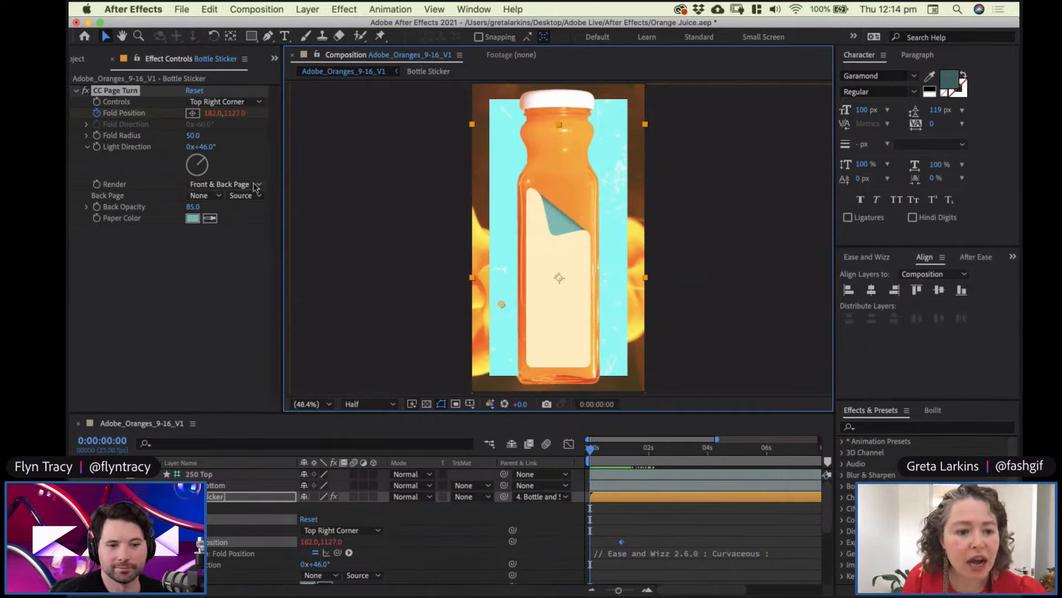
Try Bottle Sticker as CC Page Turn's Back Page, set it back to None, and check the Paper Color
{"action": "left_click", "coordinate": [217, 197]}
{"action": "left_click", "coordinate": [216, 196]}
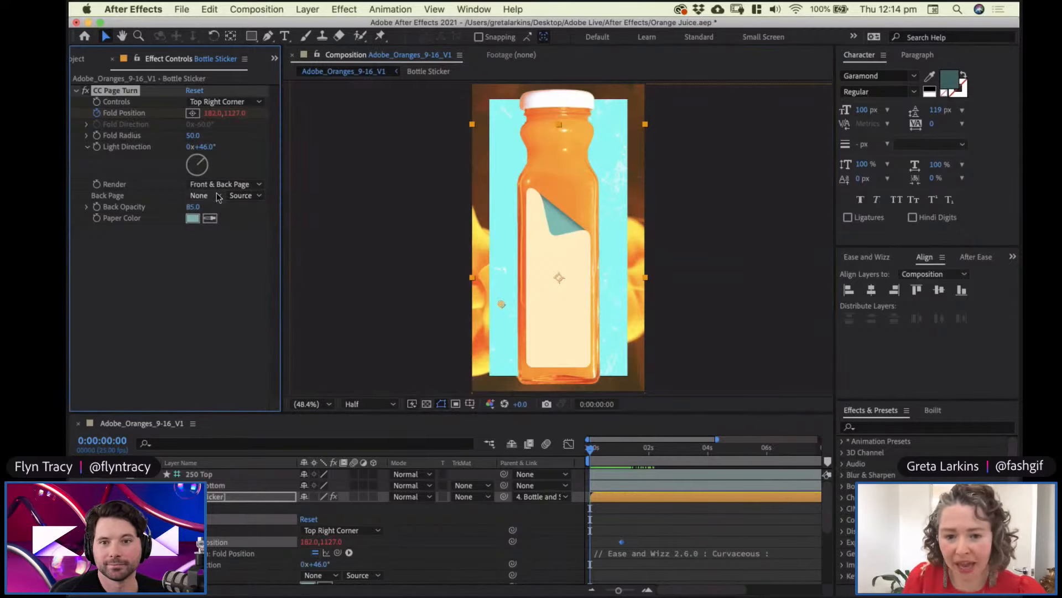
{"action": "left_click", "coordinate": [216, 198]}
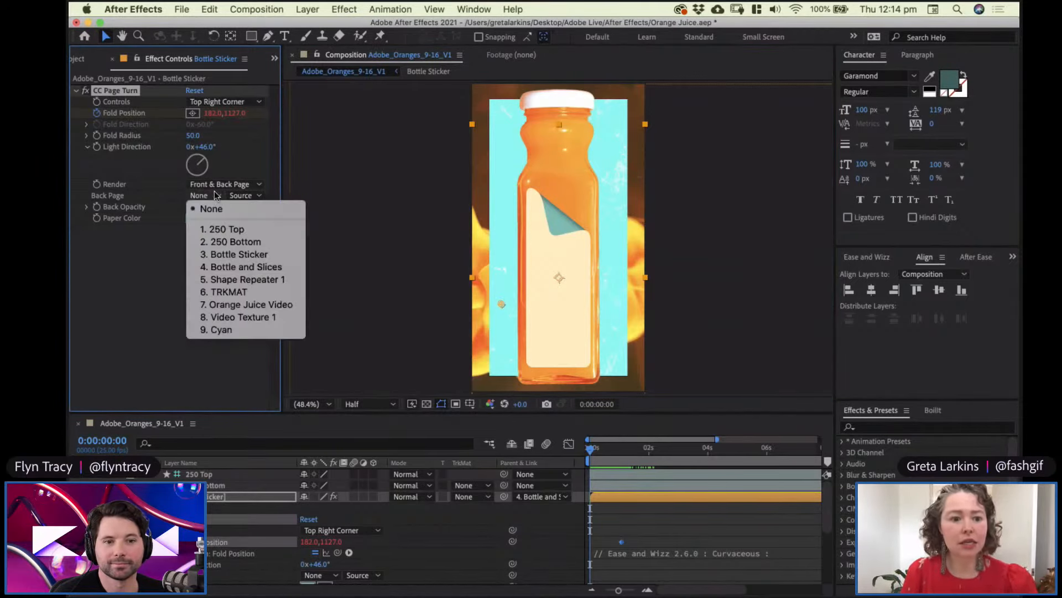
{"action": "left_click", "coordinate": [279, 256]}
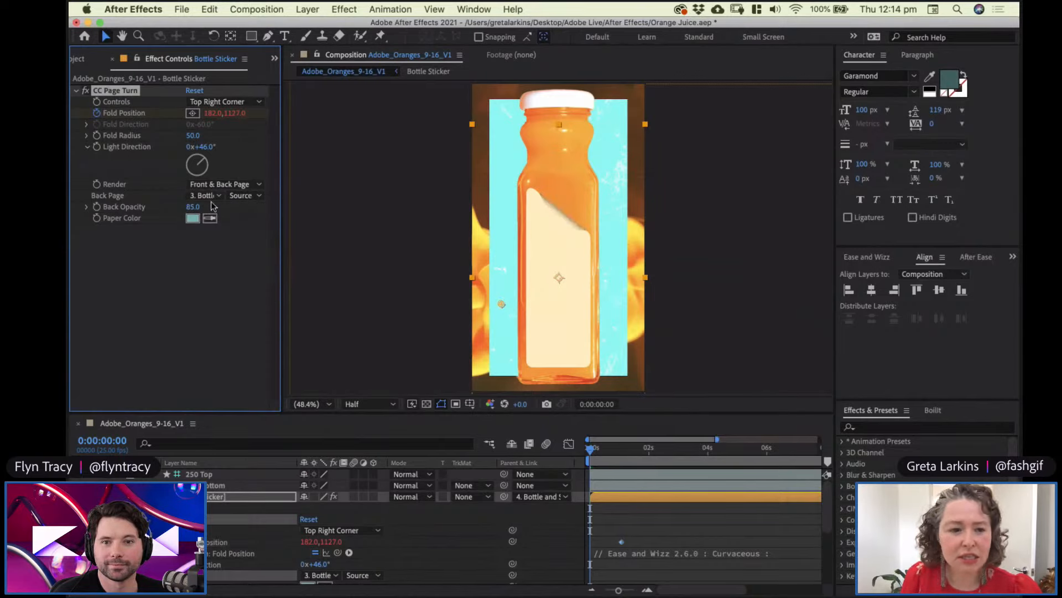
{"action": "left_click", "coordinate": [213, 198]}
{"action": "left_click", "coordinate": [211, 209]}
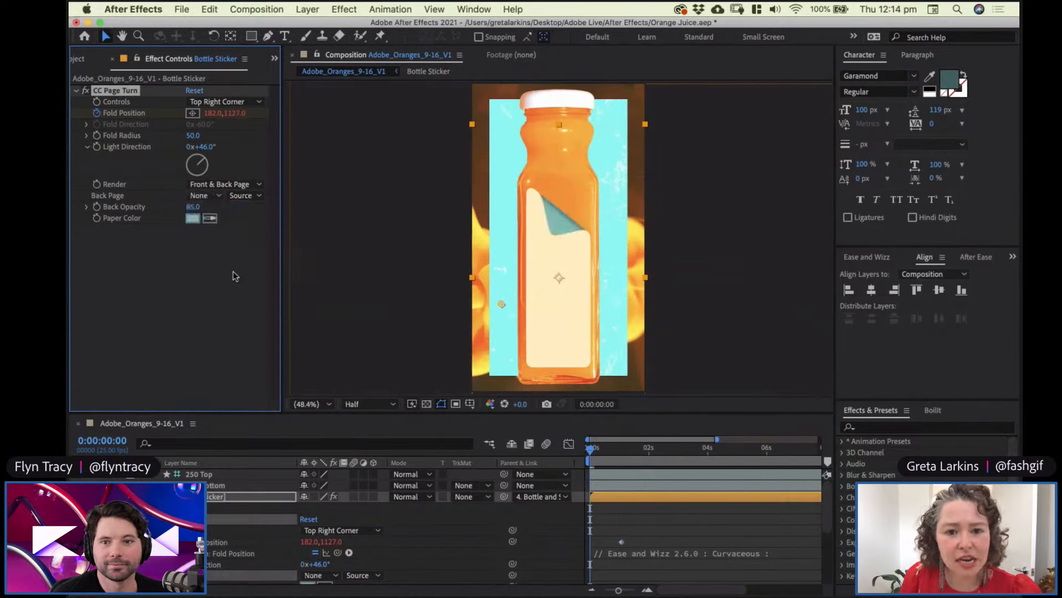
{"action": "left_click", "coordinate": [193, 219]}
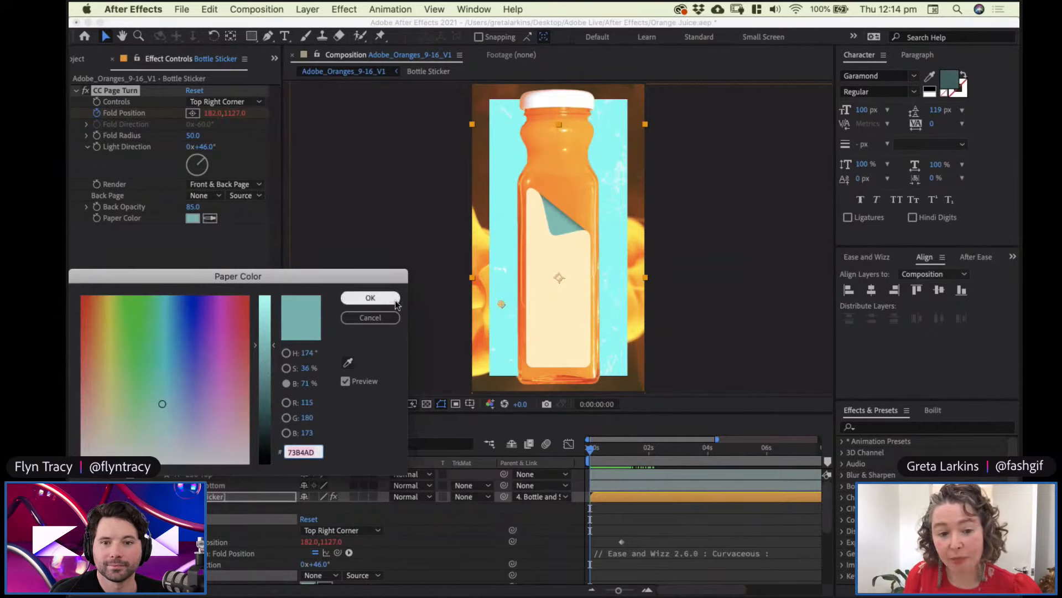
{"action": "left_click", "coordinate": [370, 298]}
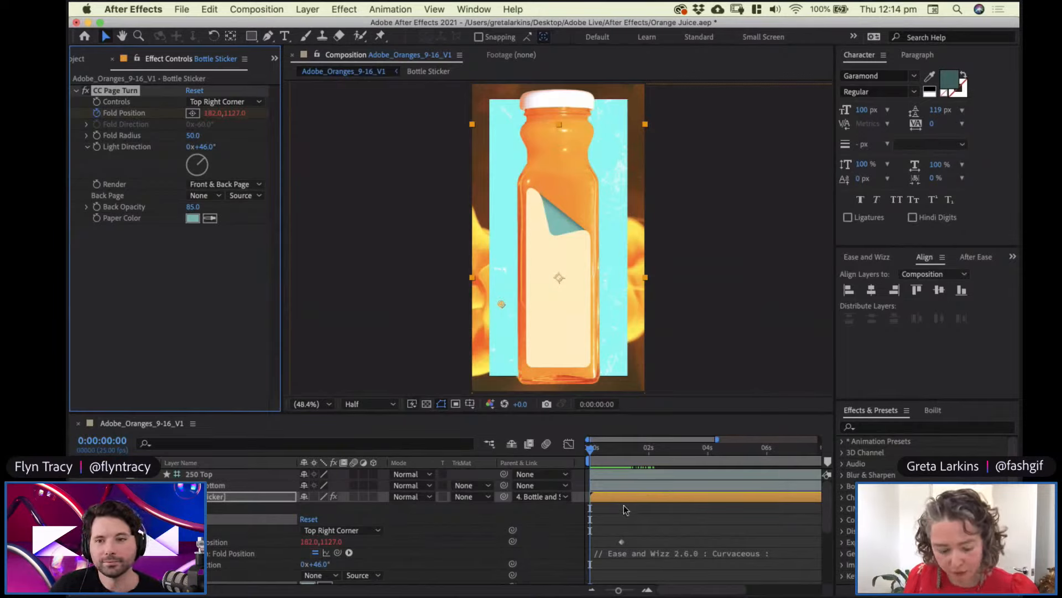
Try sliding the Bottle Sticker layer later in time, and restore its start to the beginning of the composition
{"action": "scroll", "coordinate": [645, 501], "scroll_direction": "up", "scroll_amount": 3}
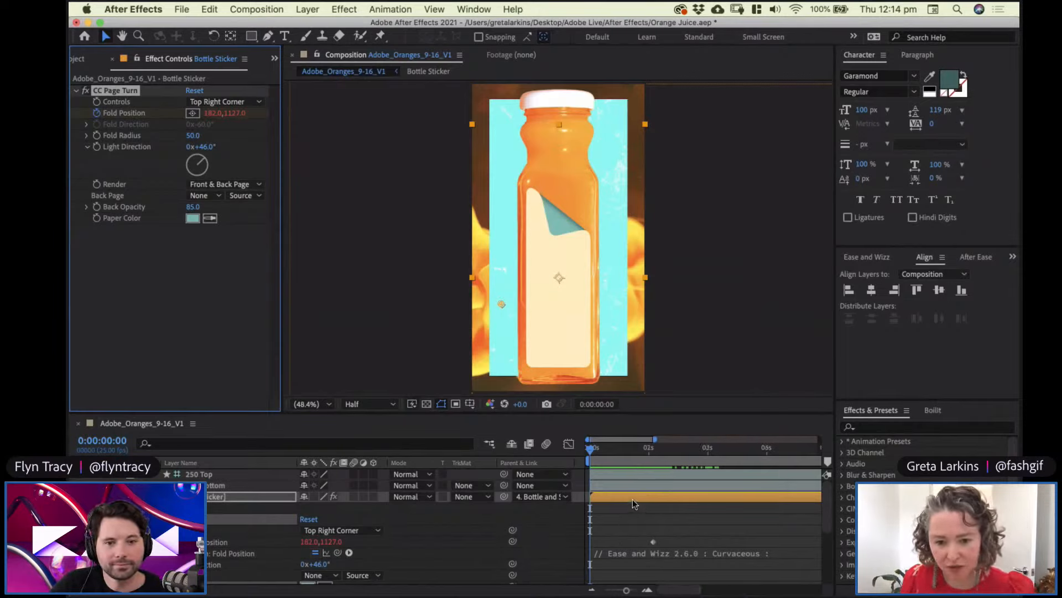
{"action": "left_click_drag", "start_coordinate": [642, 493], "coordinate": [658, 489]}
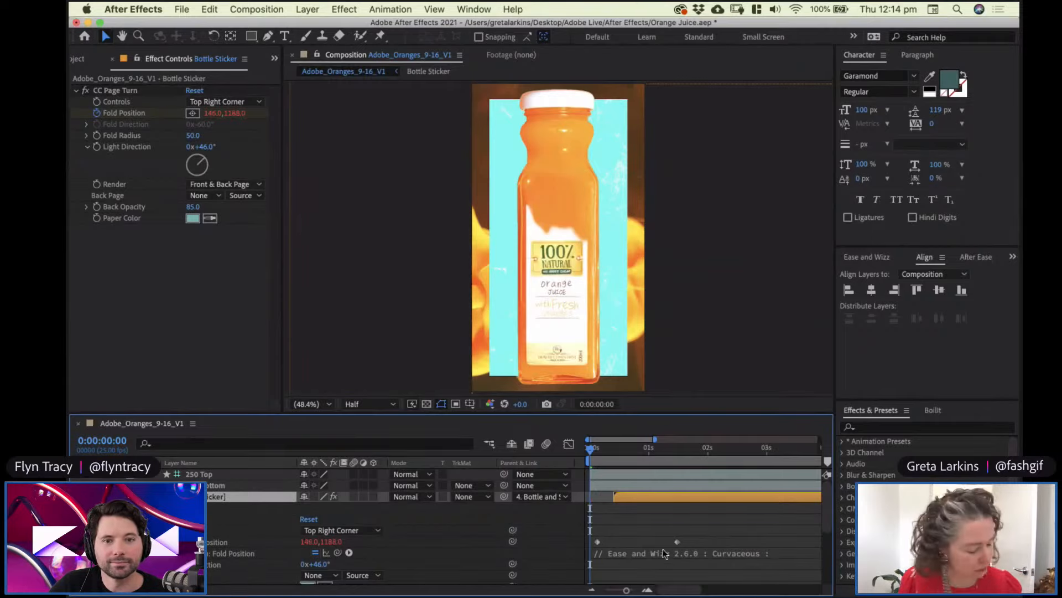
{"action": "key", "text": "bracketleft"}
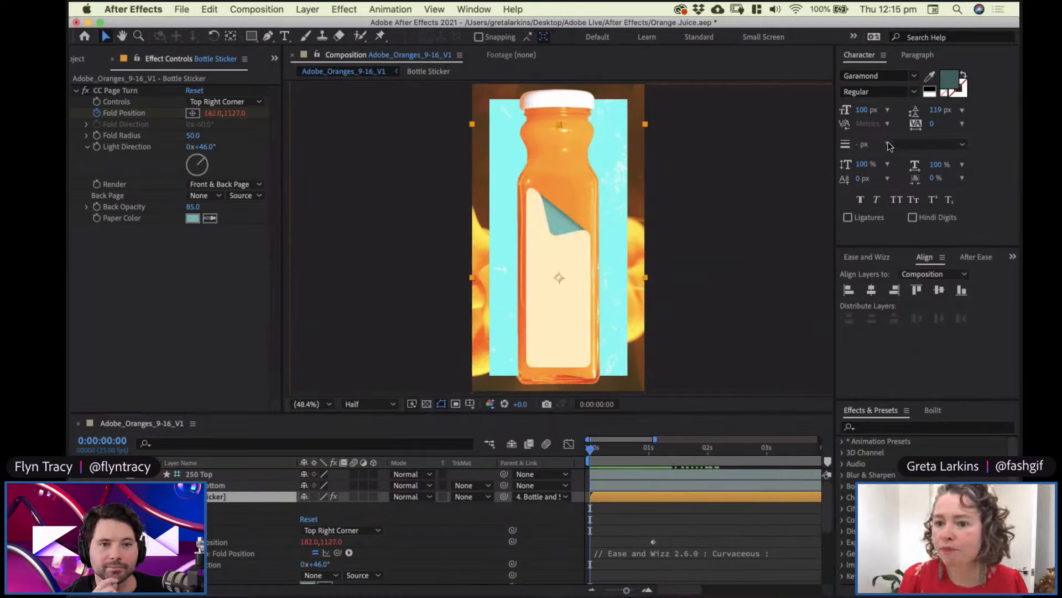
Show the Ease and Wizz settings, try deleting the Fold Position expression's code, and undo the deletion
{"action": "left_click", "coordinate": [883, 258]}
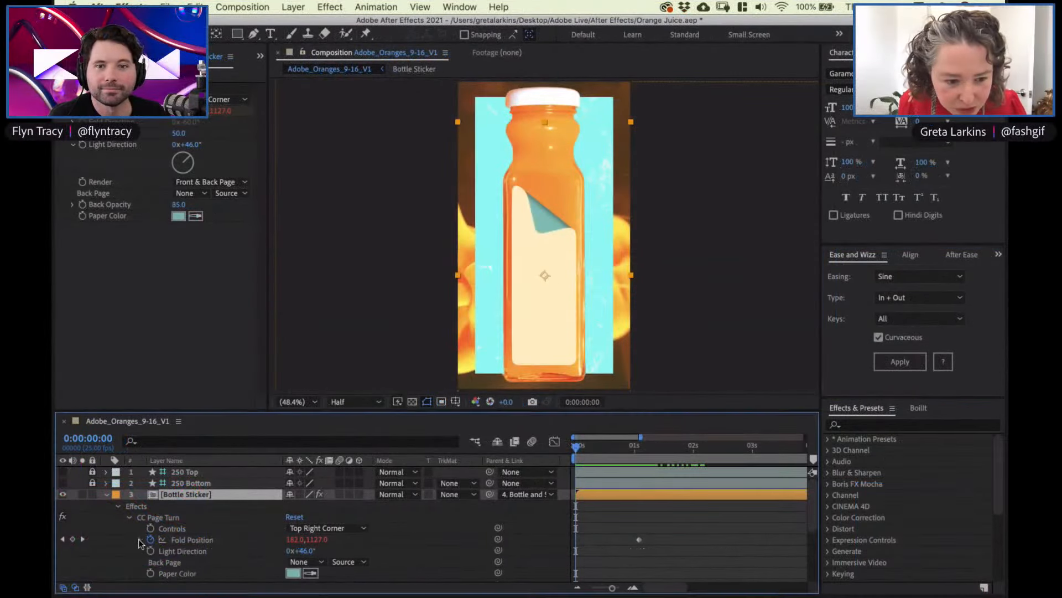
{"action": "left_click", "coordinate": [622, 550]}
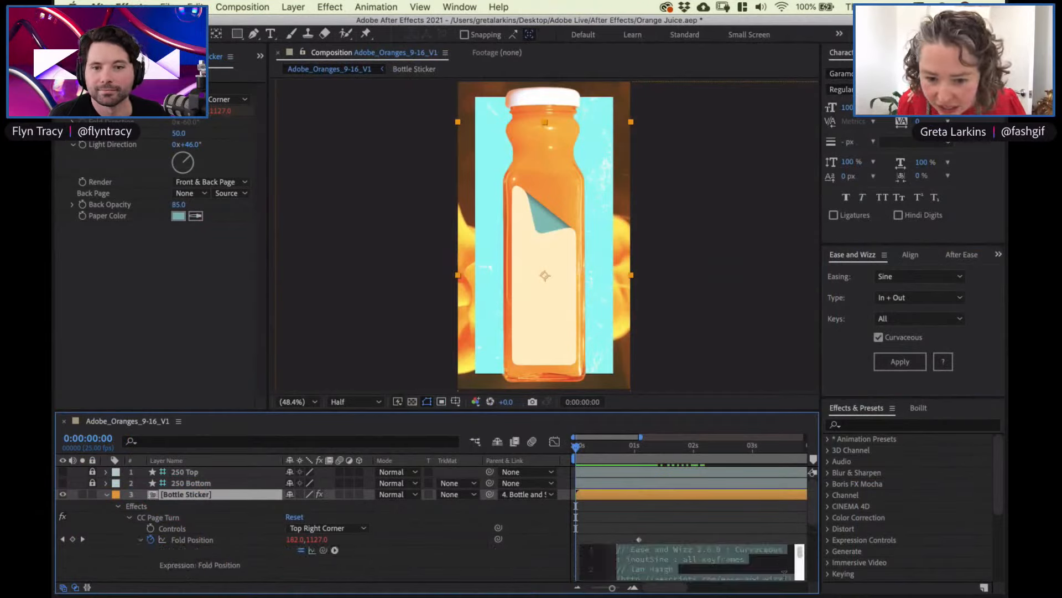
{"action": "key", "text": "BackSpace"}
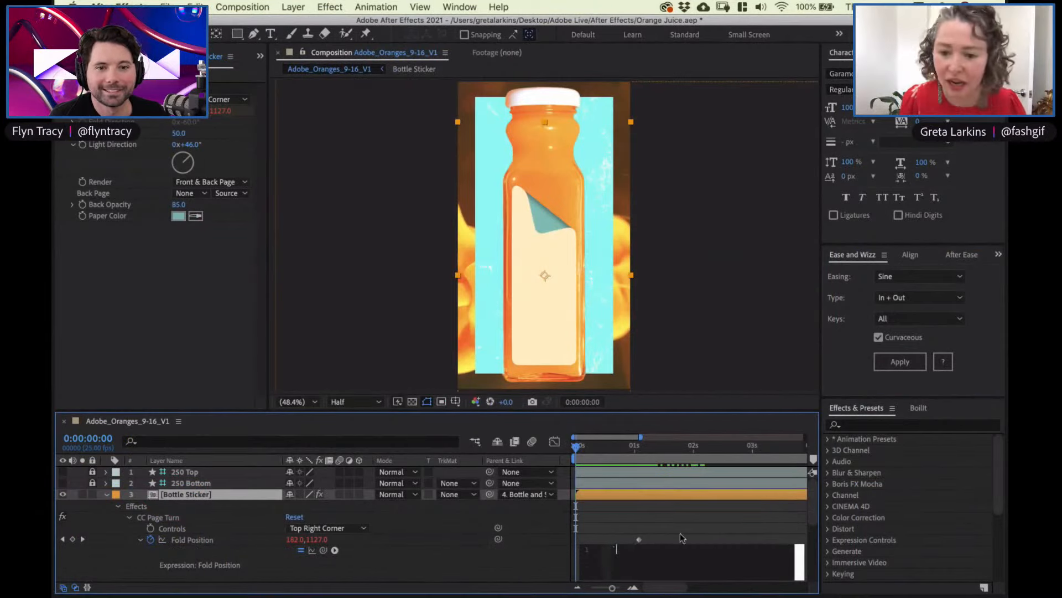
{"action": "key", "text": "super+z"}
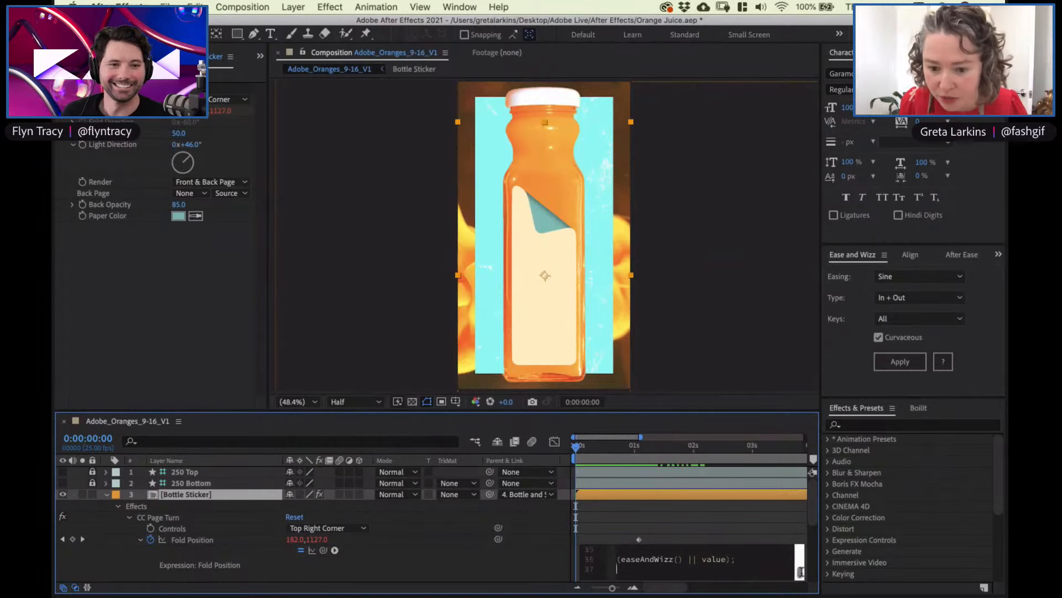
Enlarge the timeline, try disabling the Fold Position expression, and undo the change
{"action": "left_click_drag", "start_coordinate": [453, 410], "coordinate": [452, 226]}
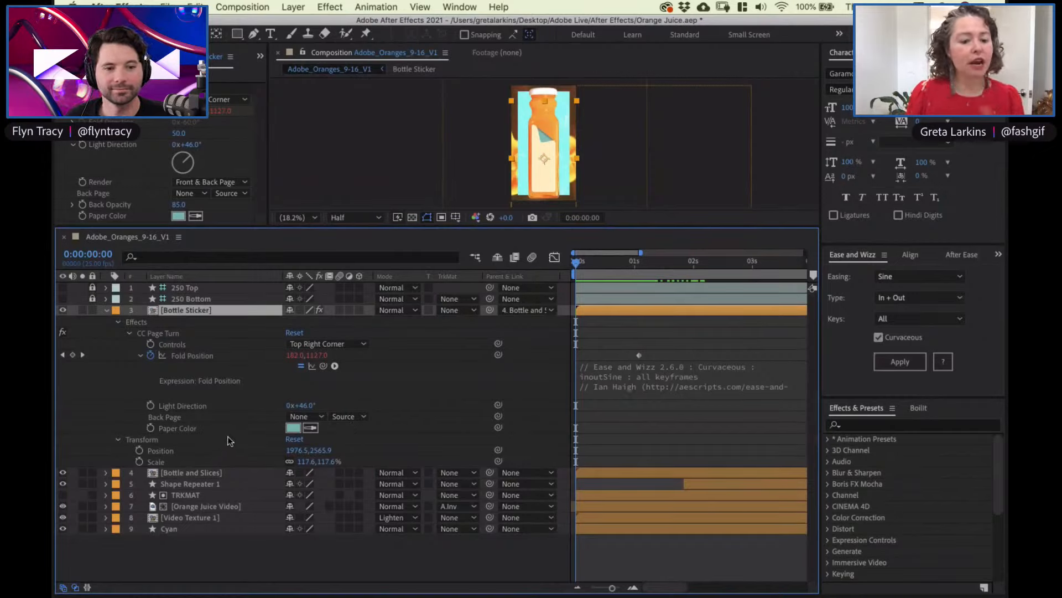
{"action": "left_click", "coordinate": [301, 366]}
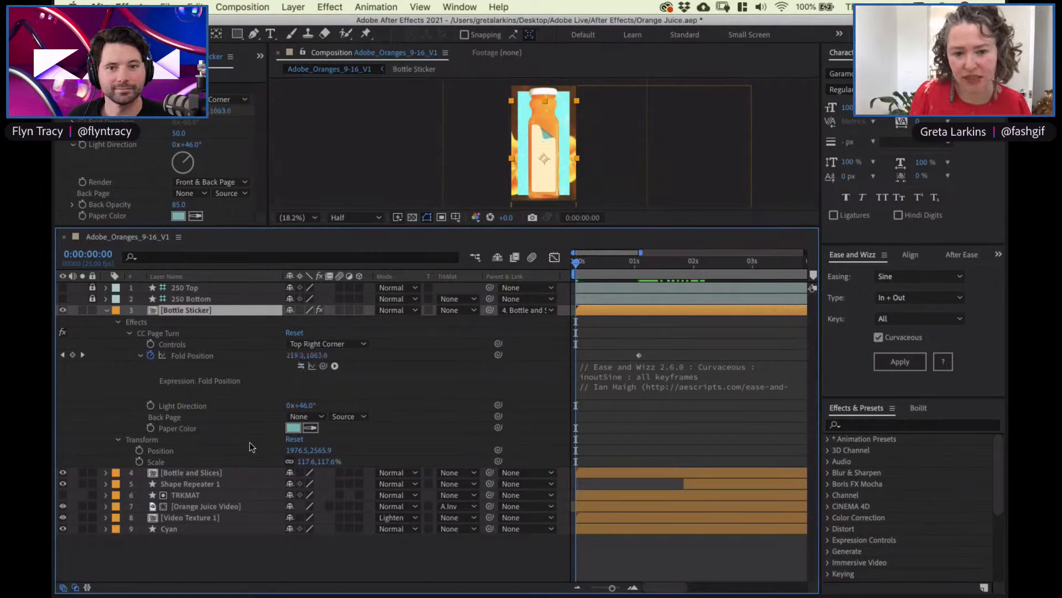
{"action": "key", "text": "super+z"}
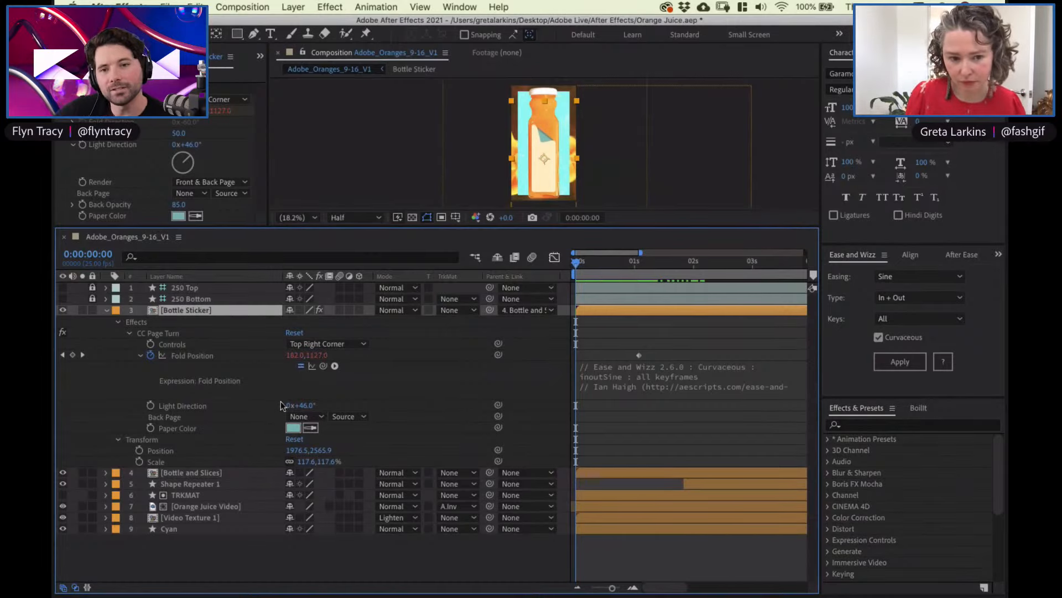
Compare the sticker's peel with the Fold Position expression disabled and enabled, leave it enabled, and collapse the Bottle Sticker layer
{"action": "left_click", "coordinate": [301, 366]}
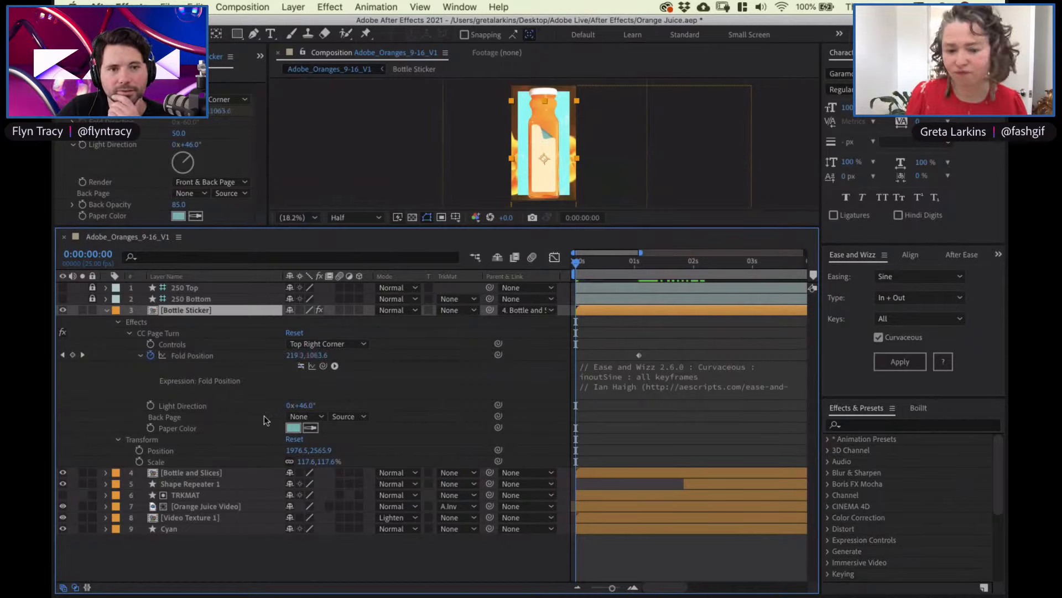
{"action": "left_click", "coordinate": [301, 366]}
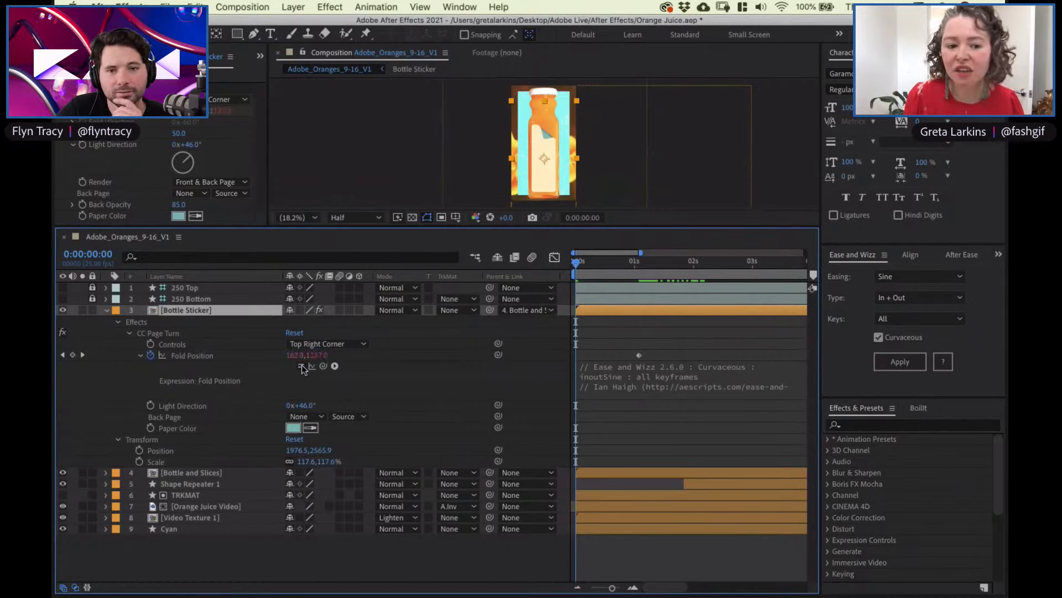
{"action": "left_click", "coordinate": [301, 366]}
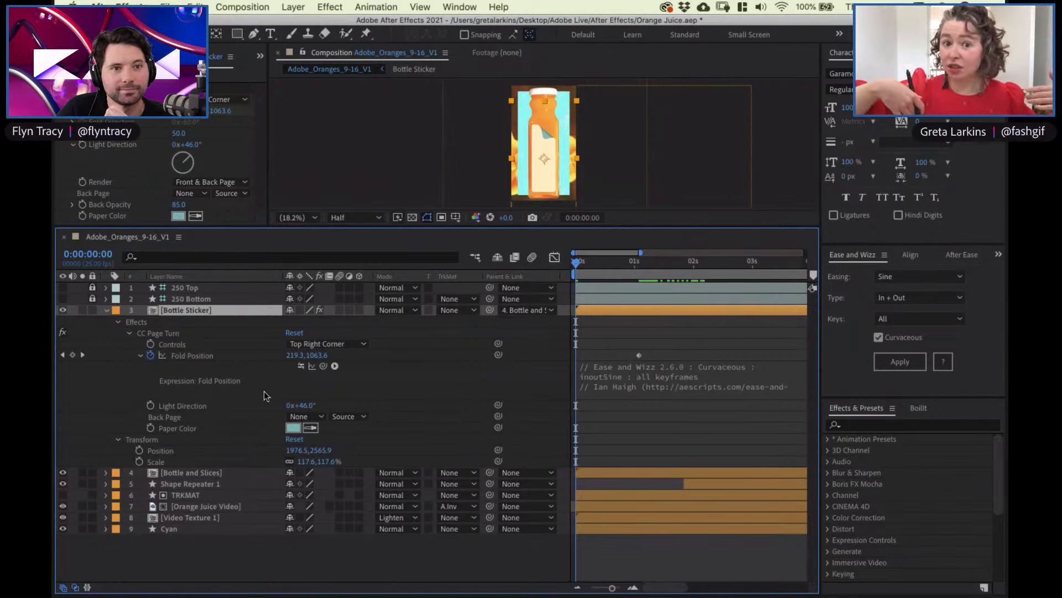
{"action": "left_click", "coordinate": [301, 365]}
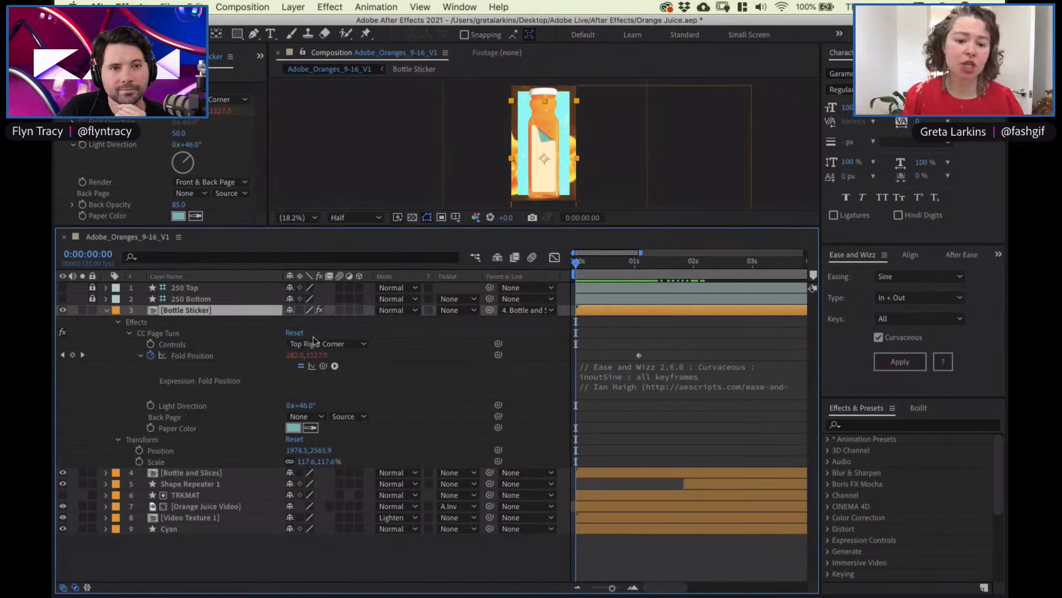
{"action": "left_click", "coordinate": [106, 310]}
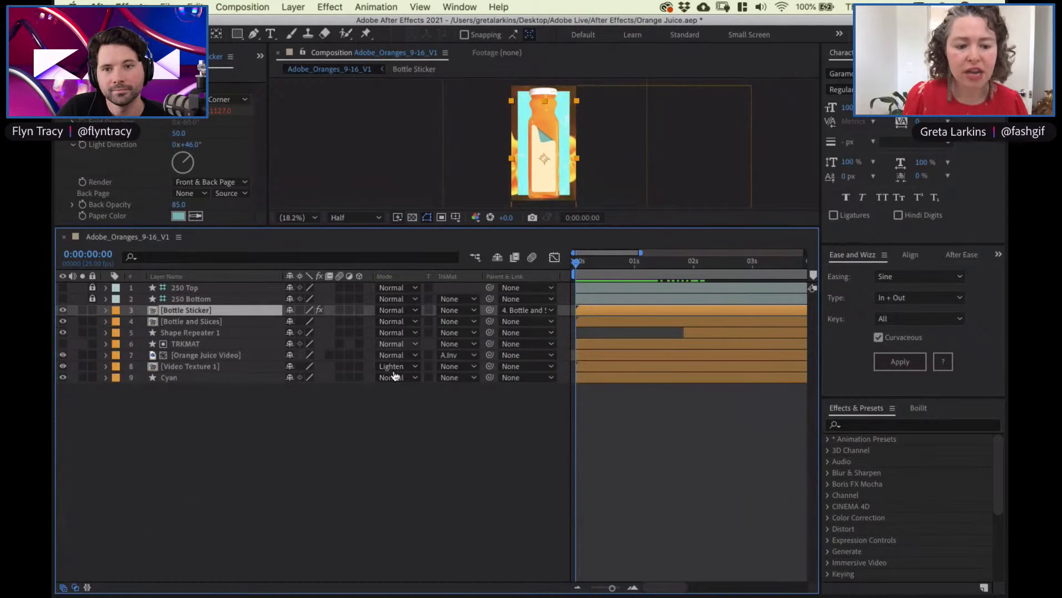
Switch to Chrome to show the Ease and Wizz page on aescripts, and return to After Effects
{"action": "key", "text": "super+Tab"}
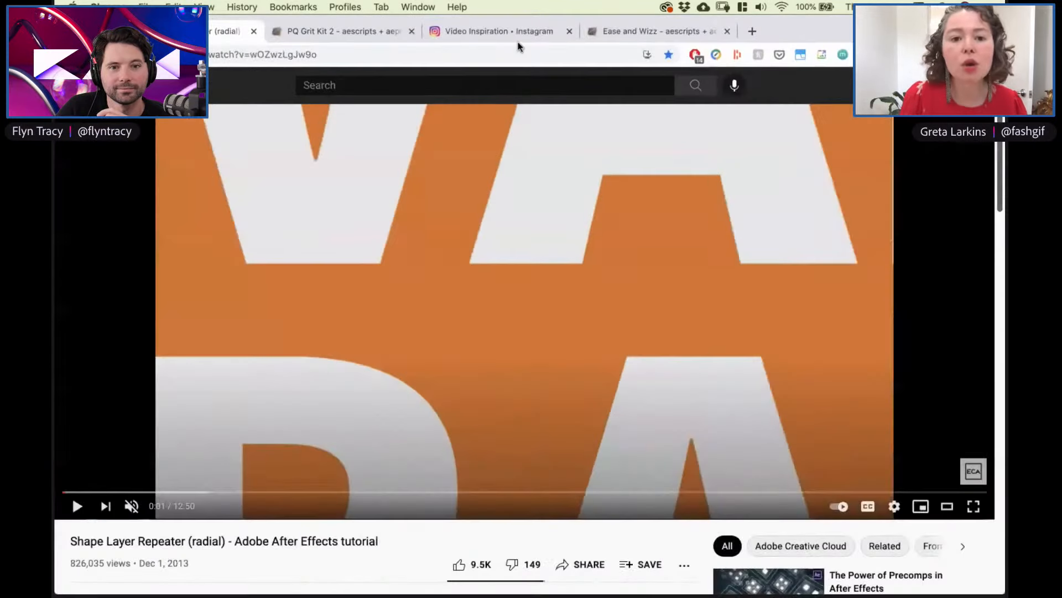
{"action": "left_click", "coordinate": [646, 31]}
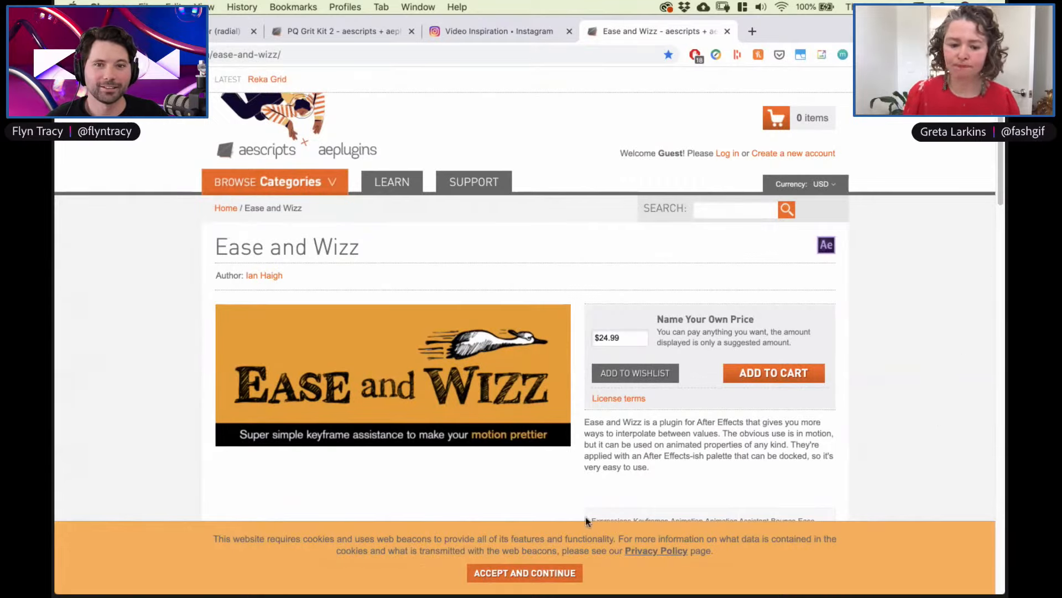
{"action": "mouse_move", "coordinate": [554, 591]}
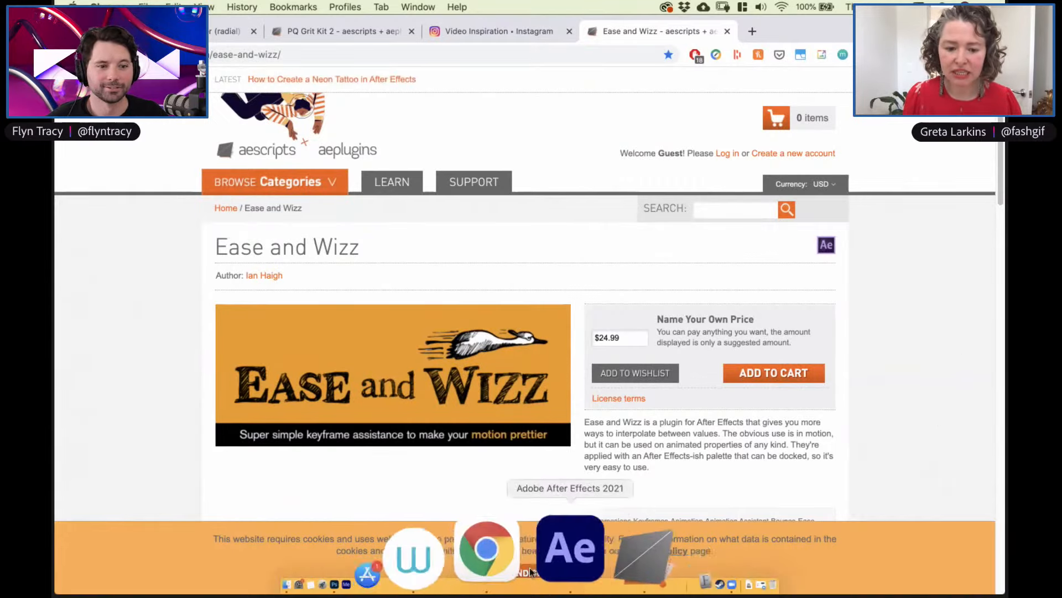
{"action": "left_click", "coordinate": [536, 562]}
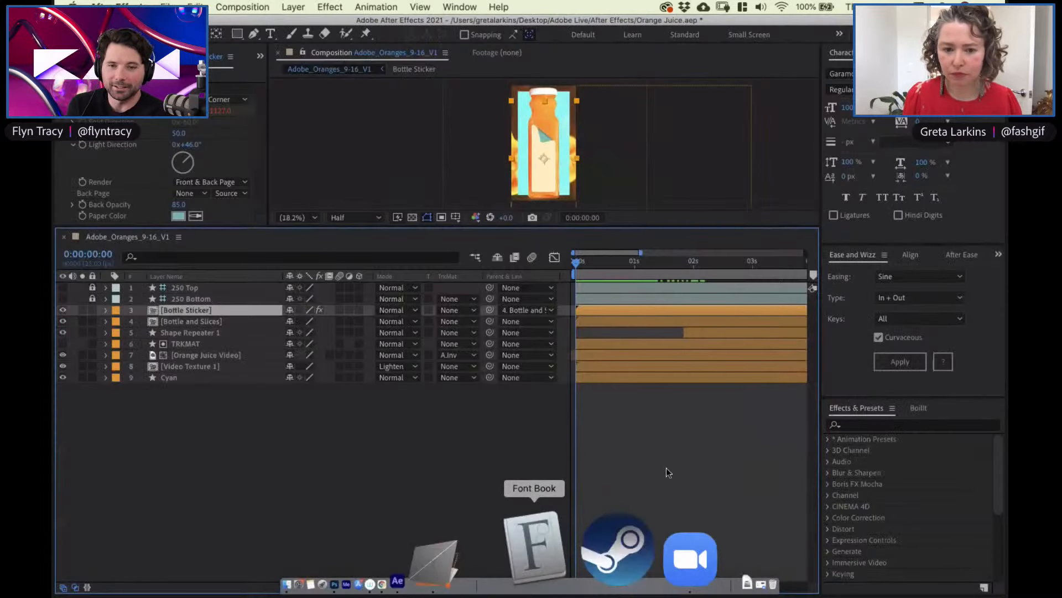
Shrink the timeline's height so the composition preview has more room
{"action": "key", "text": "grave"}
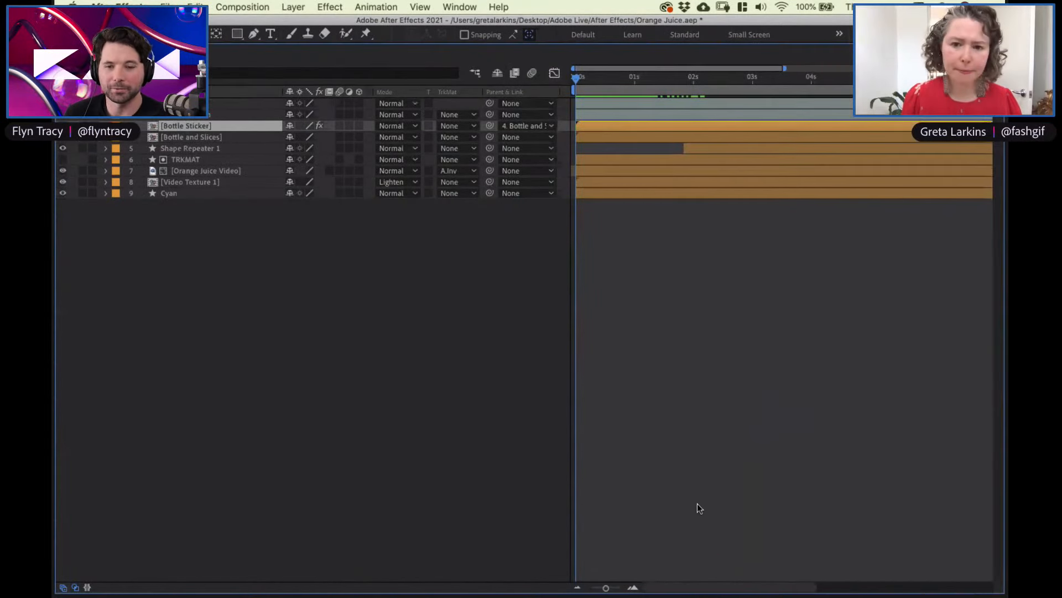
{"action": "key", "text": "grave"}
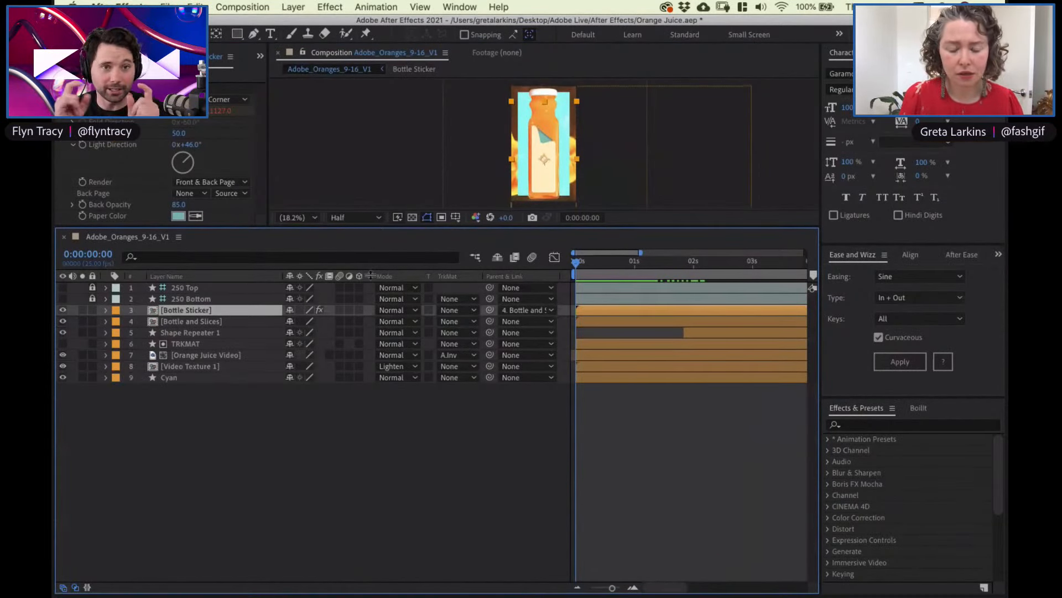
{"action": "left_click_drag", "start_coordinate": [375, 228], "coordinate": [374, 432]}
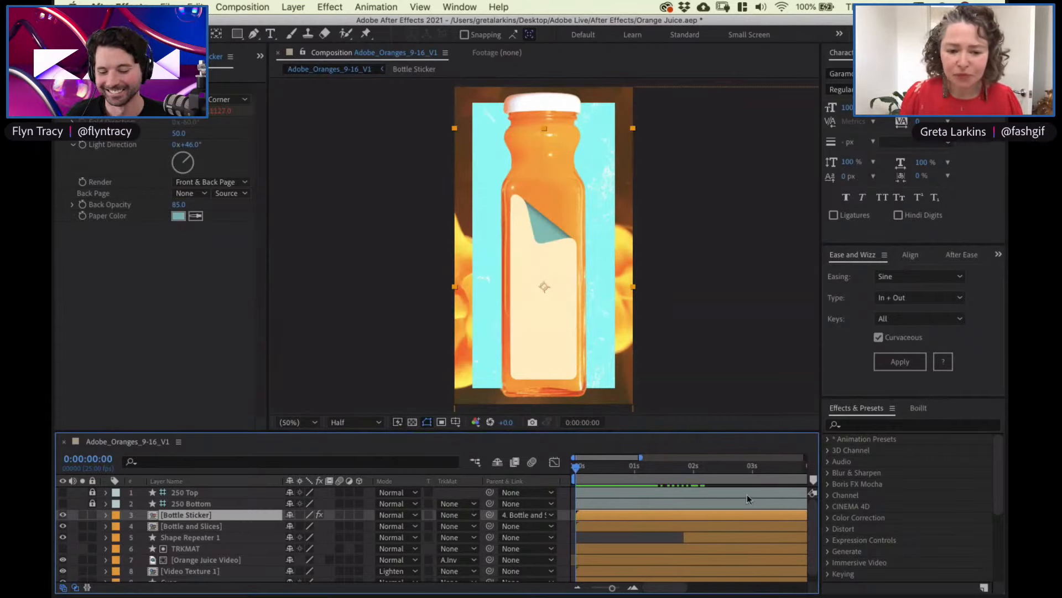
Scrub and play the bottle sticker animation, and return the current time to the beginning of the composition
{"action": "left_click_drag", "start_coordinate": [577, 468], "coordinate": [656, 459]}
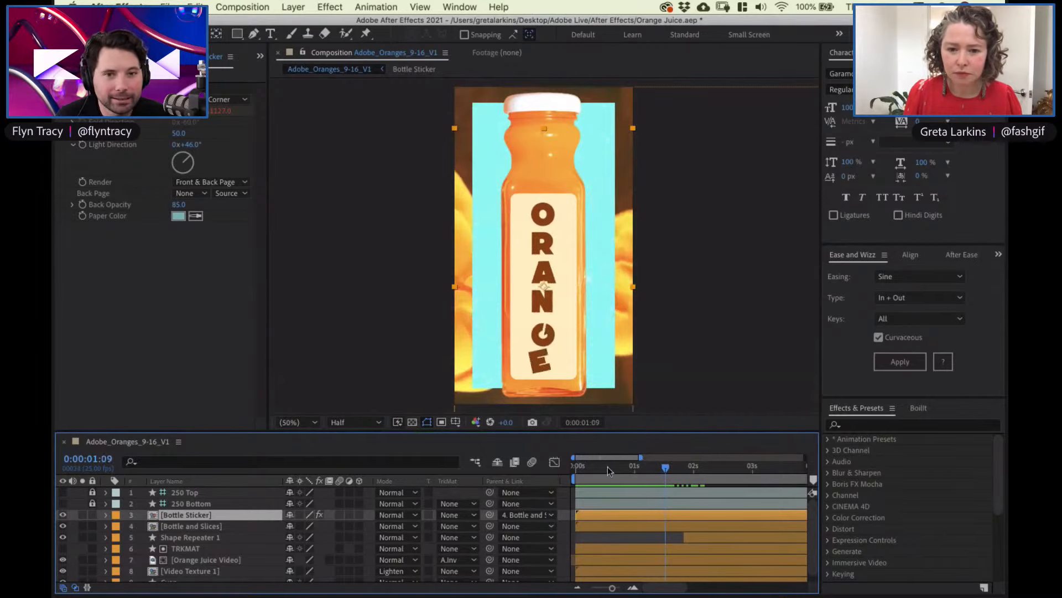
{"action": "left_click", "coordinate": [577, 470]}
{"action": "key", "text": "space"}
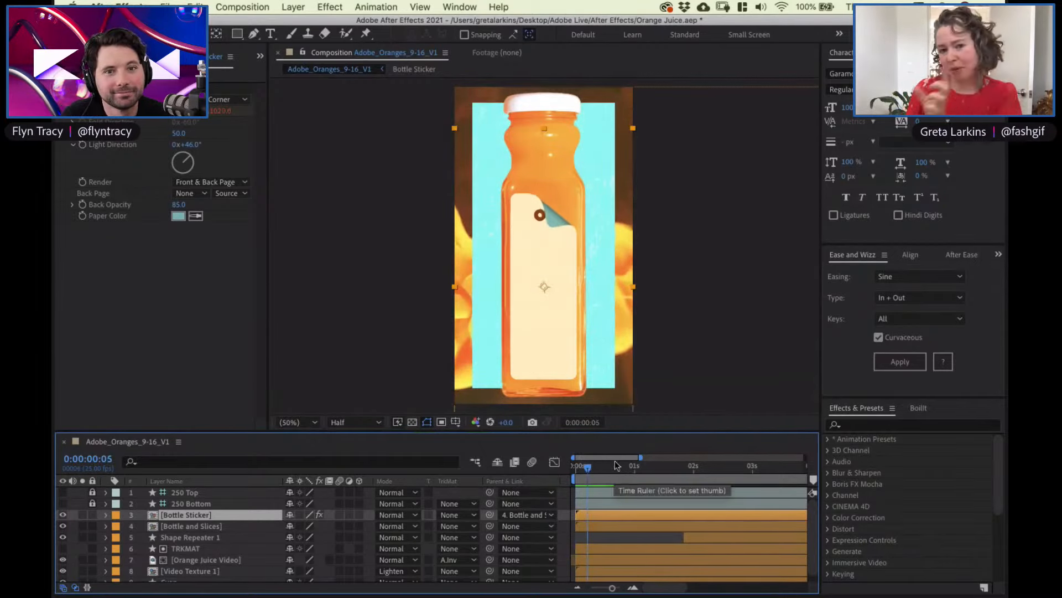
{"action": "left_click_drag", "start_coordinate": [589, 469], "coordinate": [566, 471]}
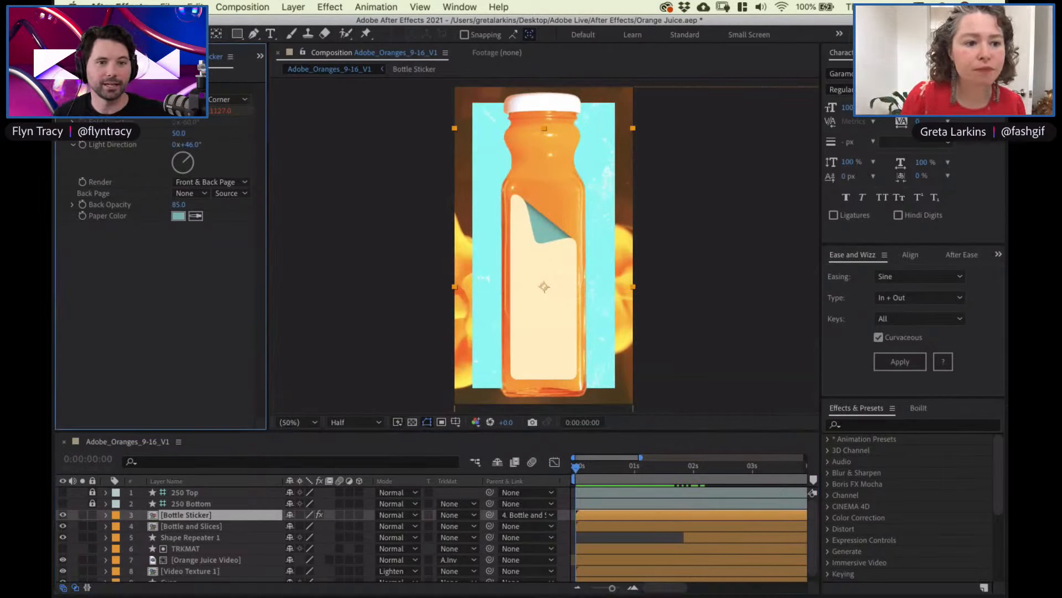
Bring up the project's items and play back the label peel and ORANGE letters, checking individual frames
{"action": "key", "text": "super+0"}
{"action": "left_click", "coordinate": [550, 475]}
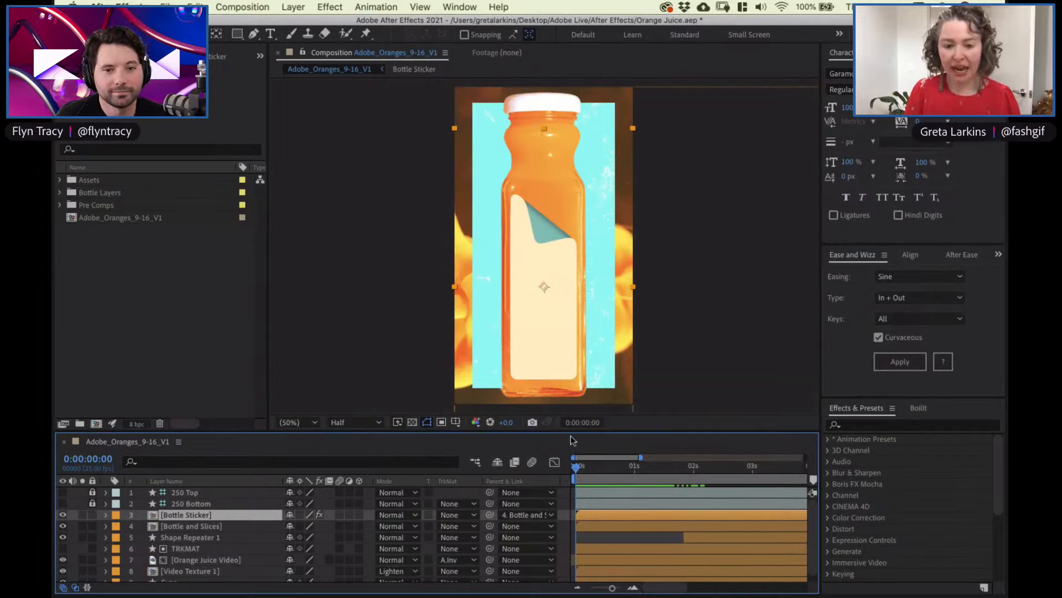
{"action": "key", "text": "space"}
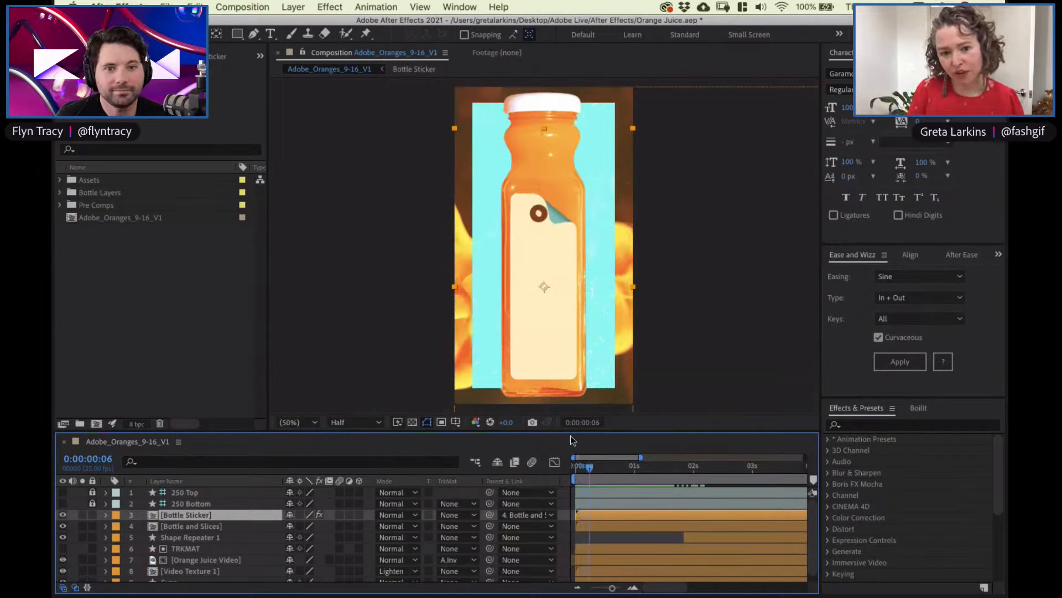
{"action": "key", "text": "space"}
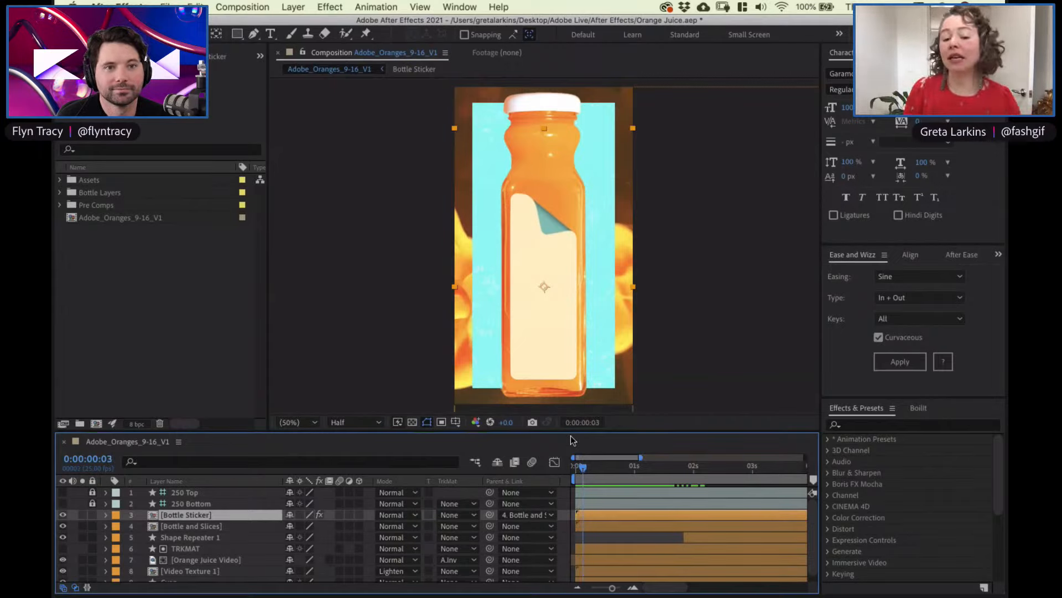
{"action": "key", "text": "Page_Down"}
{"action": "key", "text": "Page_Down"}
{"action": "key", "text": "space"}
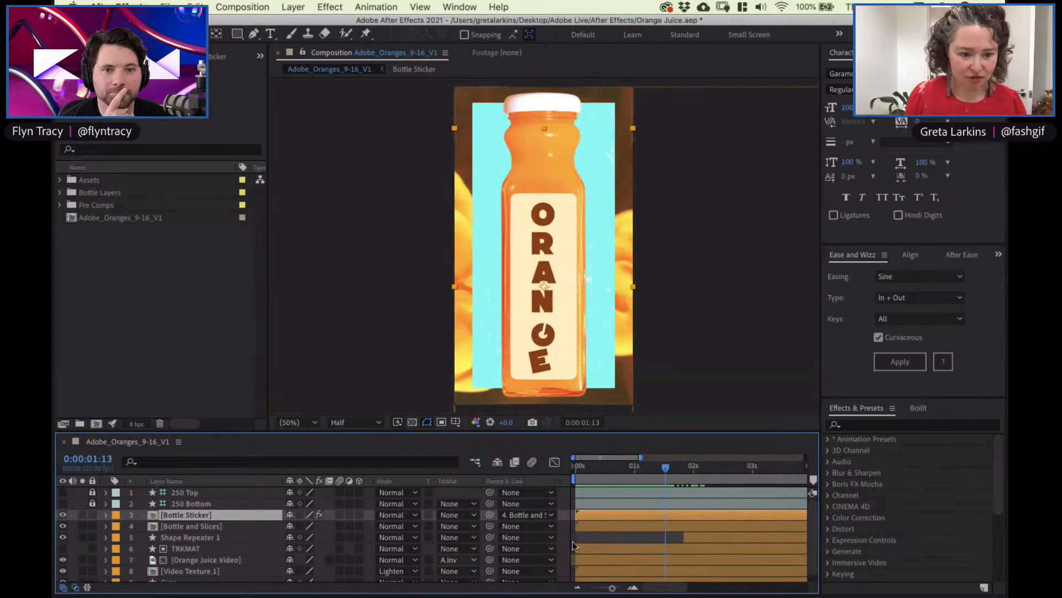
{"action": "key", "text": "space"}
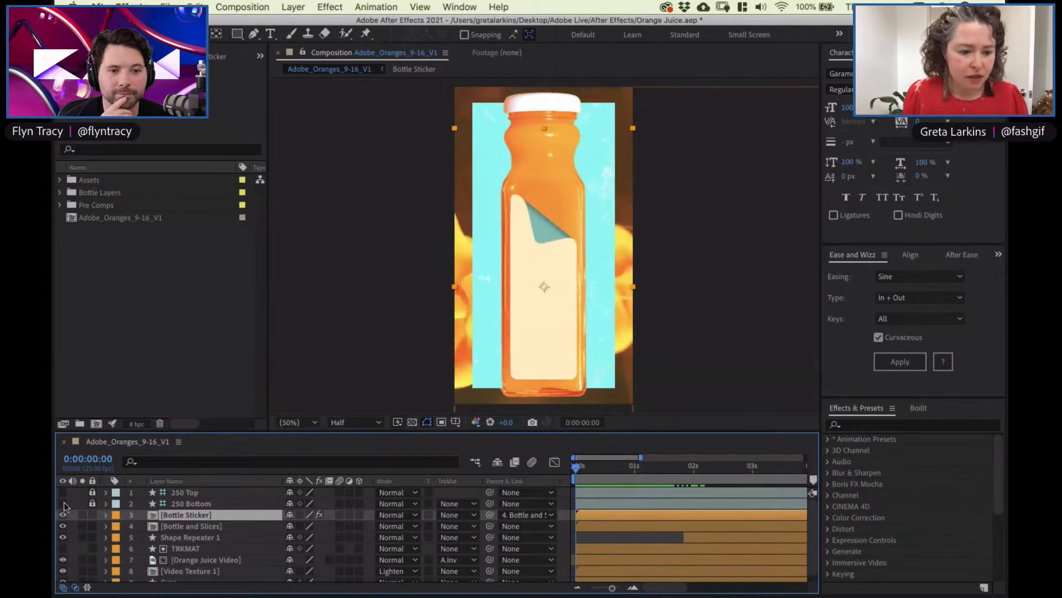
Unlock the 250 Top and 250 Bottom layers and check the Guide Layer option on 250 Top
{"action": "right_click", "coordinate": [217, 492]}
{"action": "left_click_drag", "start_coordinate": [93, 492], "coordinate": [93, 503]}
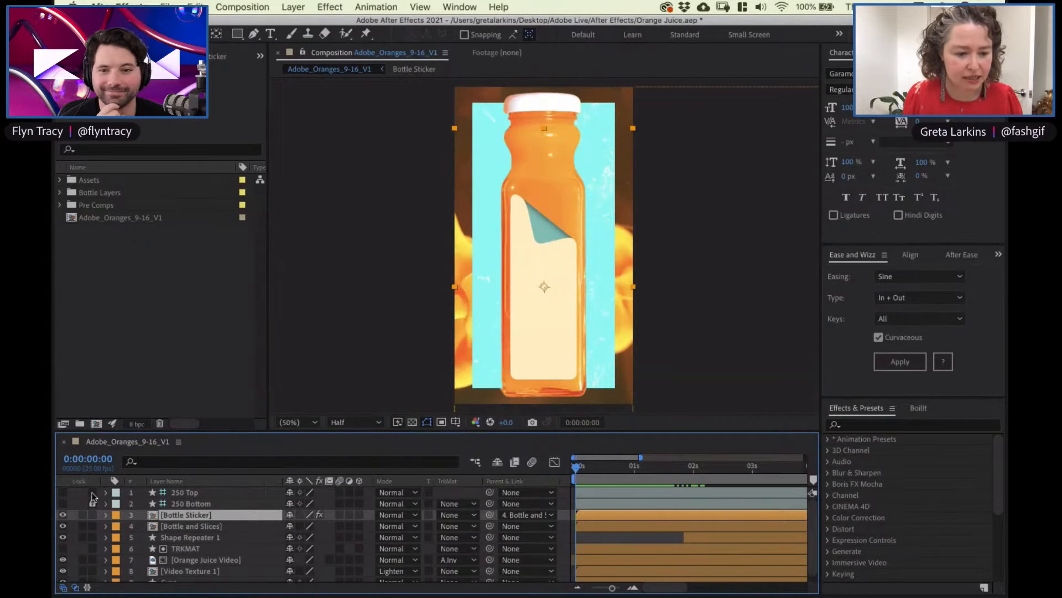
{"action": "right_click", "coordinate": [198, 493]}
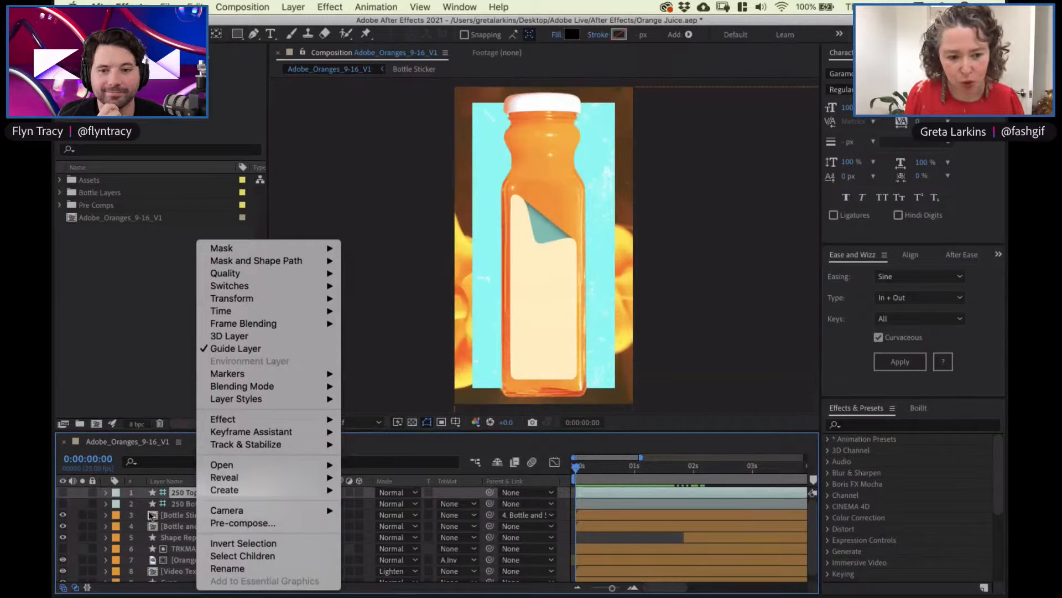
{"action": "left_click", "coordinate": [162, 491]}
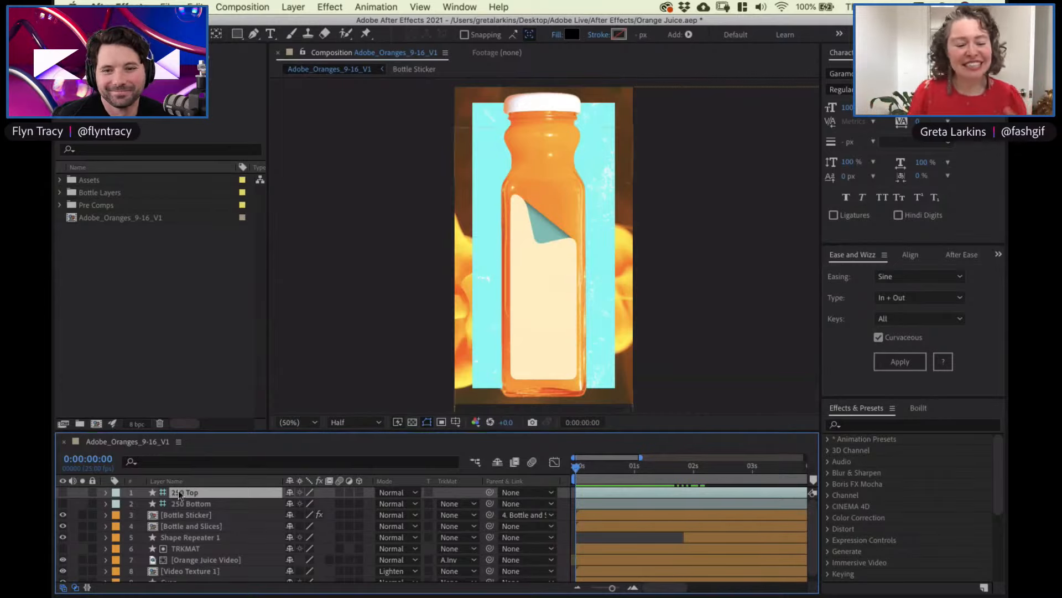
Make the 250 Top and 250 Bottom guide layers visible and select each to show the area it covers
{"action": "left_click_drag", "start_coordinate": [65, 492], "coordinate": [68, 514]}
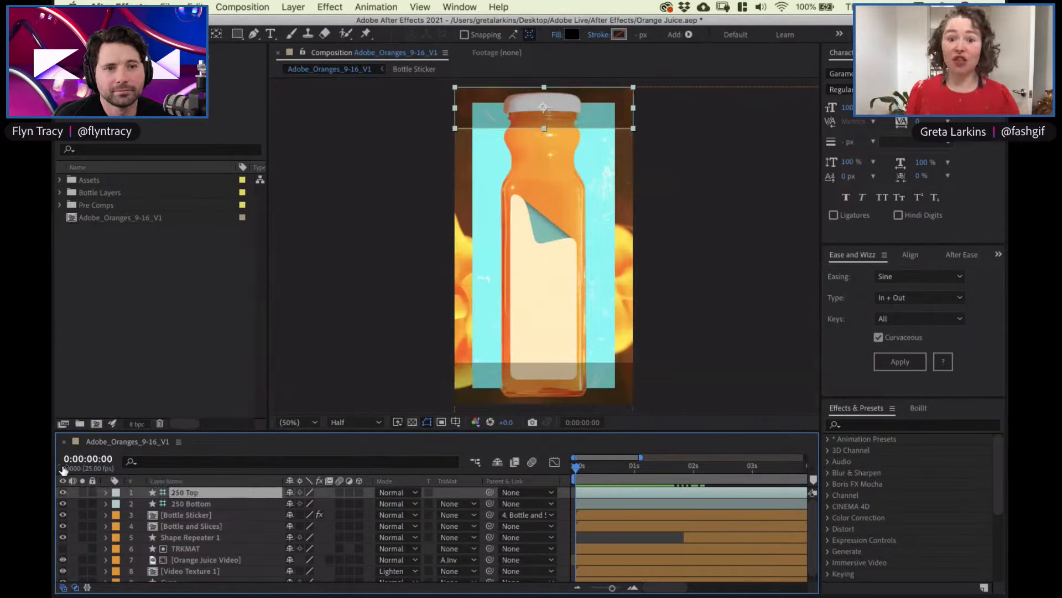
{"action": "left_click", "coordinate": [232, 504]}
{"action": "left_click", "coordinate": [237, 492]}
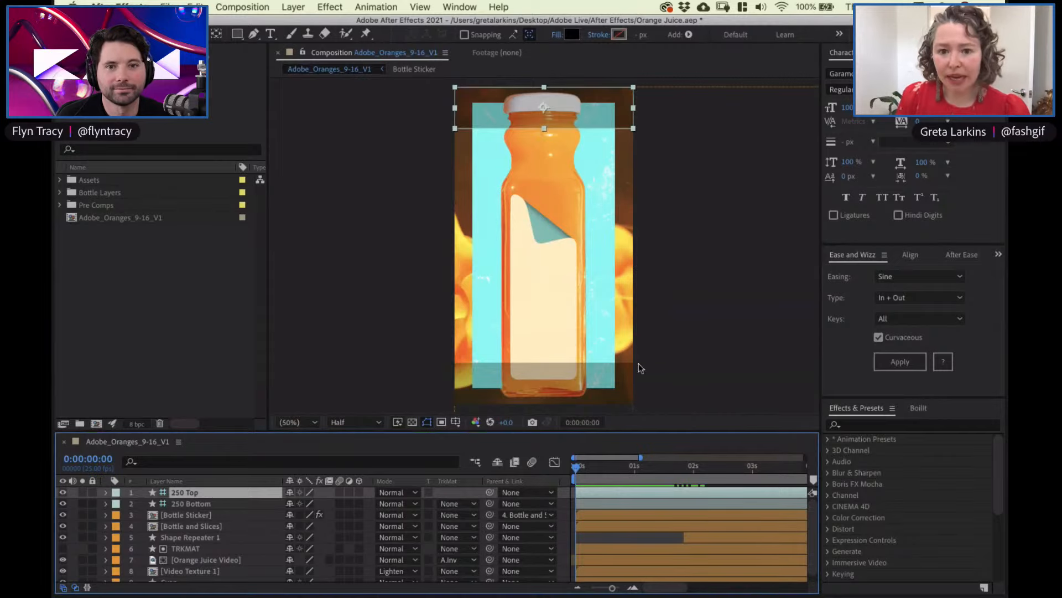
Create a new, empty shape layer in the Adobe_Oranges_9-16_V1 composition
{"action": "right_click", "coordinate": [70, 497]}
{"action": "mouse_move", "coordinate": [101, 451]}
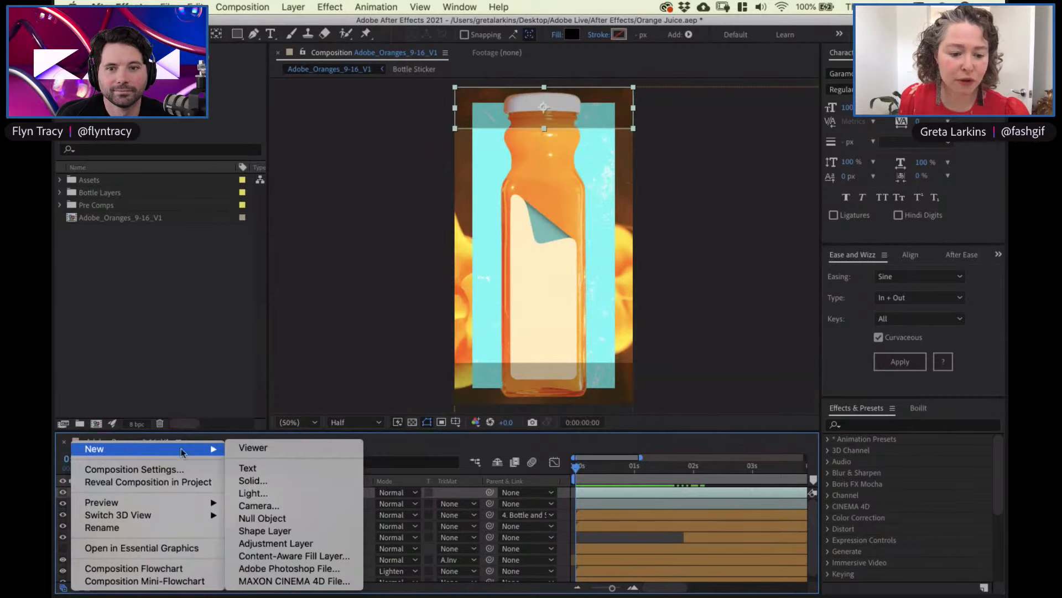
{"action": "left_click", "coordinate": [250, 533]}
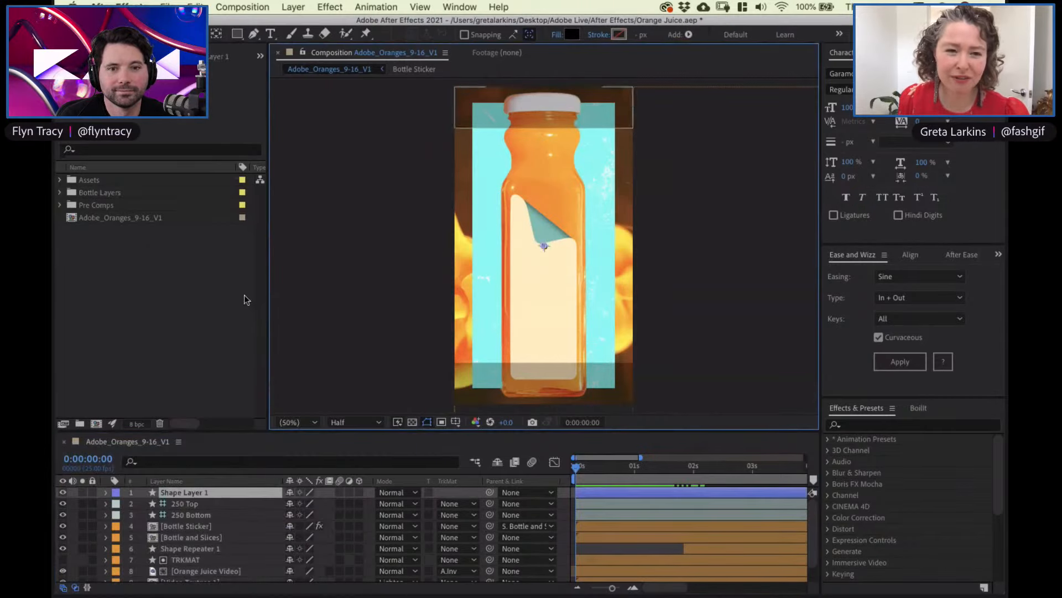
Set the new shape's stroke to None and its fill color to pink
{"action": "left_click", "coordinate": [493, 34]}
{"action": "left_click", "coordinate": [321, 251]}
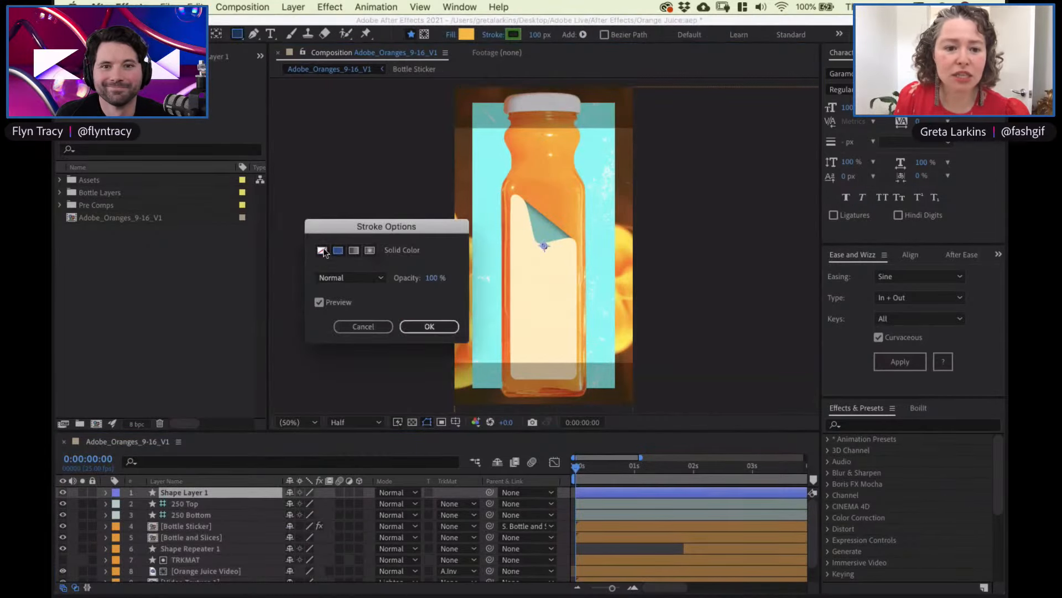
{"action": "left_click", "coordinate": [429, 326]}
{"action": "left_click", "coordinate": [467, 34]}
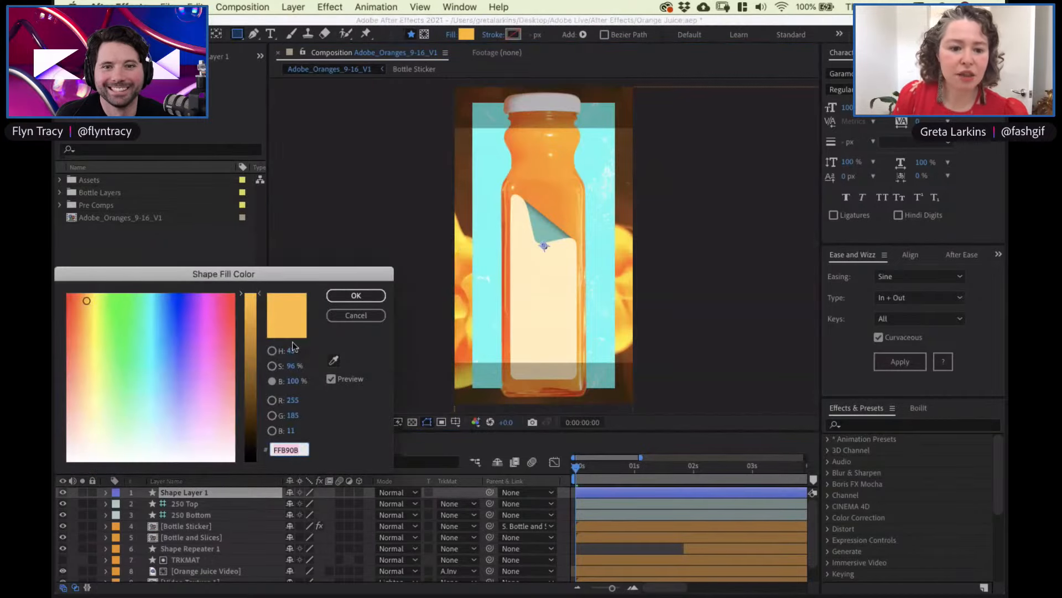
{"action": "left_click", "coordinate": [228, 305]}
{"action": "left_click", "coordinate": [349, 297]}
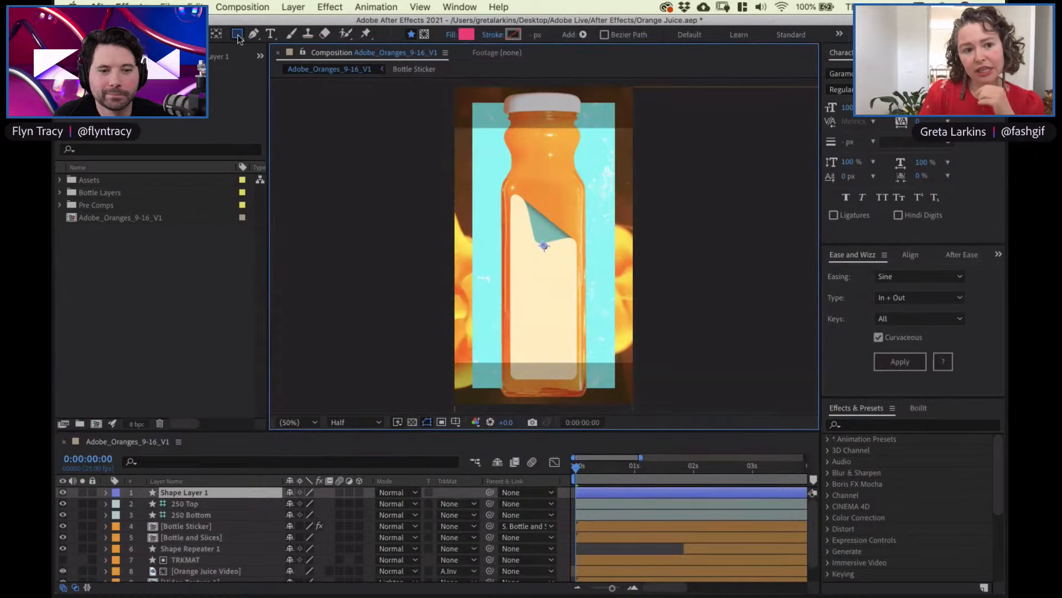
{"action": "right_click", "coordinate": [224, 493]}
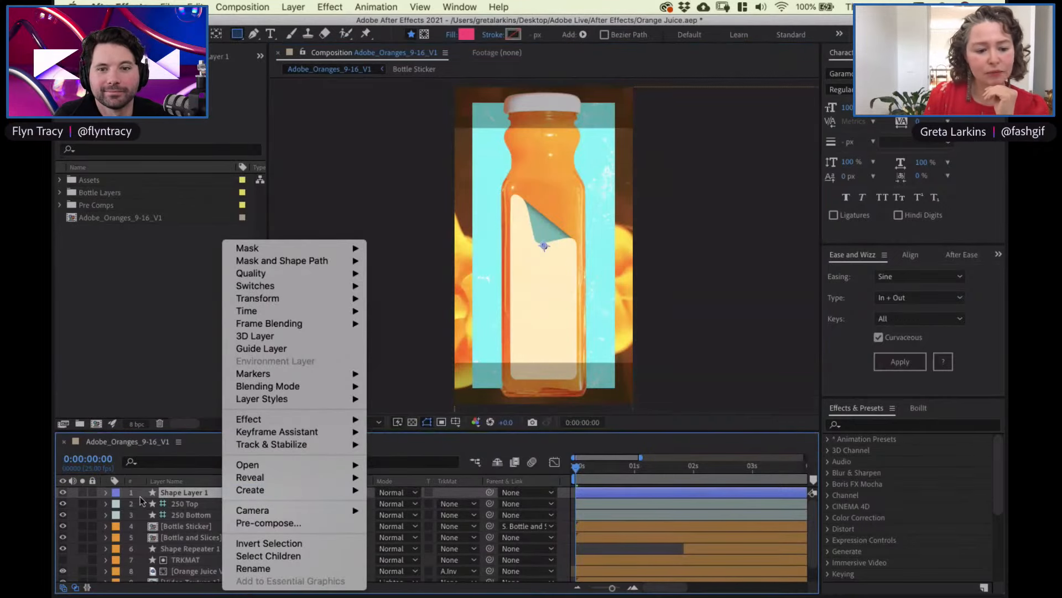
{"action": "right_click", "coordinate": [72, 494]}
{"action": "mouse_move", "coordinate": [147, 449]}
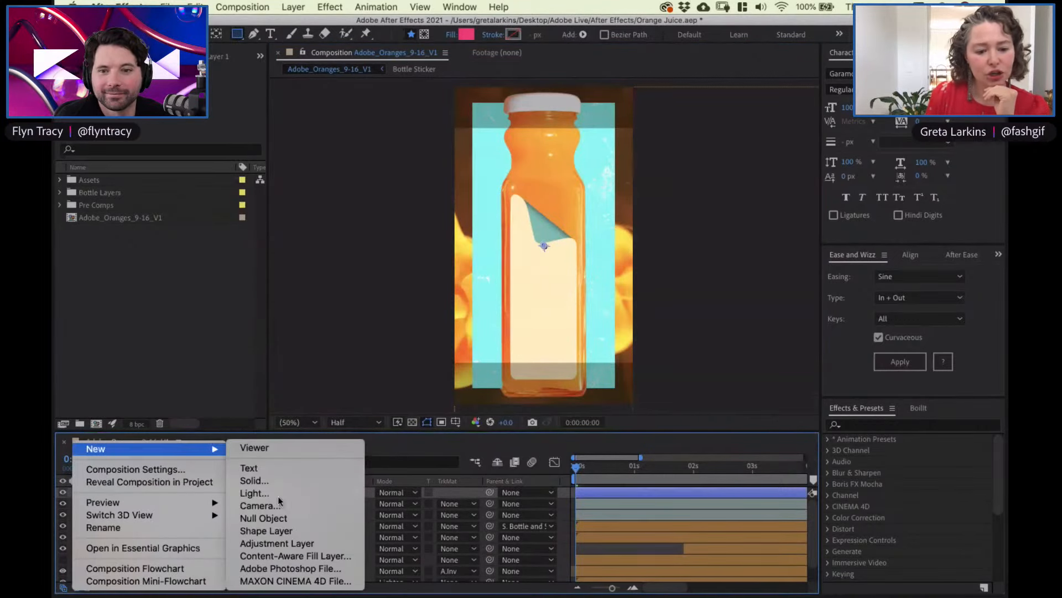
{"action": "left_click", "coordinate": [260, 530]}
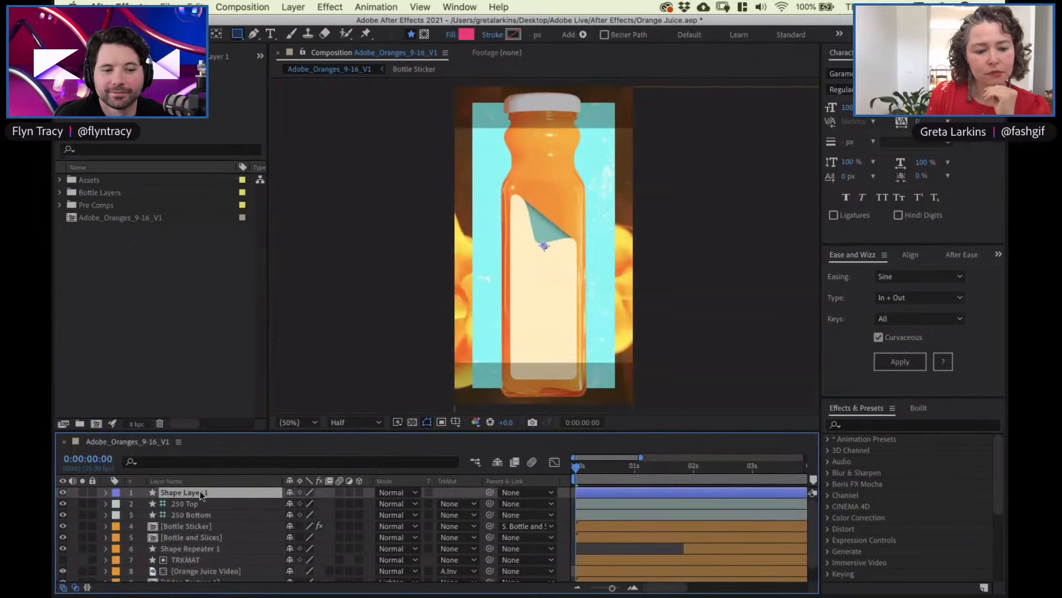
Add a pink rectangle covering the whole composition frame to the selected shape layer
{"action": "left_click", "coordinate": [237, 35]}
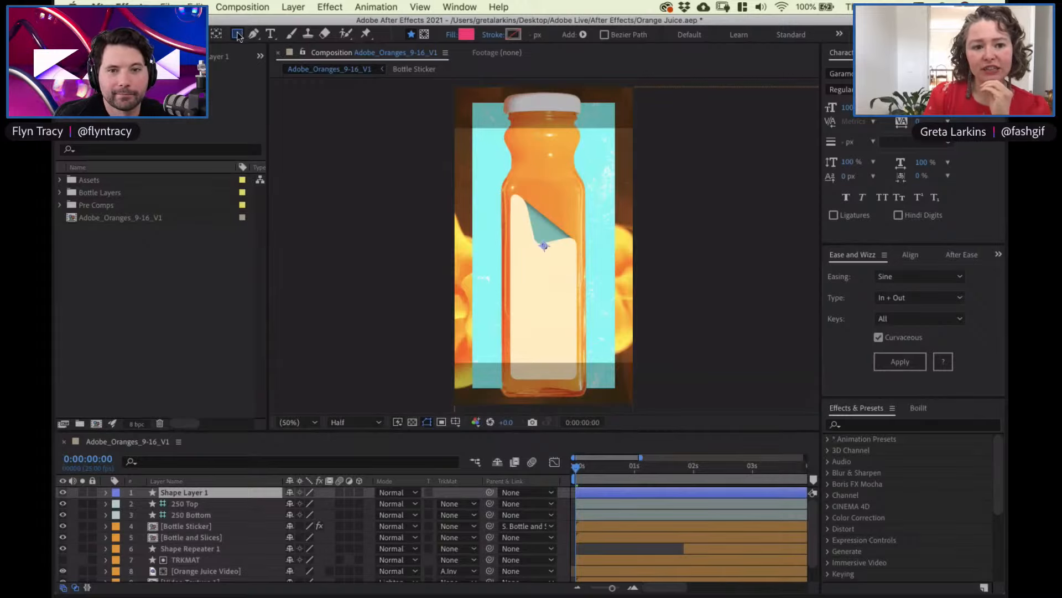
{"action": "double_click", "coordinate": [237, 35]}
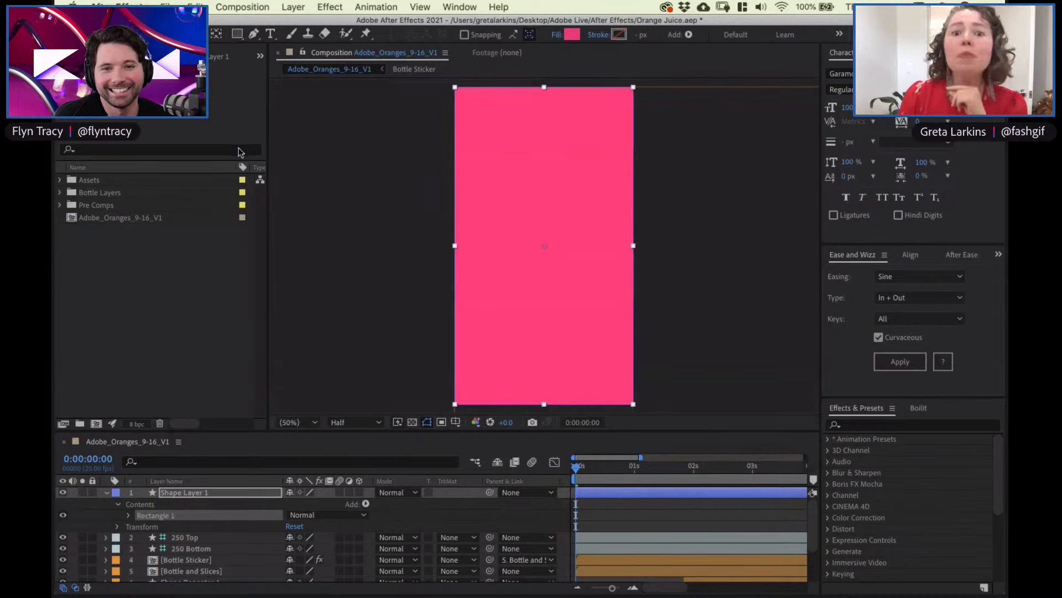
Create a white 1080 × 1920 px solid layer and delete it from the composition
{"action": "left_click", "coordinate": [107, 492]}
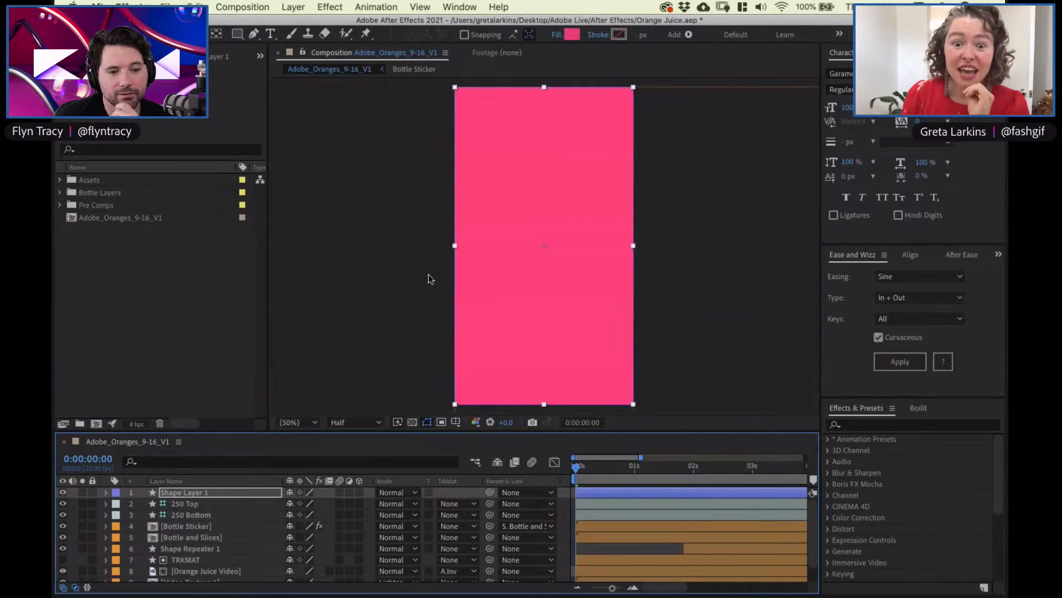
{"action": "right_click", "coordinate": [72, 492]}
{"action": "left_click", "coordinate": [251, 492]}
{"action": "key", "text": "super+y"}
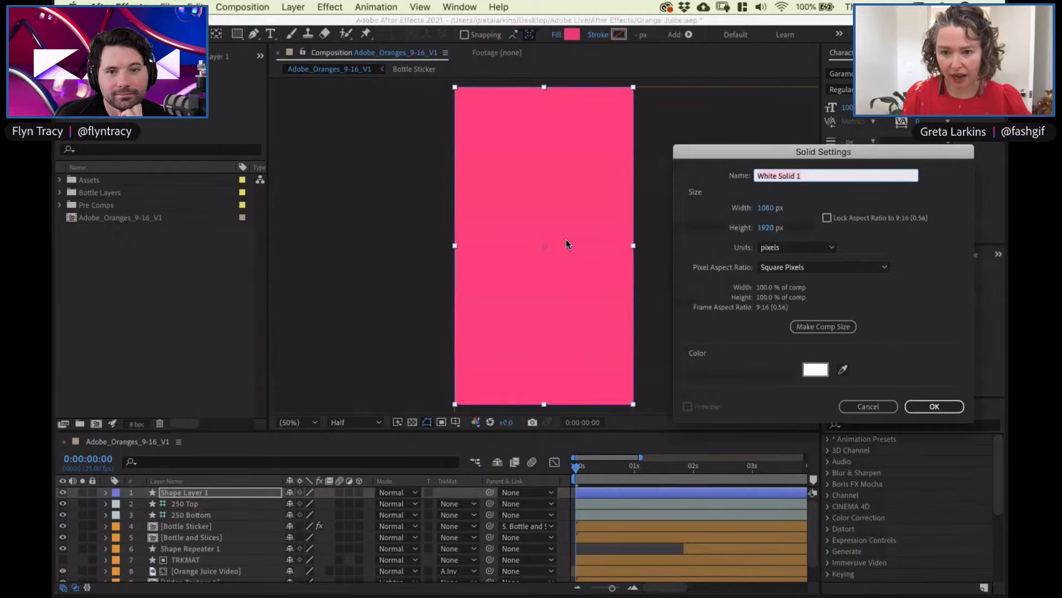
{"action": "left_click", "coordinate": [945, 405]}
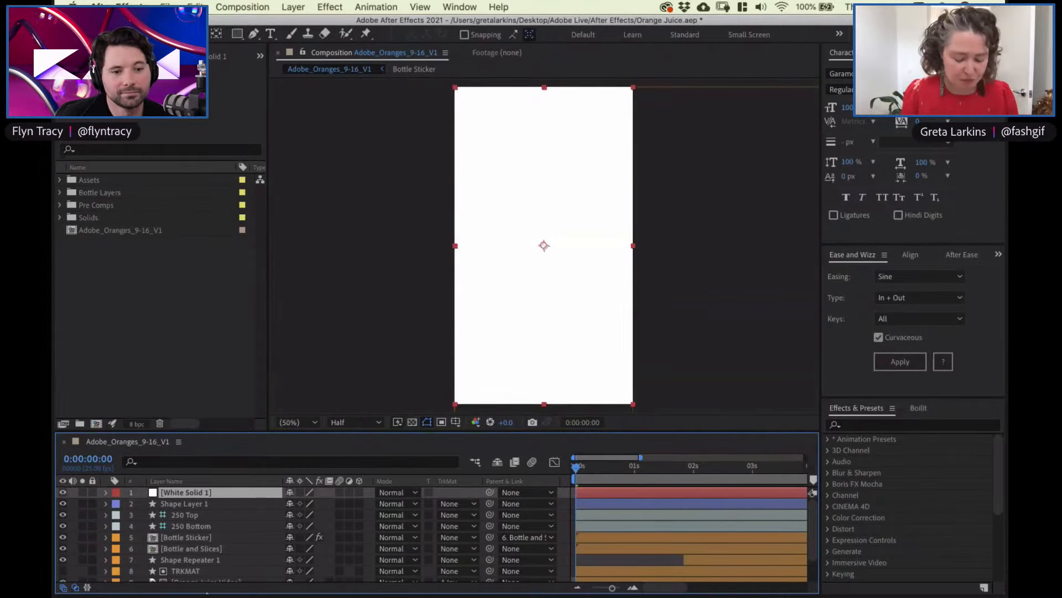
{"action": "key", "text": "Delete"}
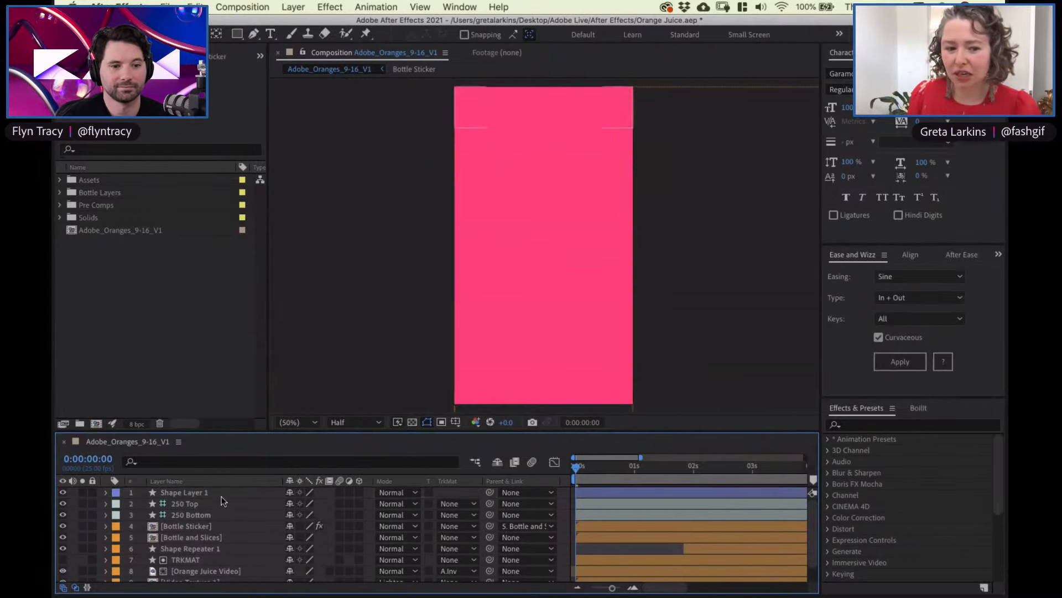
Reveal the size, position and roundness properties of the rectangle path in Shape Layer 1
{"action": "left_click", "coordinate": [217, 493]}
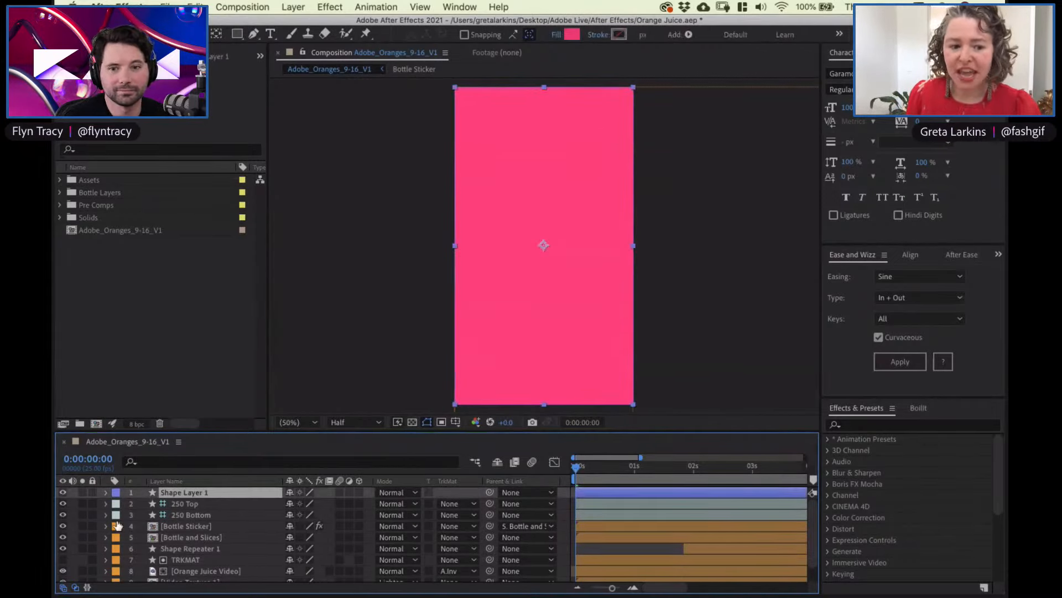
{"action": "left_click", "coordinate": [106, 493]}
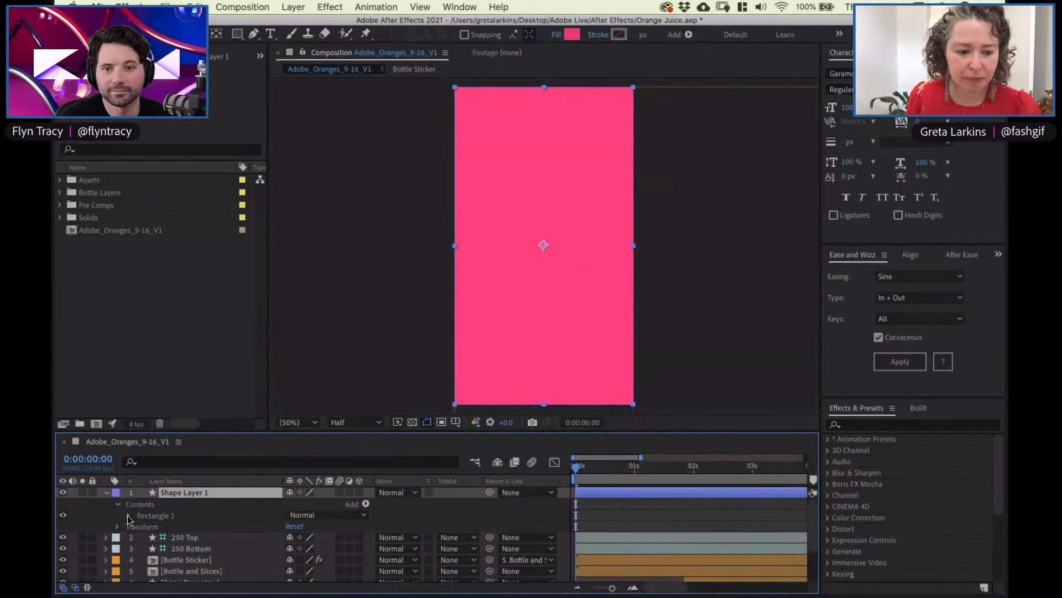
{"action": "left_click", "coordinate": [128, 515]}
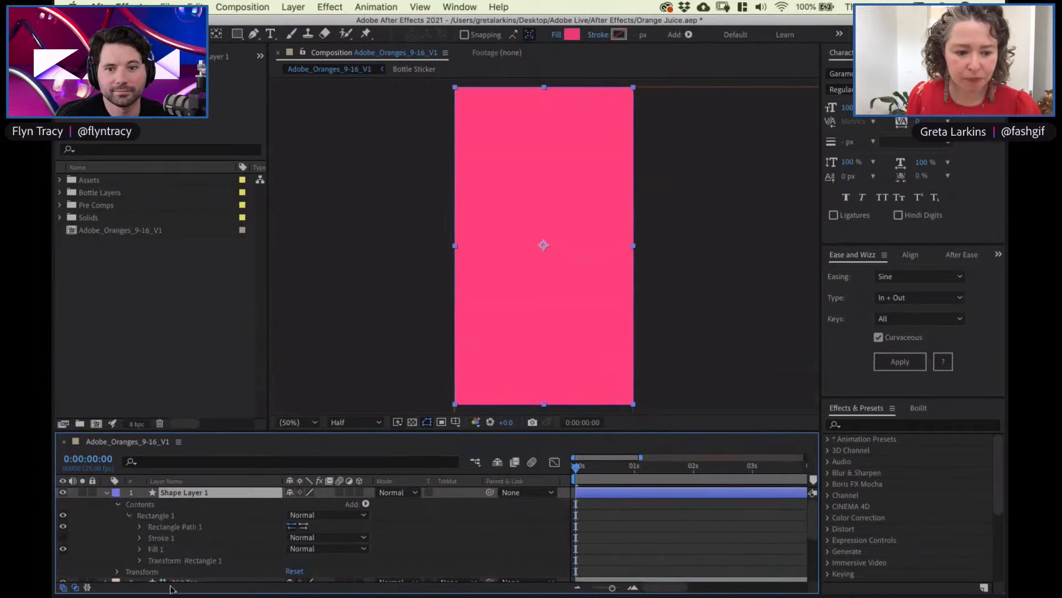
{"action": "left_click", "coordinate": [128, 515]}
{"action": "left_click", "coordinate": [118, 504]}
{"action": "left_click", "coordinate": [118, 504]}
{"action": "left_click", "coordinate": [129, 516]}
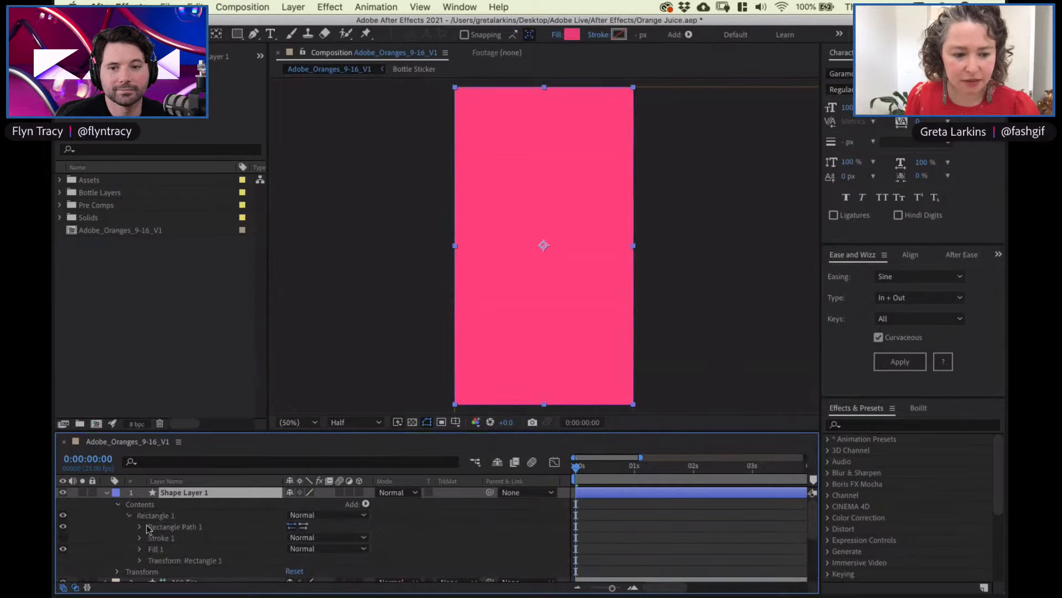
{"action": "left_click", "coordinate": [141, 527]}
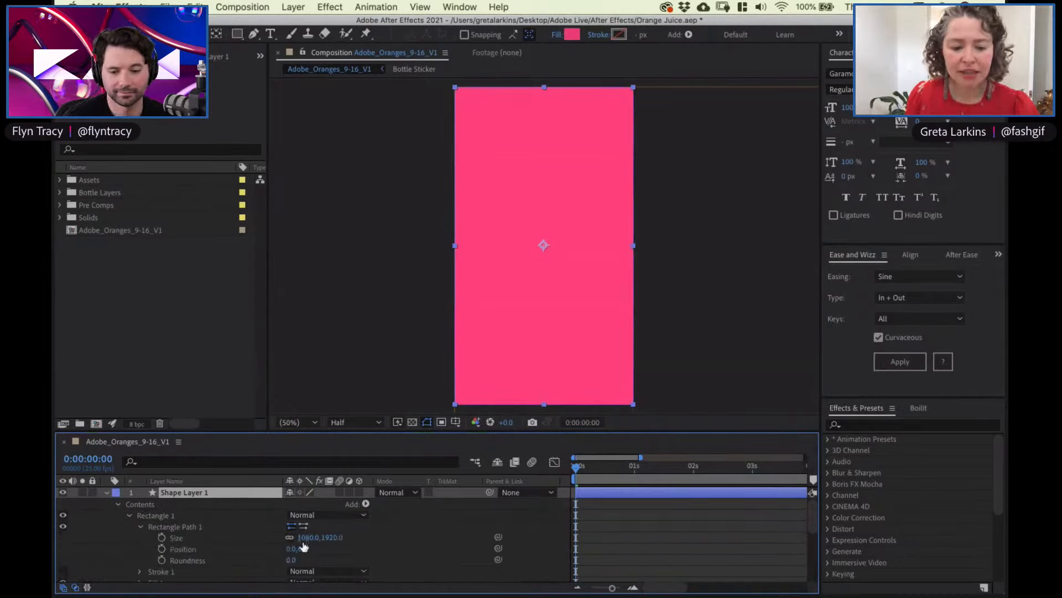
Try setting the rectangle's height to 250 with its proportions linked, and undo the change
{"action": "left_click", "coordinate": [332, 539]}
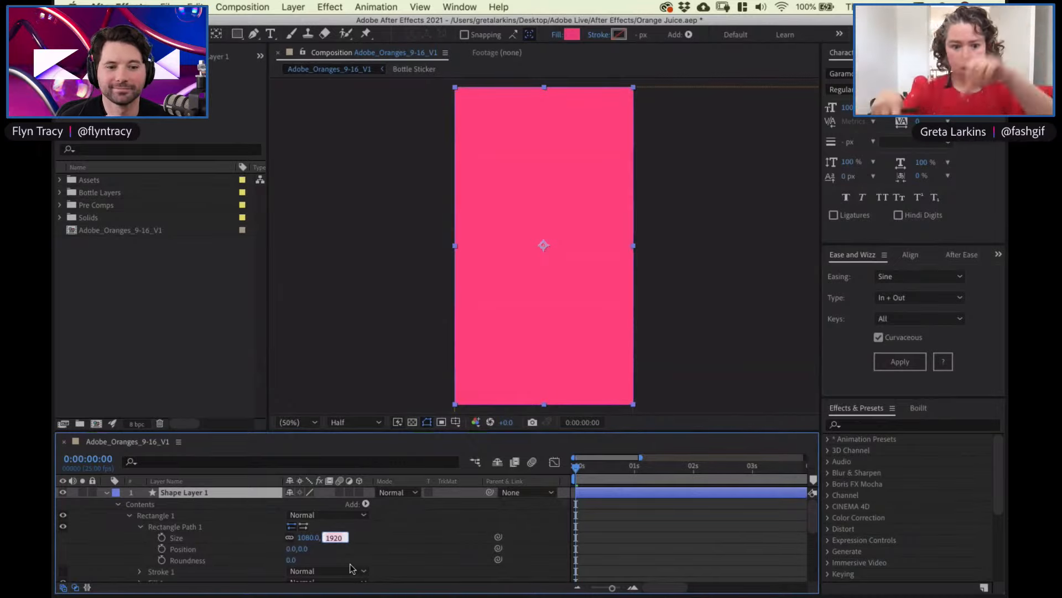
{"action": "type", "text": "250"}
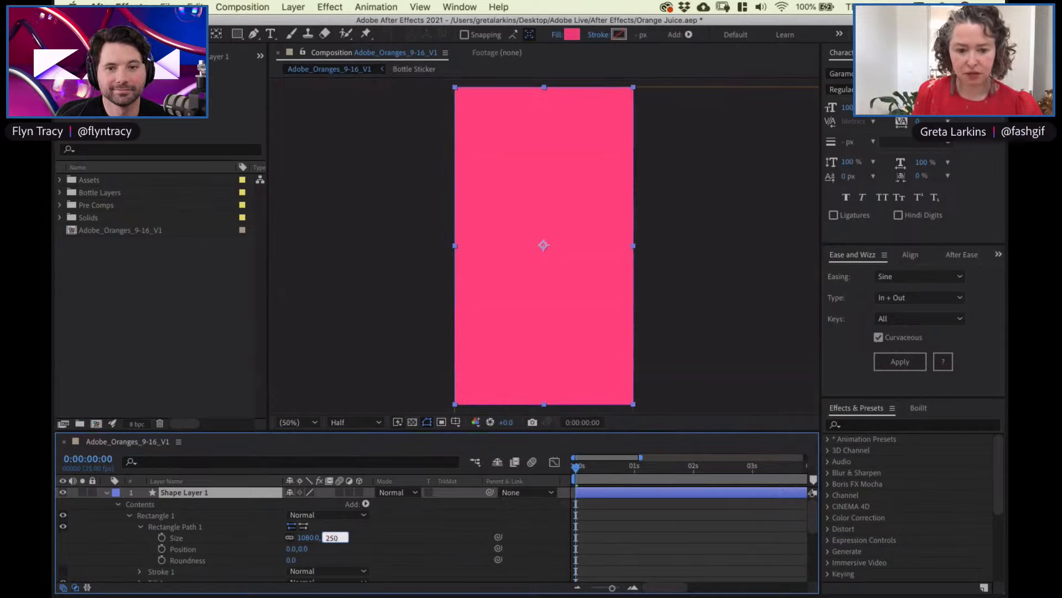
{"action": "key", "text": "Return"}
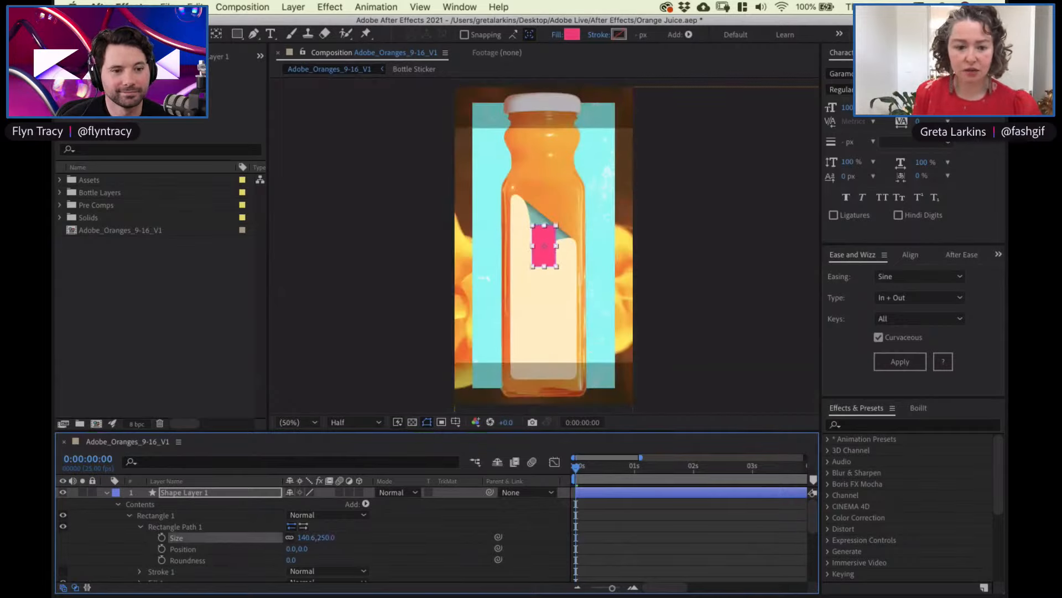
{"action": "key", "text": "super+z"}
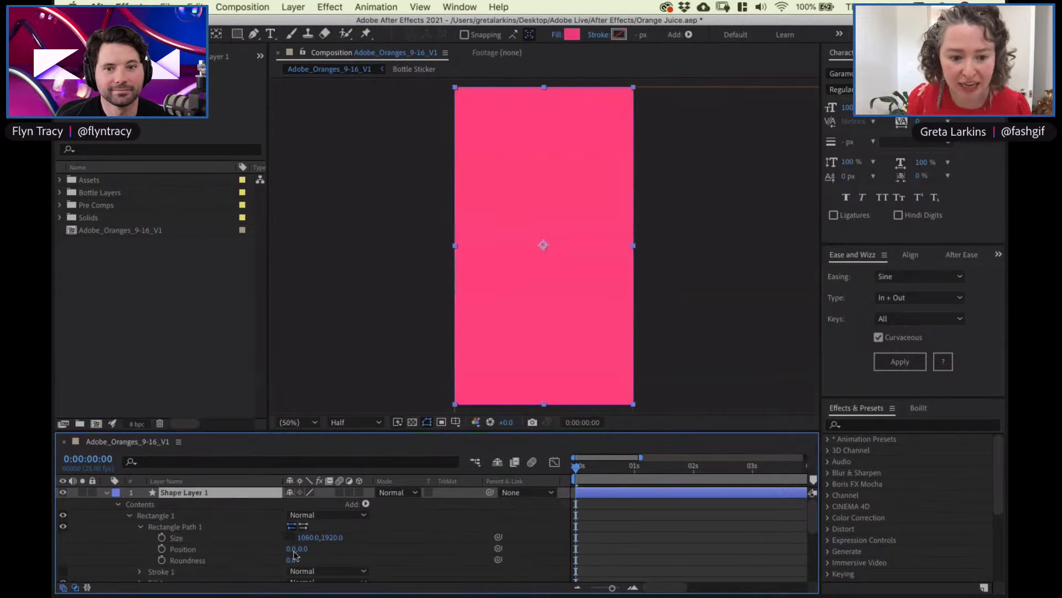
Set the rectangle's height to 250 with its proportions unlinked, and collapse the shape layer's properties
{"action": "left_click", "coordinate": [334, 537]}
{"action": "type", "text": "250"}
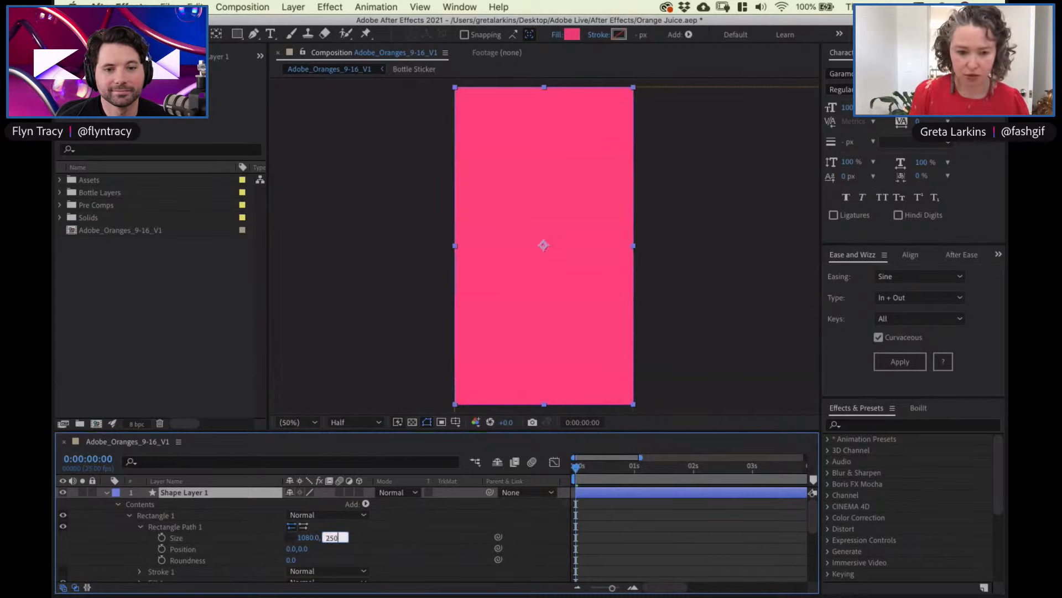
{"action": "key", "text": "Return"}
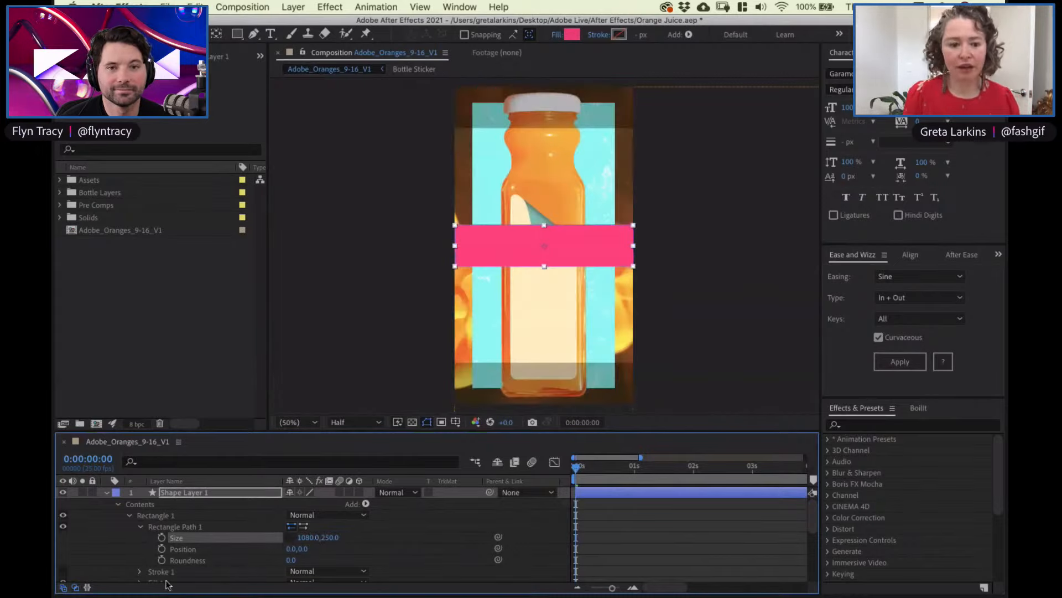
{"action": "key", "text": "u"}
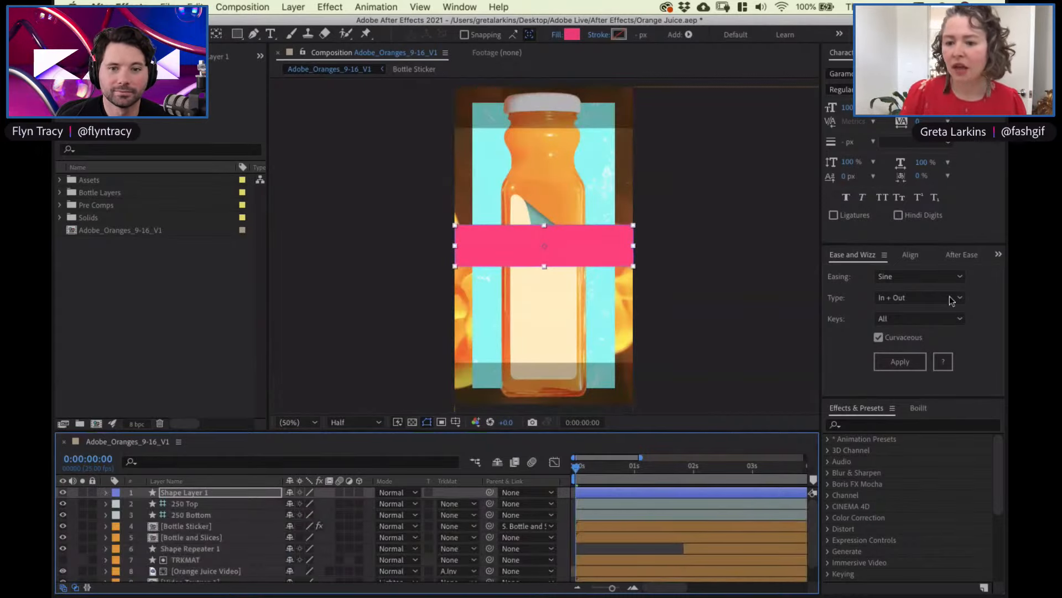
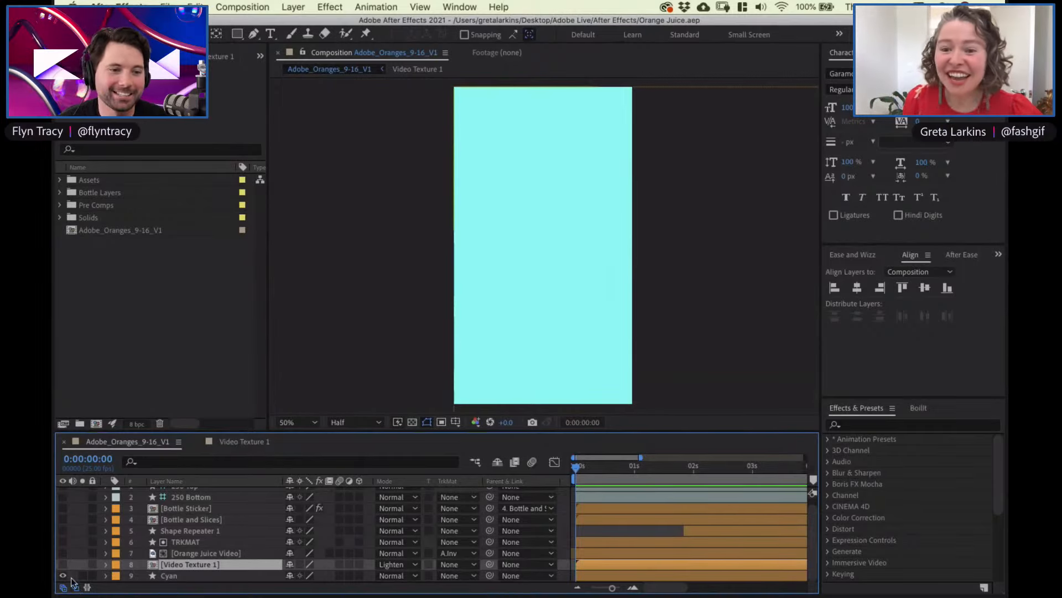
Make the Video Texture 1 layer visible and set its blending mode to Normal
{"action": "mouse_move", "coordinate": [74, 590]}
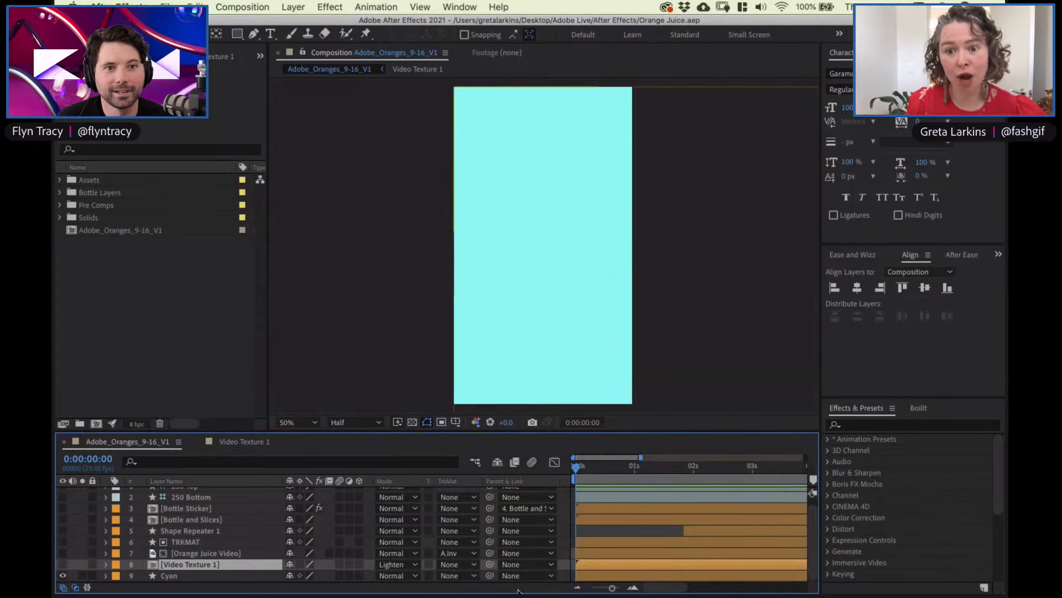
{"action": "left_click", "coordinate": [63, 564]}
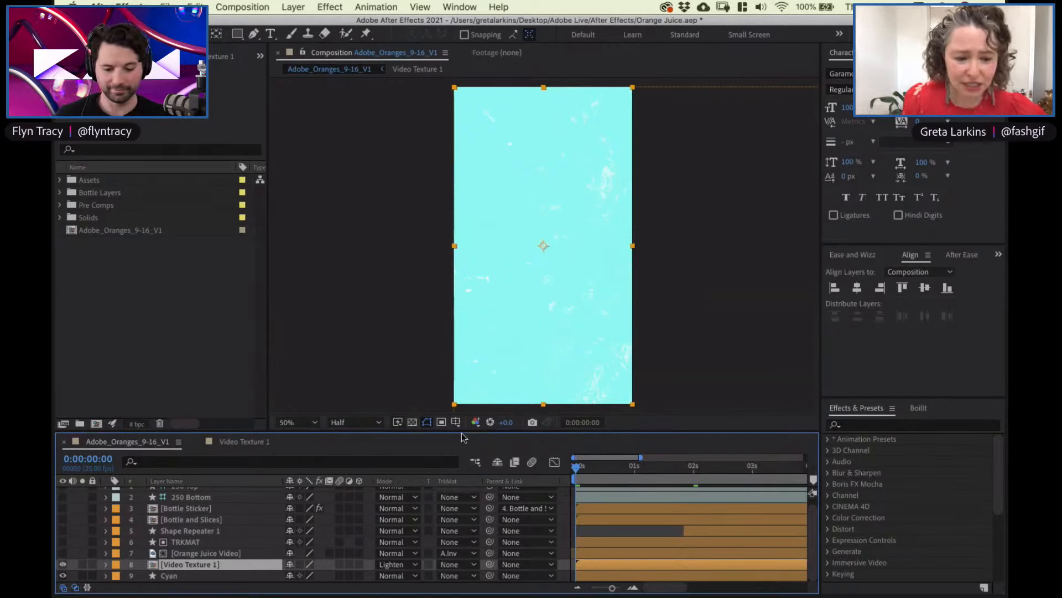
{"action": "key", "text": "super+Tab"}
{"action": "key", "text": "super+Tab"}
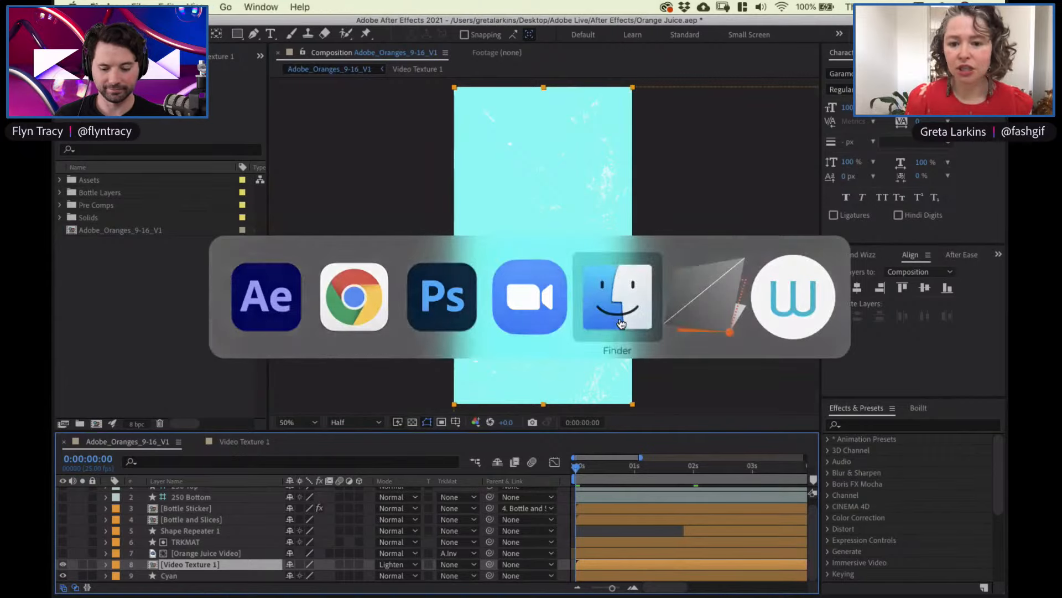
{"action": "left_click", "coordinate": [401, 569]}
{"action": "left_click", "coordinate": [414, 565]}
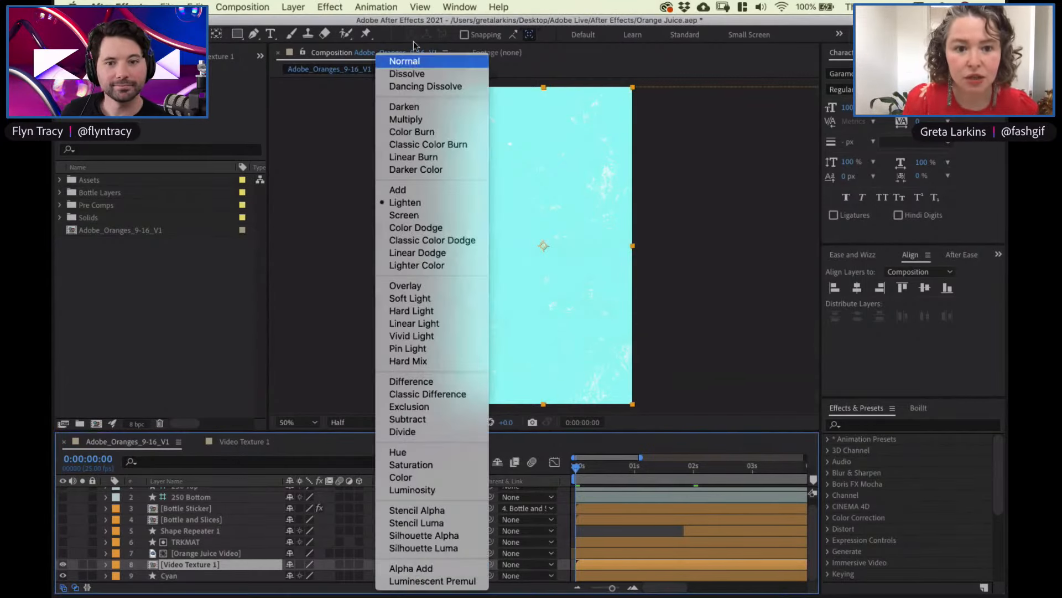
{"action": "left_click", "coordinate": [404, 61]}
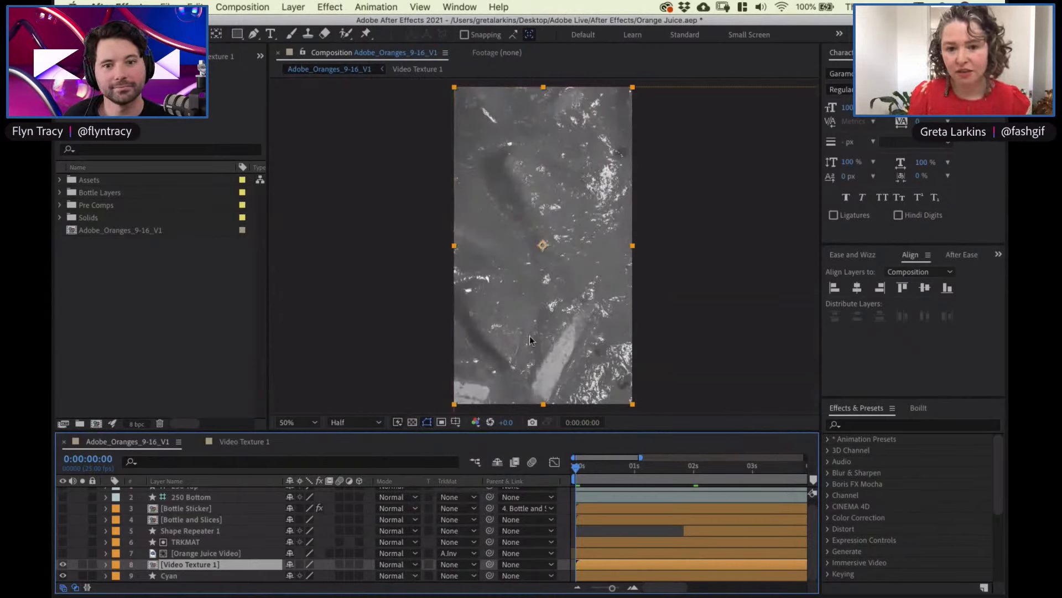
Switch to Chrome, show the PQ Grit Kit 2 product page and dismiss its upgrade price notice
{"action": "key", "text": "super+Tab"}
{"action": "key", "text": "super+Tab"}
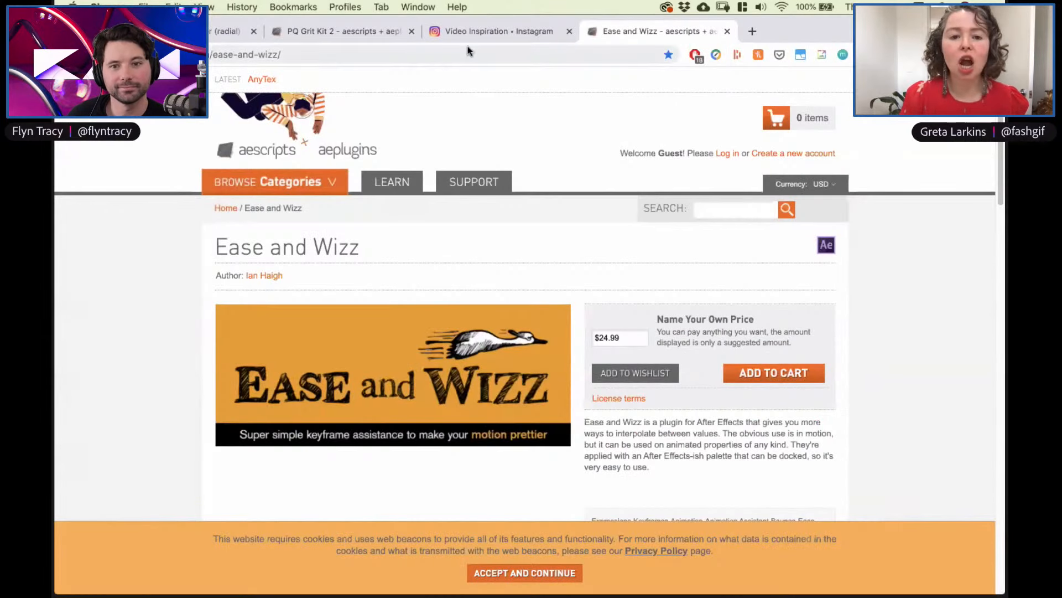
{"action": "left_click", "coordinate": [351, 31]}
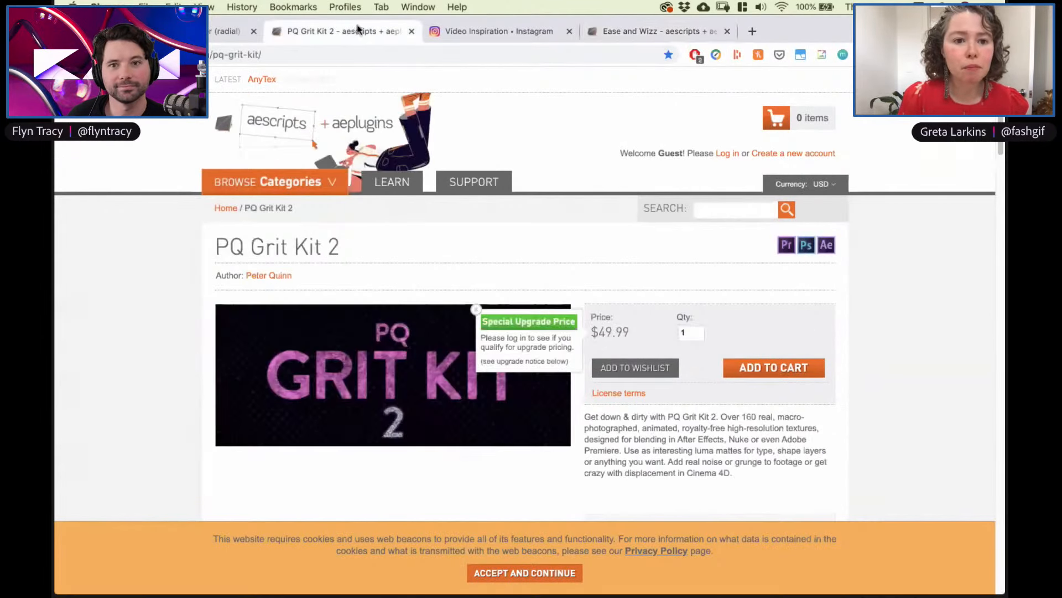
{"action": "left_click", "coordinate": [476, 308]}
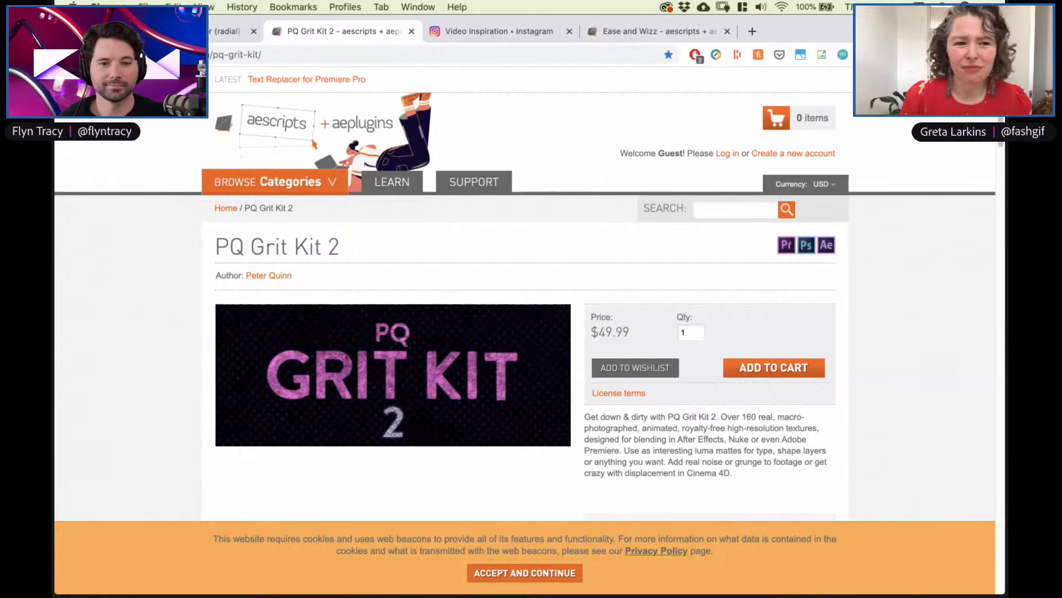
Switch to Finder and open the Video folder inside the Assets folder of Adobe Live
{"action": "key", "text": "super+Tab"}
{"action": "key", "text": "super+h"}
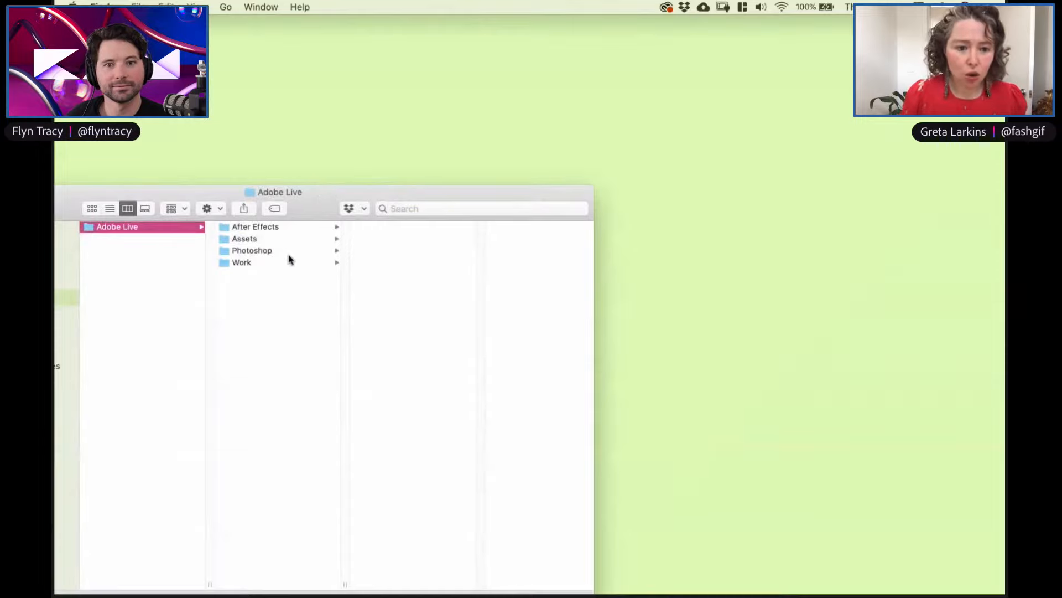
{"action": "left_click", "coordinate": [288, 239]}
{"action": "left_click", "coordinate": [391, 238]}
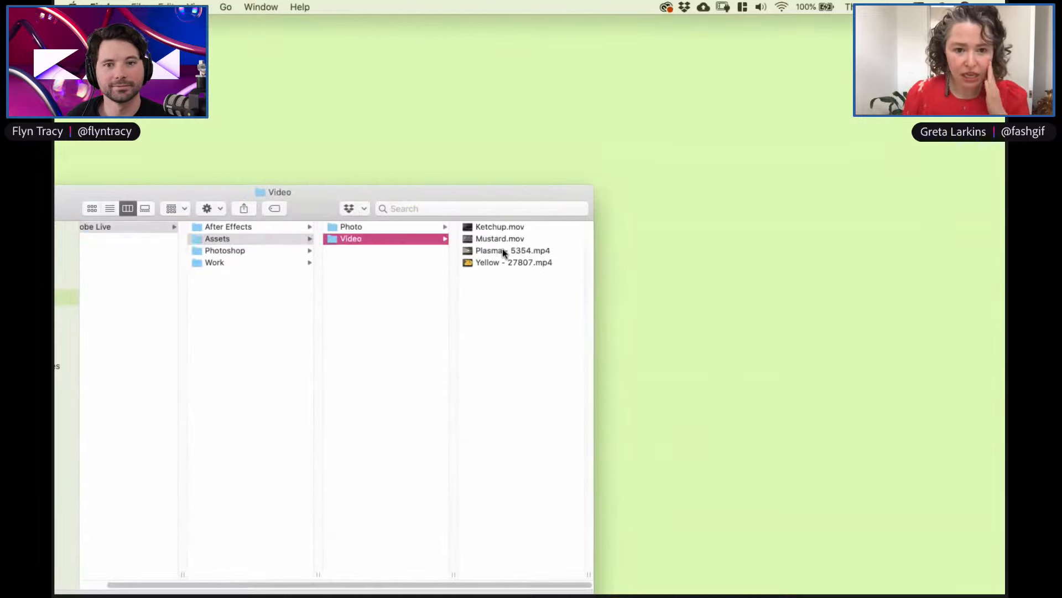
Preview the texture videos Ketchup.mov and Mustard.mov, and bring the whole folder window into view
{"action": "left_click", "coordinate": [501, 228]}
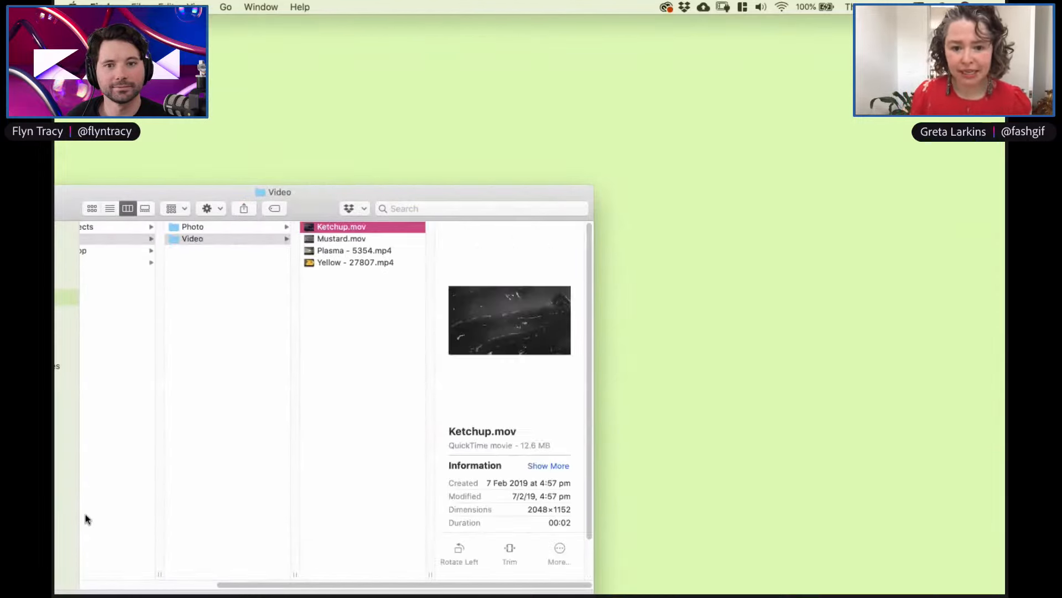
{"action": "key", "text": "space"}
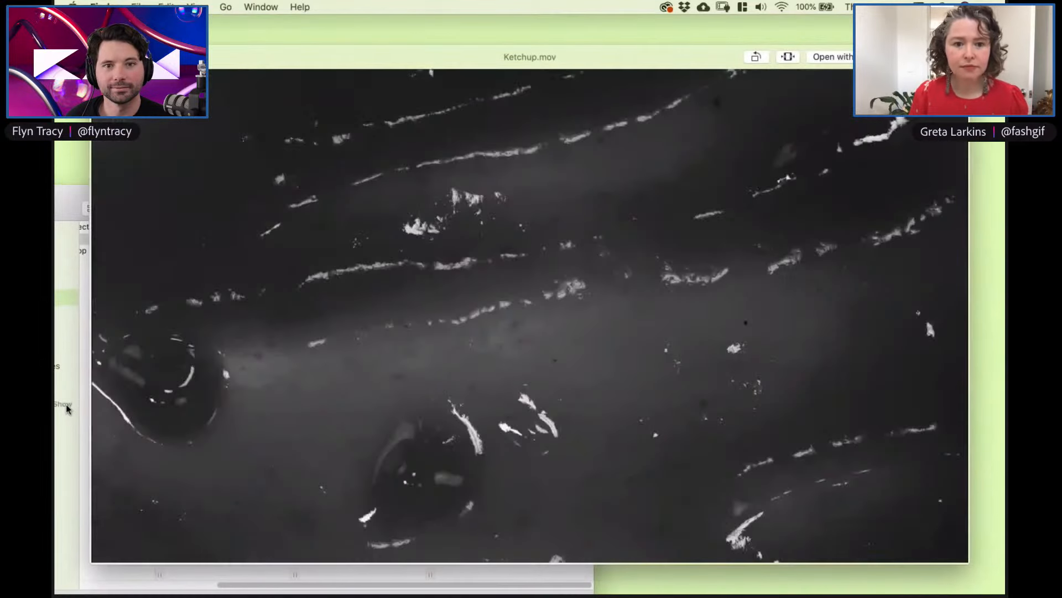
{"action": "key", "text": "space"}
{"action": "key", "text": "Down"}
{"action": "key", "text": "space"}
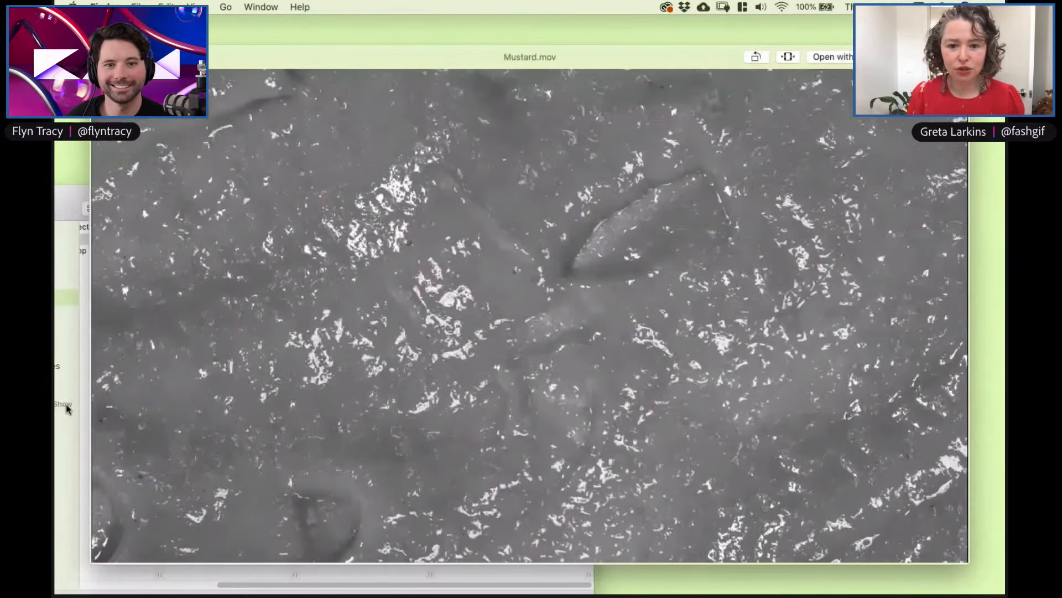
{"action": "key", "text": "Up"}
{"action": "key", "text": "space"}
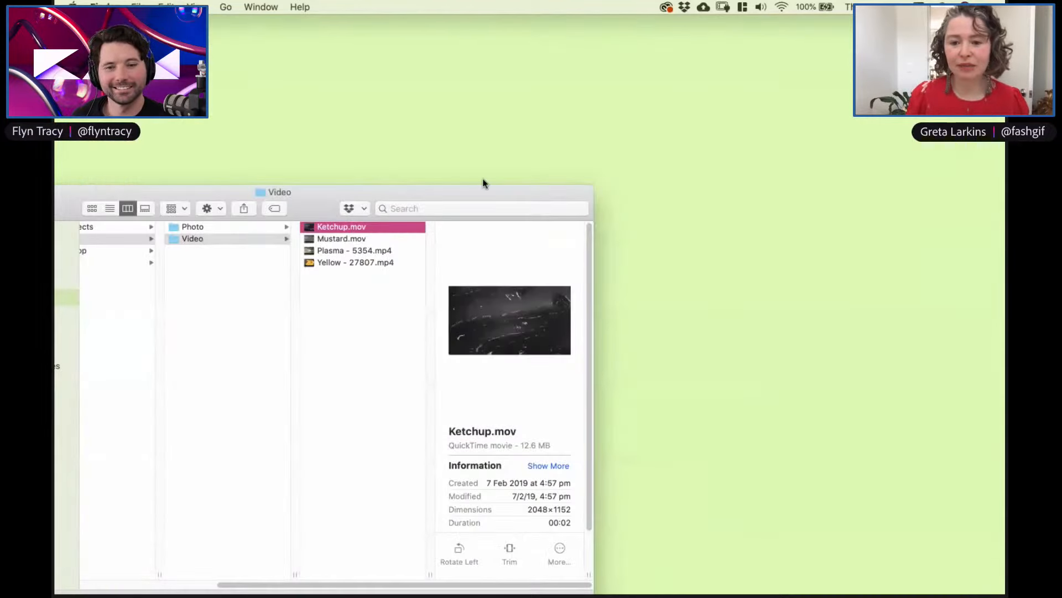
{"action": "double_click", "coordinate": [313, 194]}
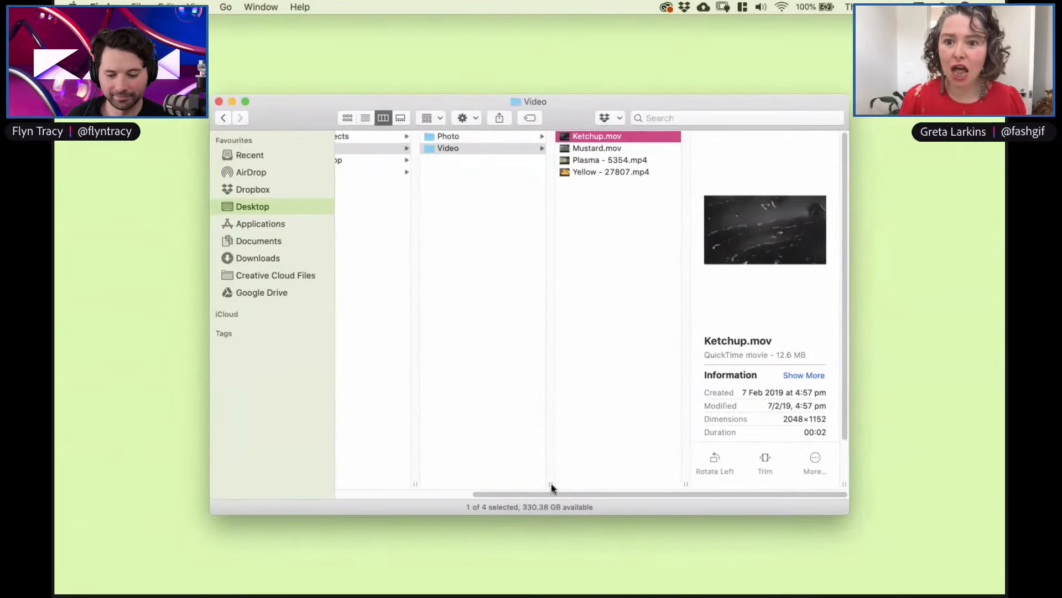
Switch back to After Effects and reveal the Rotation property of the Video Texture 1 layer
{"action": "mouse_move", "coordinate": [534, 560]}
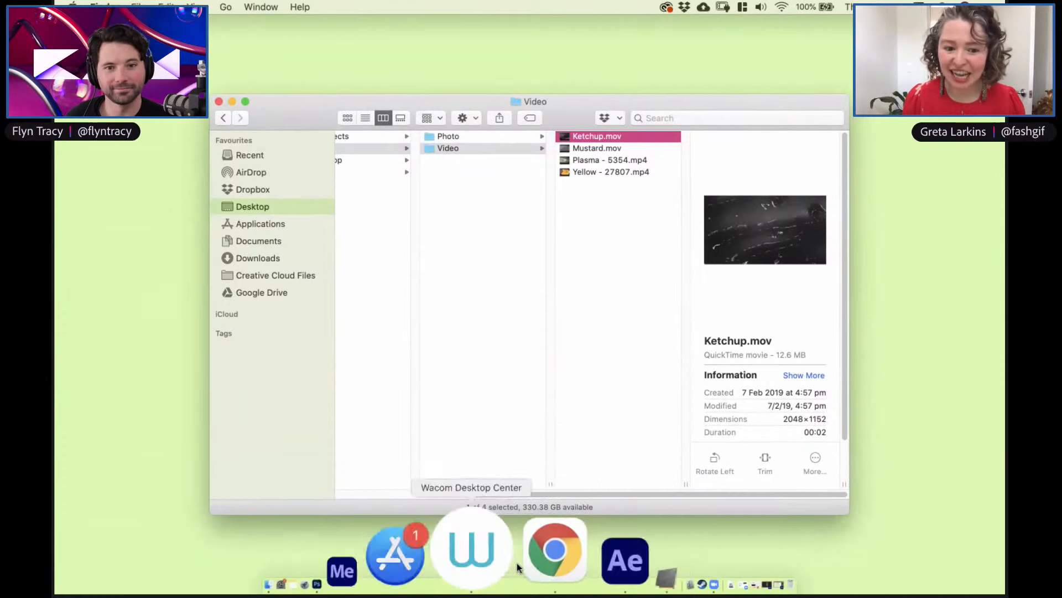
{"action": "left_click", "coordinate": [520, 559]}
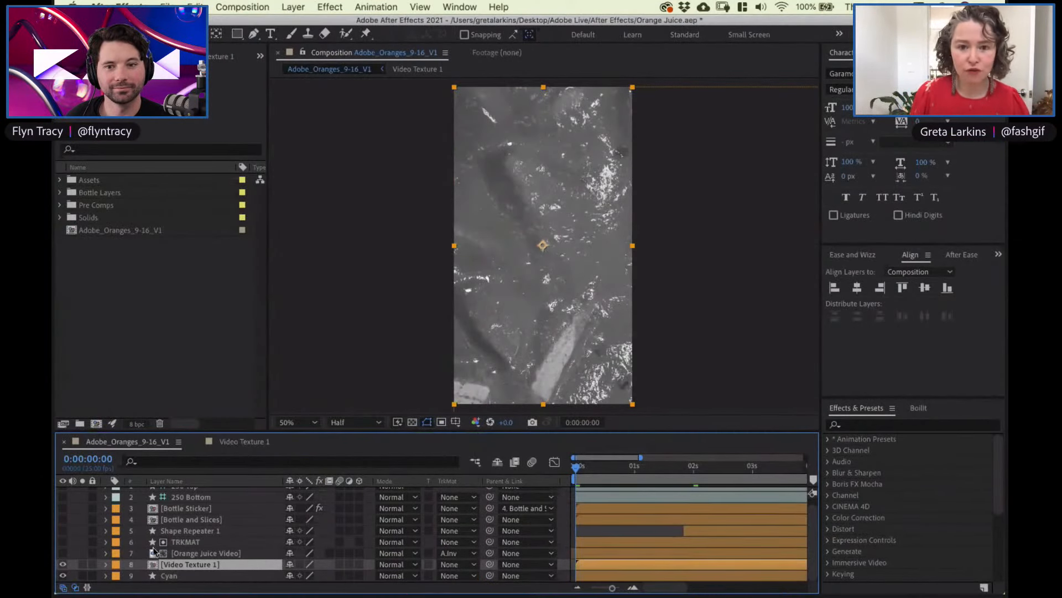
{"action": "key", "text": "r"}
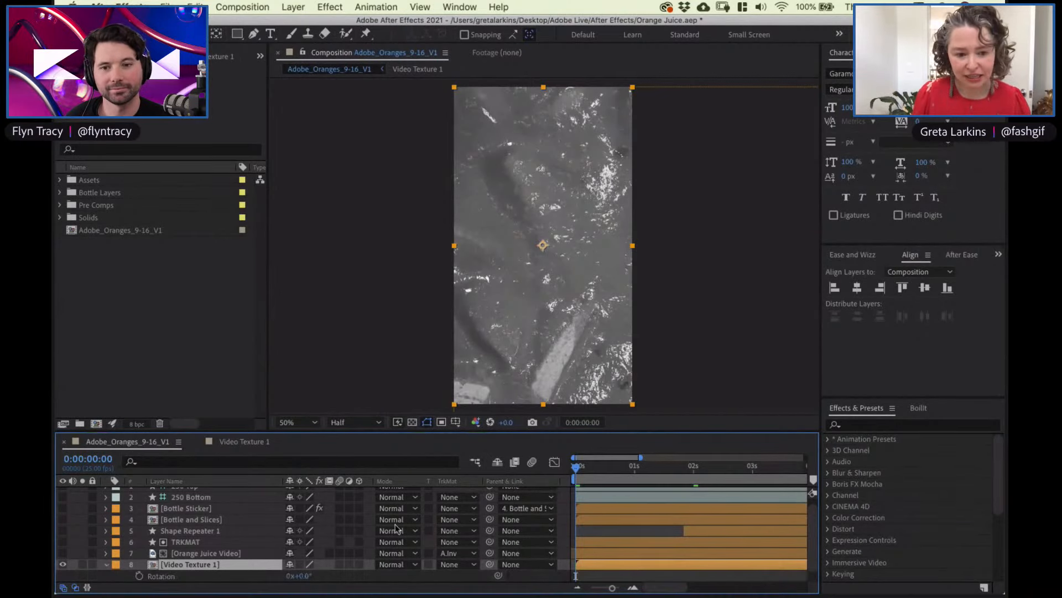
Open the Video Texture 1 composition and examine where its bottom Mustard.mov clip ends, at 0:00:02:00
{"action": "scroll", "coordinate": [221, 548], "scroll_direction": "down", "scroll_amount": 1}
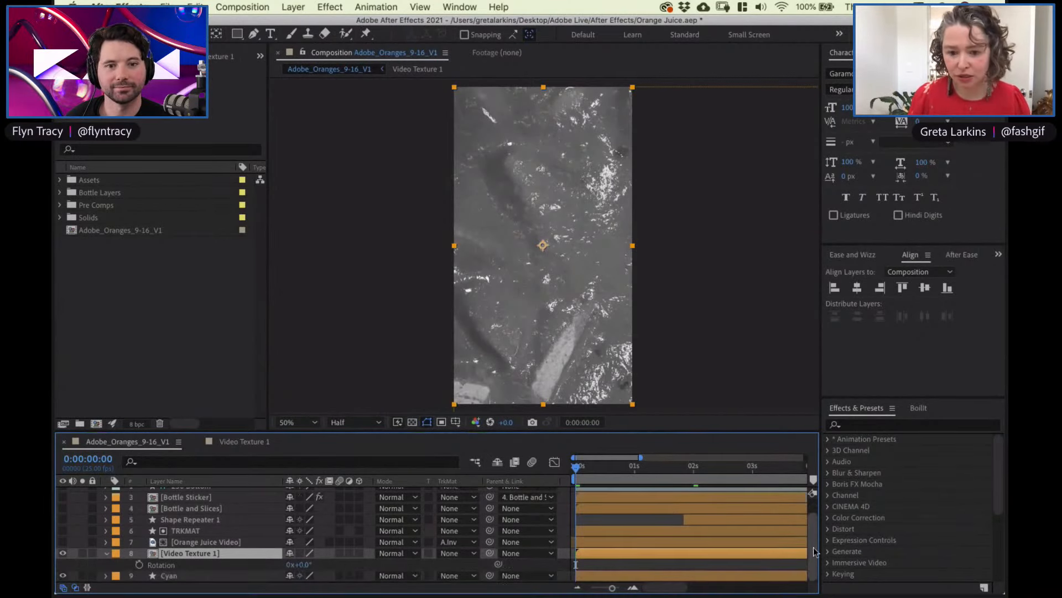
{"action": "double_click", "coordinate": [210, 553]}
{"action": "left_click", "coordinate": [209, 538]}
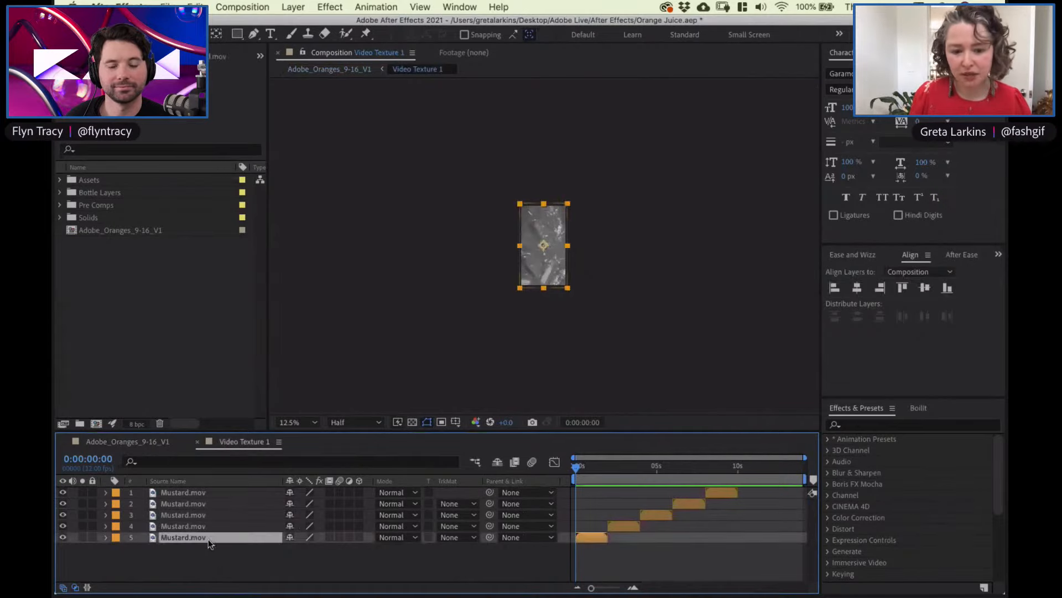
{"action": "key", "text": "="}
{"action": "key", "text": "="}
{"action": "key", "text": "="}
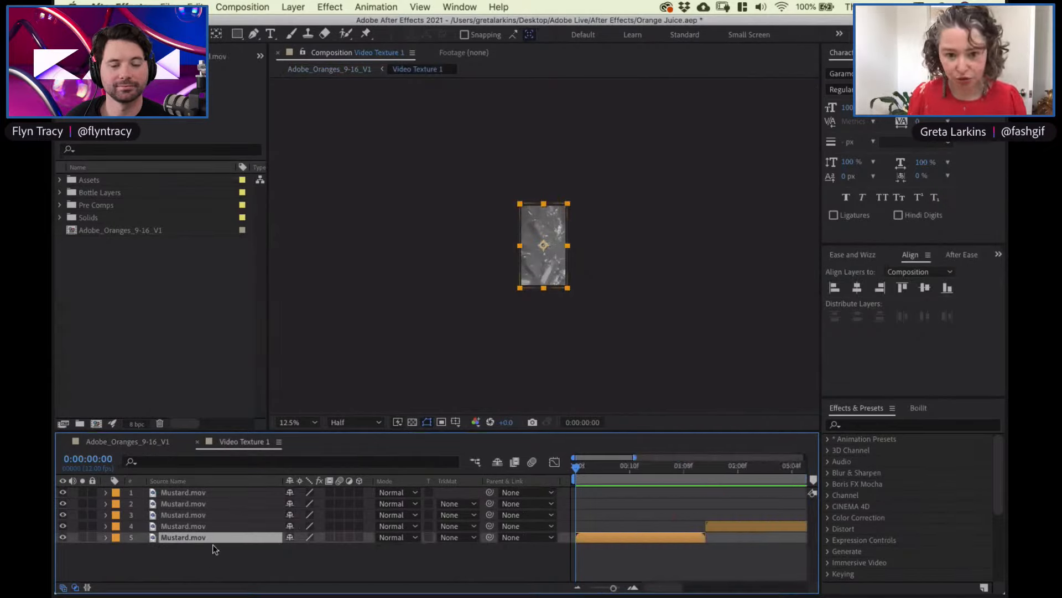
{"action": "left_click", "coordinate": [704, 467]}
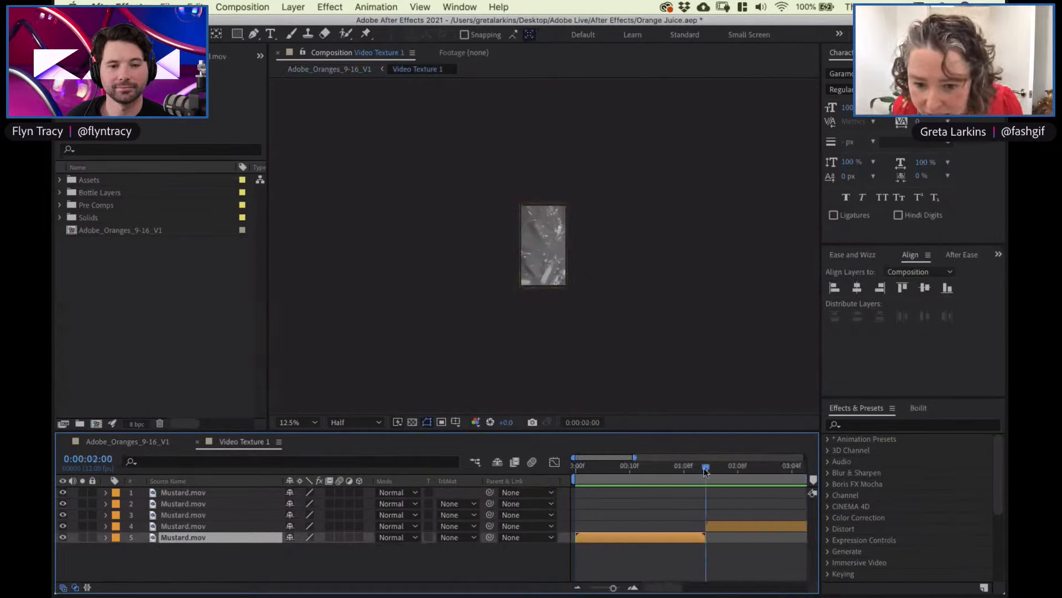
{"action": "key", "text": "-"}
{"action": "key", "text": "-"}
{"action": "key", "text": "-"}
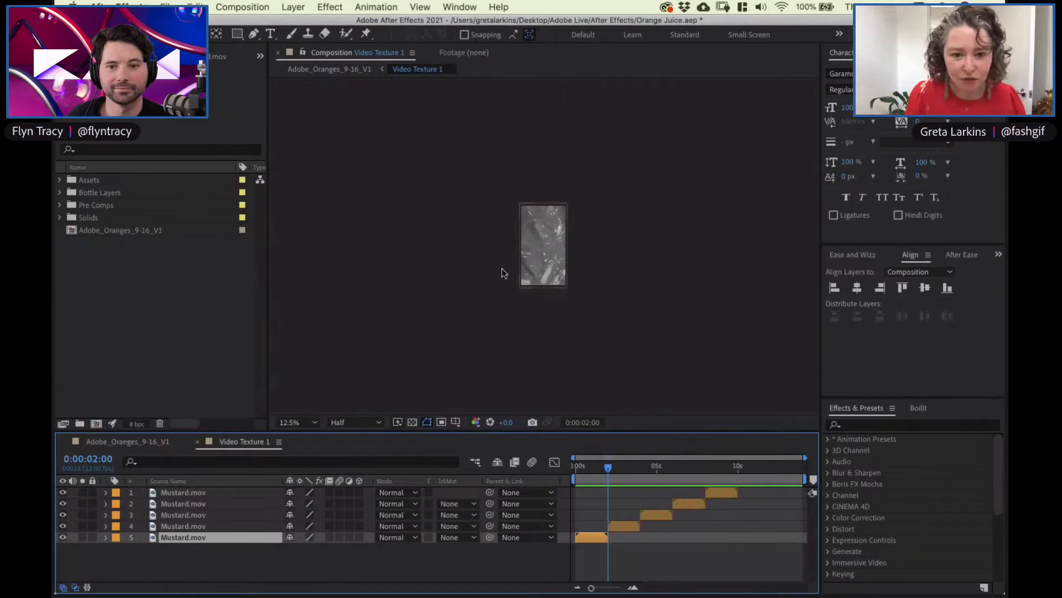
Set the Rotation of the bottom Mustard.mov layer to 0° and view it at 0:00:00:10
{"action": "key", "text": "r"}
{"action": "left_click", "coordinate": [306, 549]}
{"action": "type", "text": "90"}
{"action": "key", "text": "Return"}
{"action": "right_click", "coordinate": [525, 404]}
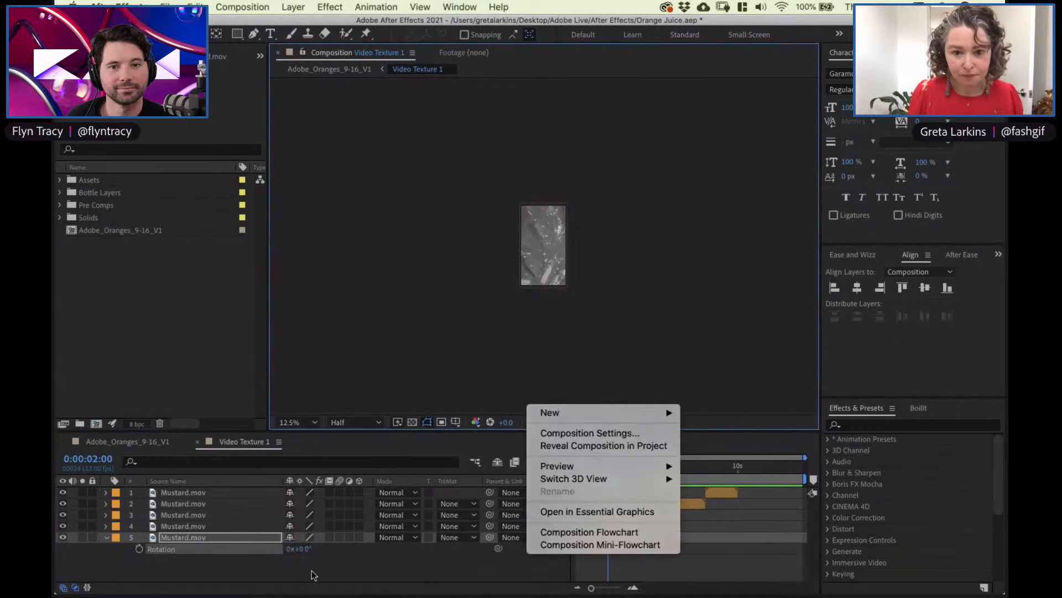
{"action": "left_click", "coordinate": [314, 574]}
{"action": "left_click", "coordinate": [589, 467]}
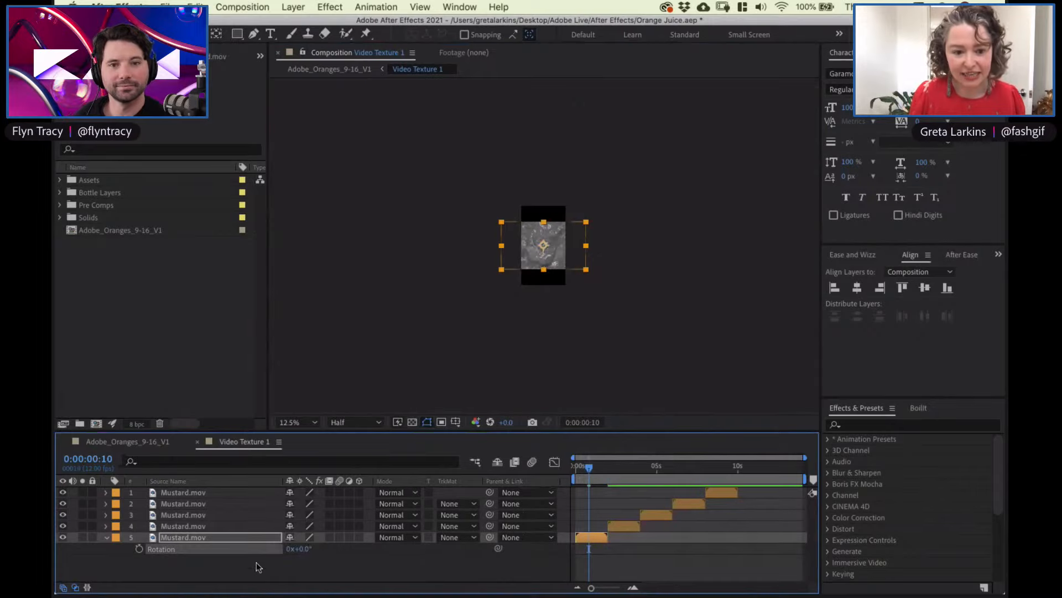
Set the bottom Mustard.mov layer's Rotation to 90° and return to the Adobe_Oranges_9-16_V1 composition
{"action": "left_click", "coordinate": [306, 549]}
{"action": "type", "text": "90"}
{"action": "key", "text": "Return"}
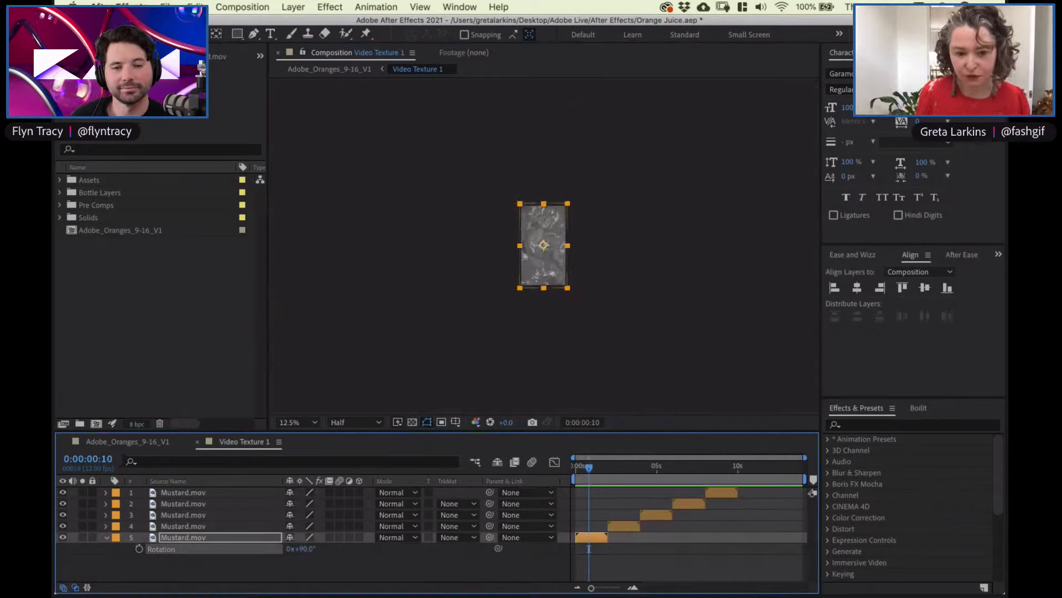
{"action": "left_click", "coordinate": [197, 442]}
{"action": "scroll", "coordinate": [185, 568], "scroll_direction": "up", "scroll_amount": 1}
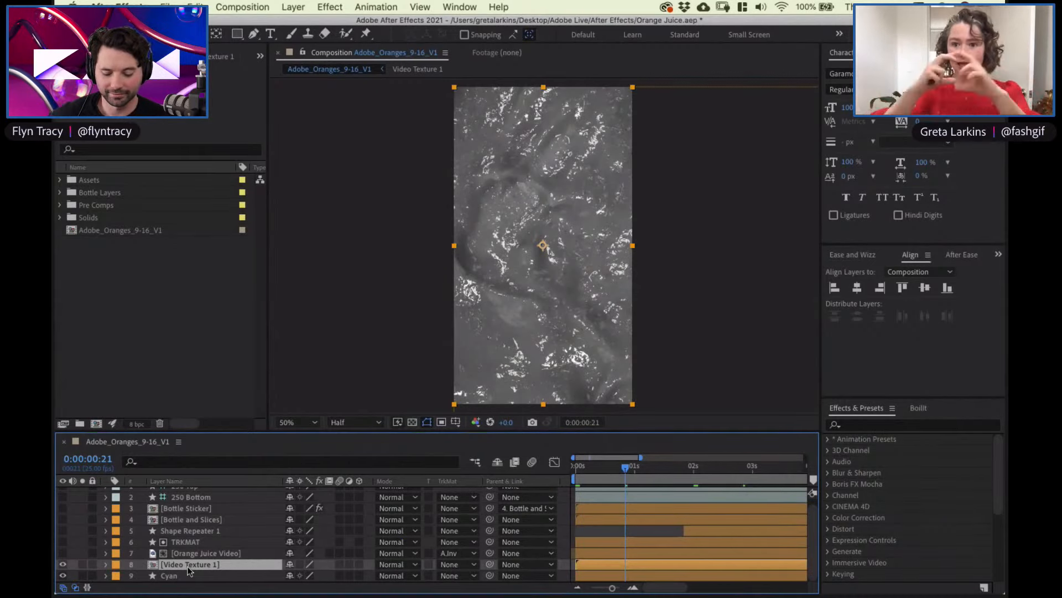
Try the Color Dodge, Color and Difference blending modes on the Video Texture 1 layer and preview the Difference result
{"action": "left_click", "coordinate": [397, 564]}
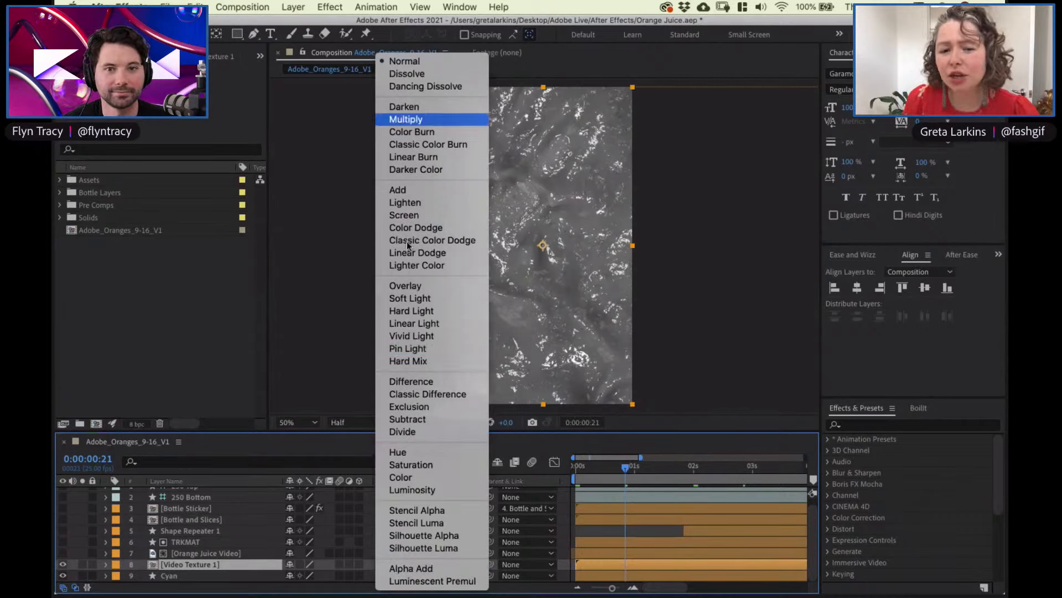
{"action": "left_click", "coordinate": [413, 227]}
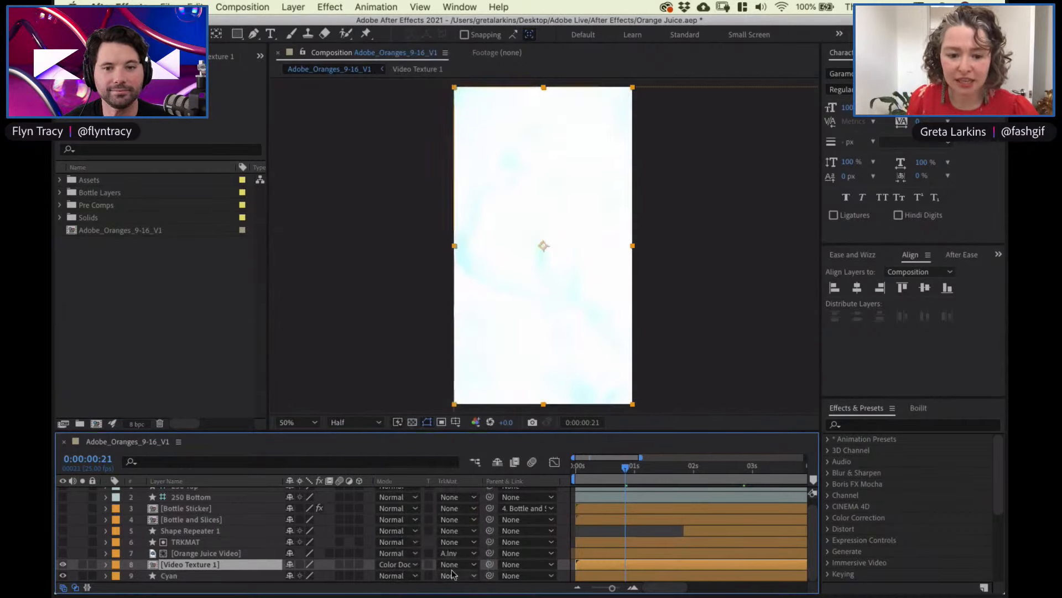
{"action": "left_click", "coordinate": [396, 564]}
{"action": "key", "text": "Escape"}
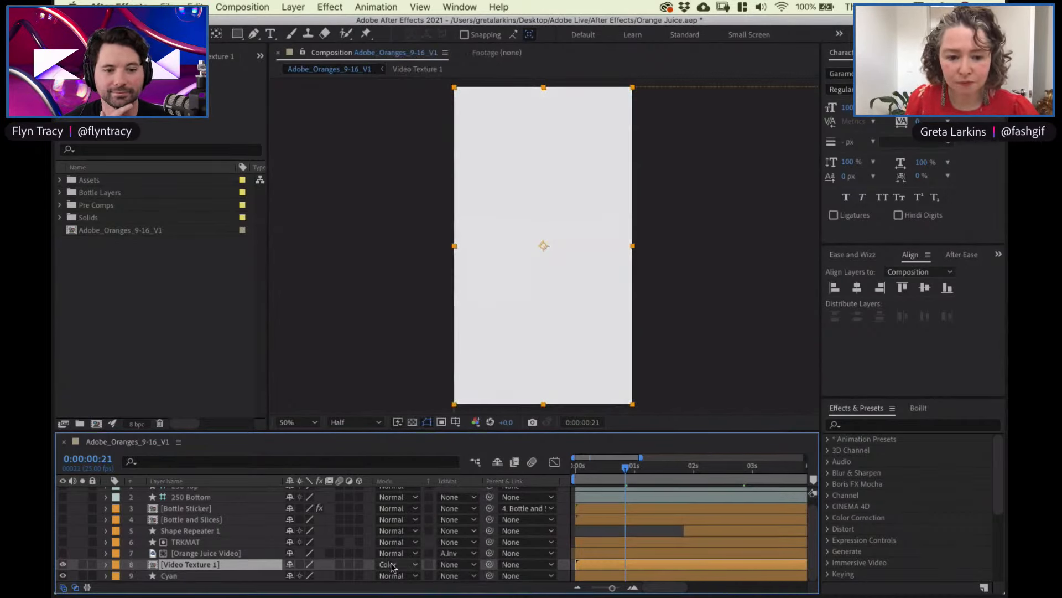
{"action": "left_click", "coordinate": [395, 564]}
{"action": "left_click", "coordinate": [424, 386]}
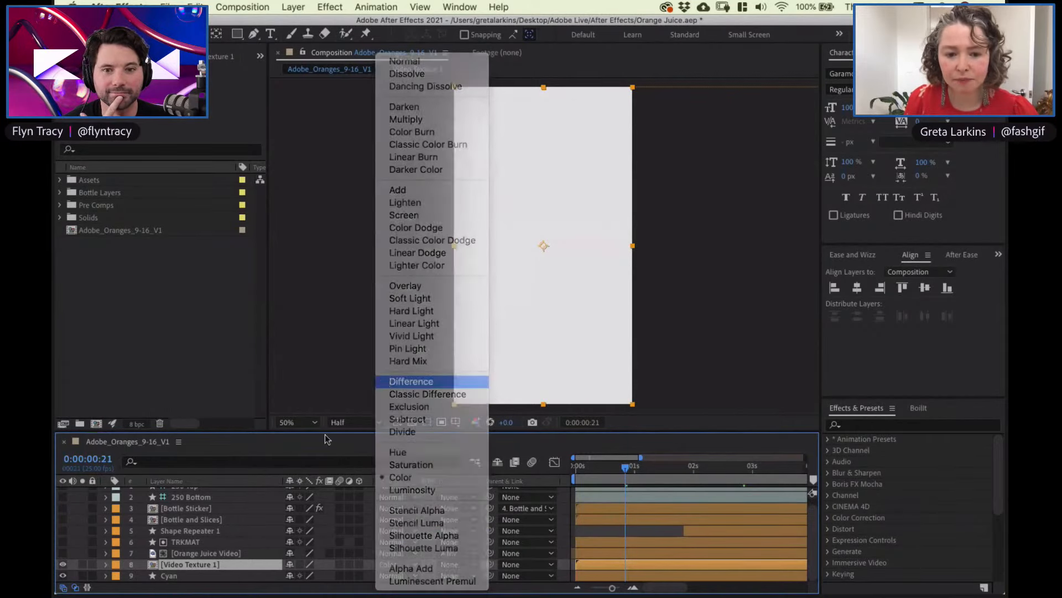
{"action": "key", "text": "space"}
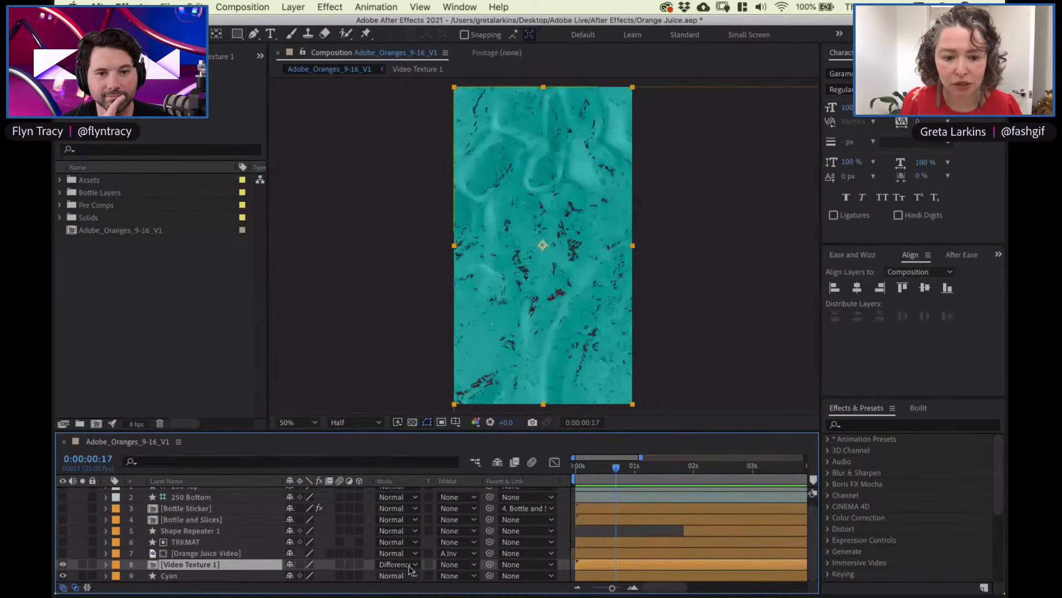
Set the Video Texture 1 layer's blending mode to Lighten and preview the animation from 0:00:00:00
{"action": "left_click", "coordinate": [395, 564]}
{"action": "left_click", "coordinate": [419, 207]}
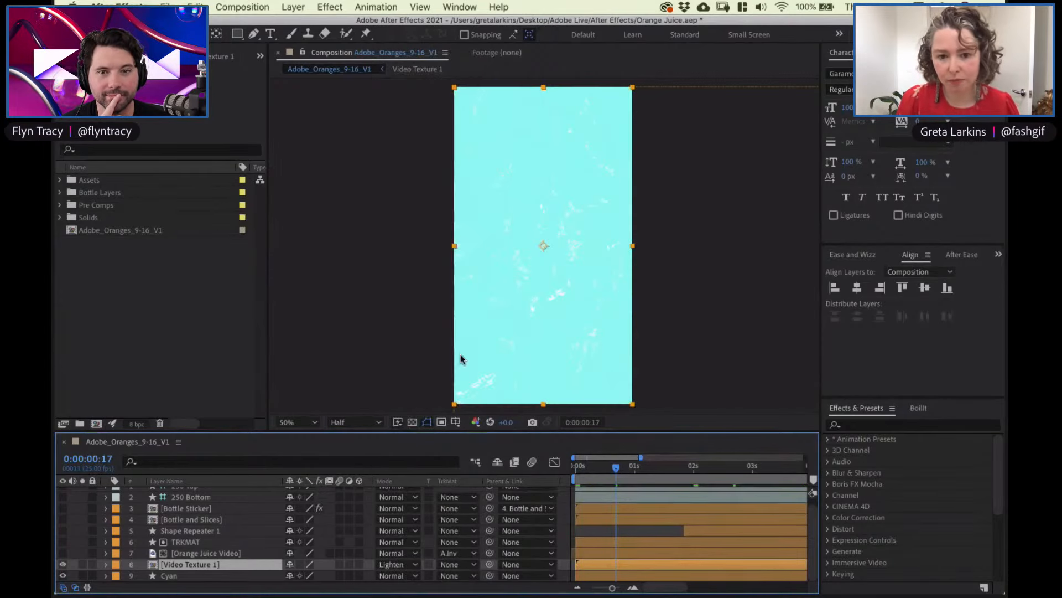
{"action": "left_click_drag", "start_coordinate": [616, 468], "coordinate": [577, 467]}
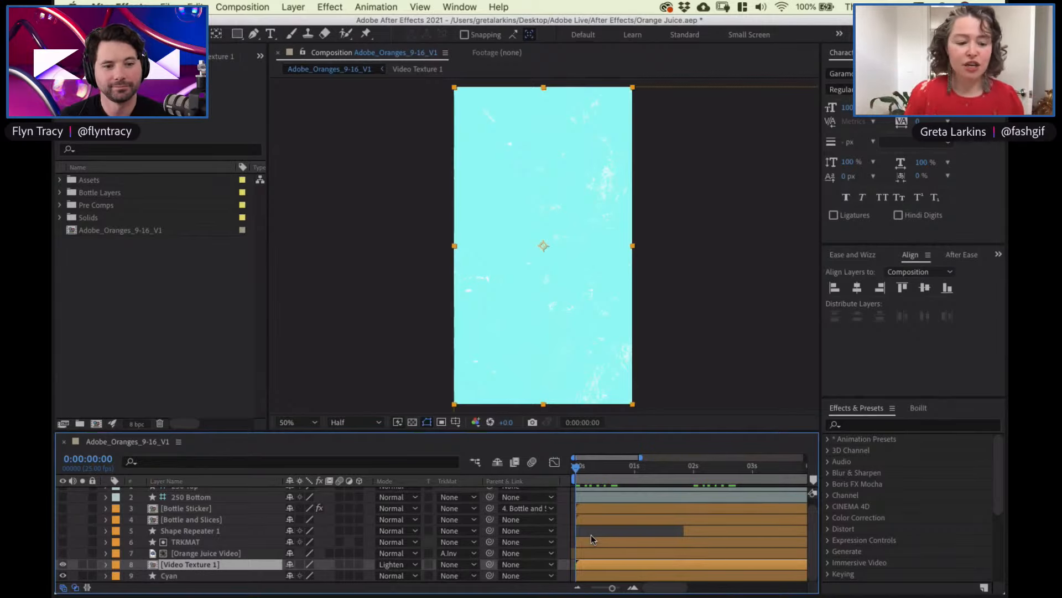
{"action": "key", "text": "space"}
{"action": "key", "text": "space"}
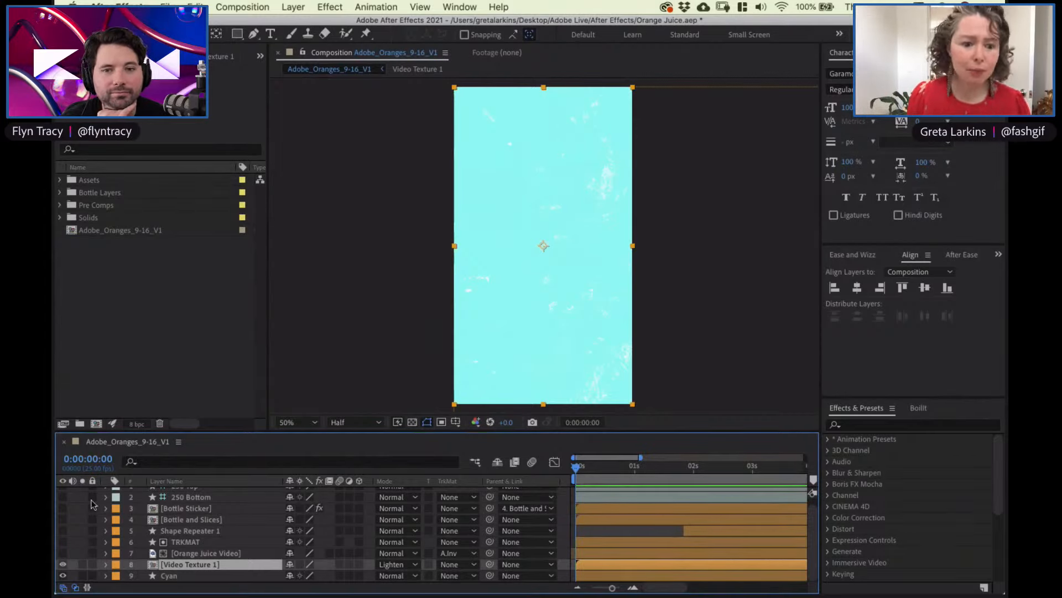
Make the Orange Juice Video layer visible, and switch to Finder to preview Yellow - 27807.mp4
{"action": "left_click", "coordinate": [62, 553]}
{"action": "left_click", "coordinate": [222, 553]}
{"action": "key", "text": "super+Tab"}
{"action": "key", "text": "super+Tab"}
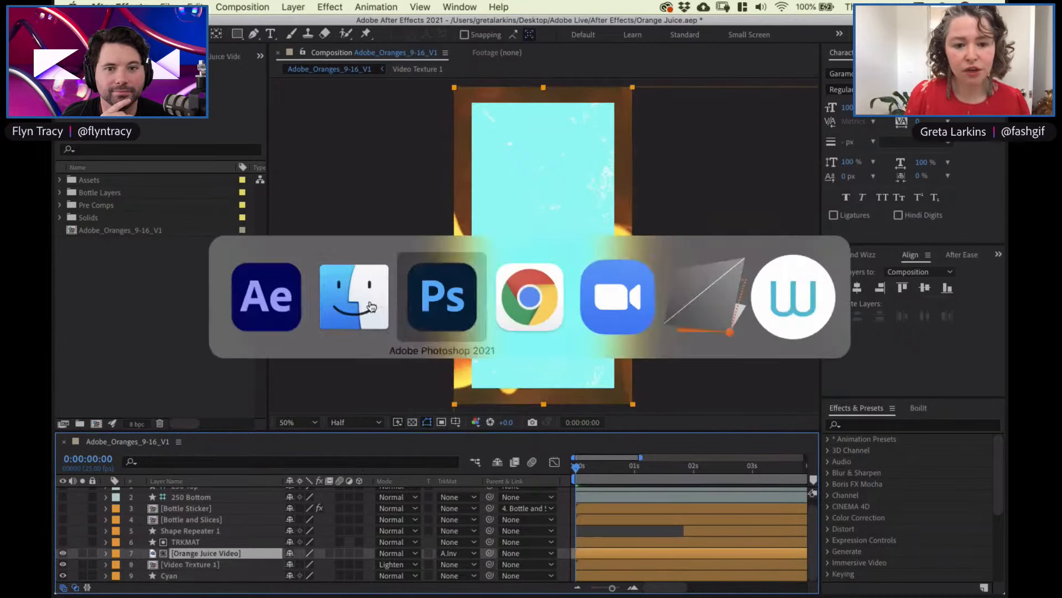
{"action": "left_click", "coordinate": [371, 306]}
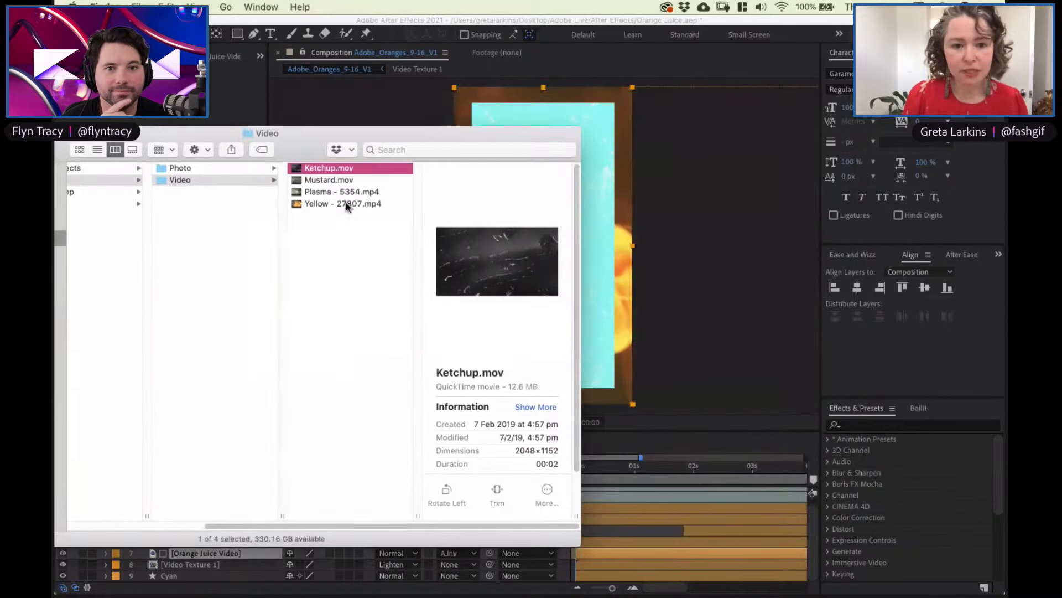
{"action": "left_click_drag", "start_coordinate": [346, 205], "coordinate": [319, 508]}
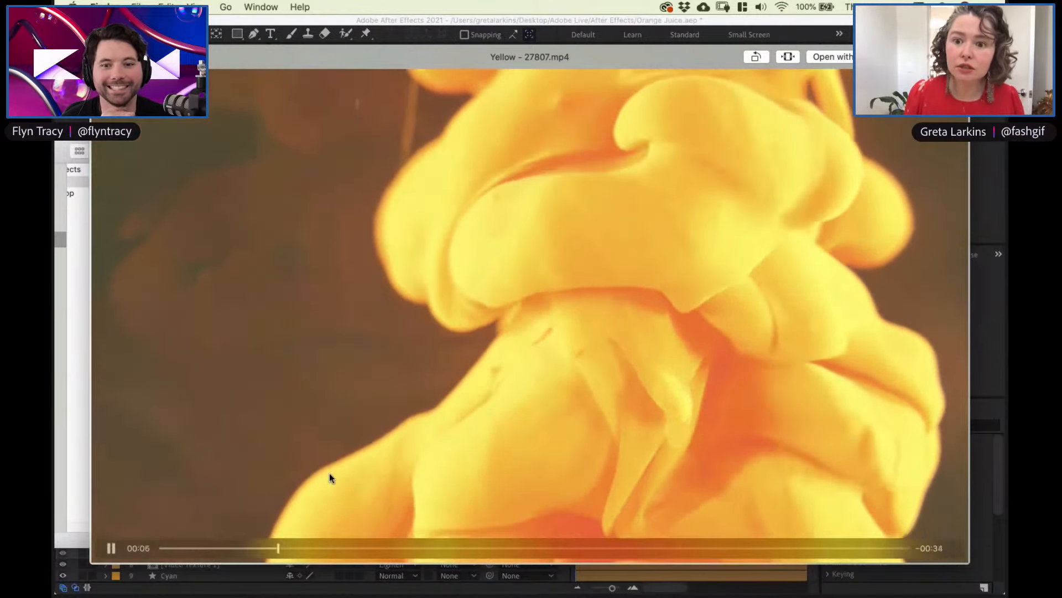
{"action": "key", "text": "space"}
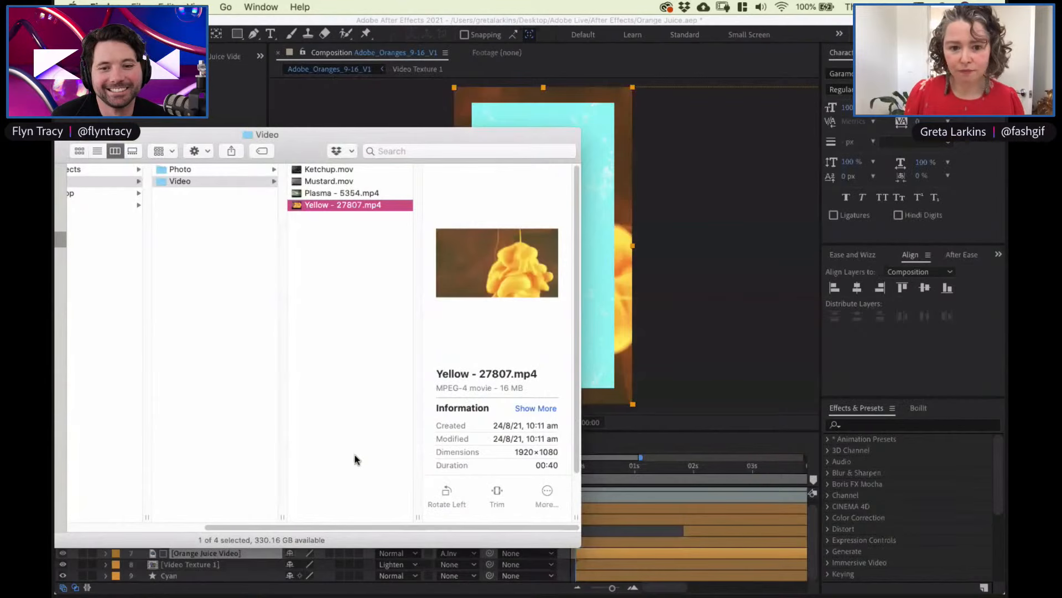
Switch back to After Effects and set the Orange Juice Video layer to No Track Matte
{"action": "key", "text": "super+Tab"}
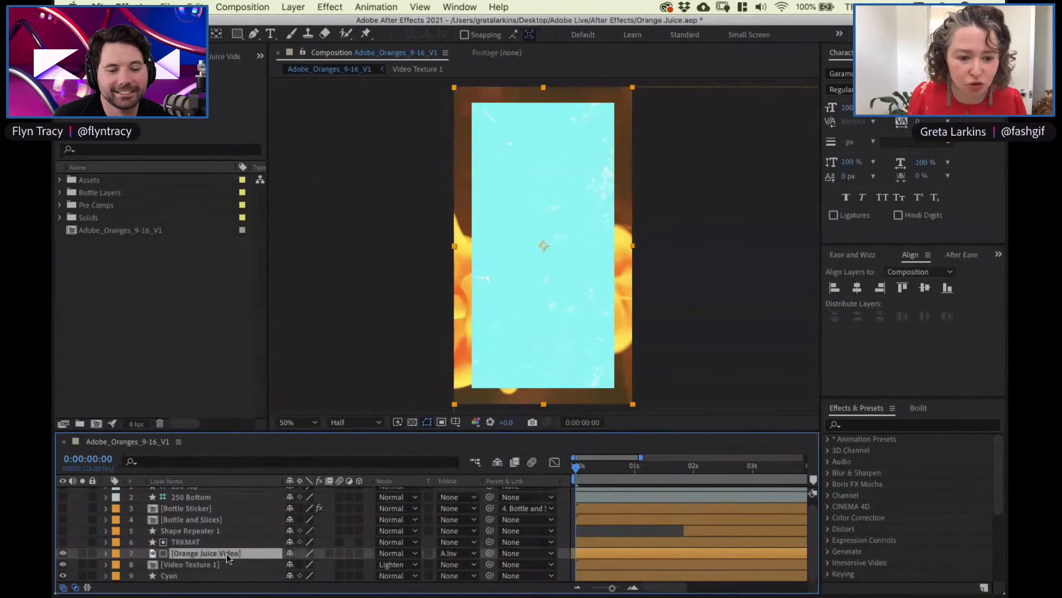
{"action": "left_click", "coordinate": [457, 553]}
{"action": "left_click", "coordinate": [486, 525]}
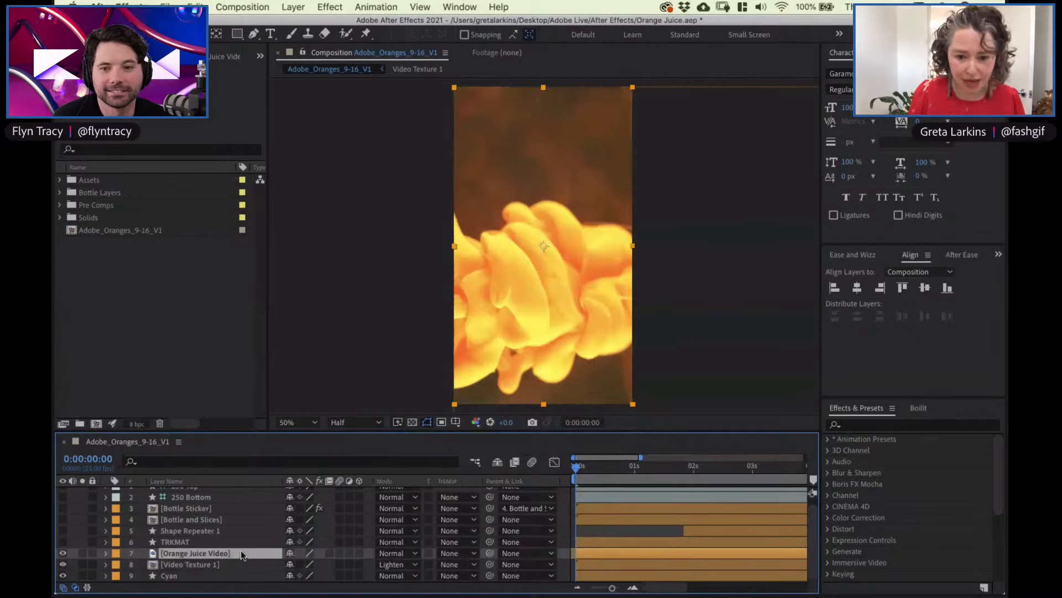
{"action": "key", "text": "comma"}
{"action": "key", "text": "comma"}
{"action": "key", "text": "comma"}
{"action": "key", "text": "comma"}
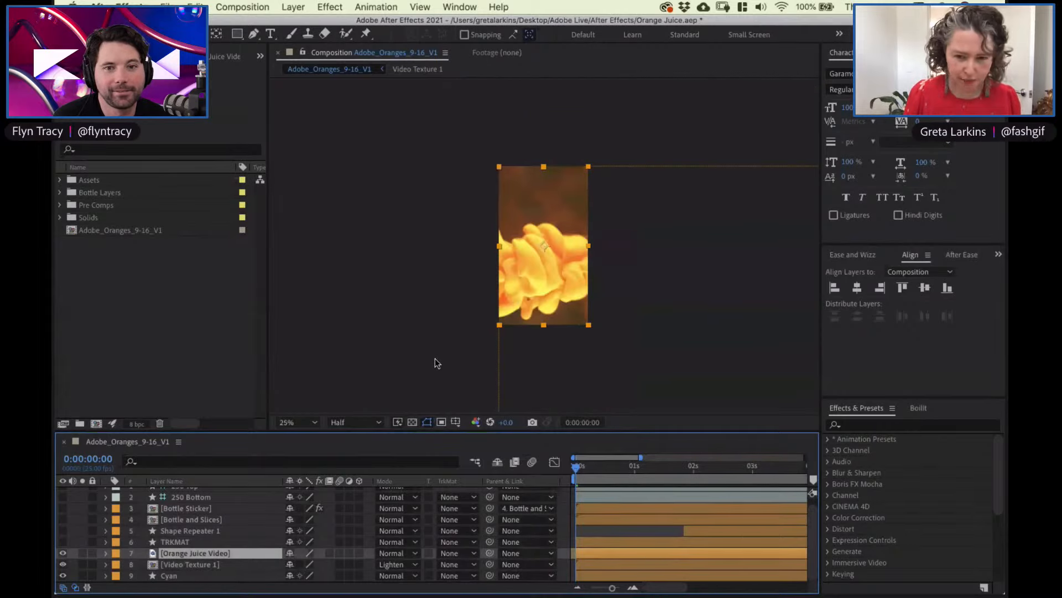
{"action": "key", "text": "period"}
{"action": "key", "text": "period"}
{"action": "key", "text": "period"}
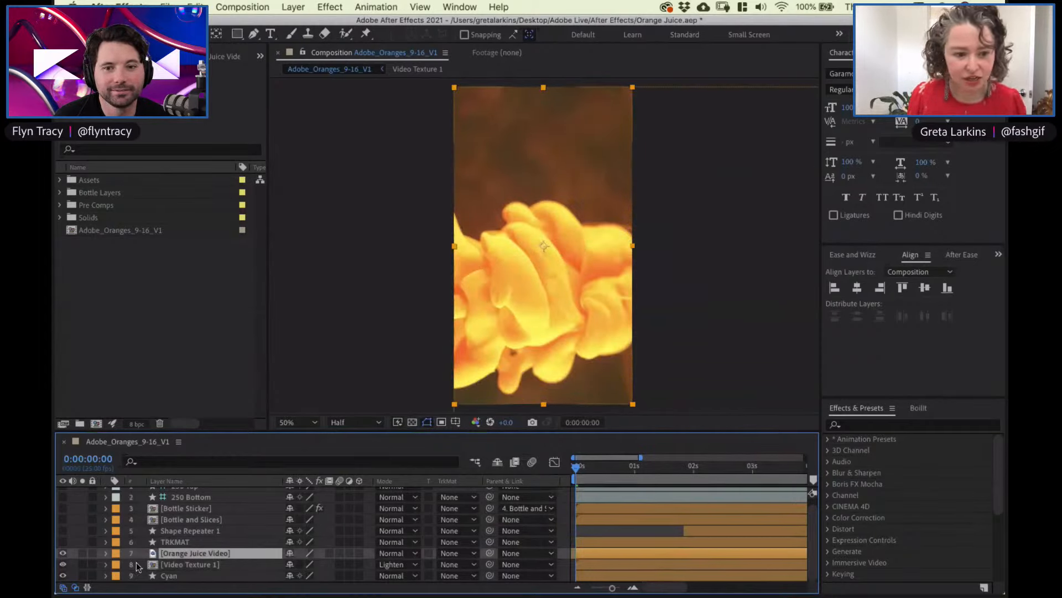
Hide the Orange Juice Video layer, show the TRKMAT shape layer and check its fill colour
{"action": "left_click", "coordinate": [190, 542]}
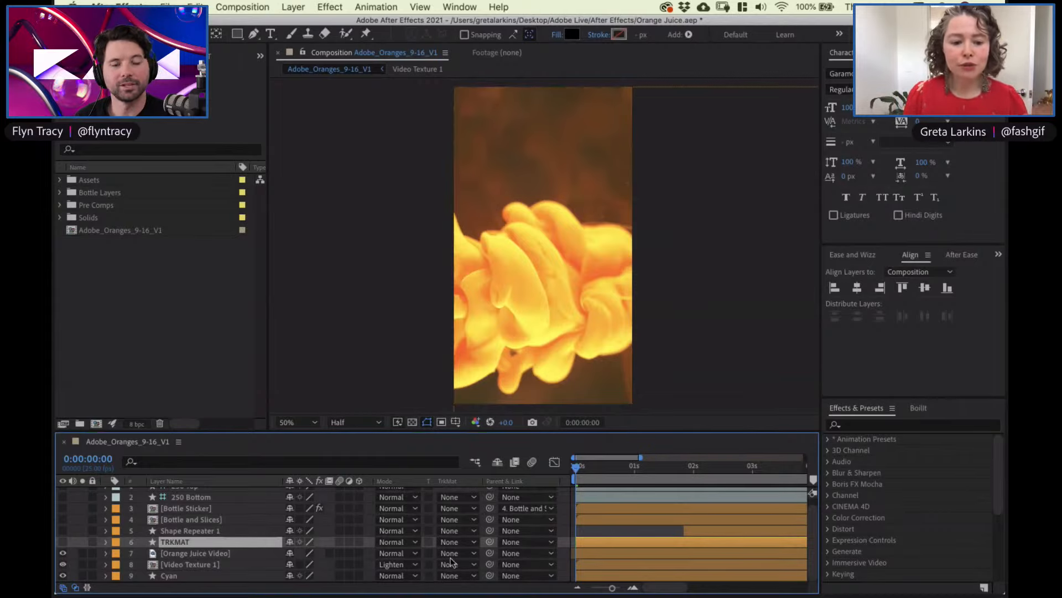
{"action": "left_click", "coordinate": [62, 553]}
{"action": "left_click", "coordinate": [63, 542]}
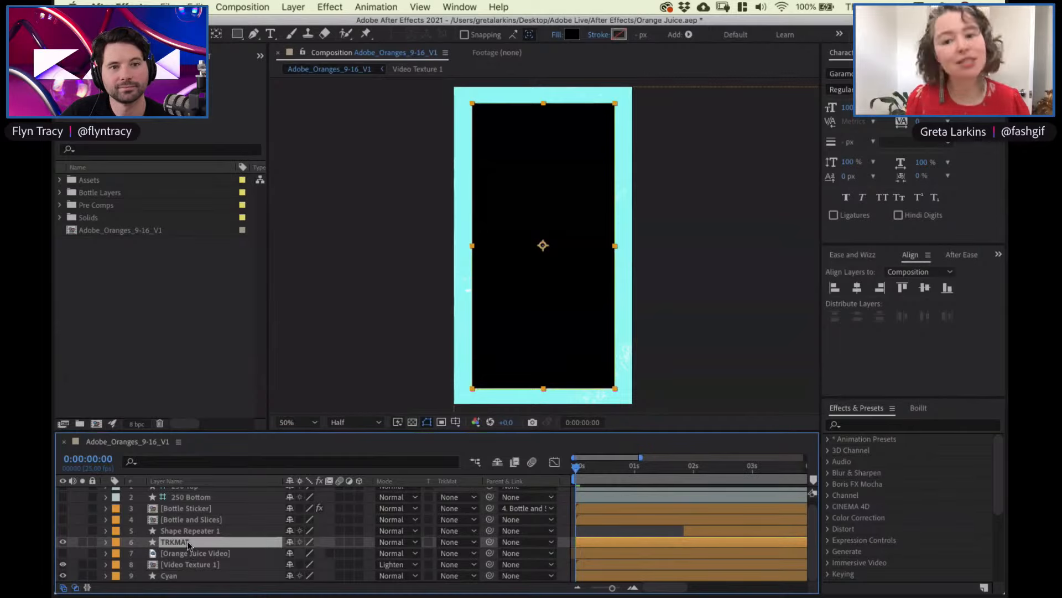
{"action": "left_click", "coordinate": [573, 35]}
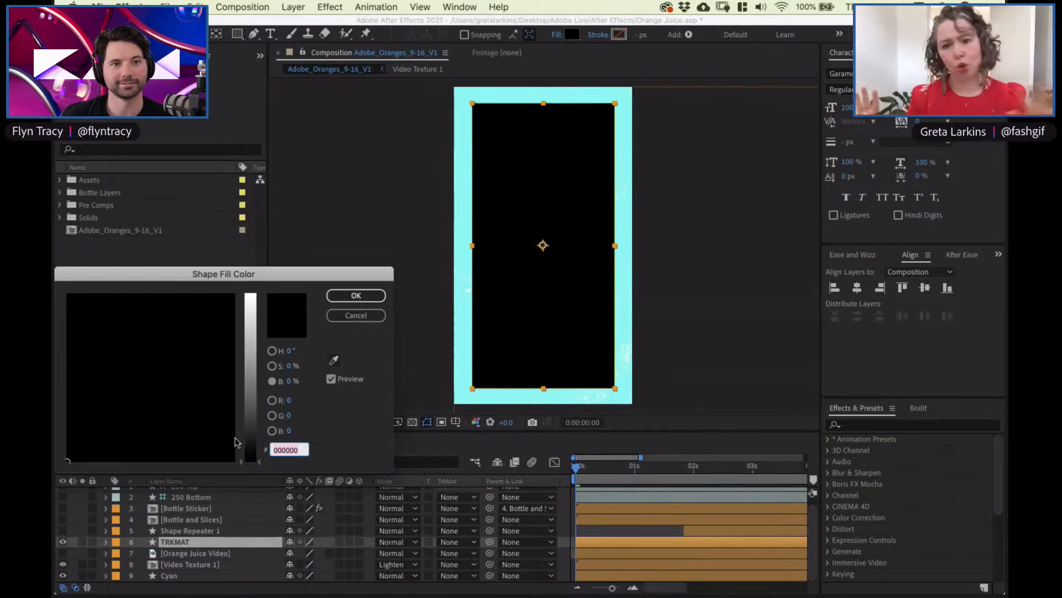
{"action": "left_click", "coordinate": [367, 296]}
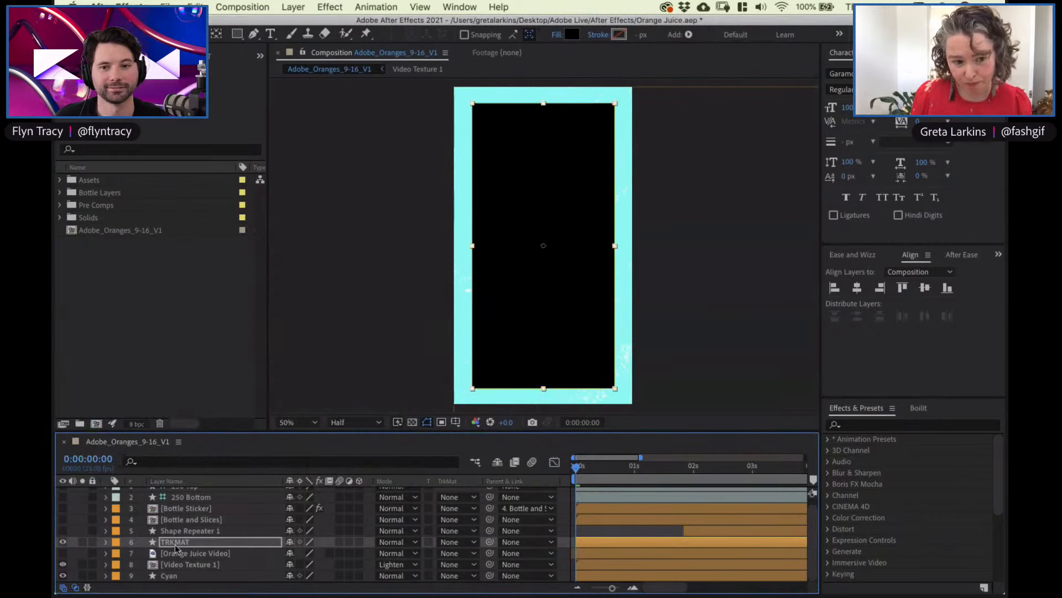
Make the Orange Juice Video layer visible again and toggle the TRKMAT layer off and on to compare them
{"action": "left_click", "coordinate": [62, 563]}
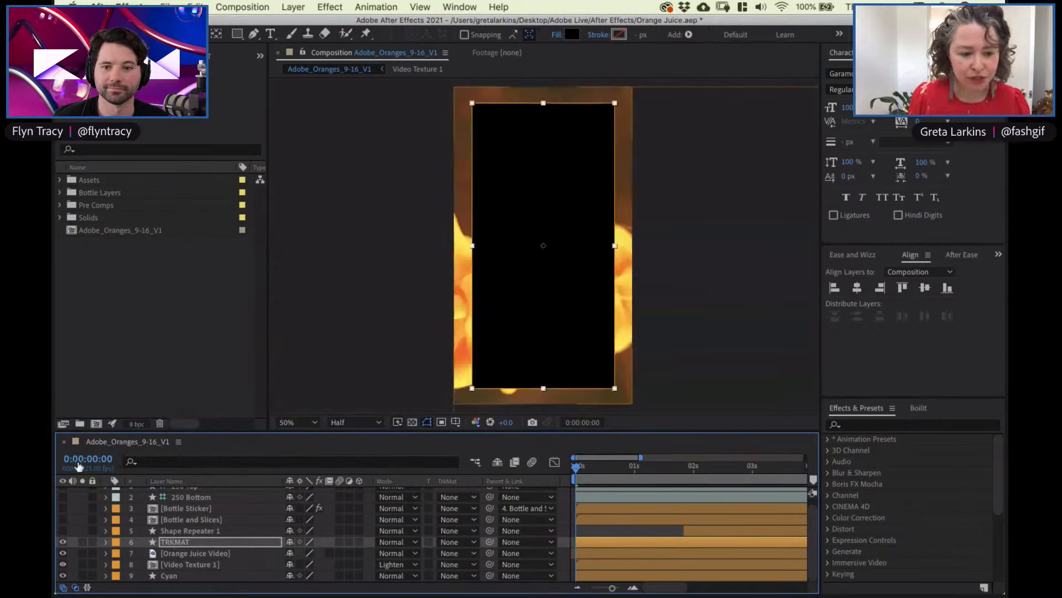
{"action": "left_click", "coordinate": [62, 542]}
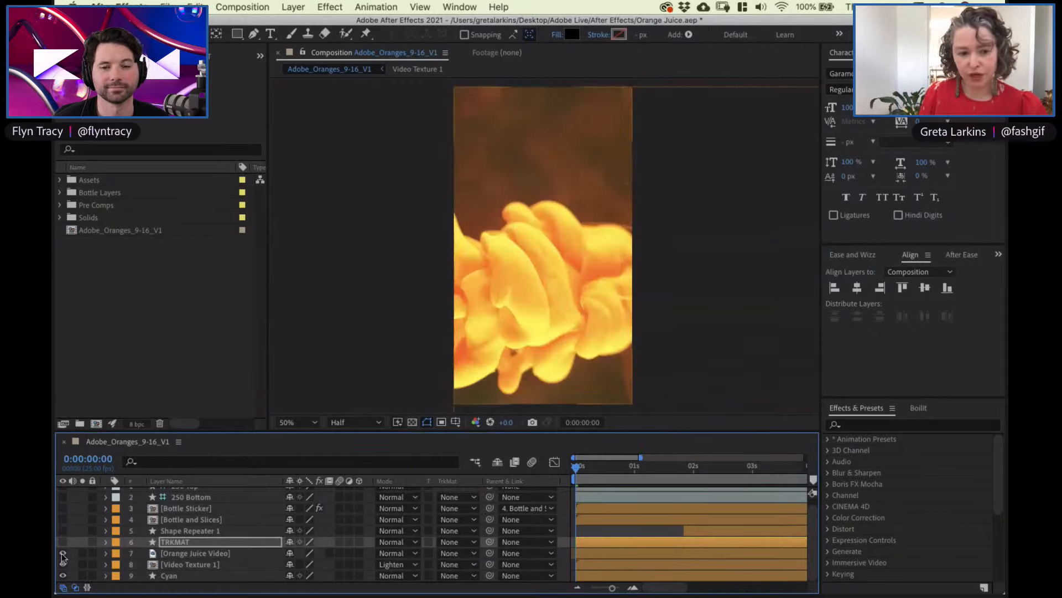
{"action": "left_click", "coordinate": [62, 542]}
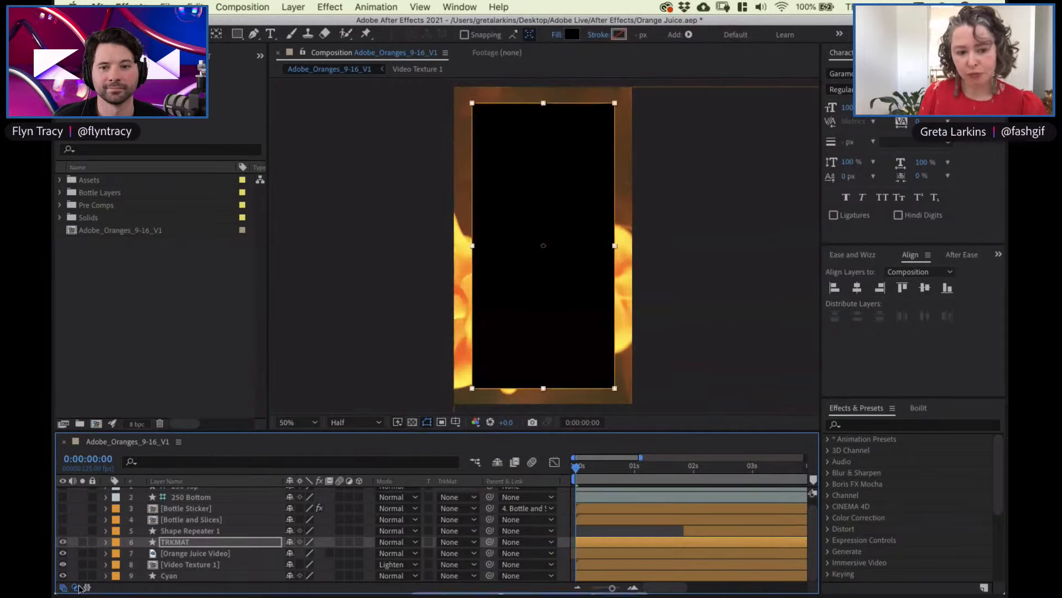
Set the Orange Juice Video layer's track matte to Alpha Inverted Matte "TRKMAT"
{"action": "left_click", "coordinate": [250, 555]}
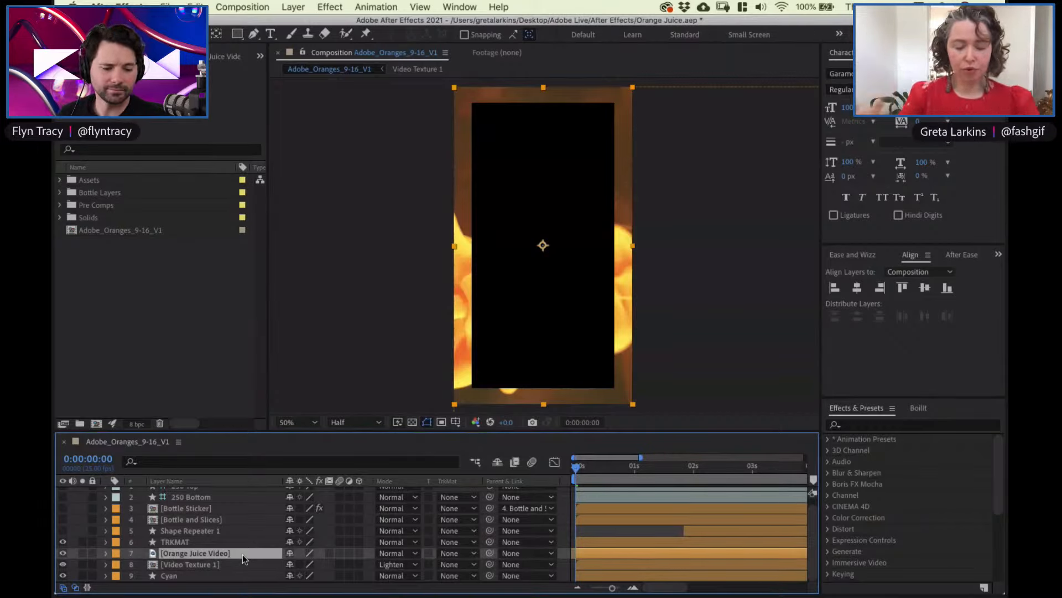
{"action": "left_click", "coordinate": [470, 554]}
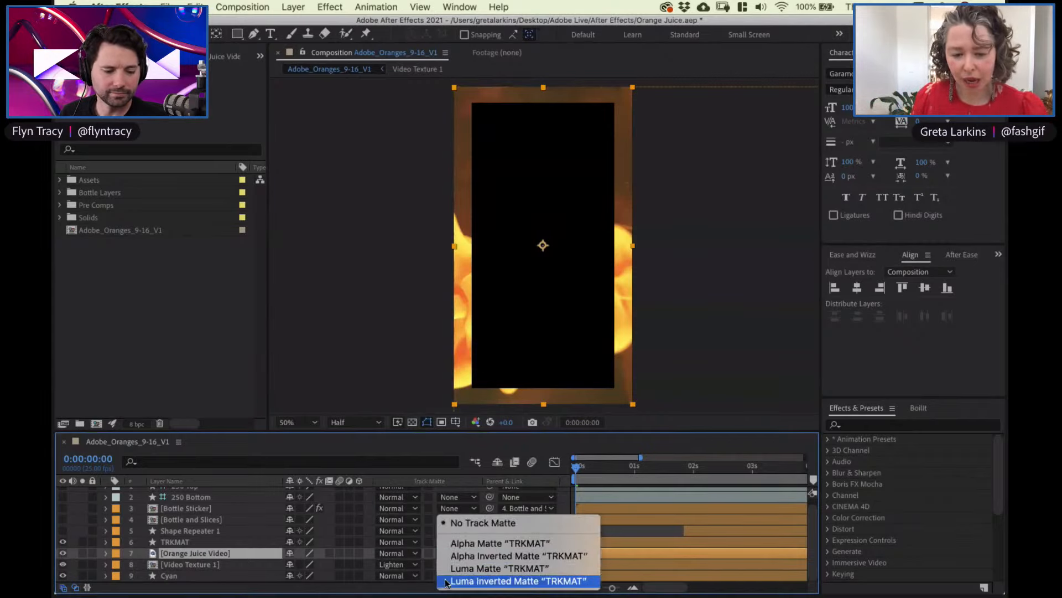
{"action": "left_click", "coordinate": [479, 556]}
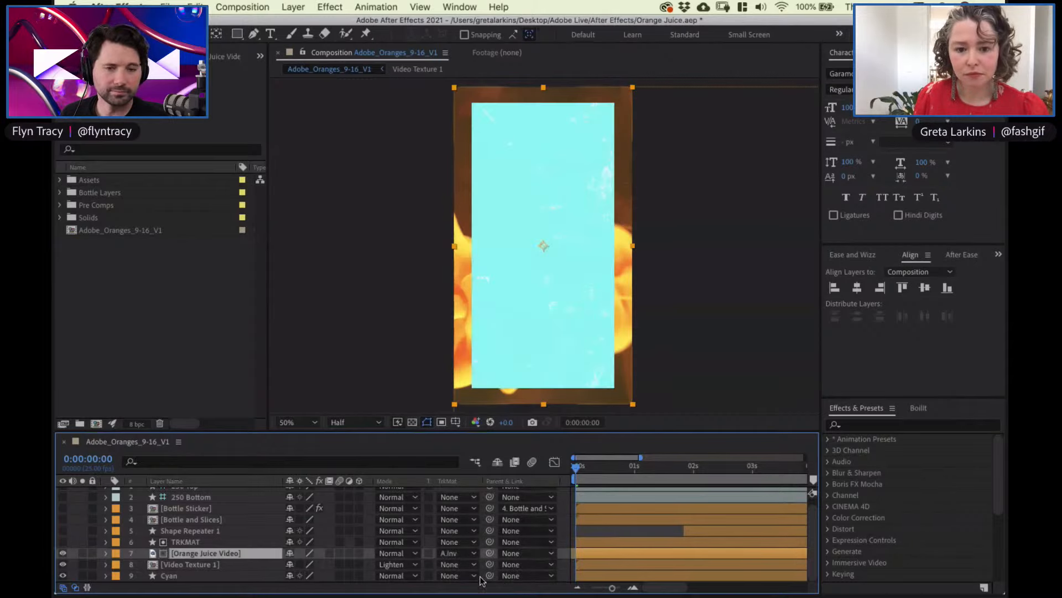
Toggle the Orange Juice Video layer off and on to compare the composition with and without the video border
{"action": "left_click", "coordinate": [63, 553]}
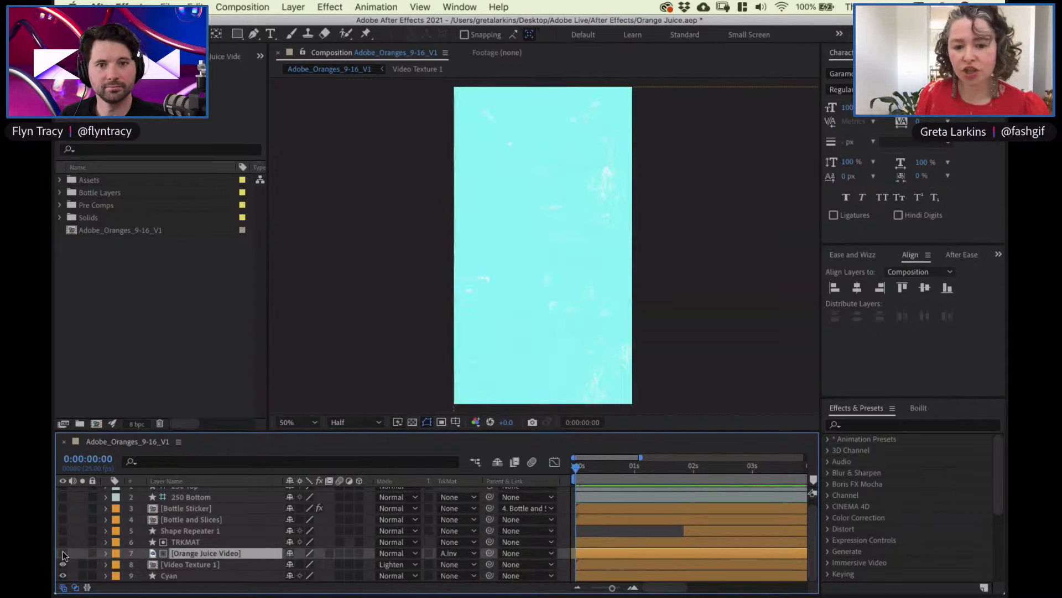
{"action": "left_click", "coordinate": [62, 553]}
{"action": "left_click", "coordinate": [62, 553]}
{"action": "left_click", "coordinate": [62, 553]}
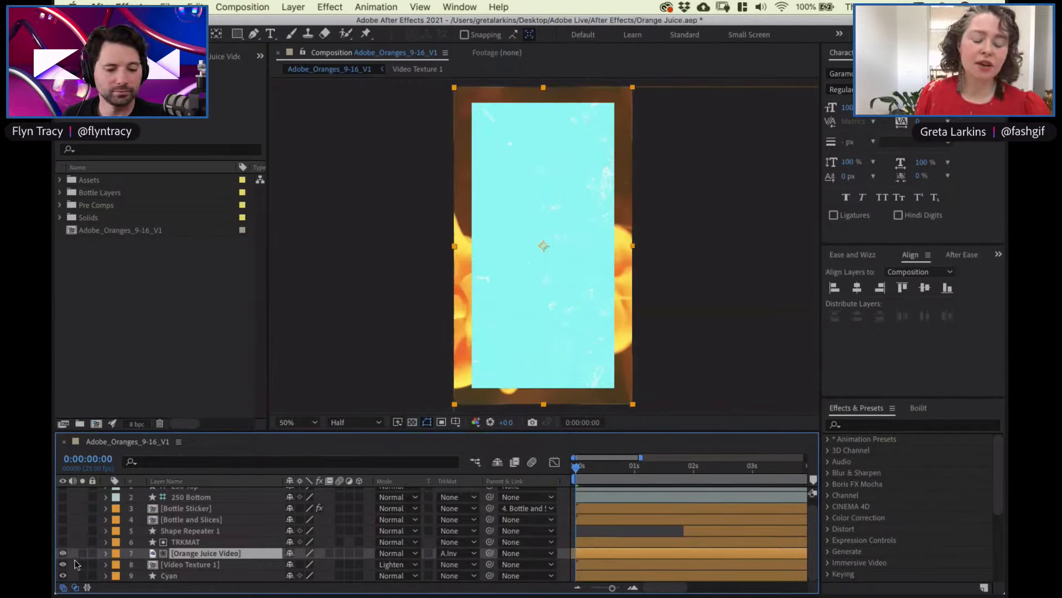
{"action": "left_click", "coordinate": [63, 564]}
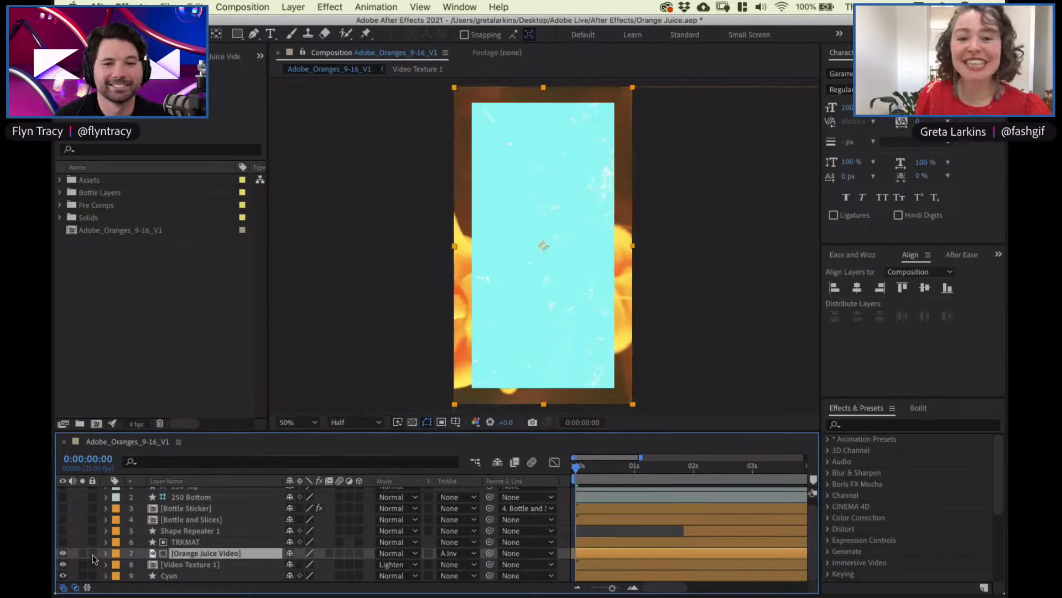
Try Alpha Matte "TRKMAT" on the Orange Juice Video layer and return it to Alpha Inverted Matte "TRKMAT"
{"action": "left_click", "coordinate": [471, 554]}
{"action": "left_click", "coordinate": [504, 548]}
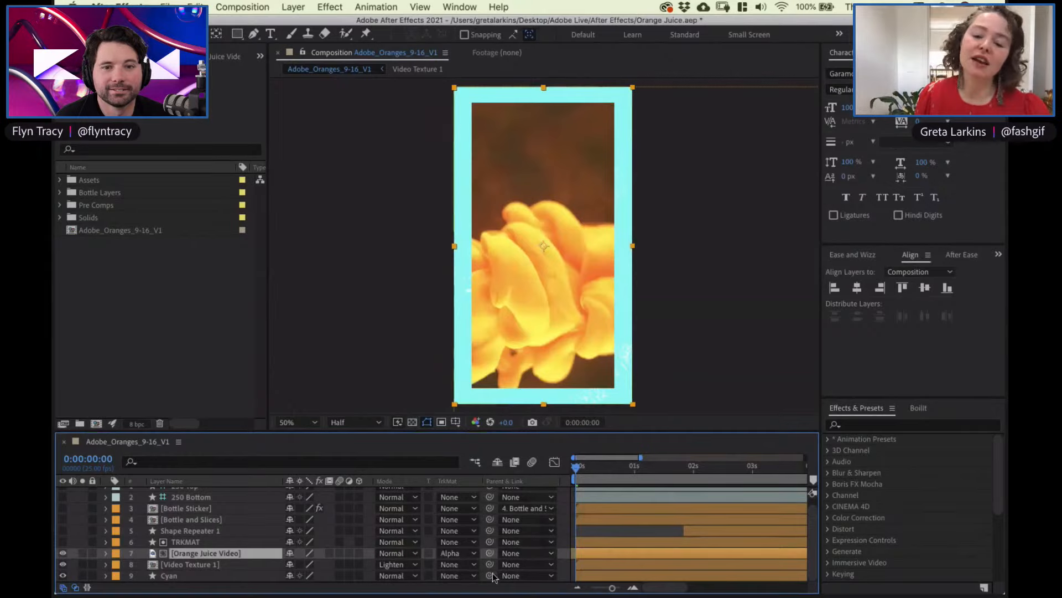
{"action": "left_click", "coordinate": [474, 555]}
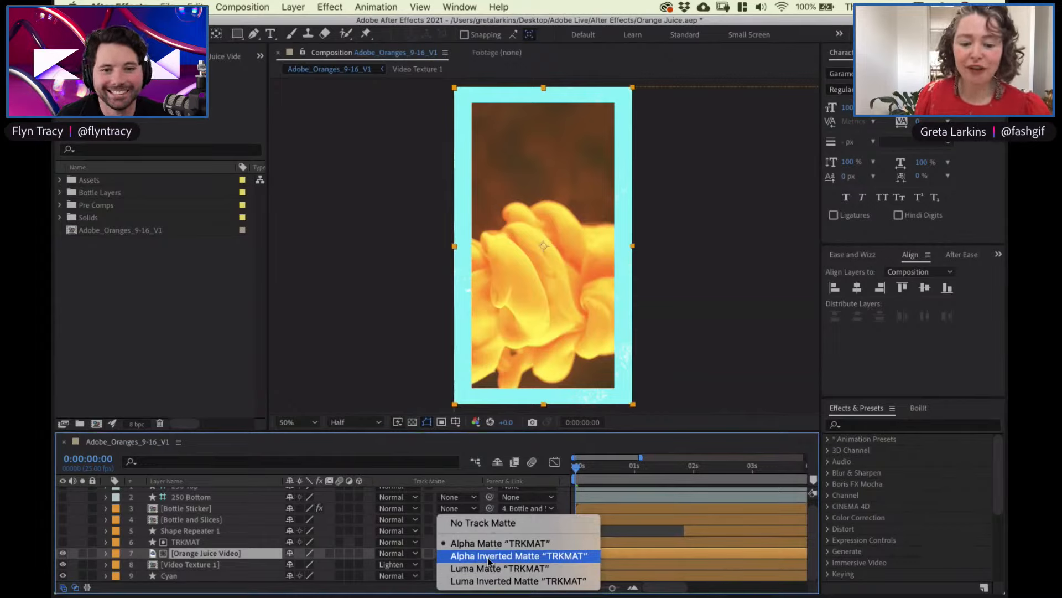
{"action": "left_click", "coordinate": [489, 556]}
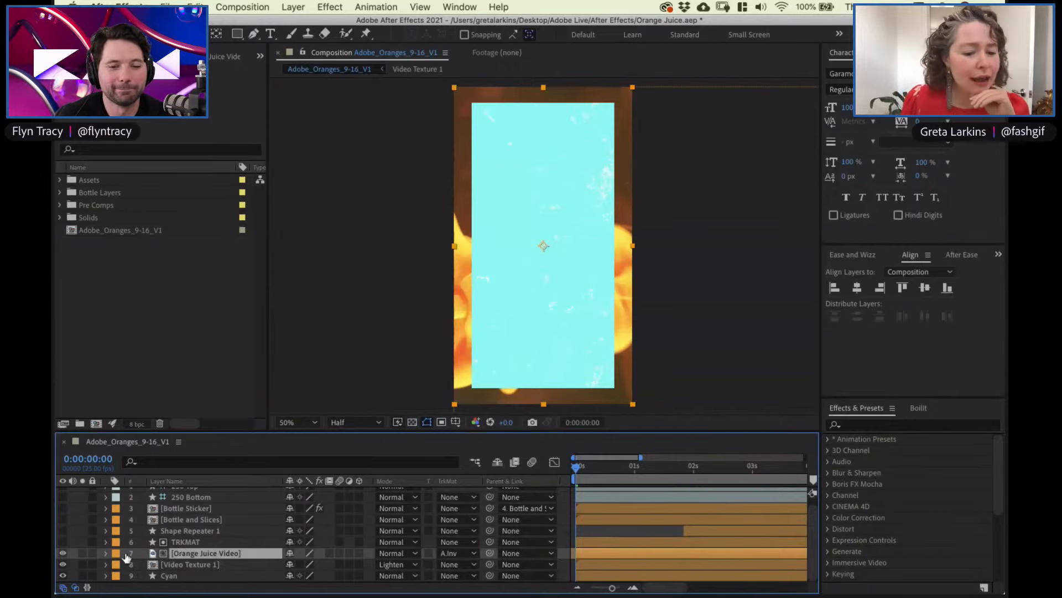
Make the Bottle and Slices, Bottle Sticker and Shape Repeater 1 layers visible, and select Shape Repeater 1
{"action": "left_click", "coordinate": [63, 519]}
{"action": "left_click", "coordinate": [63, 508]}
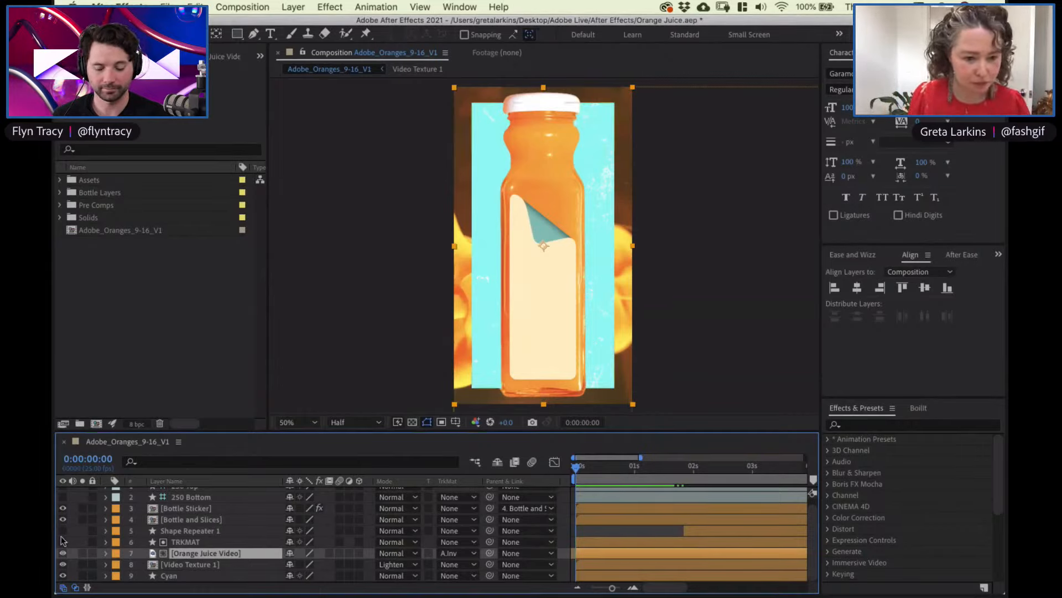
{"action": "left_click", "coordinate": [209, 531]}
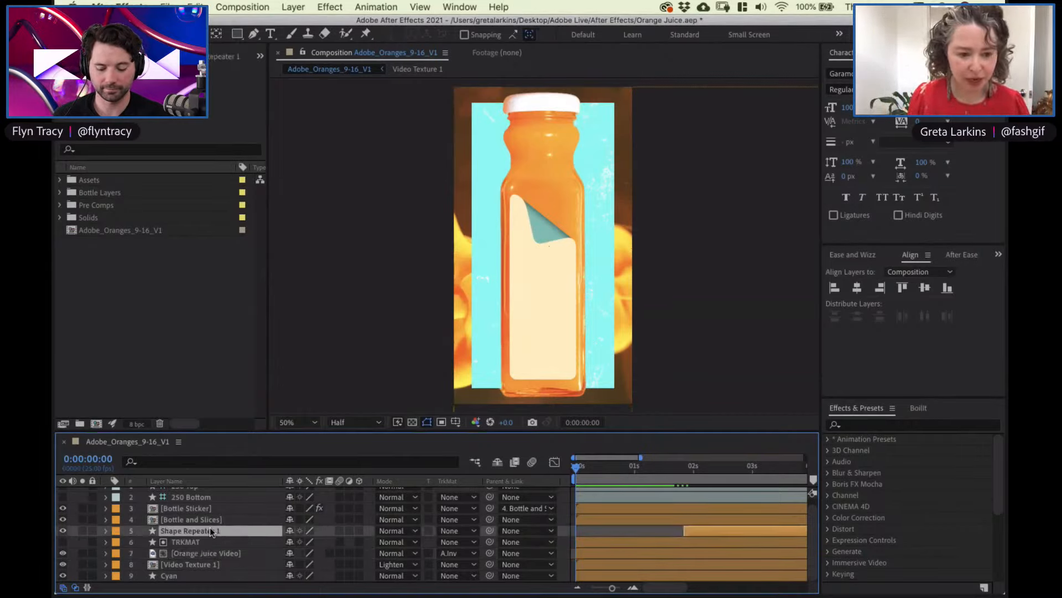
Solo the Shape Repeater 1 layer and scrub through its ring animation around the two-second mark
{"action": "left_click_drag", "start_coordinate": [578, 471], "coordinate": [708, 470]}
{"action": "left_click", "coordinate": [81, 530]}
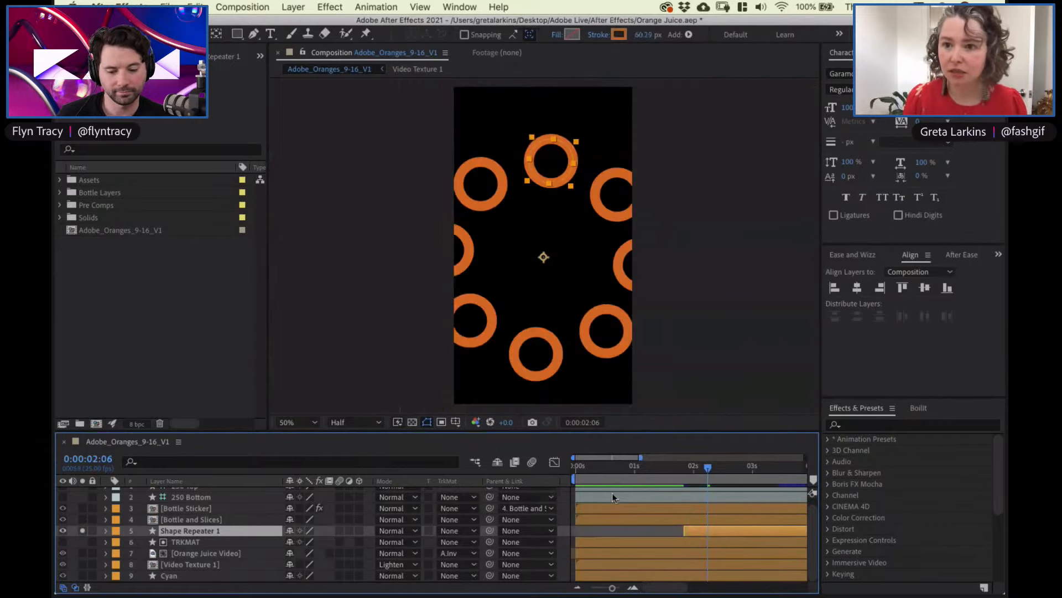
{"action": "left_click_drag", "start_coordinate": [588, 466], "coordinate": [703, 482]}
Switch to Google Chrome and bring up the YouTube tutorial on the radial Shape Layer Repeater
{"action": "key", "text": "super+Tab"}
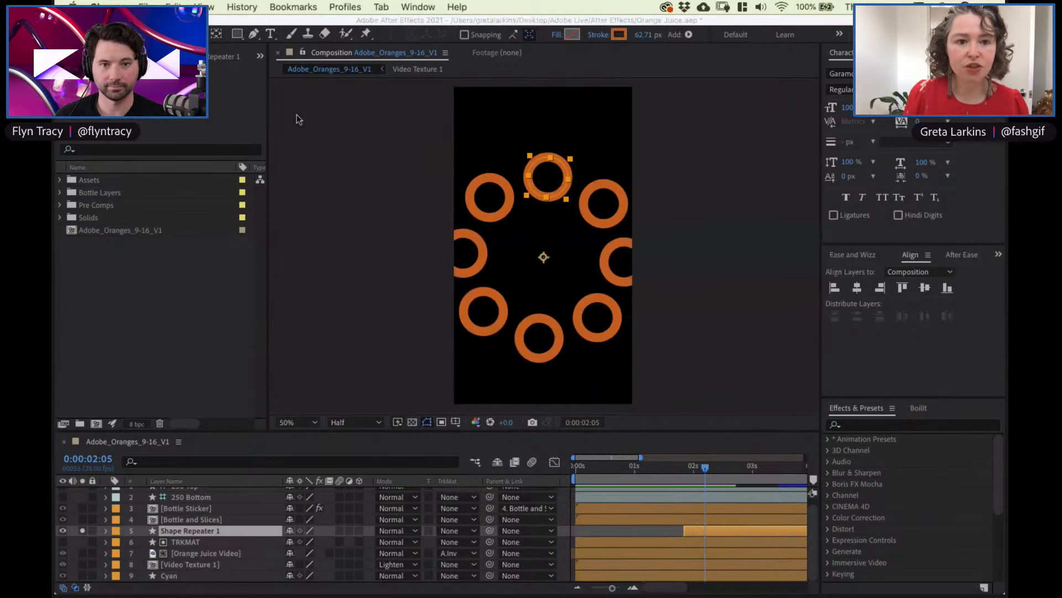
{"action": "mouse_move", "coordinate": [617, 563]}
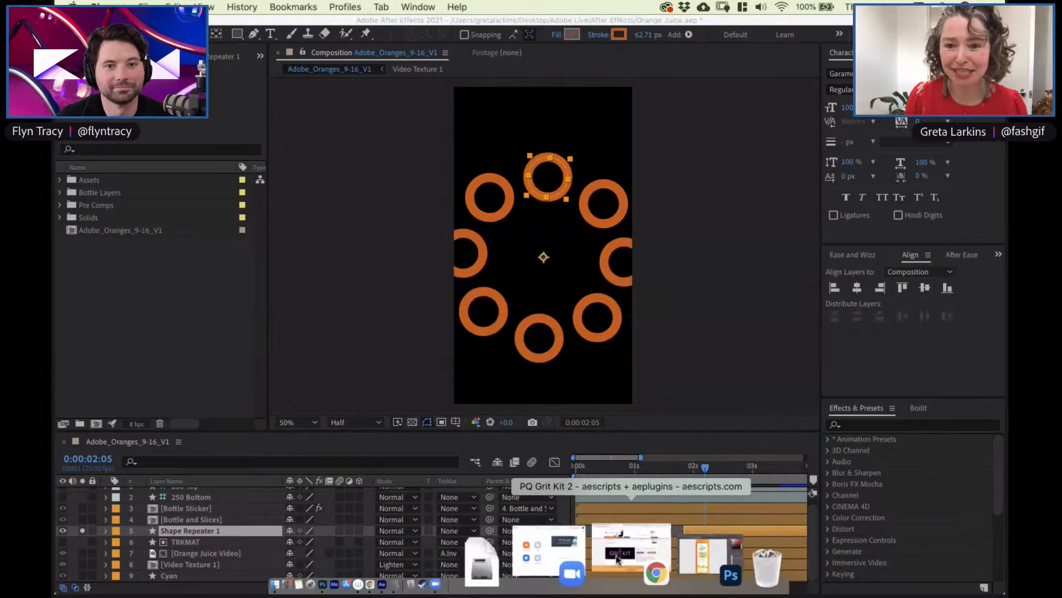
{"action": "left_click", "coordinate": [617, 556]}
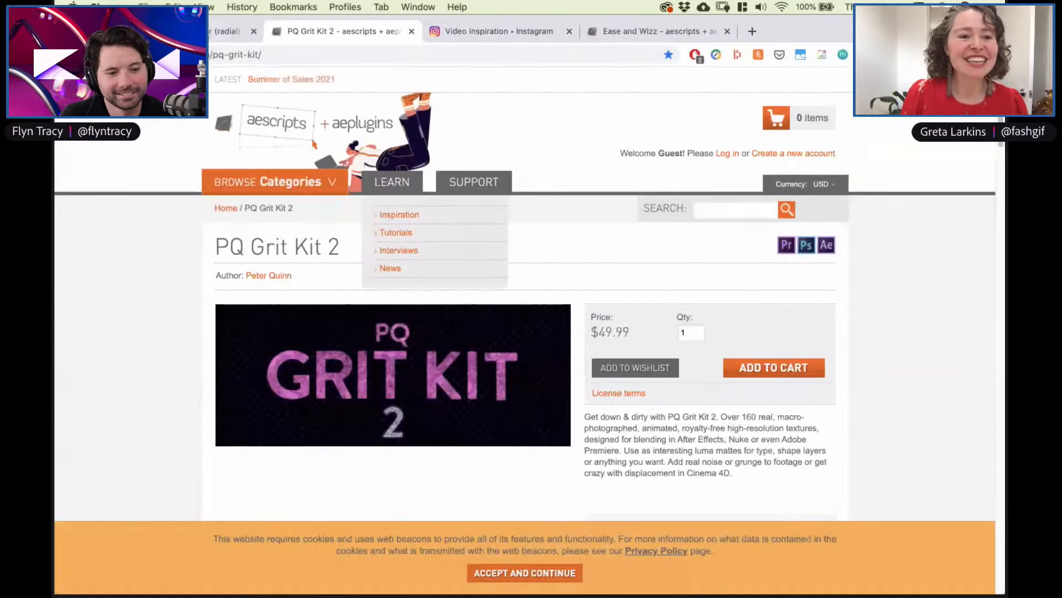
{"action": "left_click", "coordinate": [233, 31]}
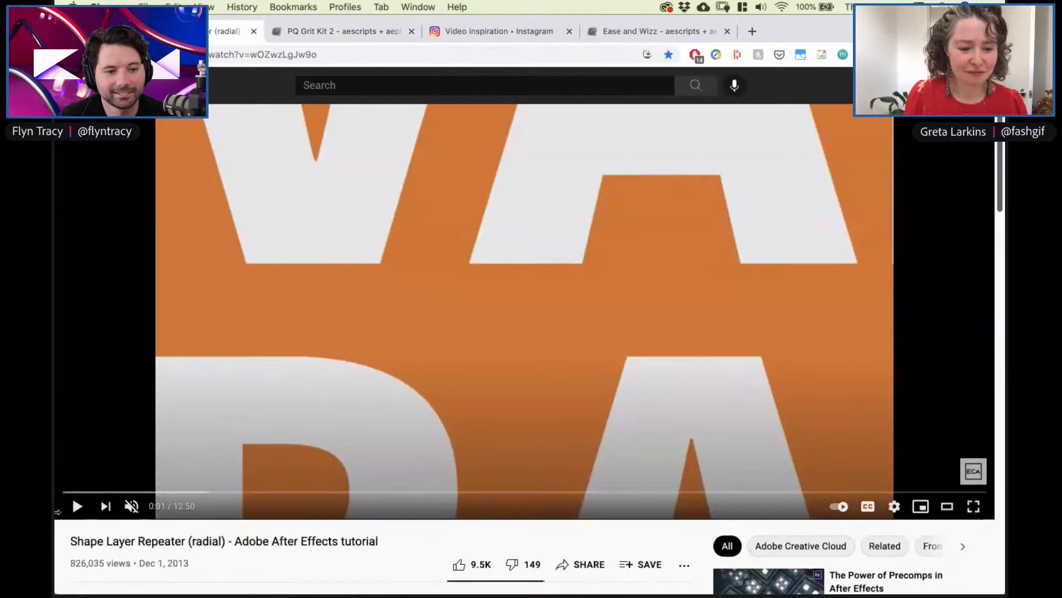
Play the opening seconds of the Shape Layer Repeater tutorial, pause it and check its title and channel details
{"action": "mouse_move", "coordinate": [997, 173]}
{"action": "left_mouse_down"}
{"action": "mouse_move", "coordinate": [1003, 218]}
{"action": "mouse_move", "coordinate": [1002, 158]}
{"action": "left_mouse_up"}
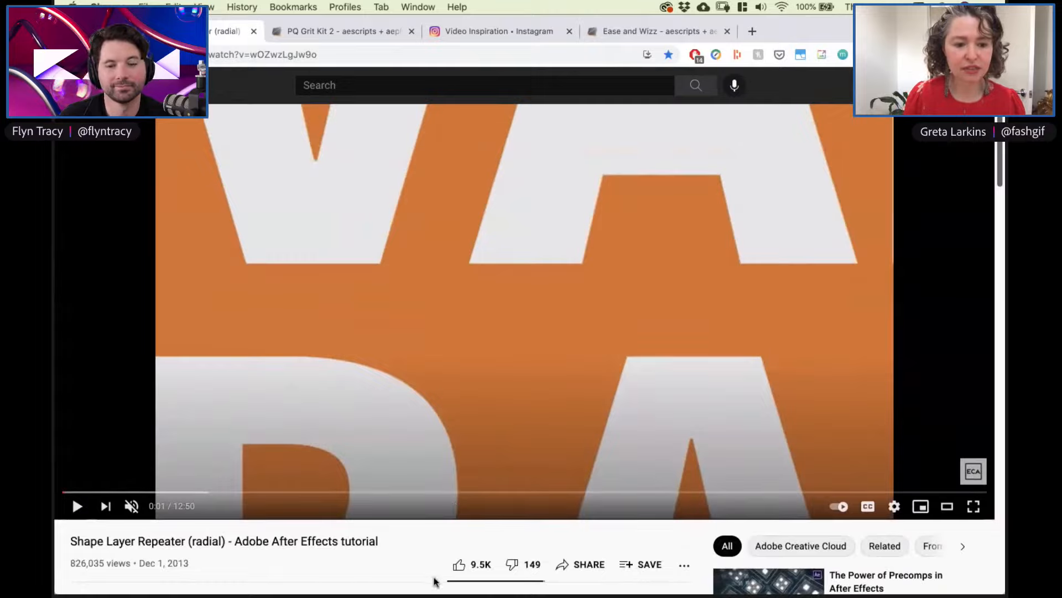
{"action": "mouse_move", "coordinate": [72, 492]}
{"action": "left_mouse_down"}
{"action": "mouse_move", "coordinate": [112, 491]}
{"action": "mouse_move", "coordinate": [63, 492]}
{"action": "left_mouse_up"}
{"action": "left_click", "coordinate": [78, 506]}
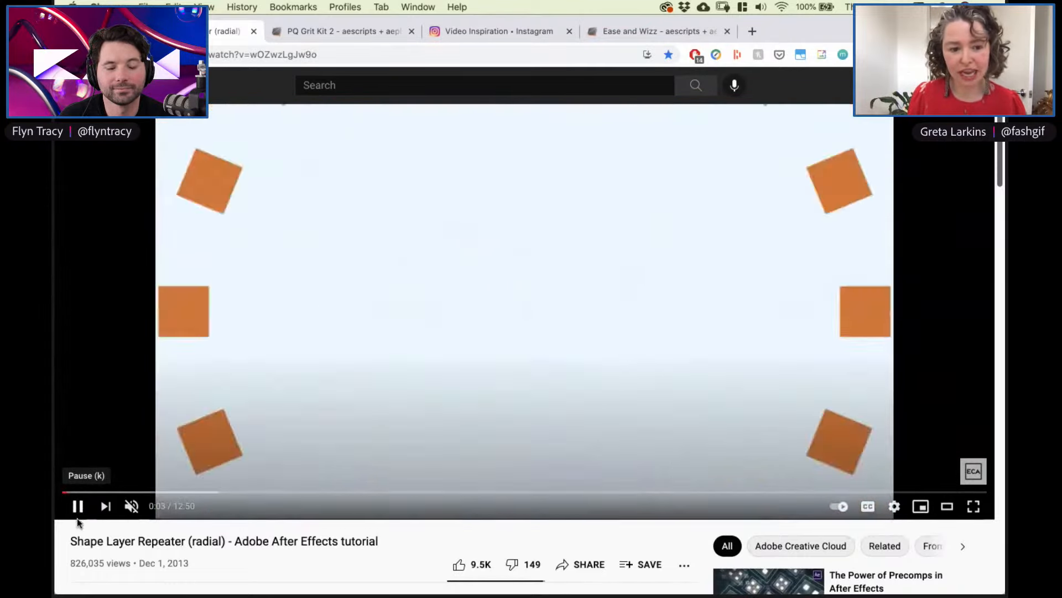
{"action": "left_click", "coordinate": [78, 506]}
{"action": "scroll", "coordinate": [1001, 202], "scroll_direction": "down", "scroll_amount": 3}
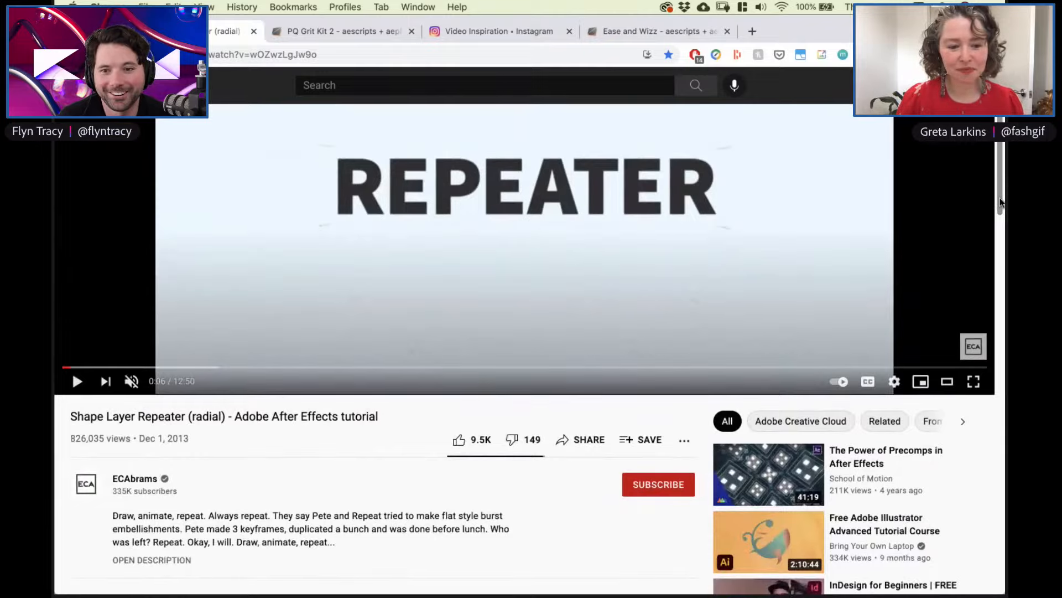
{"action": "scroll", "coordinate": [1000, 197], "scroll_direction": "up", "scroll_amount": 3}
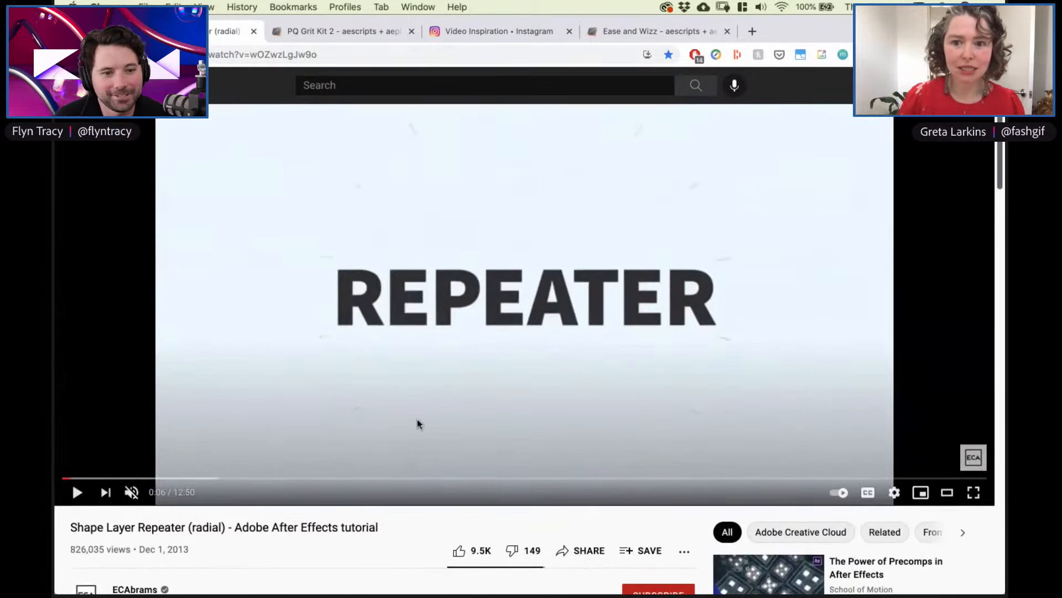
Switch back to After Effects, turn off solo for the Shape Repeater 1 layer and hide it
{"action": "key", "text": "super+Tab"}
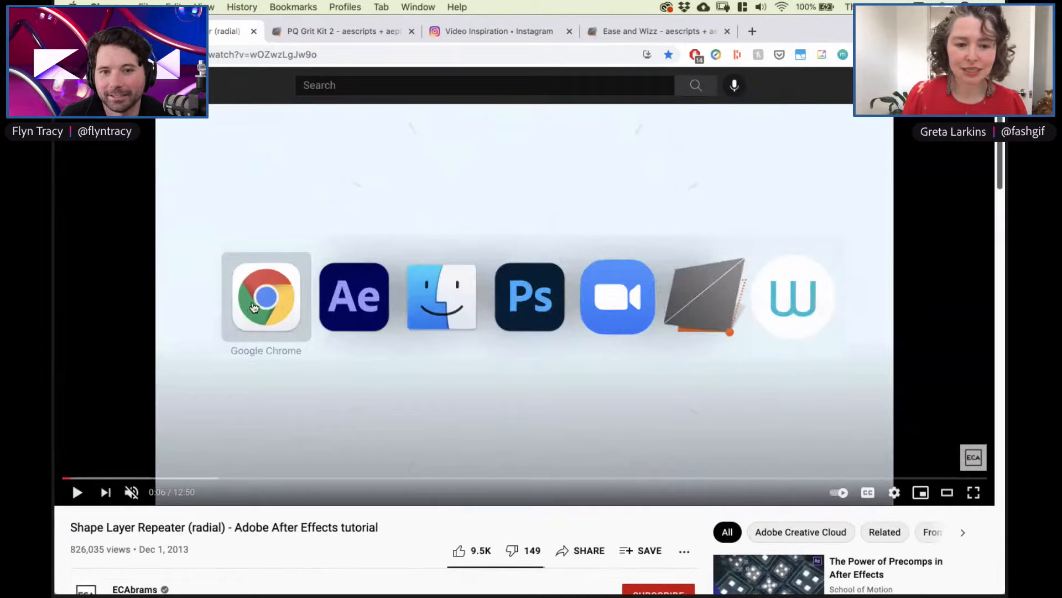
{"action": "left_click", "coordinate": [354, 317]}
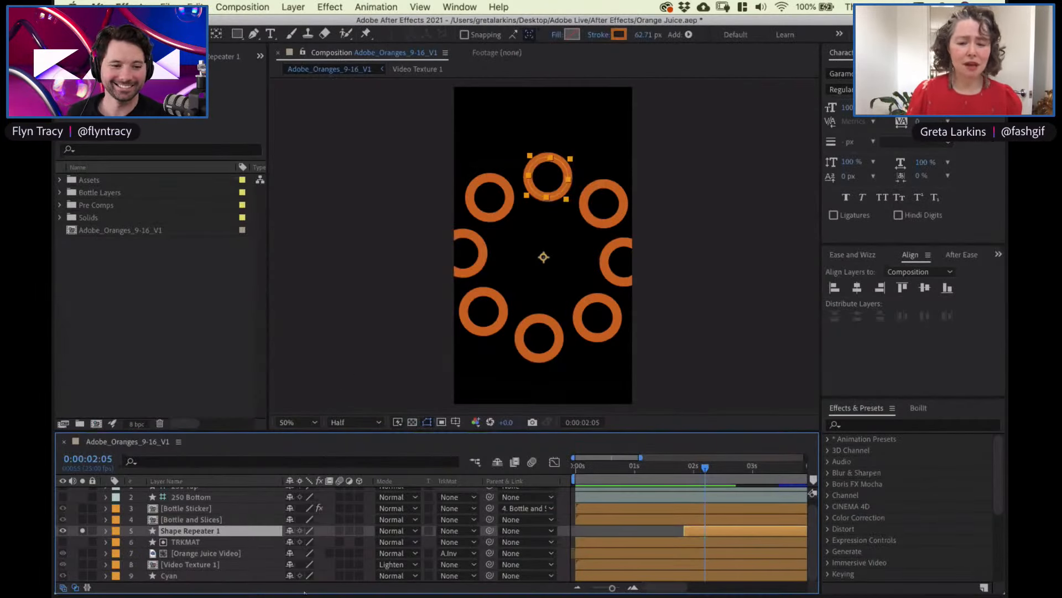
{"action": "left_click", "coordinate": [63, 531]}
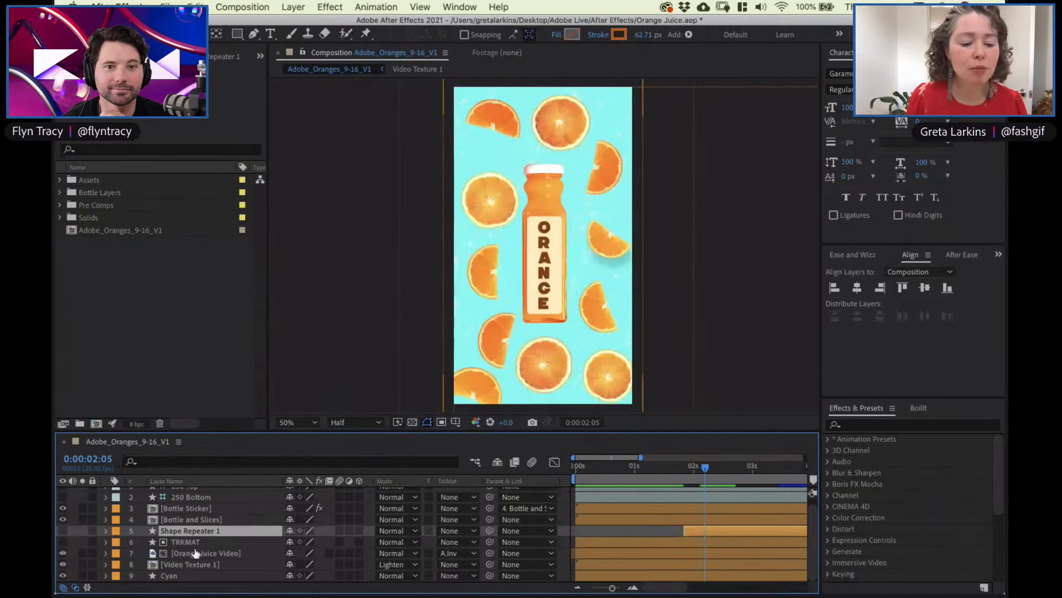
Create a new shape layer above Shape Repeater 1 and draw a circle about 215 px wide near the composition's centre
{"action": "right_click", "coordinate": [75, 529]}
{"action": "mouse_move", "coordinate": [144, 449]}
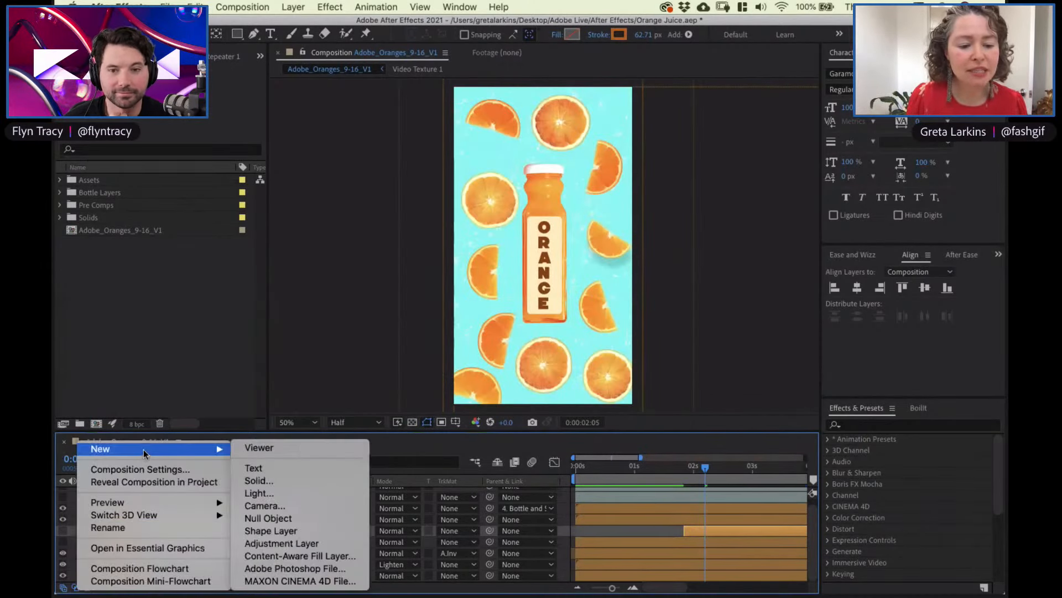
{"action": "left_click", "coordinate": [276, 532]}
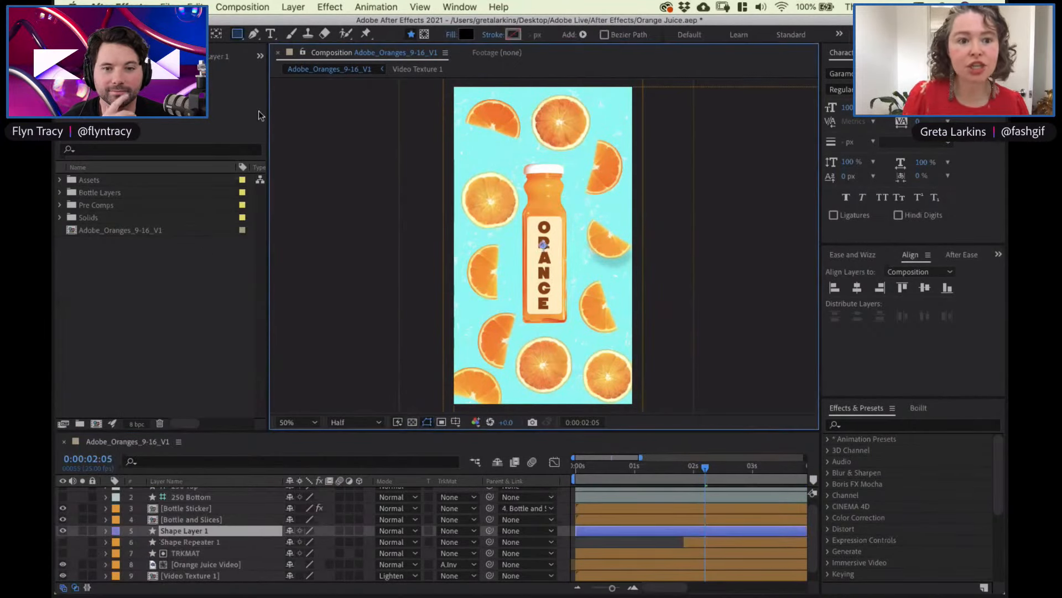
{"action": "left_click", "coordinate": [237, 34]}
{"action": "left_click", "coordinate": [293, 62]}
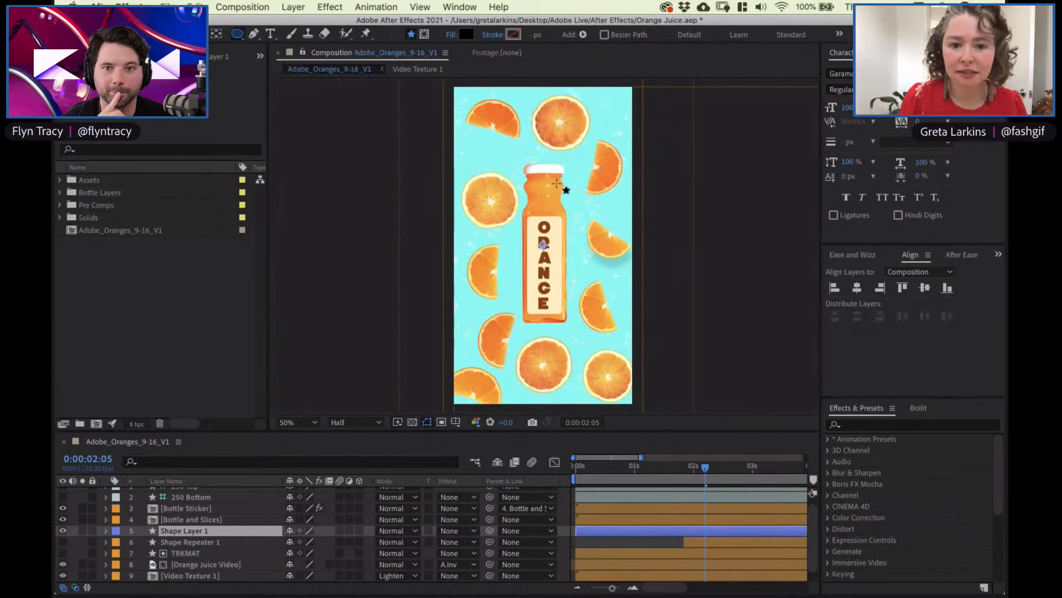
{"action": "left_click_drag", "start_coordinate": [556, 226], "coordinate": [520, 261]}
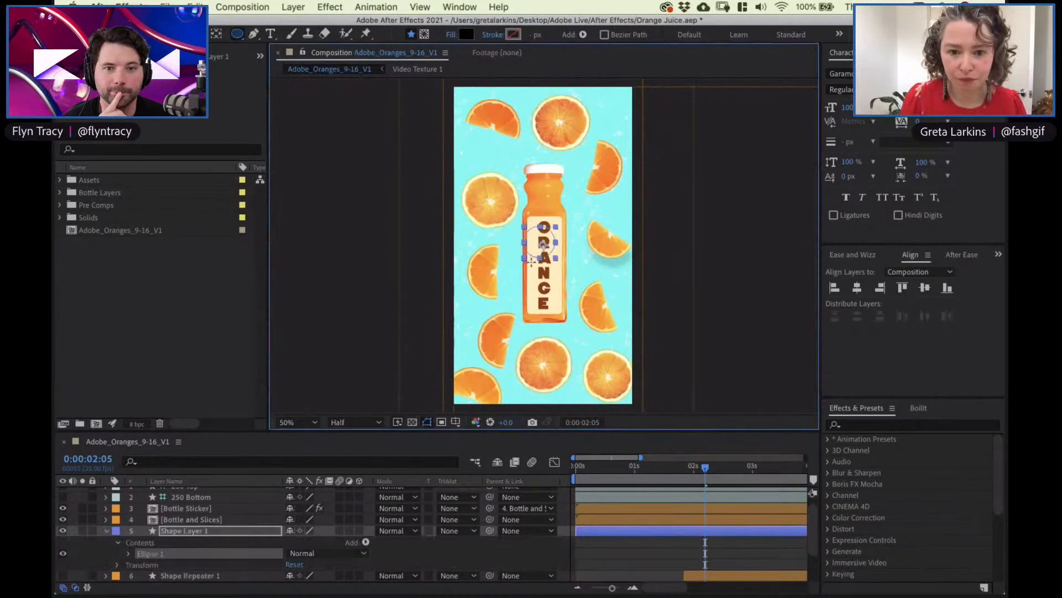
Solo Shape Layer 1 and set the circle's fill color to pink F026AD
{"action": "left_click", "coordinate": [83, 531]}
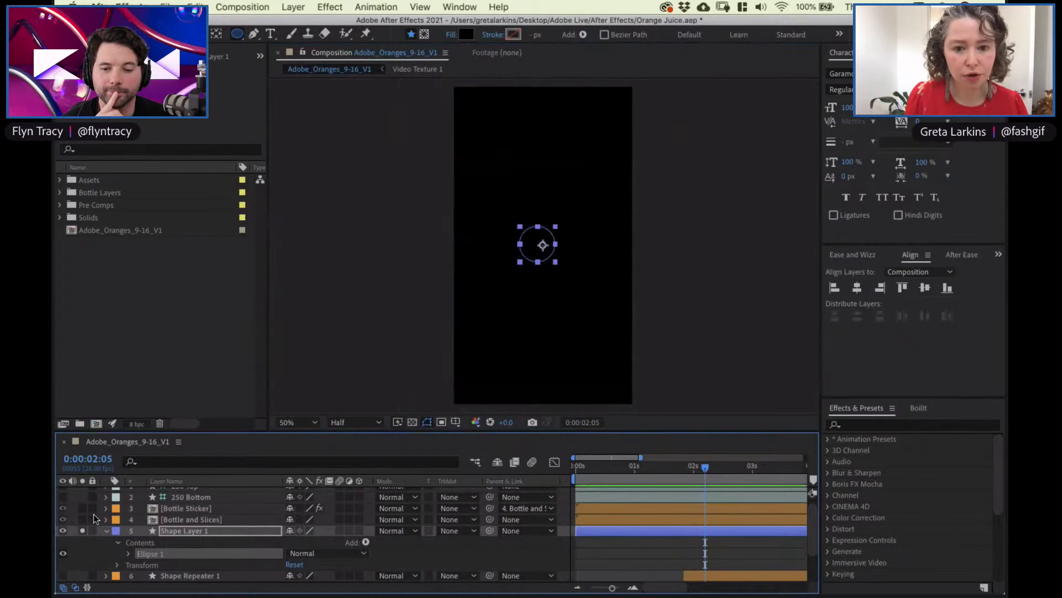
{"action": "left_click", "coordinate": [468, 34]}
{"action": "left_click", "coordinate": [250, 303]}
{"action": "left_click", "coordinate": [216, 320]}
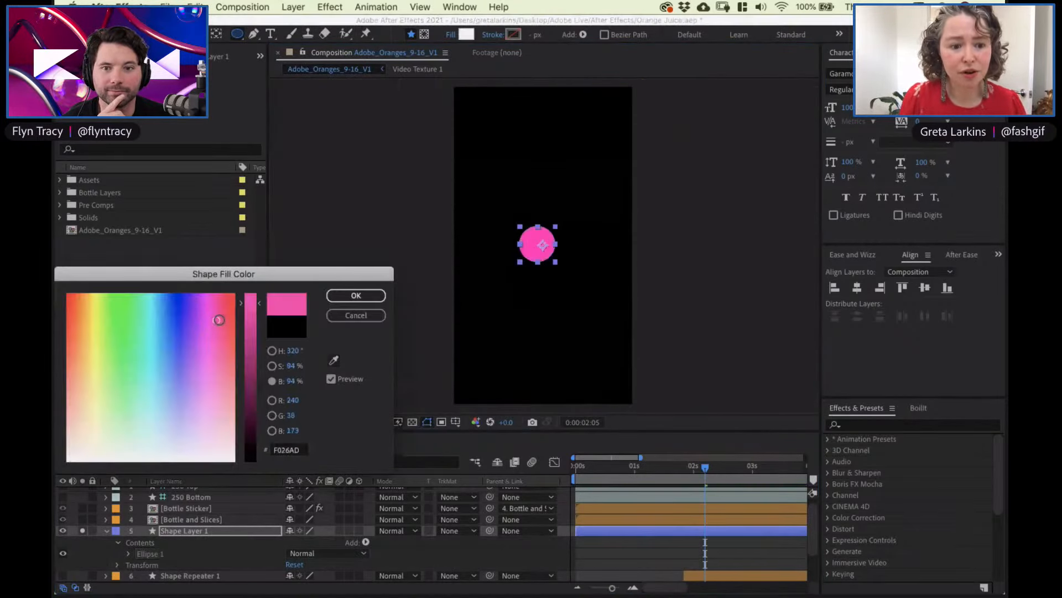
{"action": "left_click", "coordinate": [343, 299]}
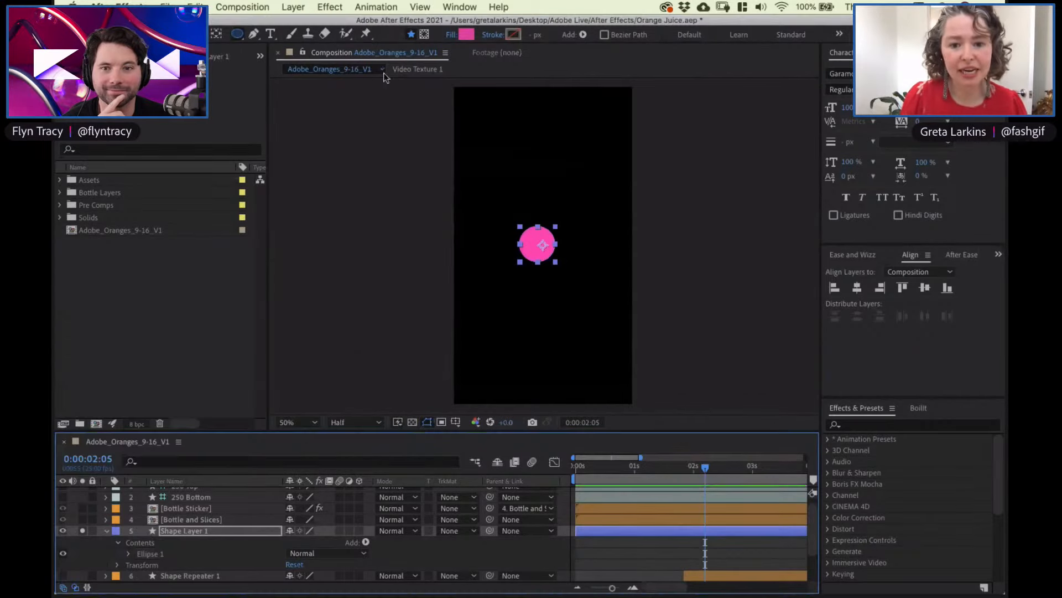
Centre the pink circle horizontally and vertically in the composition
{"action": "left_click", "coordinate": [216, 35]}
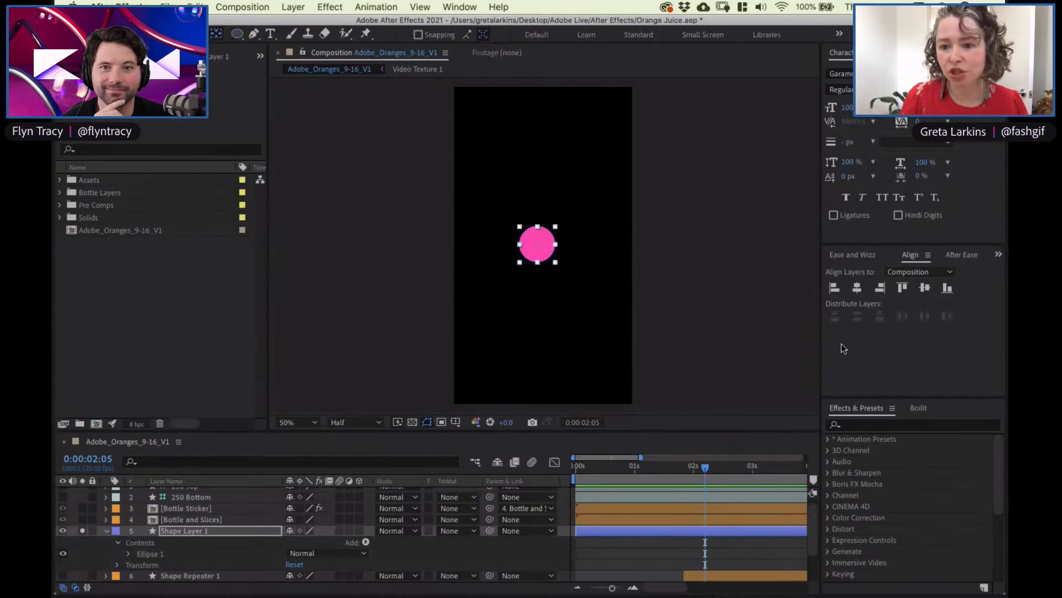
{"action": "left_click", "coordinate": [857, 287]}
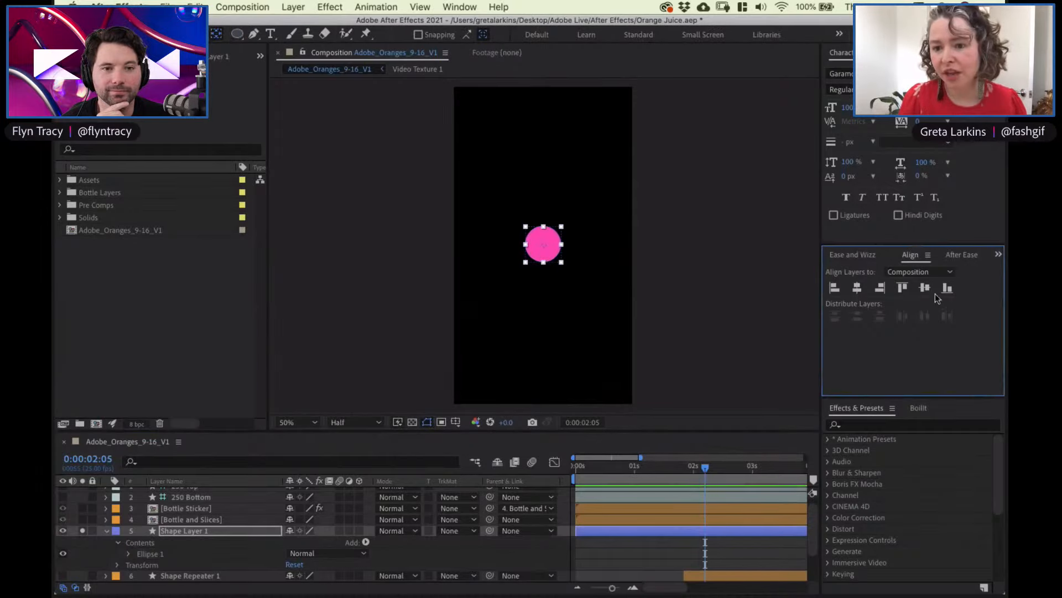
{"action": "left_click", "coordinate": [925, 287]}
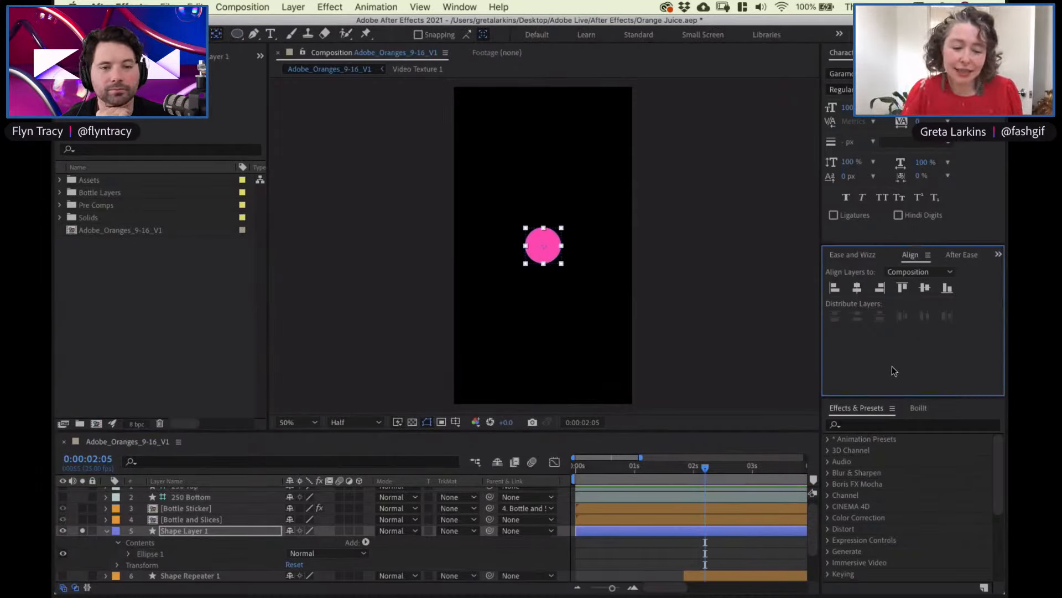
Reveal the circle's Ellipse Path 1 properties and set a Position keyframe at 0:00:00:00
{"action": "left_click", "coordinate": [129, 554]}
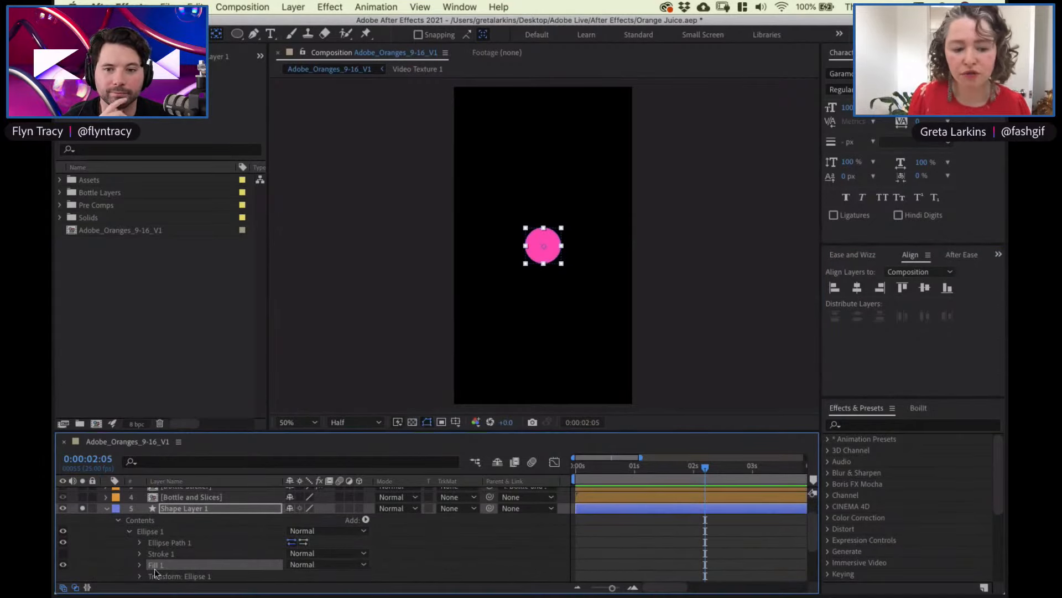
{"action": "left_click", "coordinate": [140, 542]}
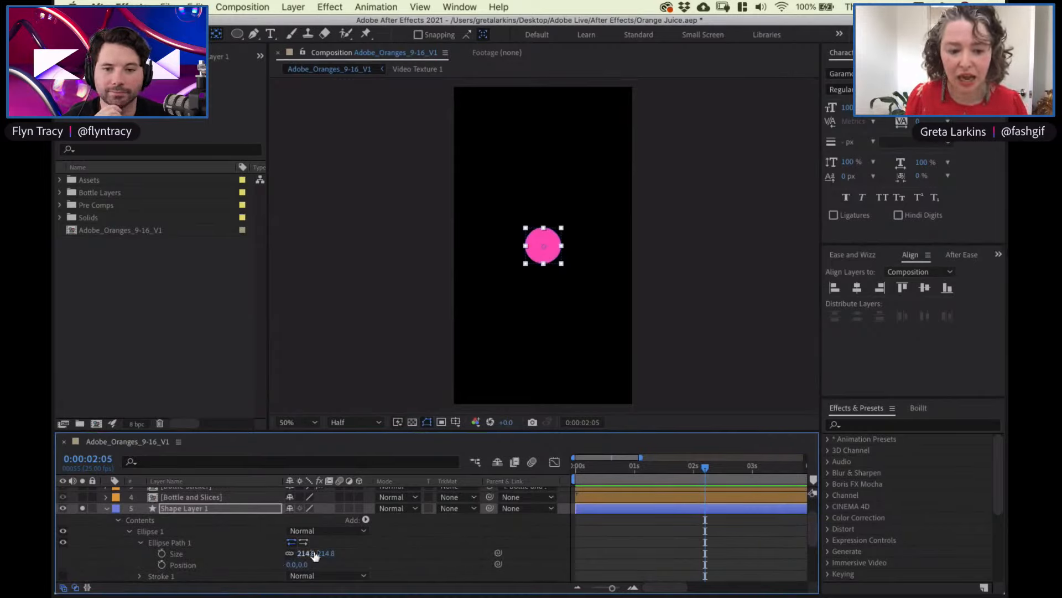
{"action": "left_click_drag", "start_coordinate": [712, 470], "coordinate": [563, 496]}
{"action": "left_click", "coordinate": [161, 565]}
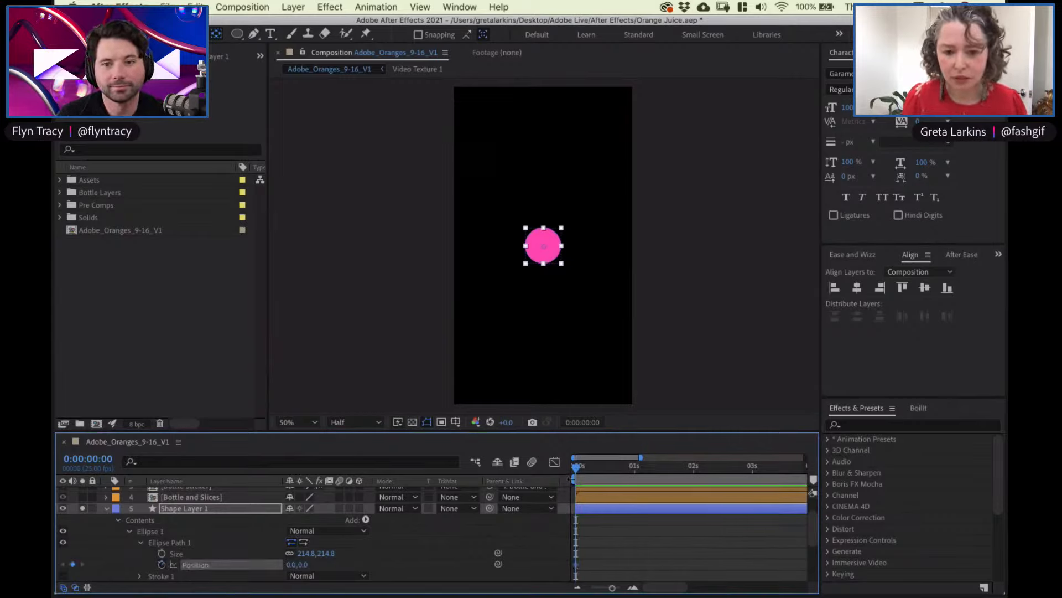
At 0:00:00:20, set the Ellipse Path 1 Position to 0, -500 so the circle animates upward
{"action": "key", "text": "shift+Page_Down"}
{"action": "key", "text": "shift+Page_Down"}
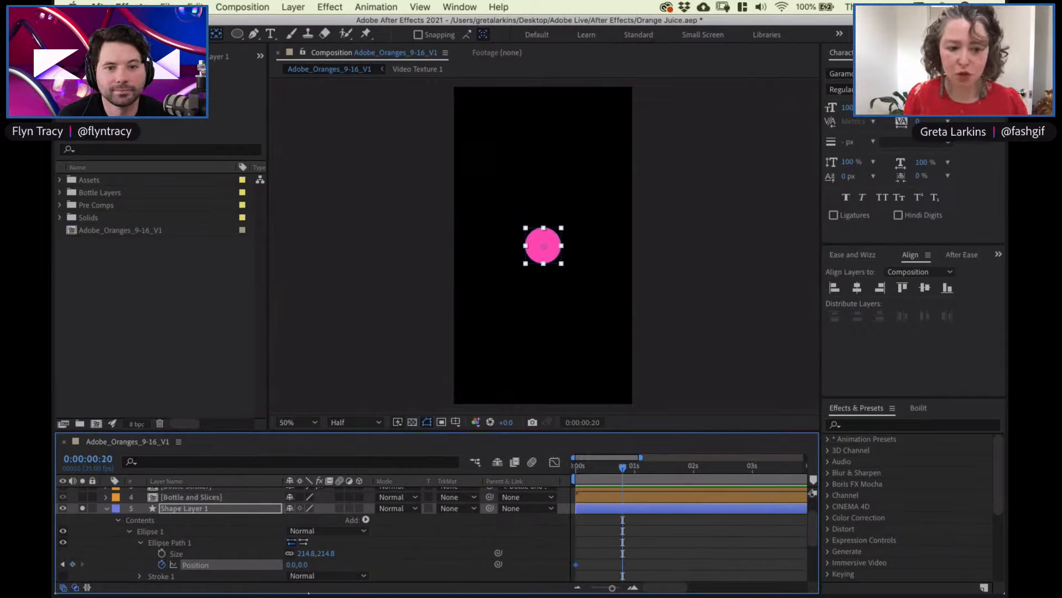
{"action": "left_click", "coordinate": [306, 564]}
{"action": "type", "text": "-500"}
{"action": "key", "text": "Return"}
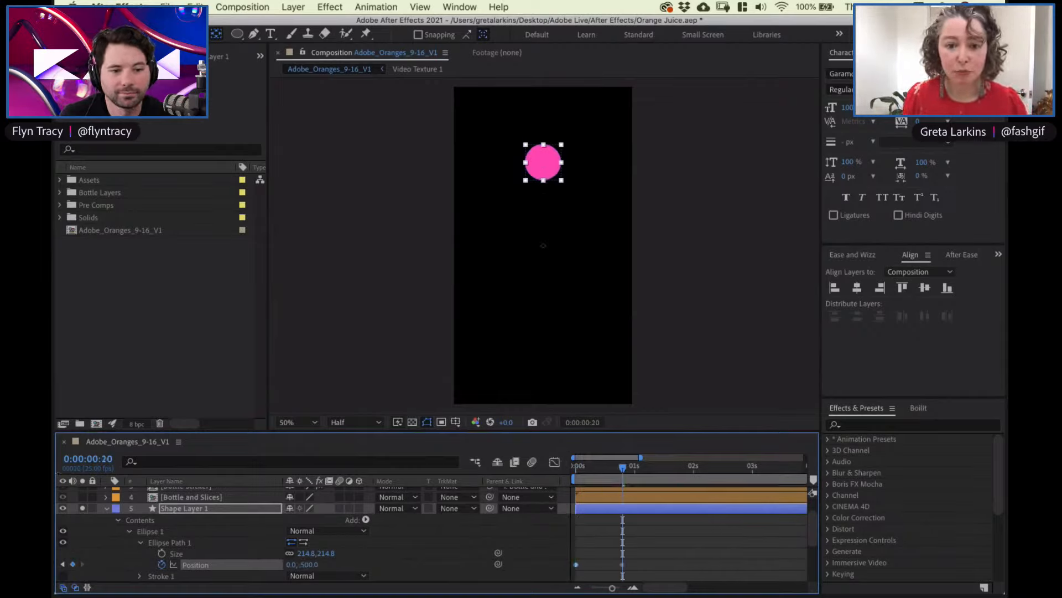
Set the circle's Ellipse Path 1 Position at 0:00:00:20 to 0, -729 and scrub back to the start
{"action": "left_click_drag", "start_coordinate": [313, 565], "coordinate": [172, 565]}
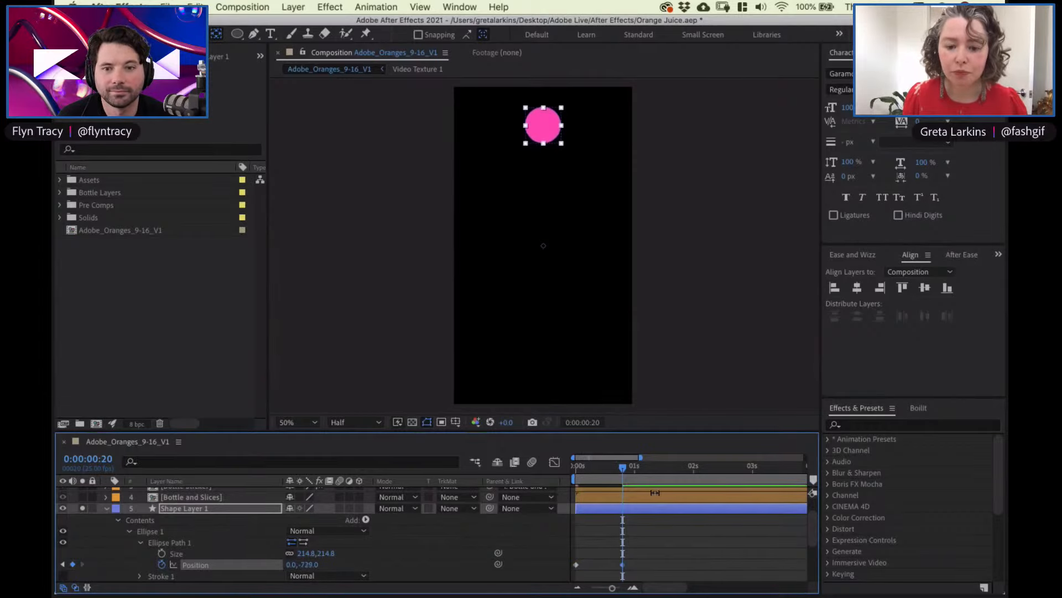
{"action": "left_click_drag", "start_coordinate": [629, 467], "coordinate": [580, 471]}
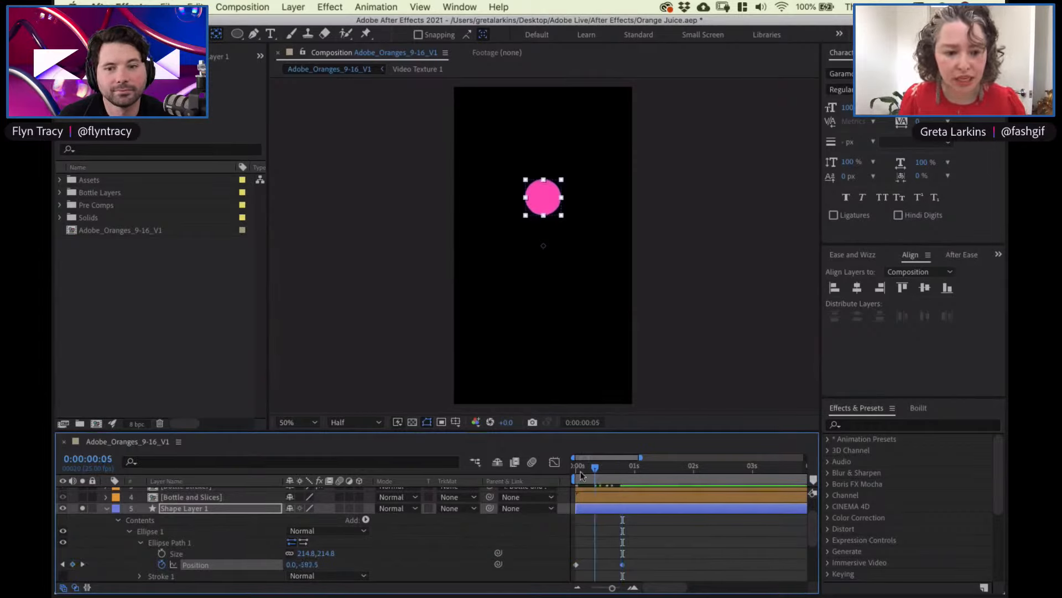
Keyframe the Ellipse Path 1 Size to grow from about 103 at 0:00:00:00 to 266.8 at 0:00:00:14
{"action": "left_click", "coordinate": [161, 553]}
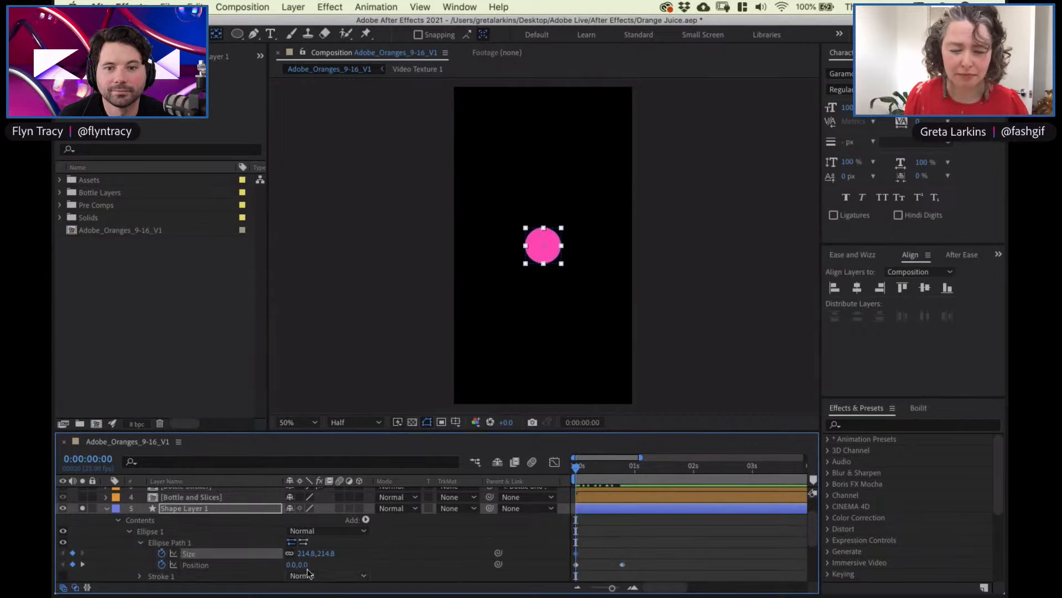
{"action": "left_click_drag", "start_coordinate": [327, 553], "coordinate": [272, 558]}
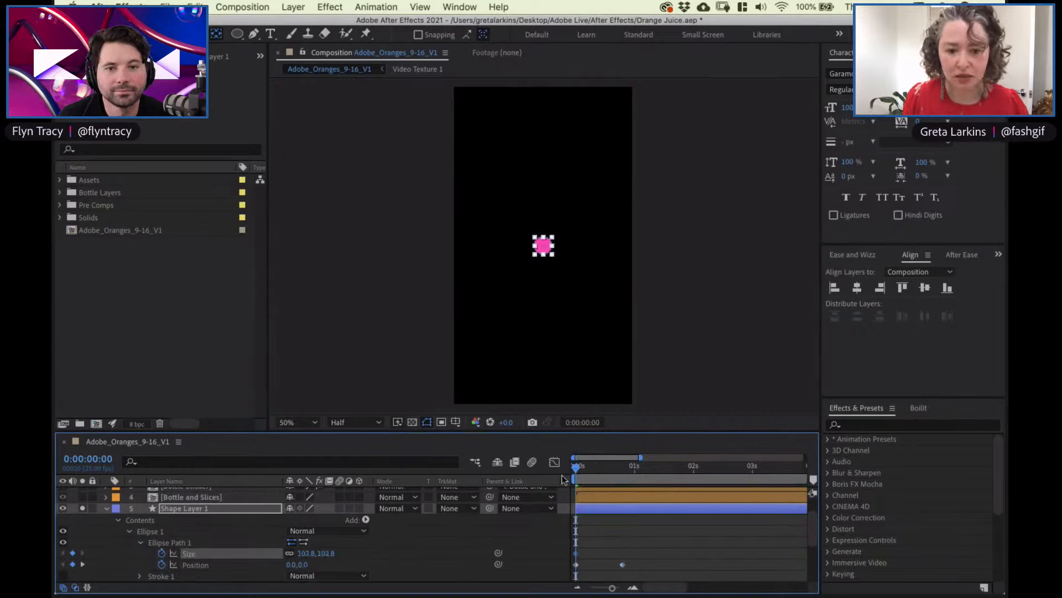
{"action": "left_click_drag", "start_coordinate": [575, 469], "coordinate": [609, 467]}
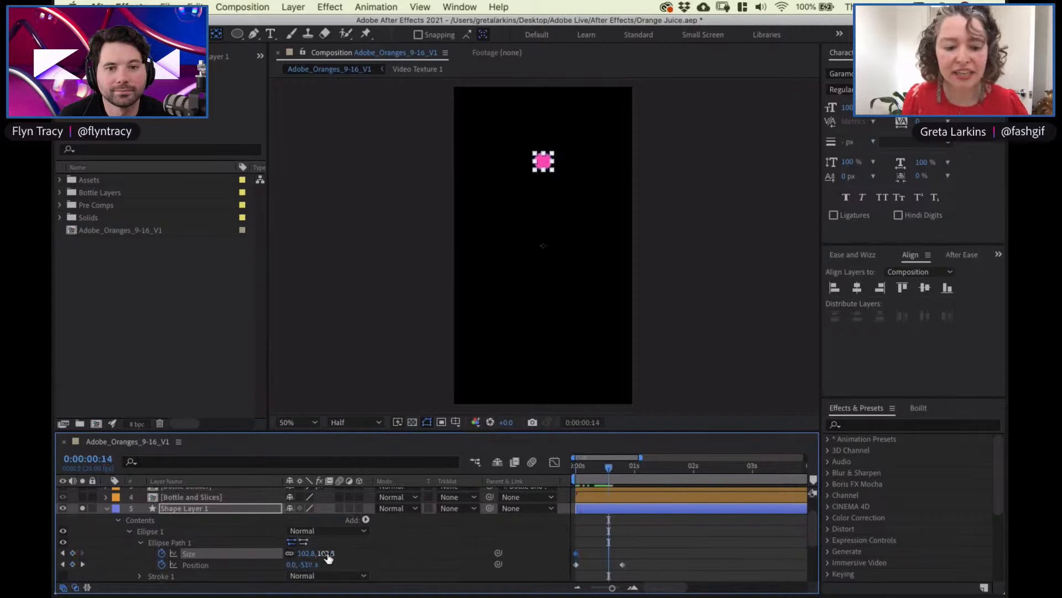
{"action": "left_click_drag", "start_coordinate": [325, 553], "coordinate": [413, 529]}
Apply Ease and Wizz Sine In + Out easing to all of the circle's Size and Position keyframes
{"action": "left_click_drag", "start_coordinate": [572, 575], "coordinate": [642, 533]}
{"action": "left_click", "coordinate": [843, 257]}
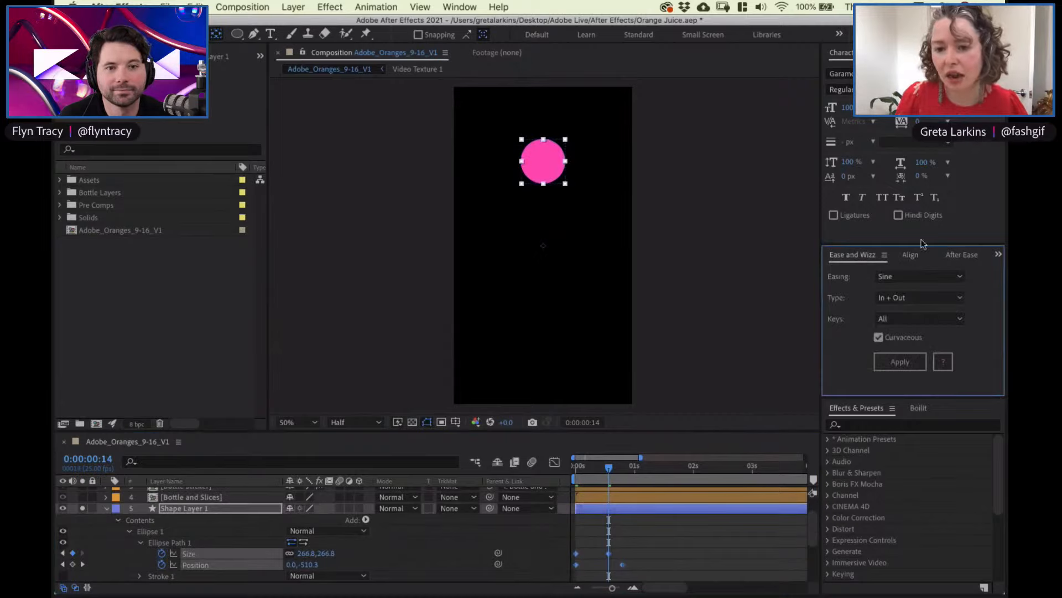
{"action": "left_click", "coordinate": [900, 361]}
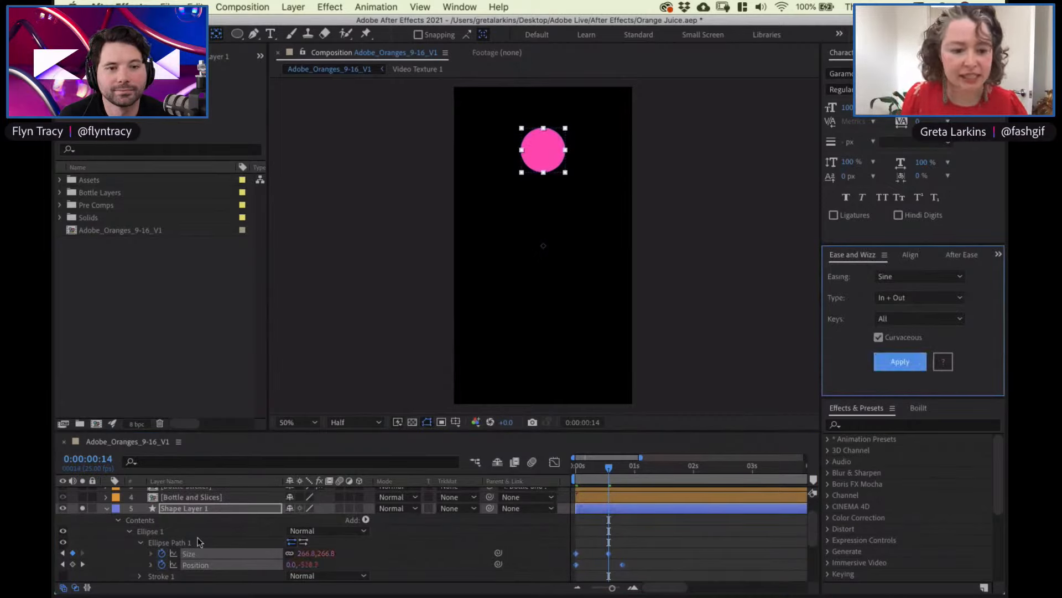
Preview the circle's eased animation and show only the keyframed properties of Shape Layer 1
{"action": "left_click", "coordinate": [106, 508]}
{"action": "key", "text": "space"}
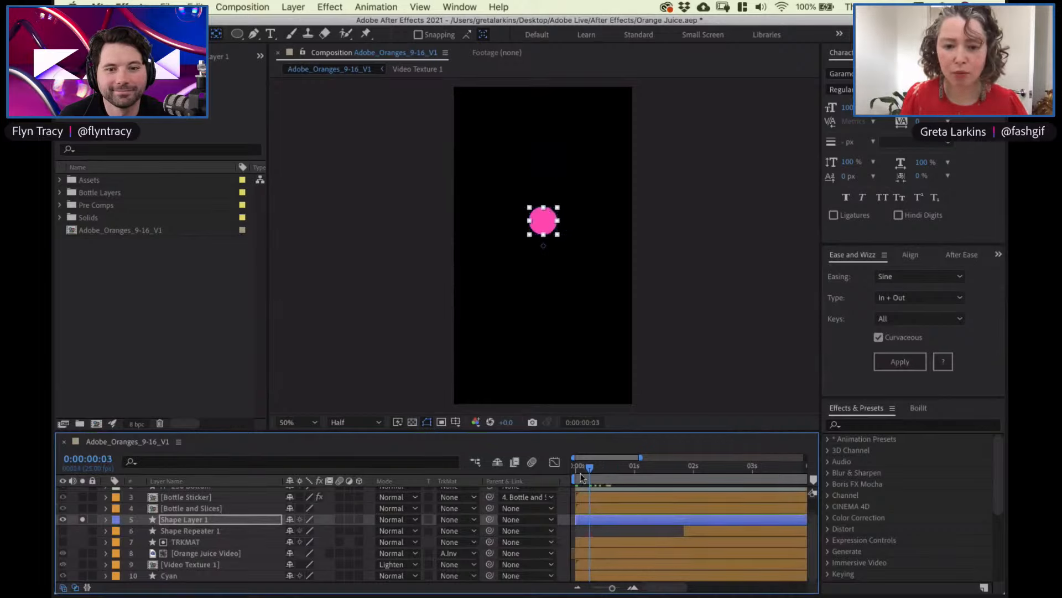
{"action": "key", "text": "space"}
{"action": "key", "text": "u"}
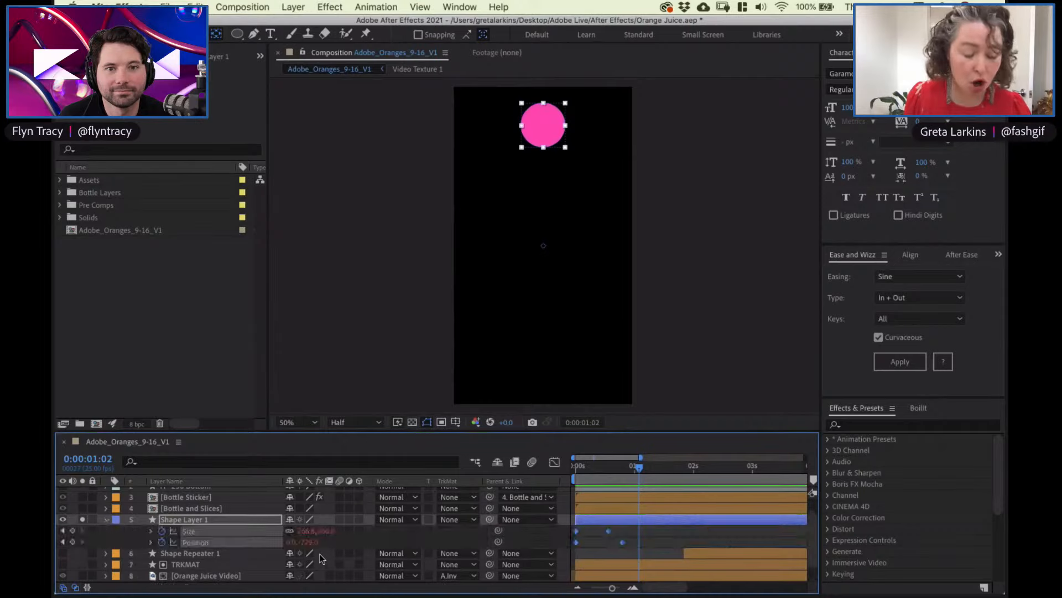
Add an empty group to the contents of Shape Layer 1 and move Ellipse 1 into it
{"action": "left_click", "coordinate": [105, 520]}
{"action": "left_click", "coordinate": [105, 520]}
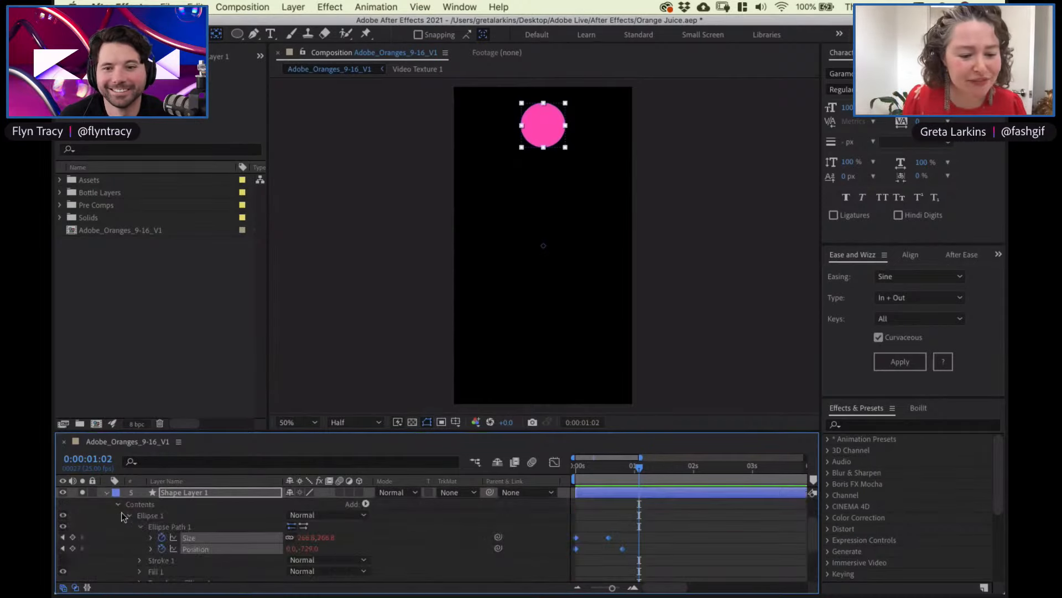
{"action": "left_click", "coordinate": [122, 515]}
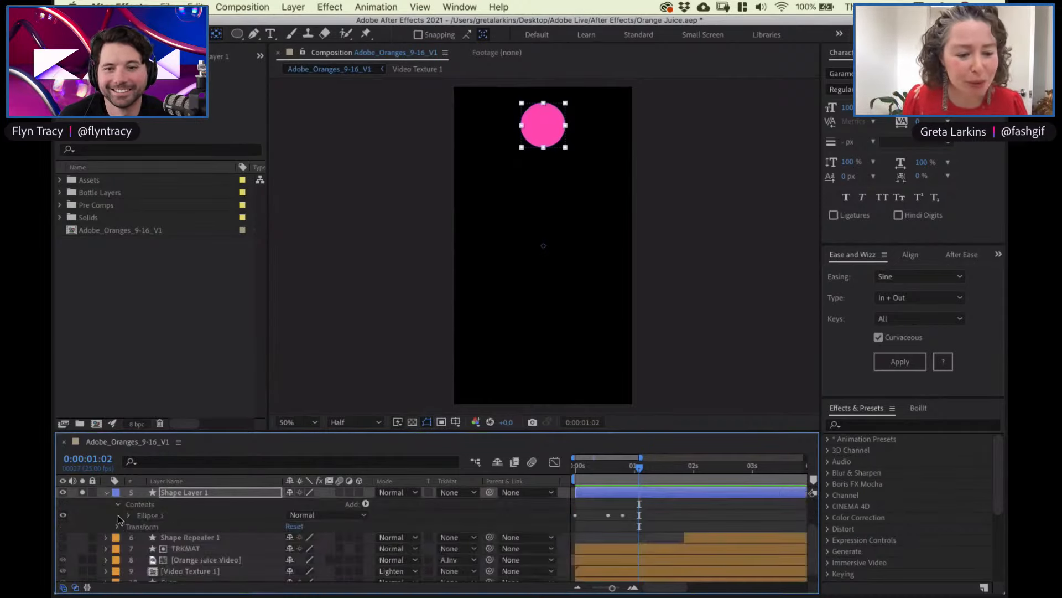
{"action": "left_click", "coordinate": [216, 505]}
{"action": "left_click", "coordinate": [366, 504]}
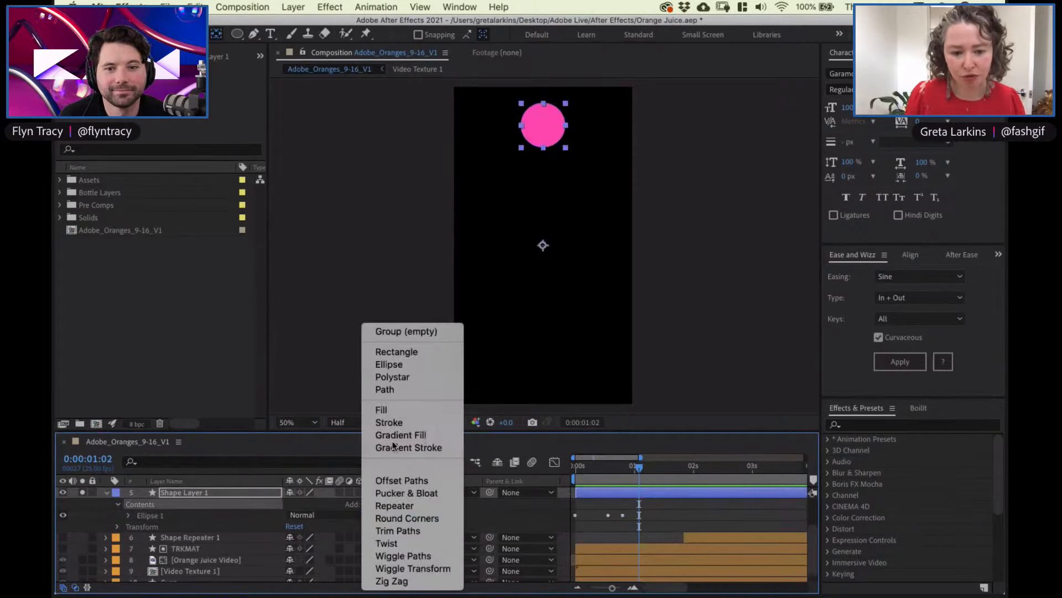
{"action": "left_click", "coordinate": [417, 331]}
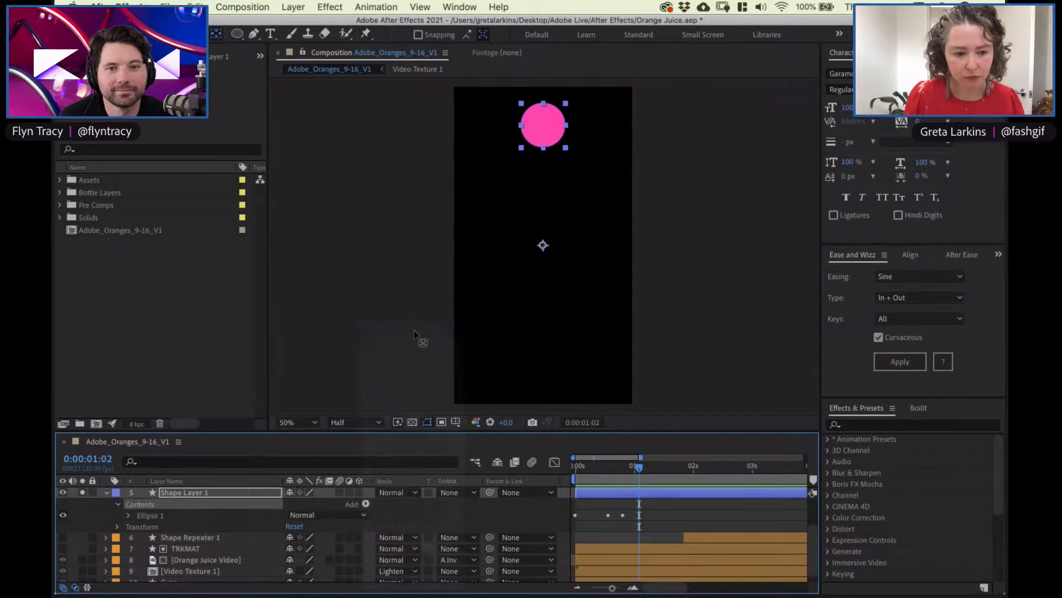
{"action": "left_click_drag", "start_coordinate": [168, 526], "coordinate": [168, 516]}
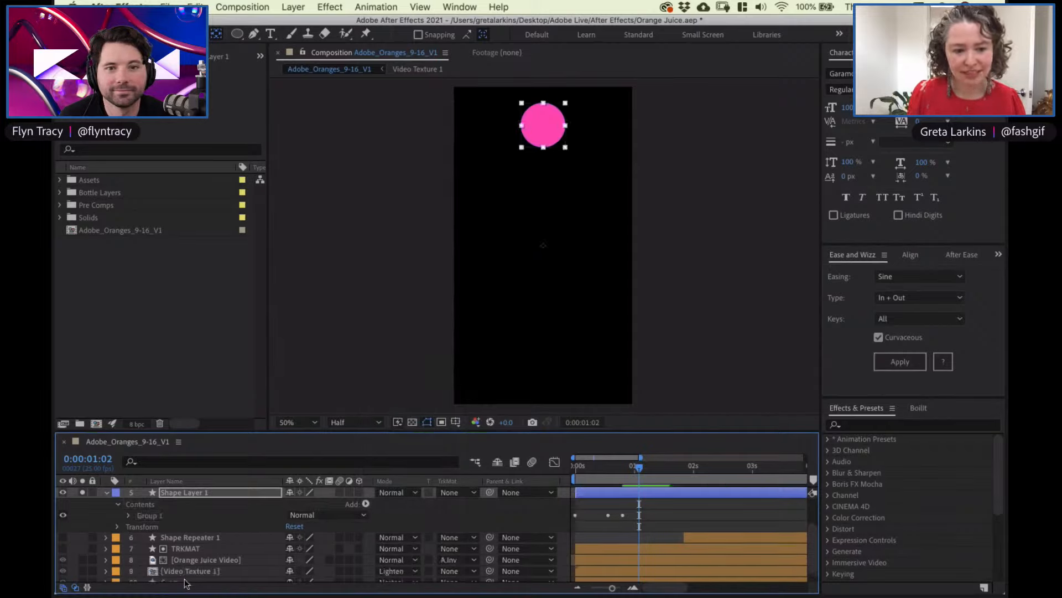
Add a Repeater to the contents of Shape Layer 1, outside Group 1
{"action": "left_click", "coordinate": [185, 503]}
{"action": "left_click", "coordinate": [366, 504]}
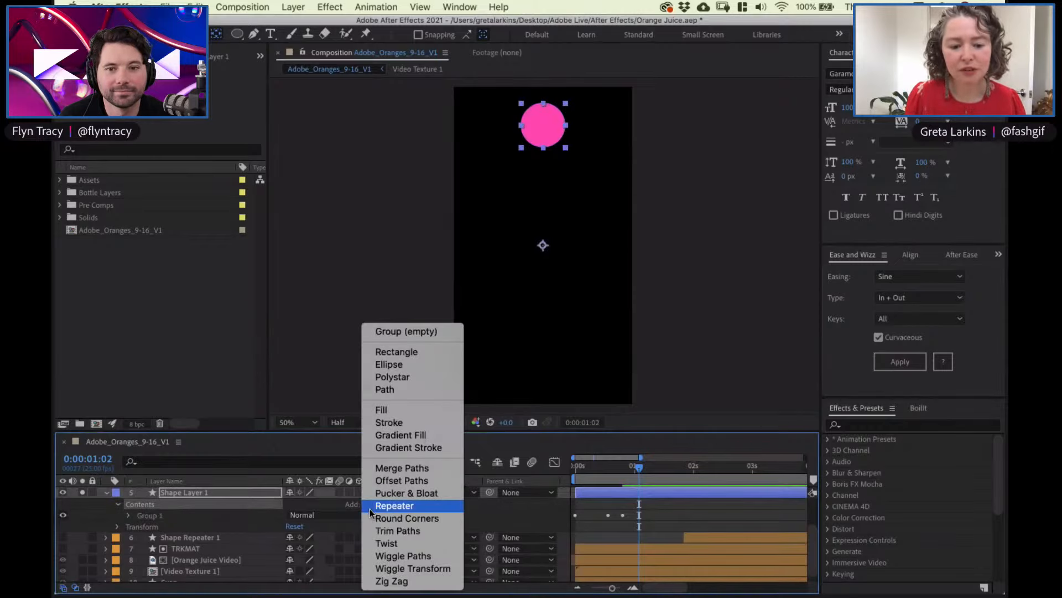
{"action": "left_click", "coordinate": [381, 506]}
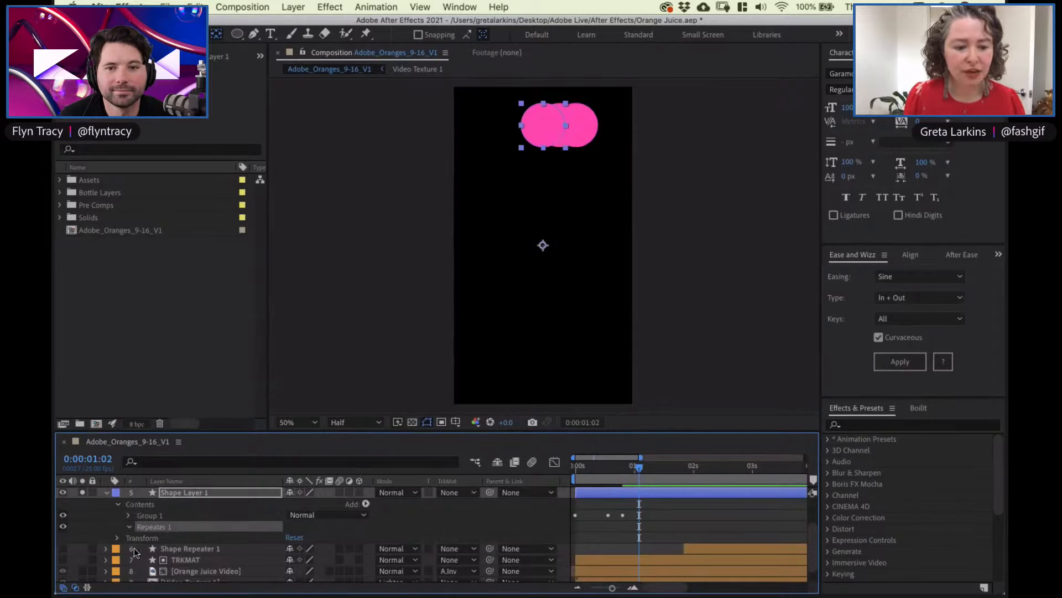
Set the number of Copies in Repeater 1 to 16
{"action": "left_click", "coordinate": [129, 527]}
{"action": "left_click_drag", "start_coordinate": [293, 544], "coordinate": [306, 564]}
{"action": "key", "text": "super+z"}
{"action": "left_click", "coordinate": [294, 537]}
{"action": "type", "text": "16"}
{"action": "key", "text": "Return"}
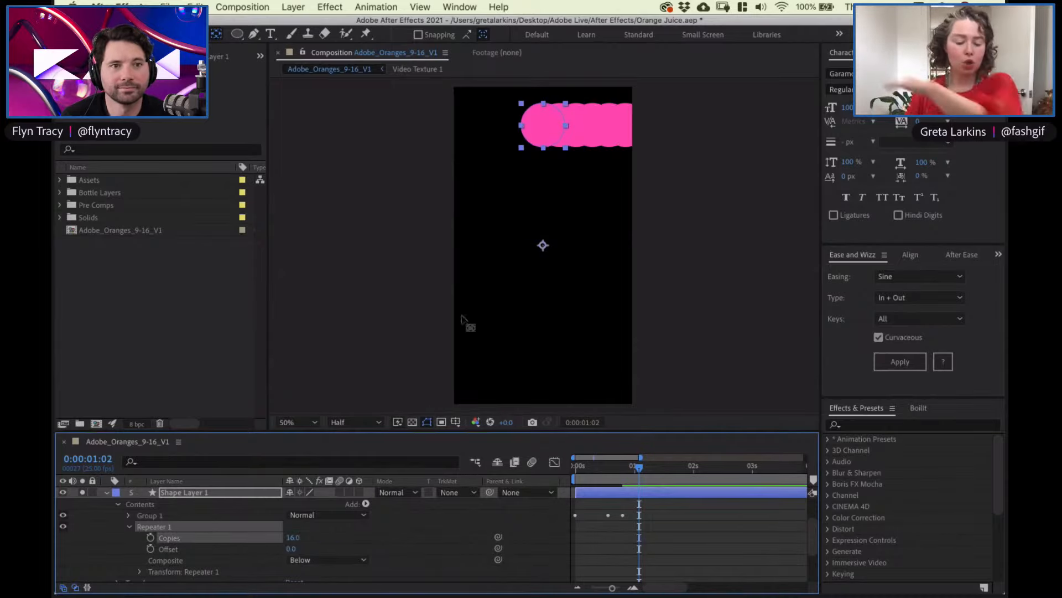
Switch to the browser to consult the radial Shape Layer Repeater tutorial and return to the repeater settings in After Effects
{"action": "key", "text": "super+Tab"}
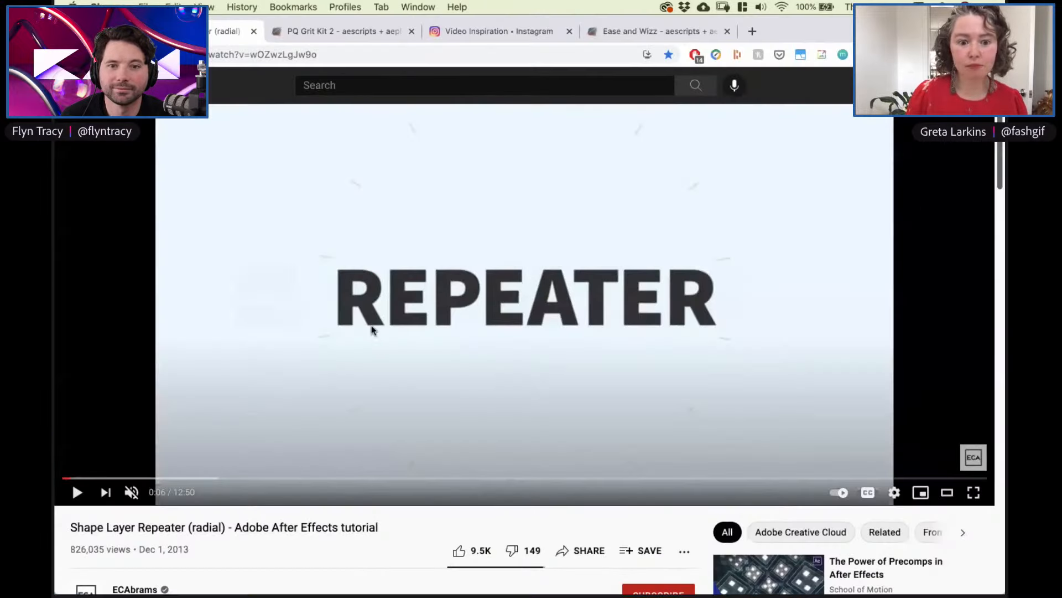
{"action": "key", "text": "super+Tab"}
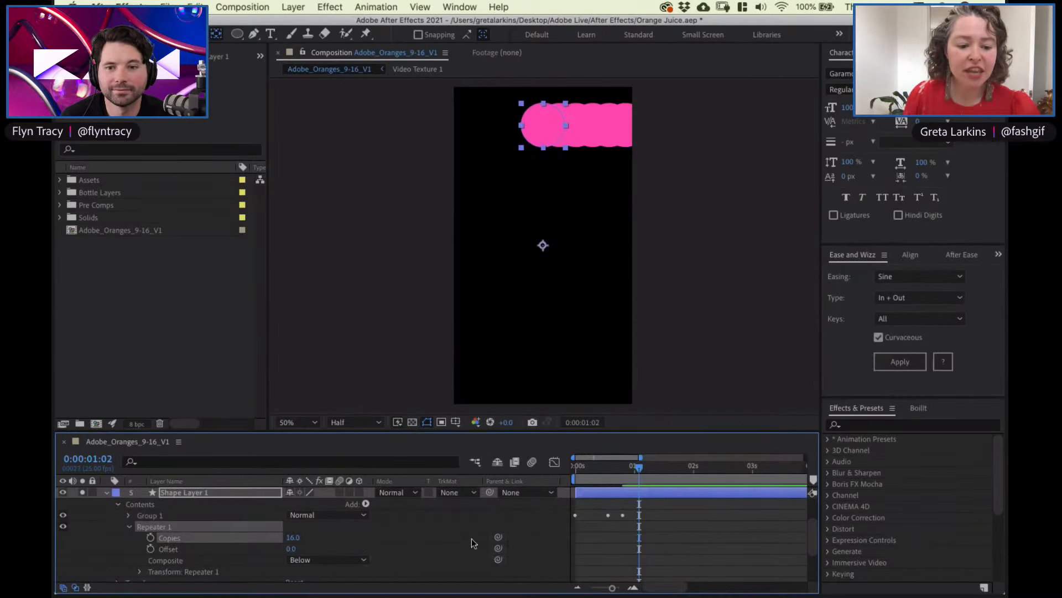
{"action": "scroll", "coordinate": [772, 544], "scroll_direction": "down", "scroll_amount": 2}
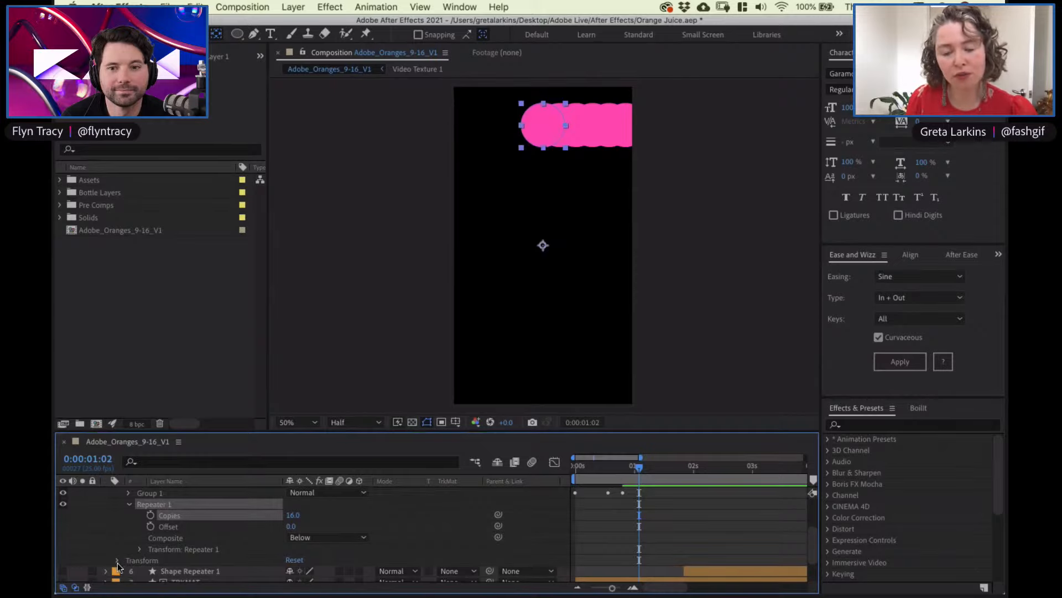
Set the horizontal position offset in Repeater 1's transform to 0
{"action": "left_click", "coordinate": [139, 549]}
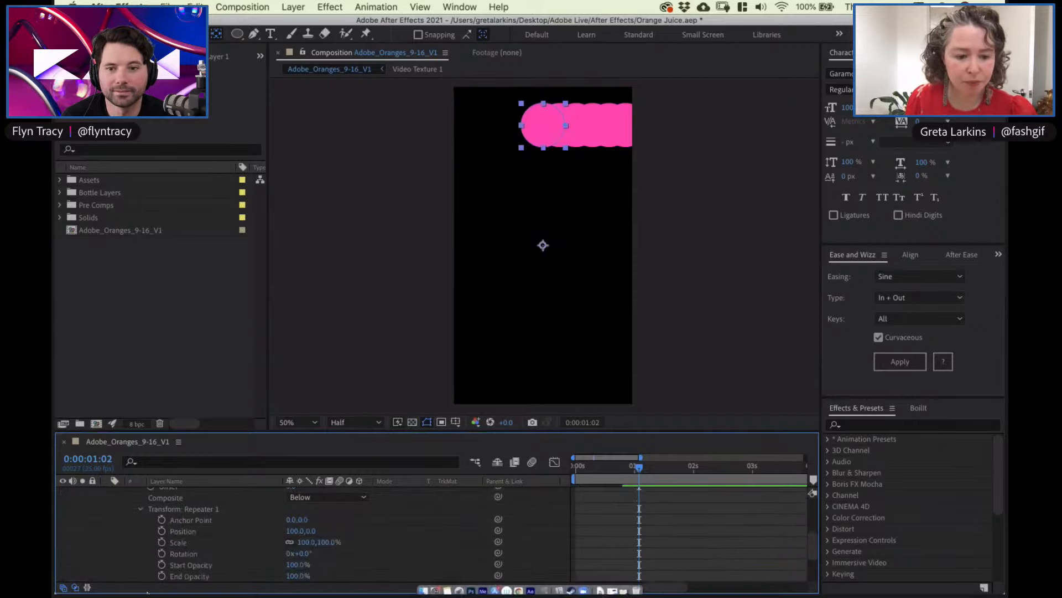
{"action": "left_click", "coordinate": [292, 530]}
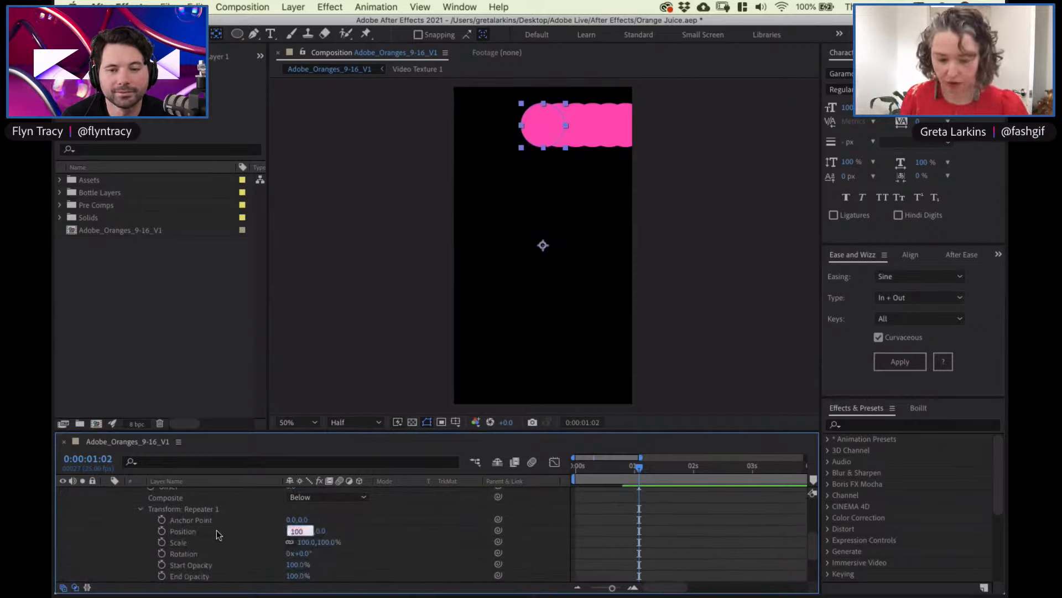
{"action": "type", "text": "0"}
{"action": "key", "text": "Return"}
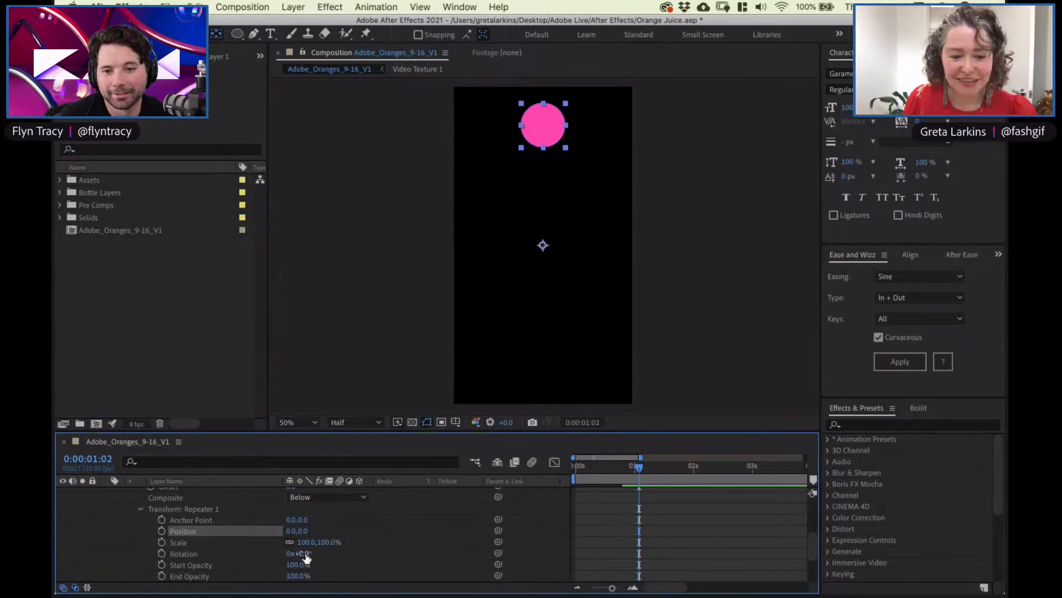
Set Repeater 1's transform rotation to 360/16 so the circles form an even ring, and play the animation from the start
{"action": "left_click_drag", "start_coordinate": [306, 555], "coordinate": [315, 551]}
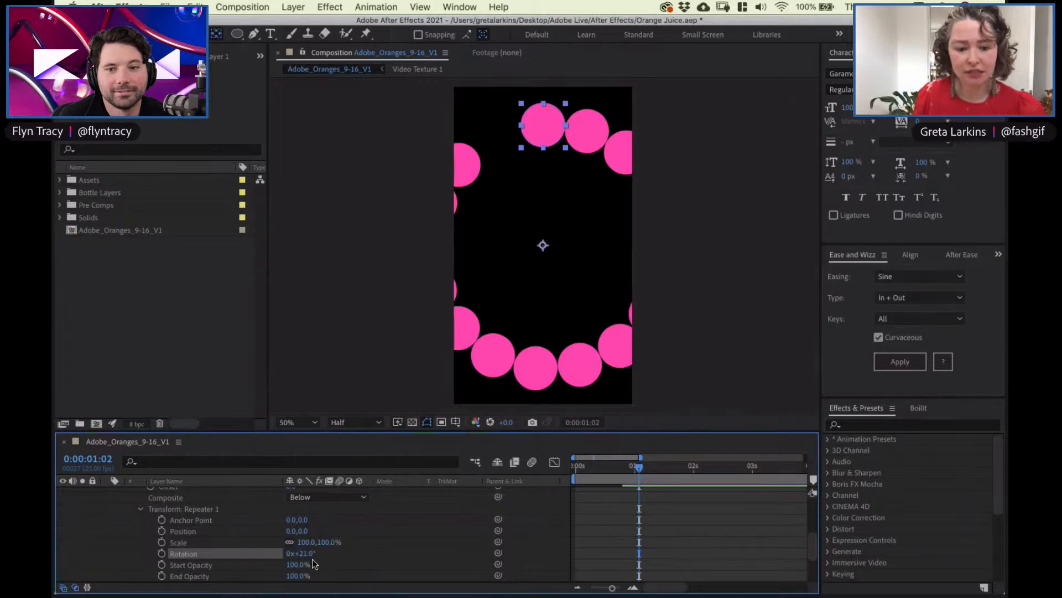
{"action": "left_click", "coordinate": [306, 552]}
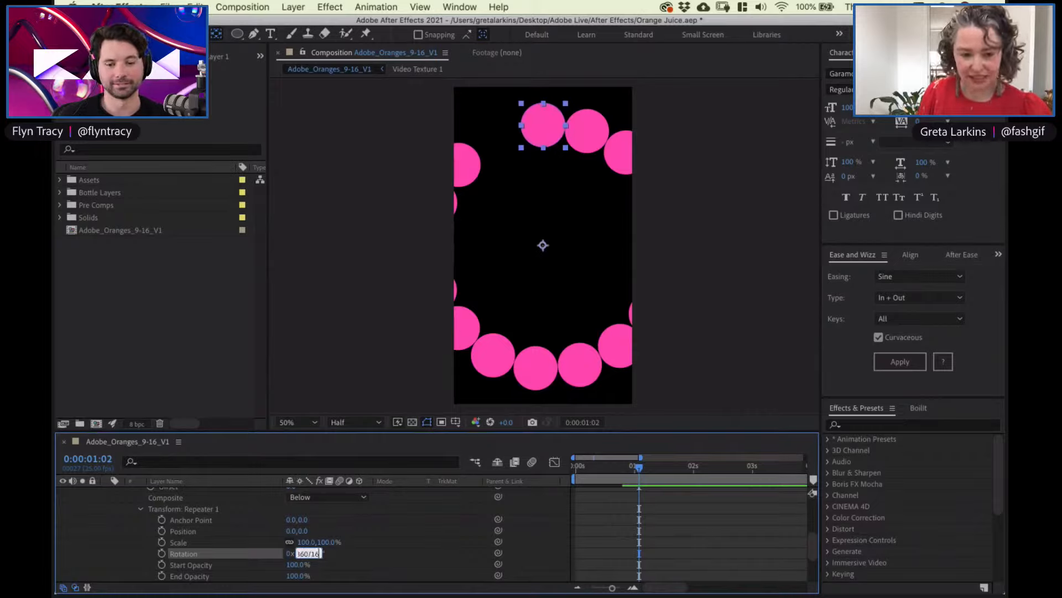
{"action": "type", "text": "360/16"}
{"action": "key", "text": "Return"}
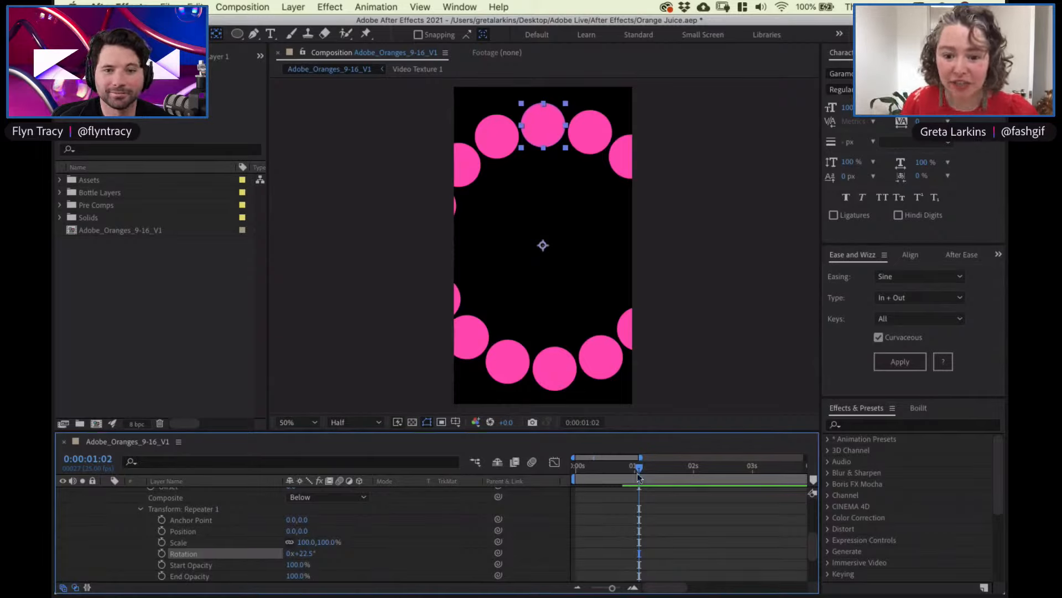
{"action": "left_click_drag", "start_coordinate": [642, 467], "coordinate": [576, 468]}
{"action": "key", "text": "space"}
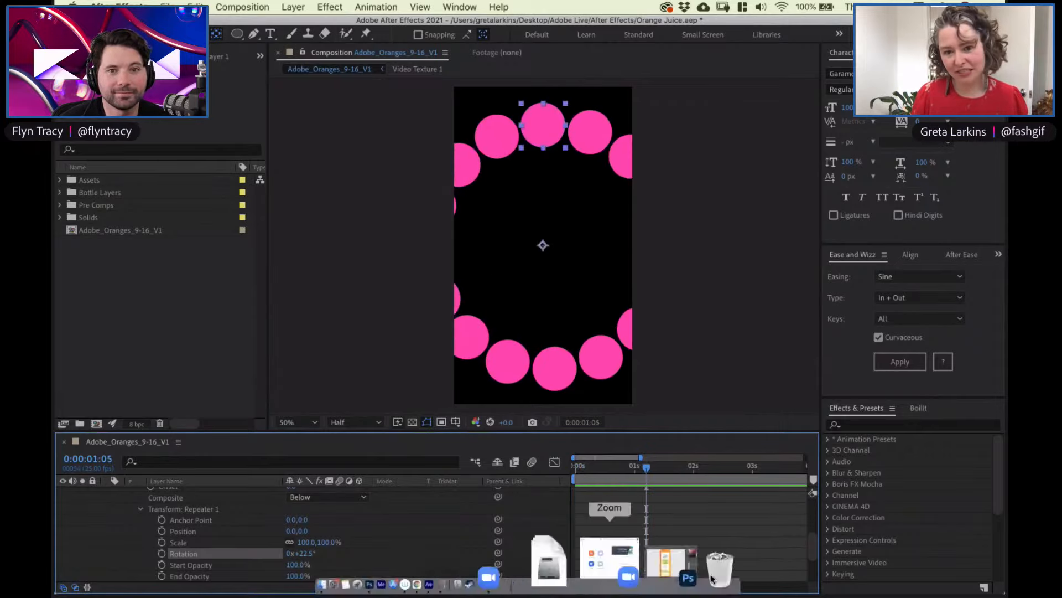
Start Scale and Position keyframes in Shape Layer 1's main transform at 0:00:00:00
{"action": "left_click_drag", "start_coordinate": [816, 556], "coordinate": [755, 531]}
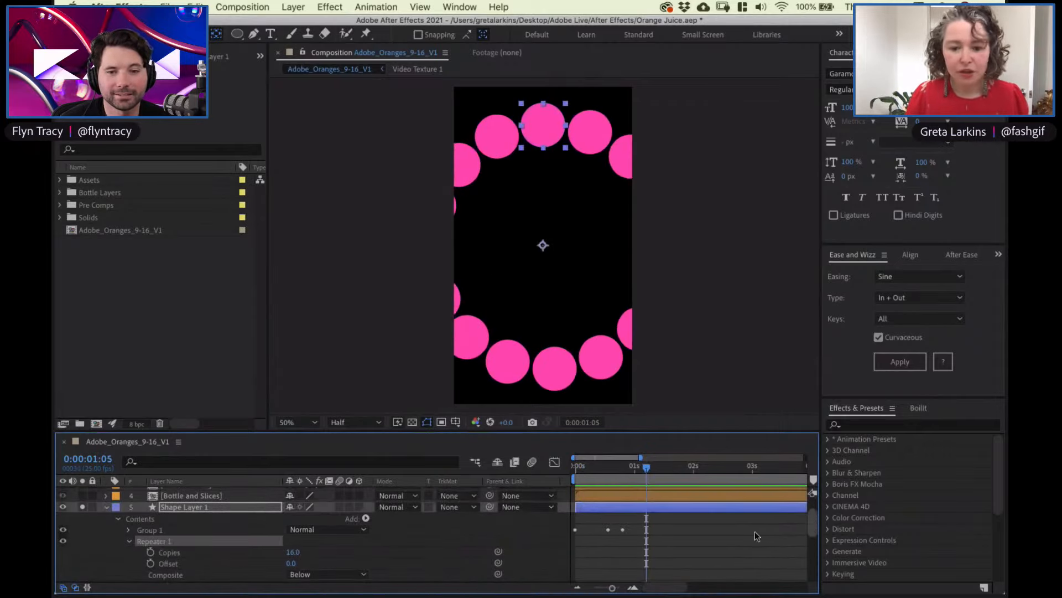
{"action": "left_click", "coordinate": [129, 541]}
{"action": "left_click", "coordinate": [117, 553]}
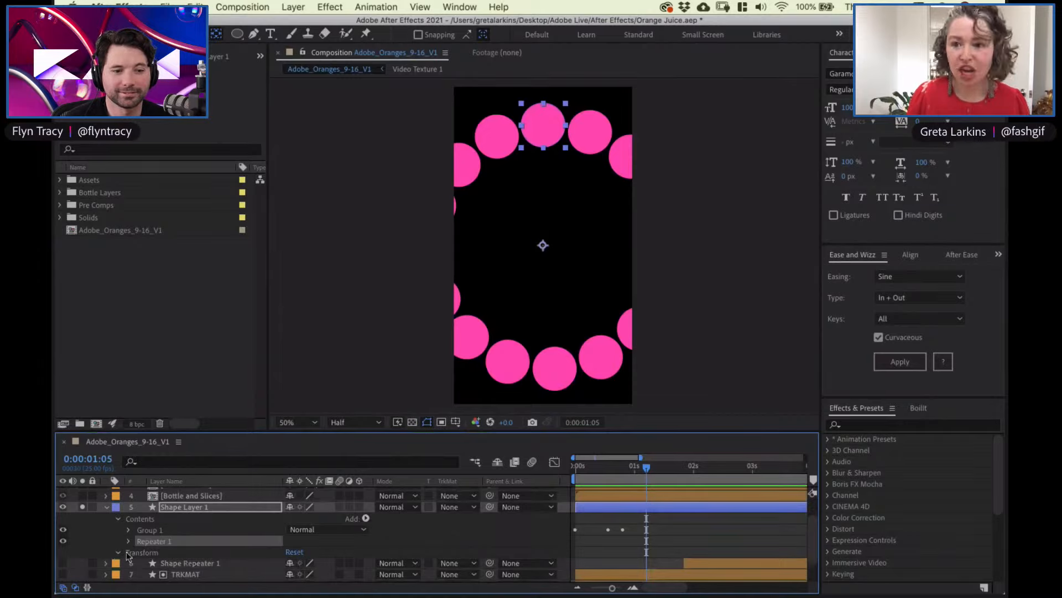
{"action": "scroll", "coordinate": [569, 487], "scroll_direction": "down", "scroll_amount": 2}
{"action": "key", "text": "Home"}
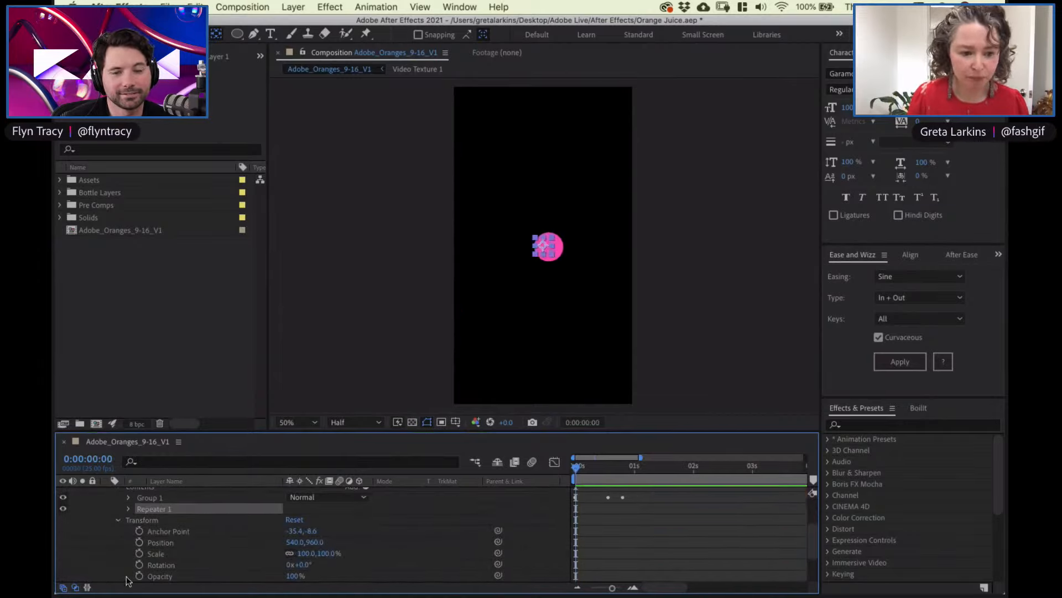
{"action": "left_click", "coordinate": [139, 554]}
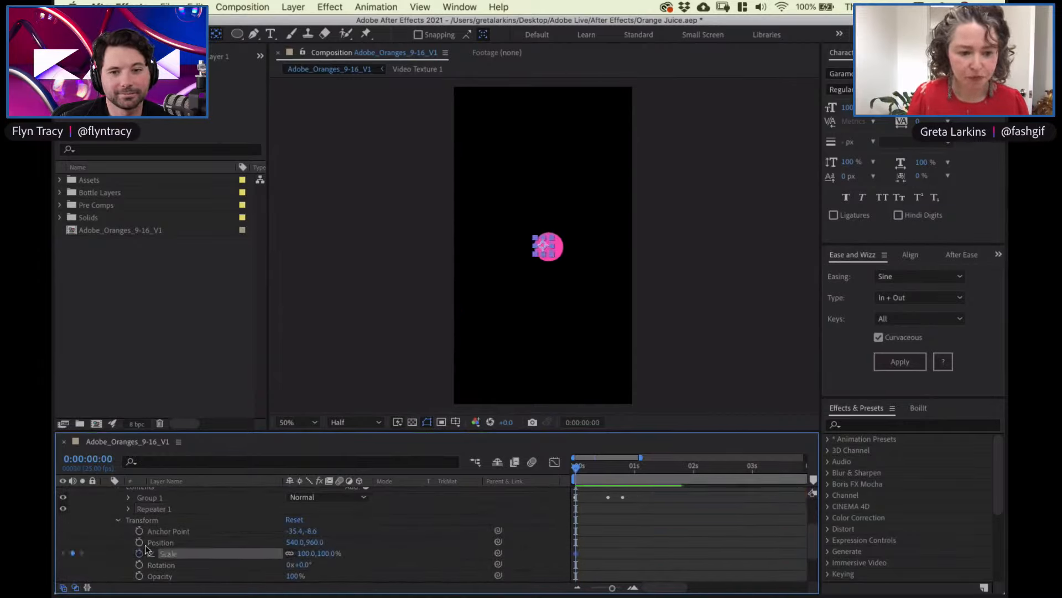
{"action": "left_click", "coordinate": [140, 542]}
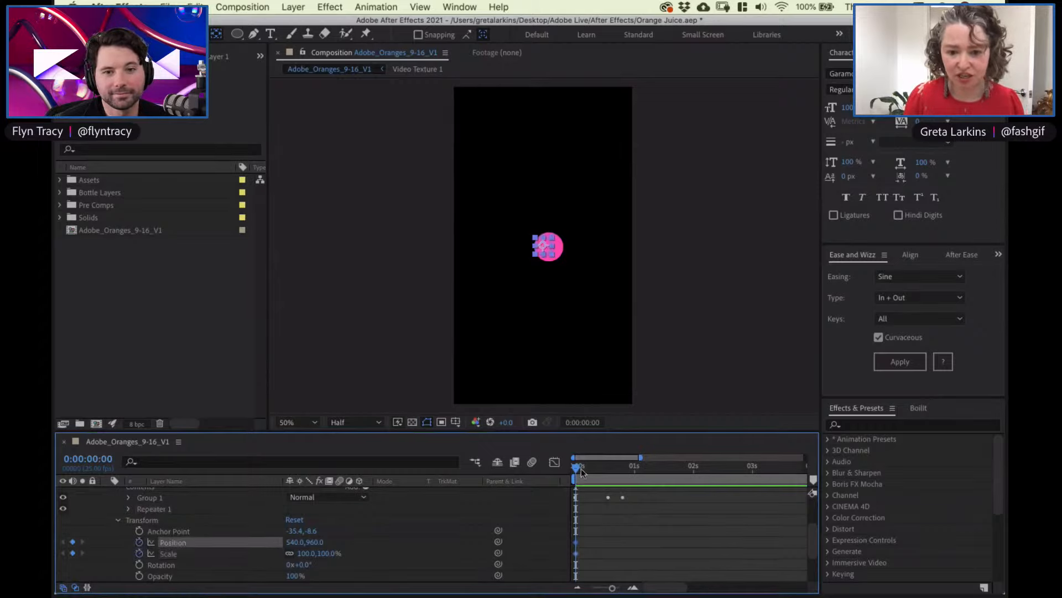
Keyframe Shape Layer 1's overall scale at 153% at 0:00:00:13
{"action": "left_click_drag", "start_coordinate": [581, 471], "coordinate": [607, 469]}
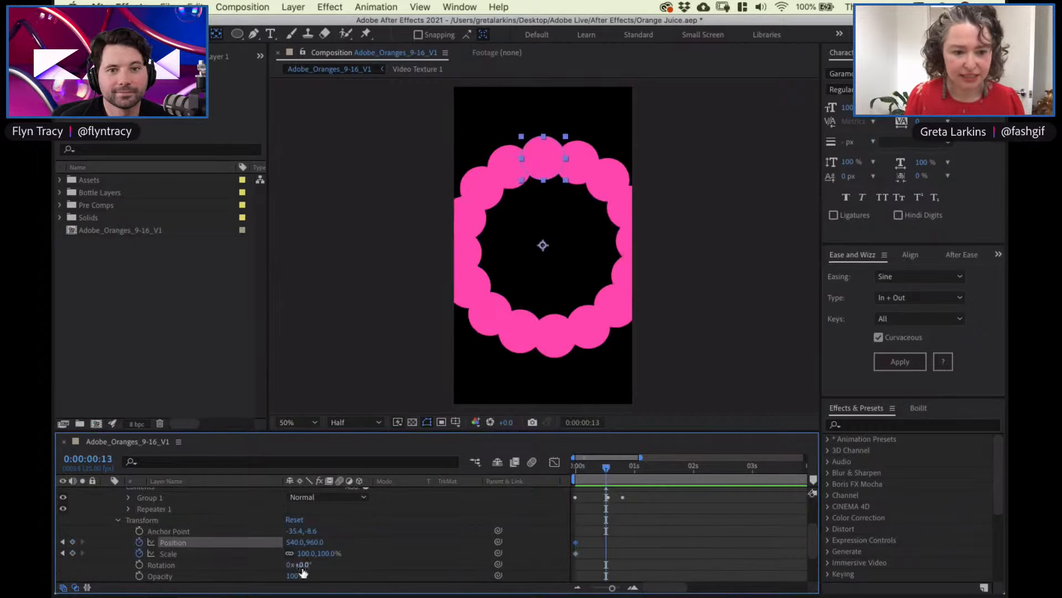
{"action": "left_click_drag", "start_coordinate": [328, 555], "coordinate": [353, 534]}
{"action": "key", "text": "super+z"}
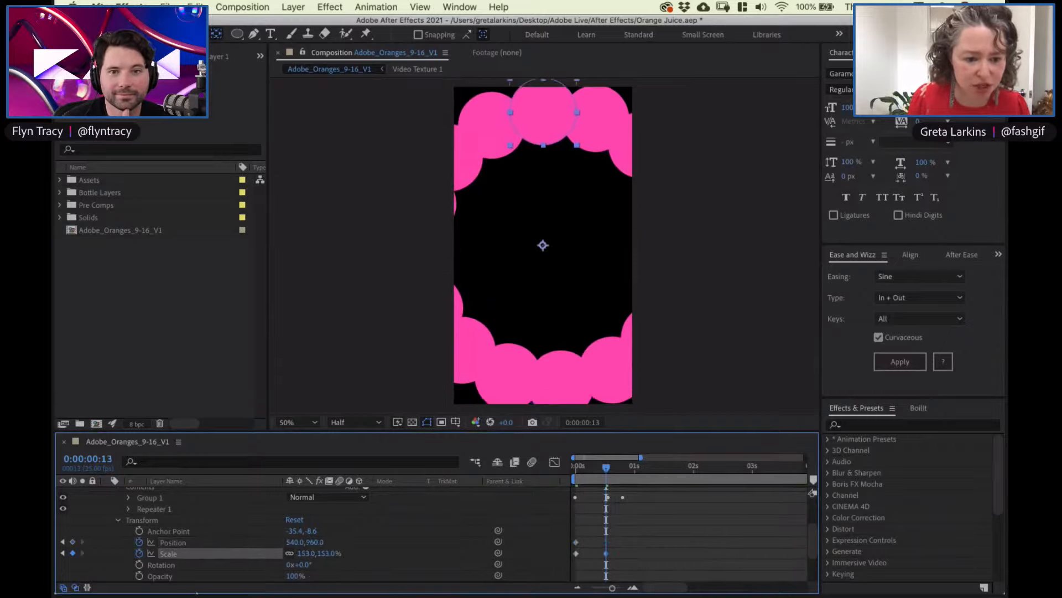
Animate Shape Layer 1's overall rotation from 0° at the first frame to 167° at 0:00:00:14
{"action": "key", "text": "Home"}
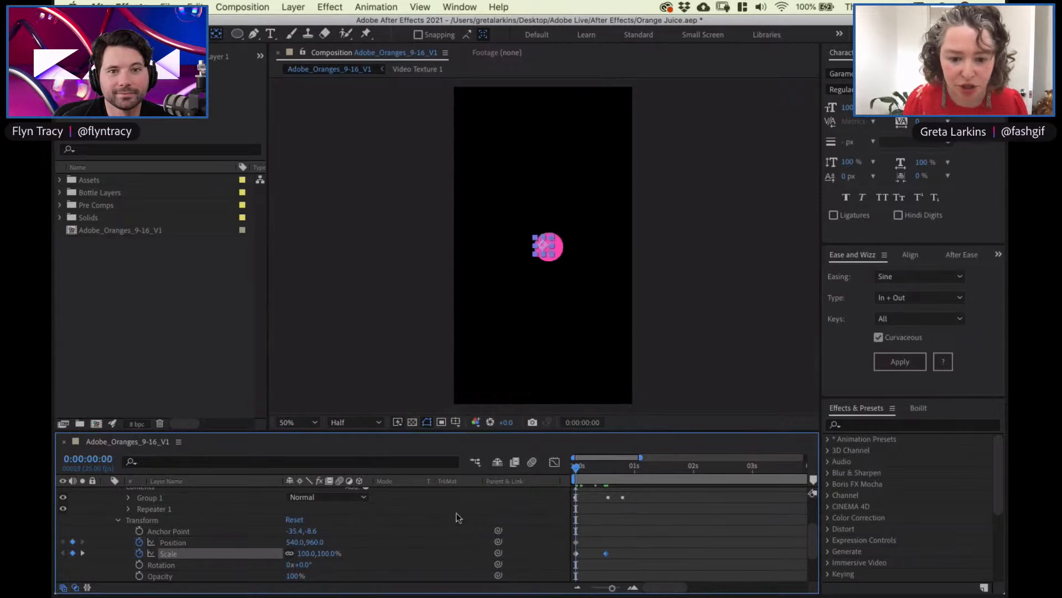
{"action": "left_click", "coordinate": [139, 565]}
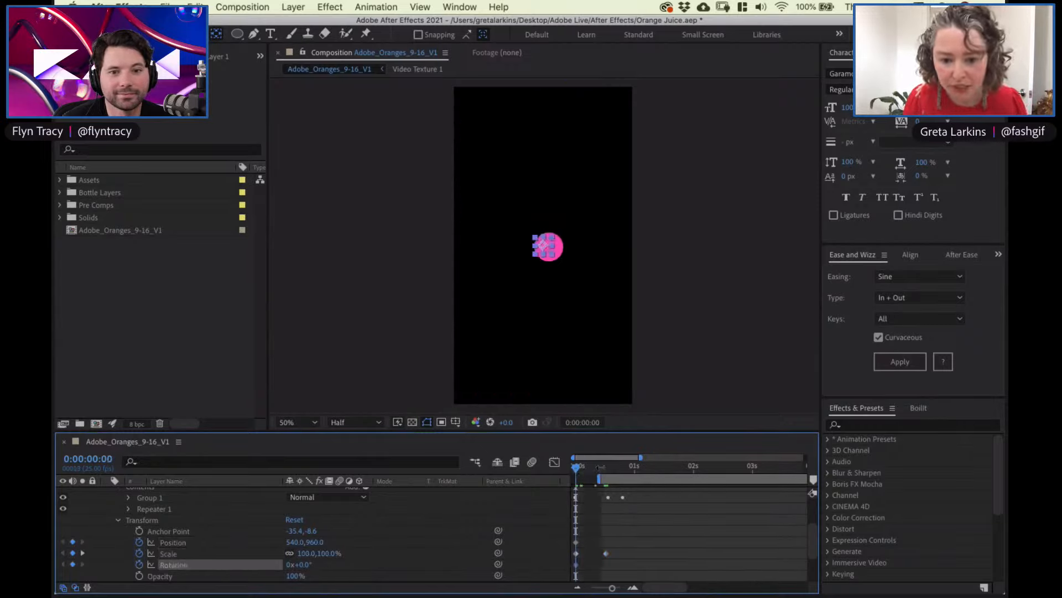
{"action": "left_click_drag", "start_coordinate": [577, 469], "coordinate": [609, 468]}
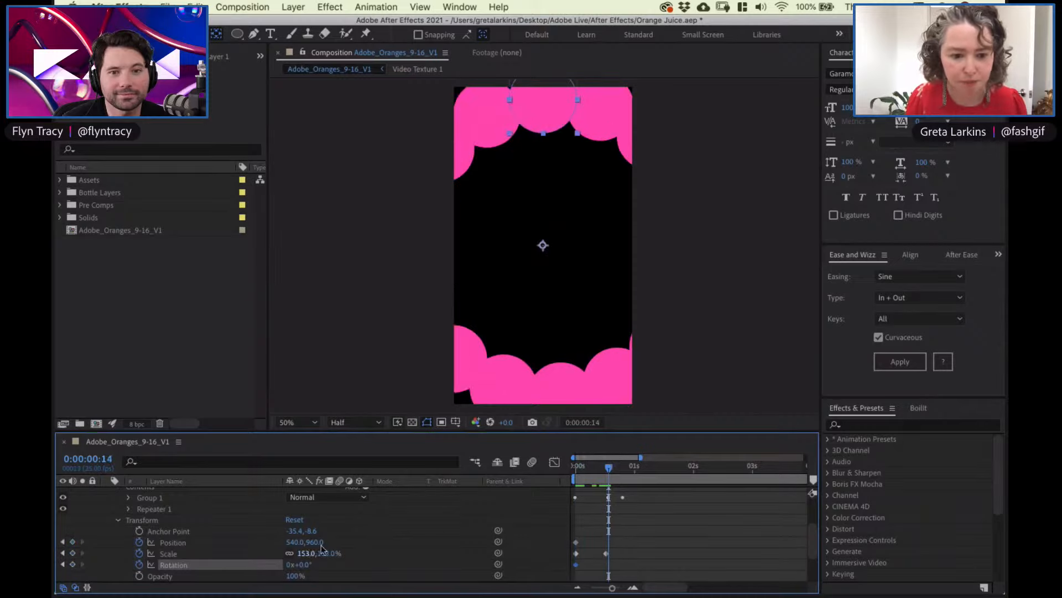
{"action": "left_click_drag", "start_coordinate": [304, 564], "coordinate": [812, 541]}
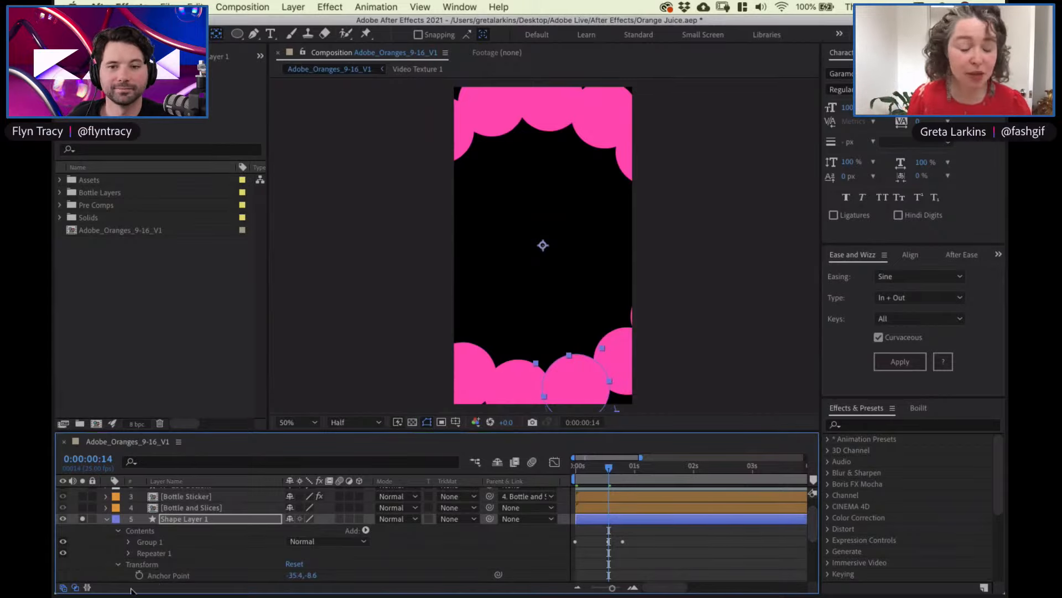
Reveal Shape Layer 1's keyframes, move the circle's Position keyframe at 0:00:00:20 farther outward past the frame edges, and preview from the start
{"action": "left_click", "coordinate": [129, 542]}
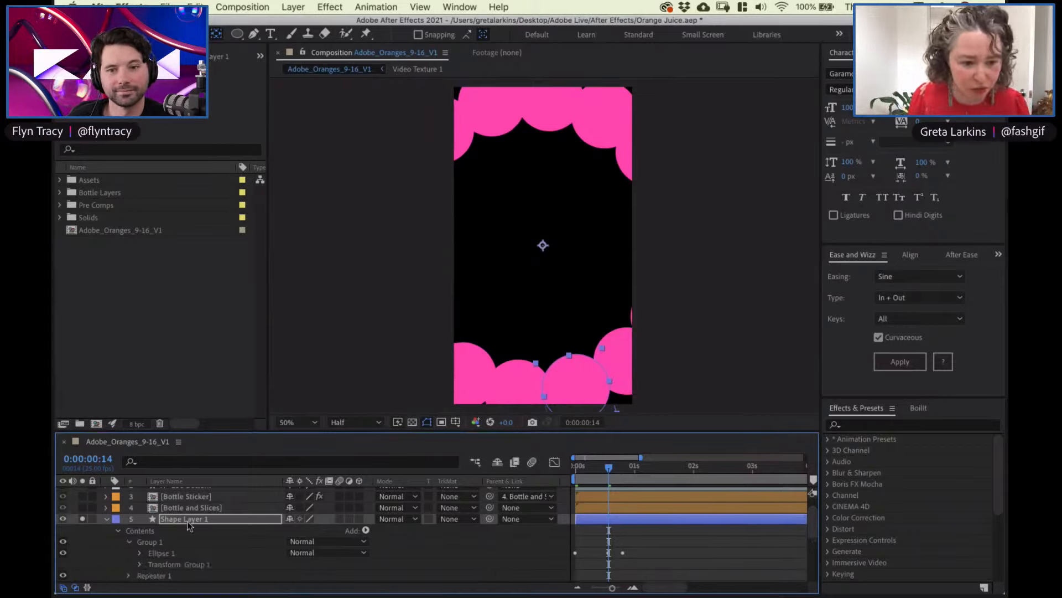
{"action": "key", "text": "u"}
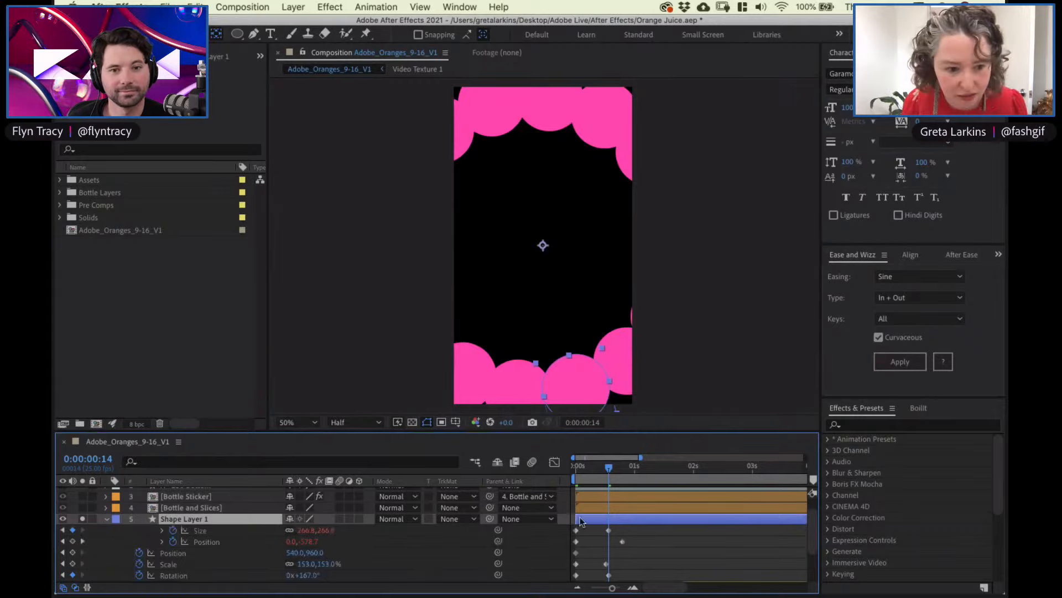
{"action": "left_click_drag", "start_coordinate": [612, 467], "coordinate": [623, 467]}
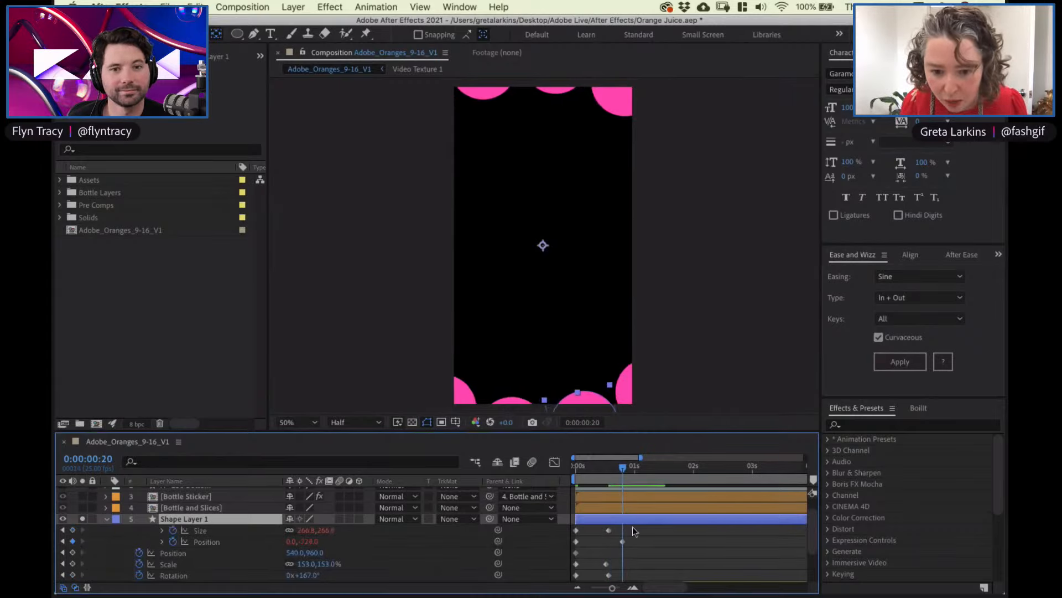
{"action": "left_click", "coordinate": [623, 541]}
{"action": "left_click_drag", "start_coordinate": [308, 542], "coordinate": [98, 569]}
{"action": "left_click_drag", "start_coordinate": [628, 474], "coordinate": [576, 470]}
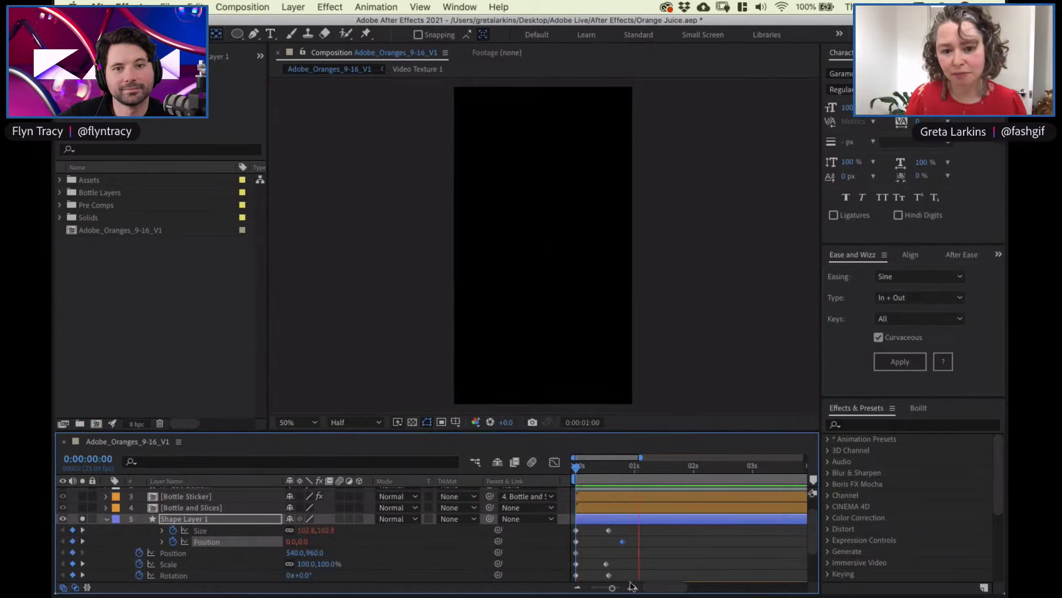
Unsolo and hide Shape Layer 1, make the Shape Repeater 1 layer visible, and play the full composition
{"action": "left_click", "coordinate": [106, 518]}
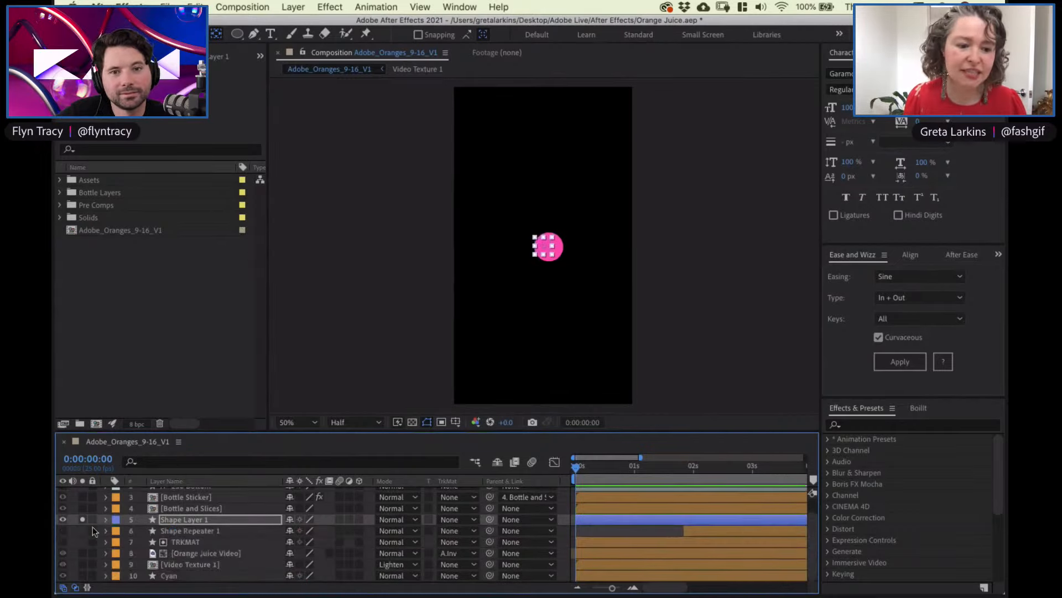
{"action": "left_click", "coordinate": [82, 518]}
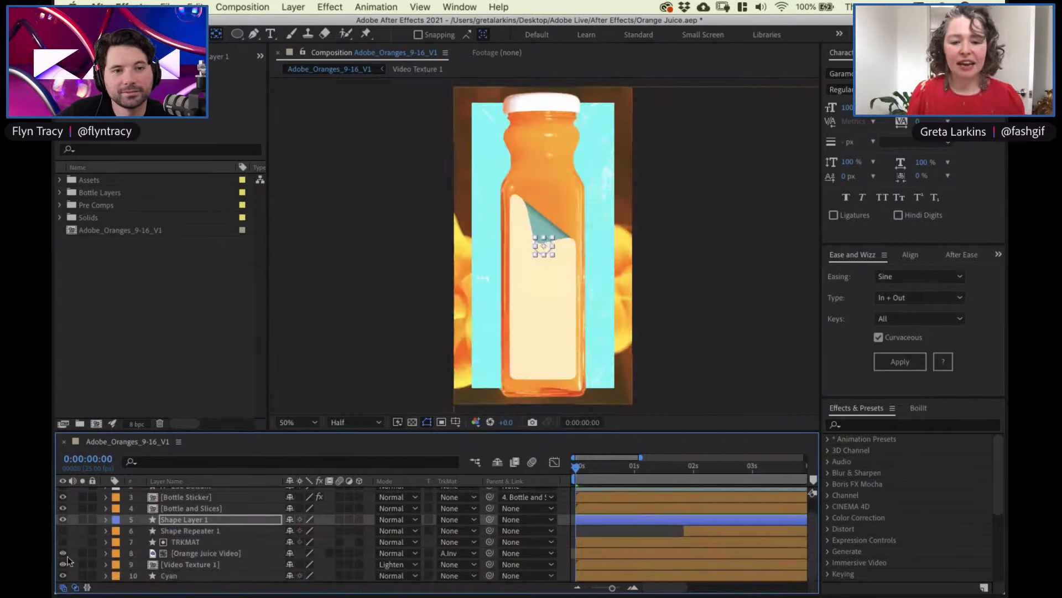
{"action": "left_click", "coordinate": [62, 519]}
{"action": "left_click", "coordinate": [62, 530]}
{"action": "left_click_drag", "start_coordinate": [576, 466], "coordinate": [656, 468]}
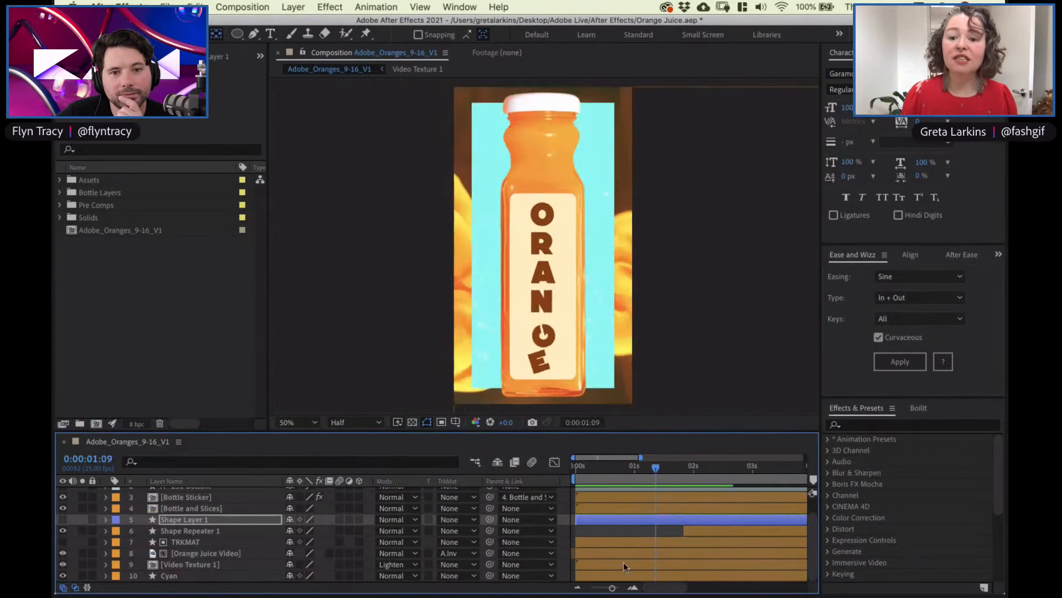
{"action": "key", "text": "space"}
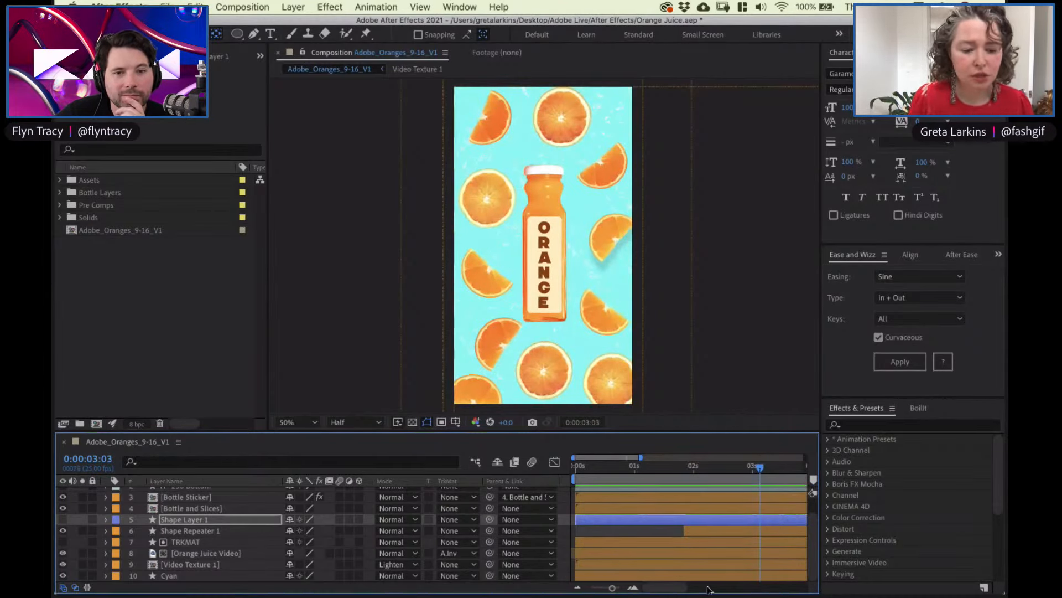
Open the Bottle and Slices precomp and temporarily solo its Original layer to examine the whole source image
{"action": "scroll", "coordinate": [812, 531], "scroll_direction": "up", "scroll_amount": 2}
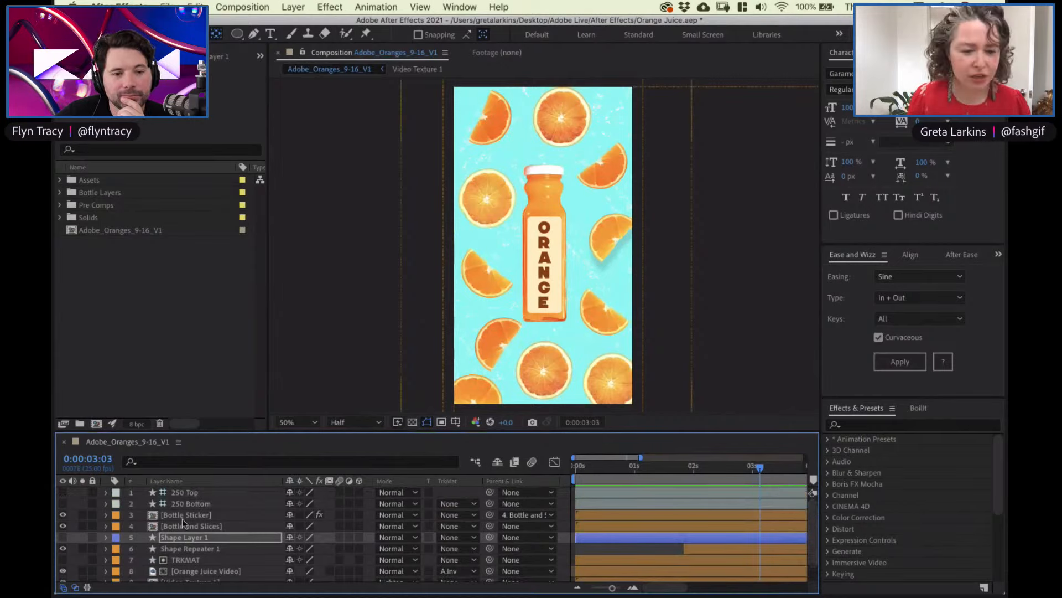
{"action": "double_click", "coordinate": [198, 526]}
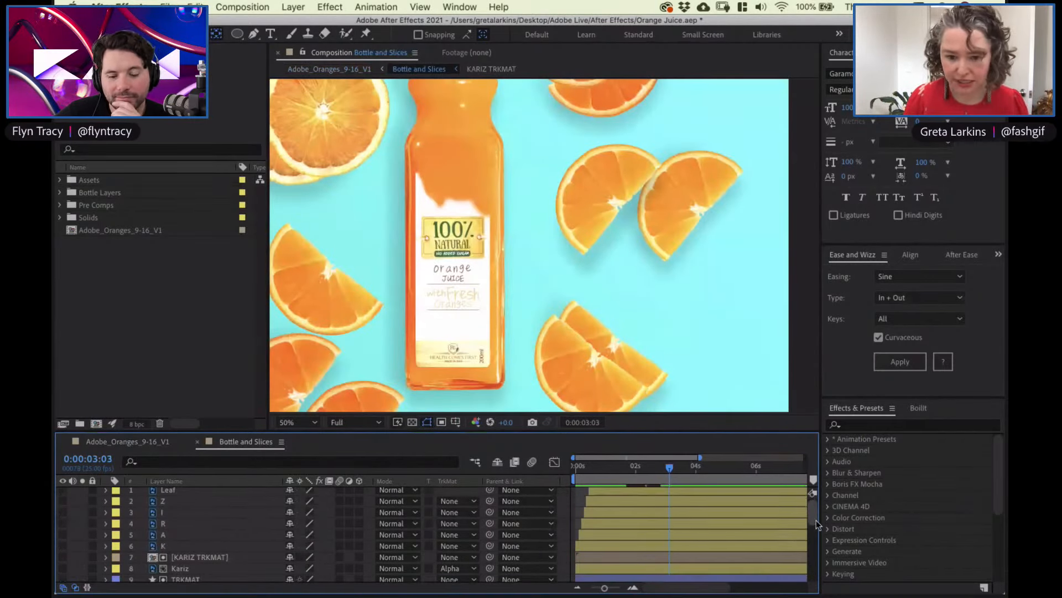
{"action": "scroll", "coordinate": [185, 575], "scroll_direction": "down", "scroll_amount": 8}
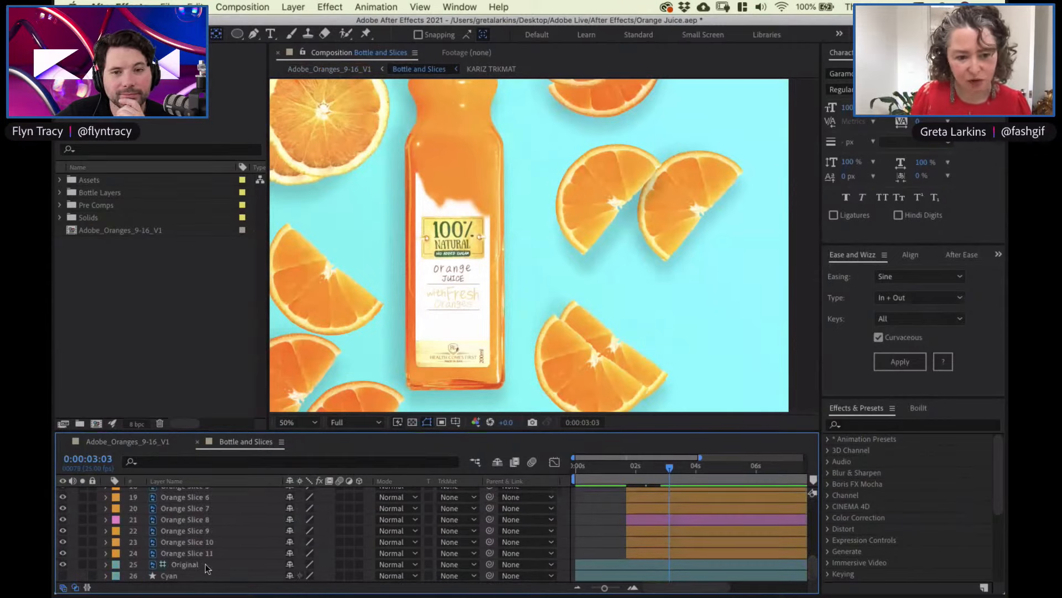
{"action": "left_click", "coordinate": [205, 564]}
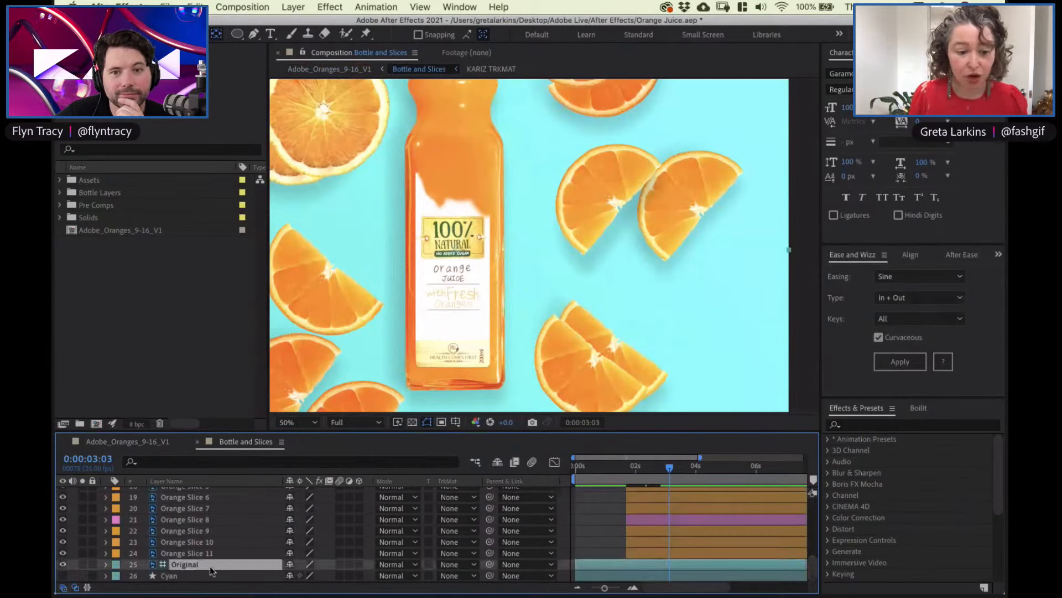
{"action": "left_click", "coordinate": [82, 564]}
{"action": "scroll", "coordinate": [473, 265], "scroll_direction": "down", "scroll_amount": 1}
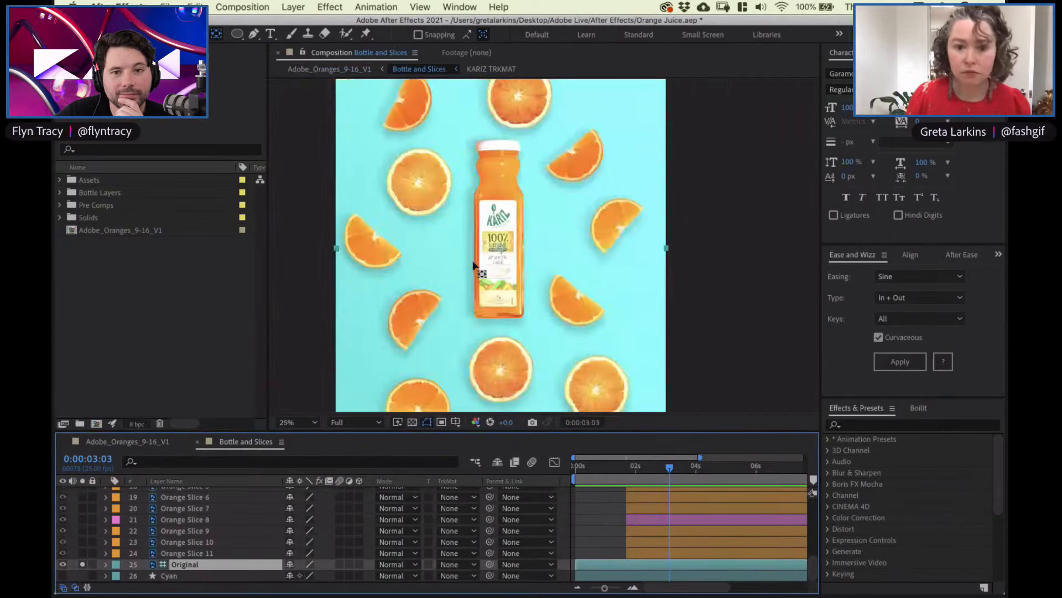
{"action": "scroll", "coordinate": [473, 266], "scroll_direction": "down", "scroll_amount": 1}
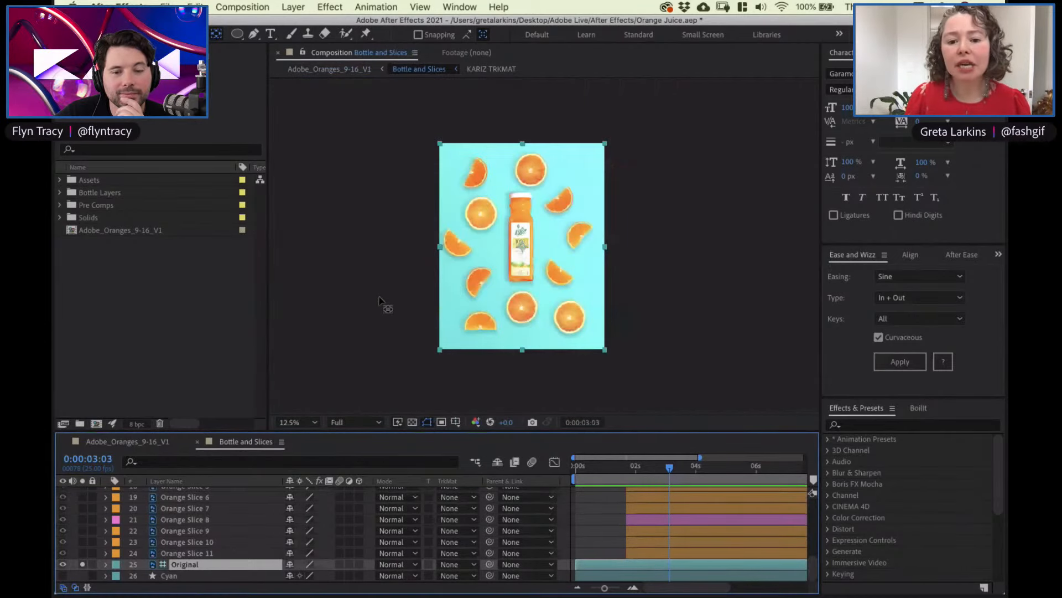
{"action": "key", "text": "period"}
{"action": "key", "text": "period"}
{"action": "left_click", "coordinate": [82, 564]}
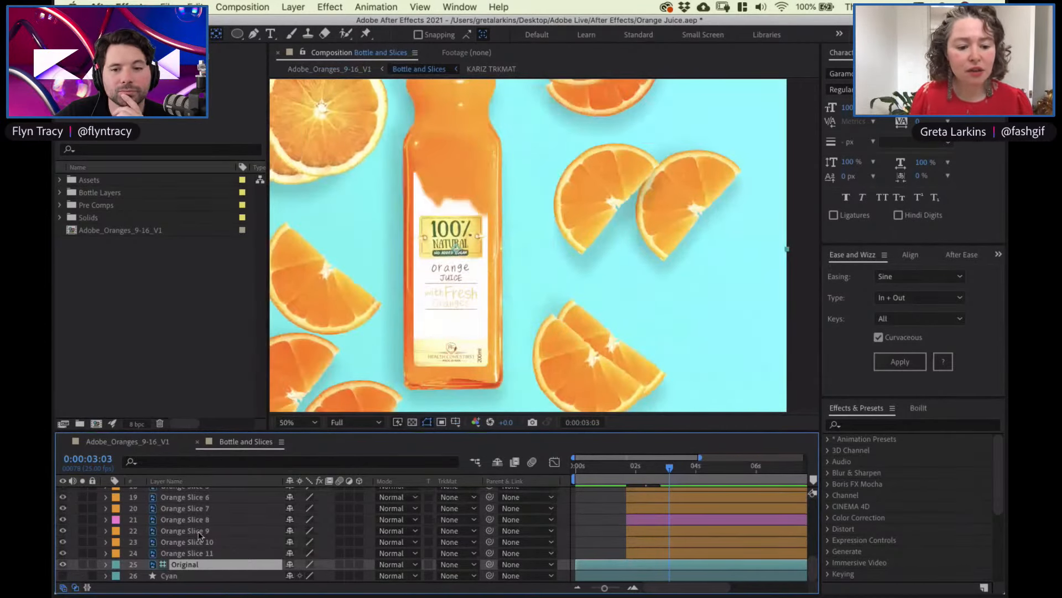
Expand Orange Slice 8's layer styles to inspect its Drop Shadow settings
{"action": "left_click", "coordinate": [197, 520]}
{"action": "left_click", "coordinate": [106, 519]}
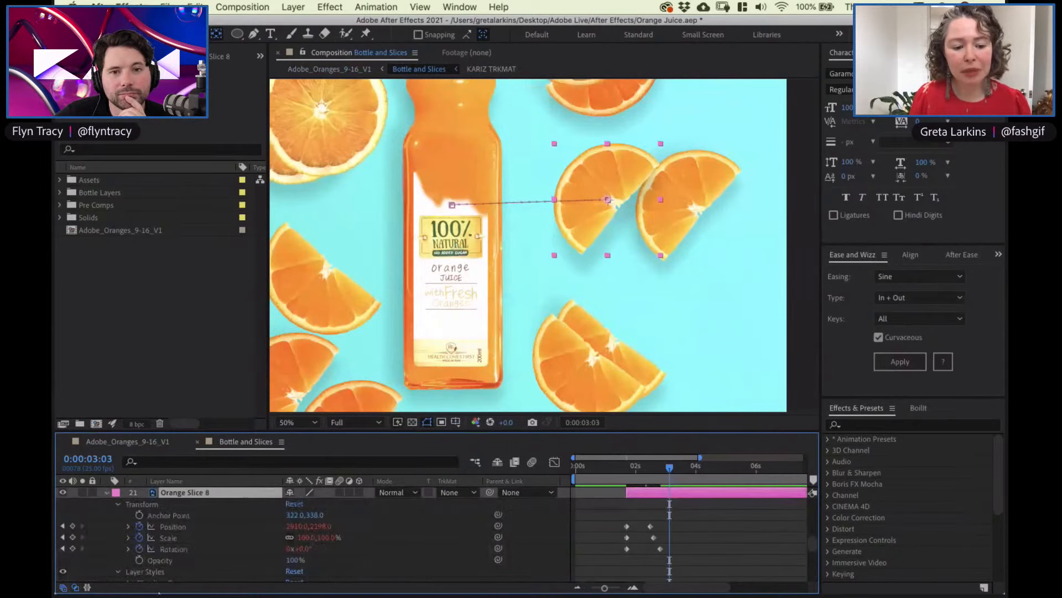
{"action": "left_click", "coordinate": [118, 503]}
{"action": "left_click", "coordinate": [130, 538]}
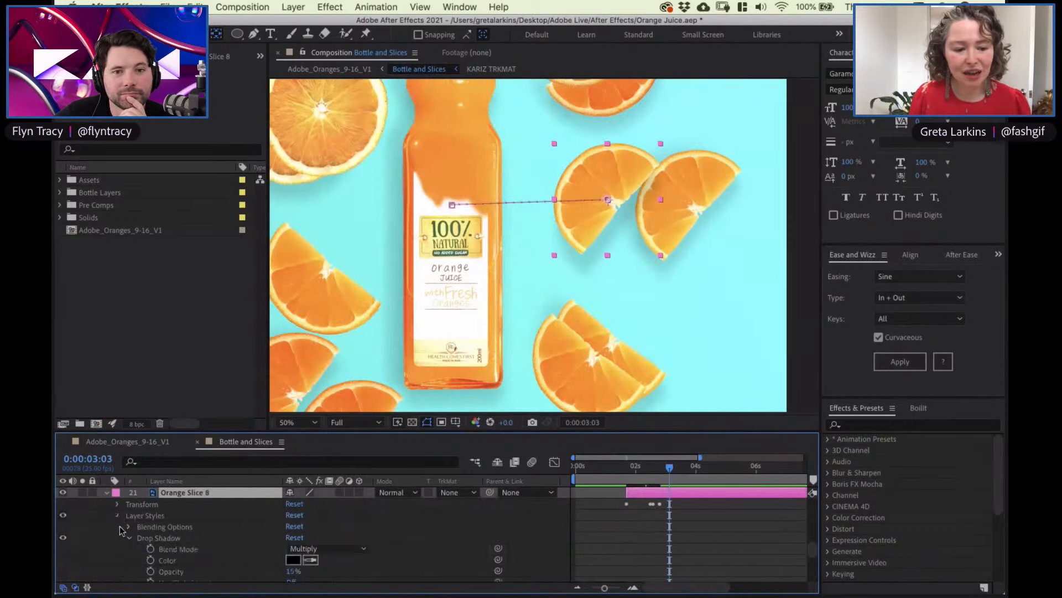
Apply the Drop Shadow layer style to Orange Slice 8 and examine the shadow in the composition view
{"action": "left_click", "coordinate": [118, 516]}
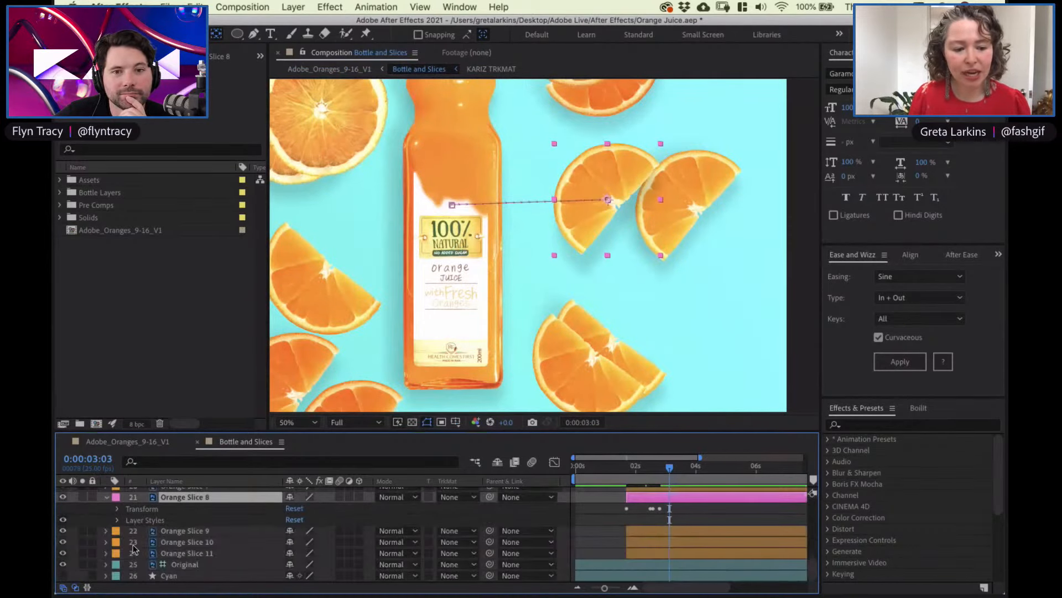
{"action": "left_click", "coordinate": [295, 7]}
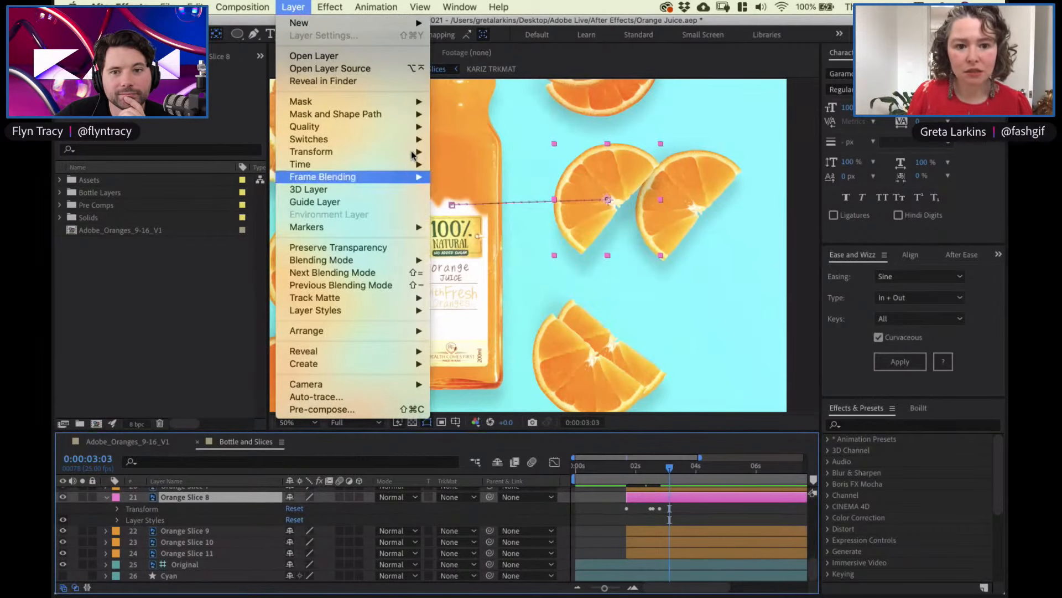
{"action": "mouse_move", "coordinate": [414, 155]}
{"action": "mouse_move", "coordinate": [368, 310]}
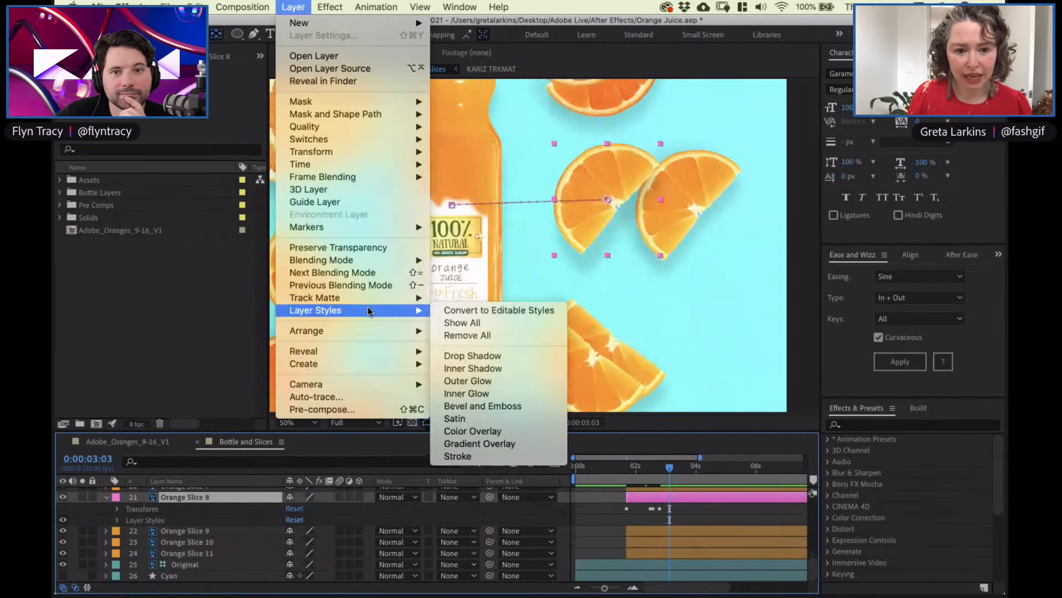
{"action": "left_click", "coordinate": [464, 357]}
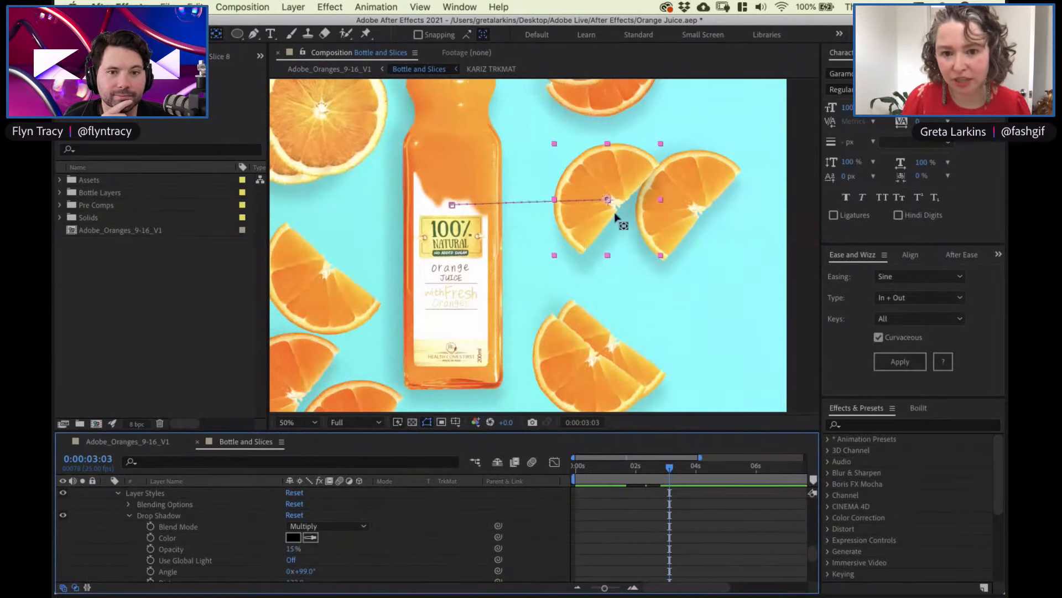
{"action": "scroll", "coordinate": [622, 174], "scroll_direction": "right", "scroll_amount": 3}
{"action": "scroll", "coordinate": [623, 174], "scroll_direction": "up", "scroll_amount": 2}
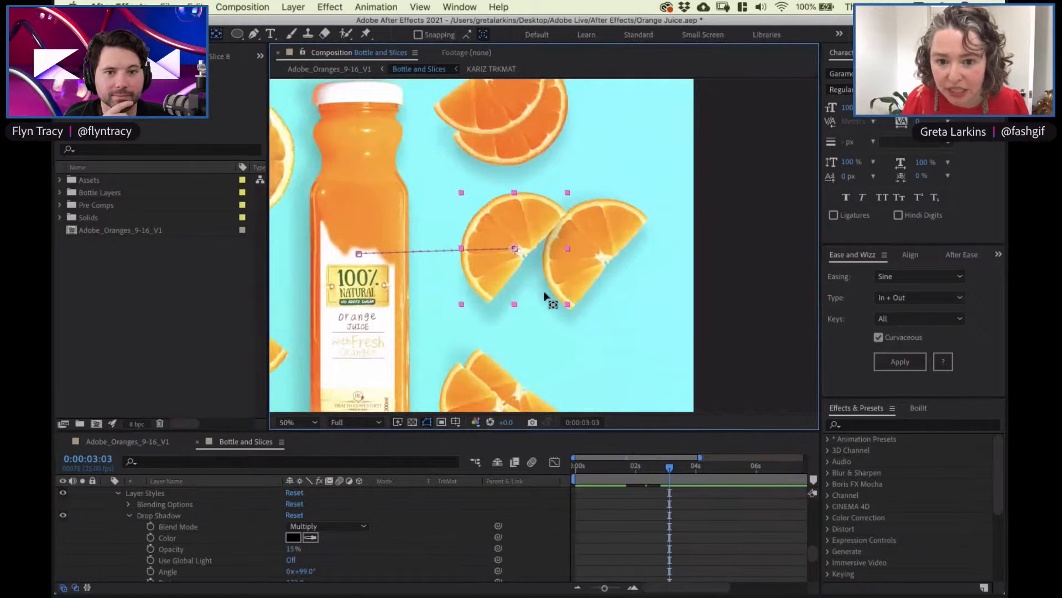
{"action": "scroll", "coordinate": [813, 562], "scroll_direction": "up", "scroll_amount": 1}
{"action": "scroll", "coordinate": [814, 563], "scroll_direction": "down", "scroll_amount": 1}
{"action": "scroll", "coordinate": [818, 563], "scroll_direction": "down", "scroll_amount": 1}
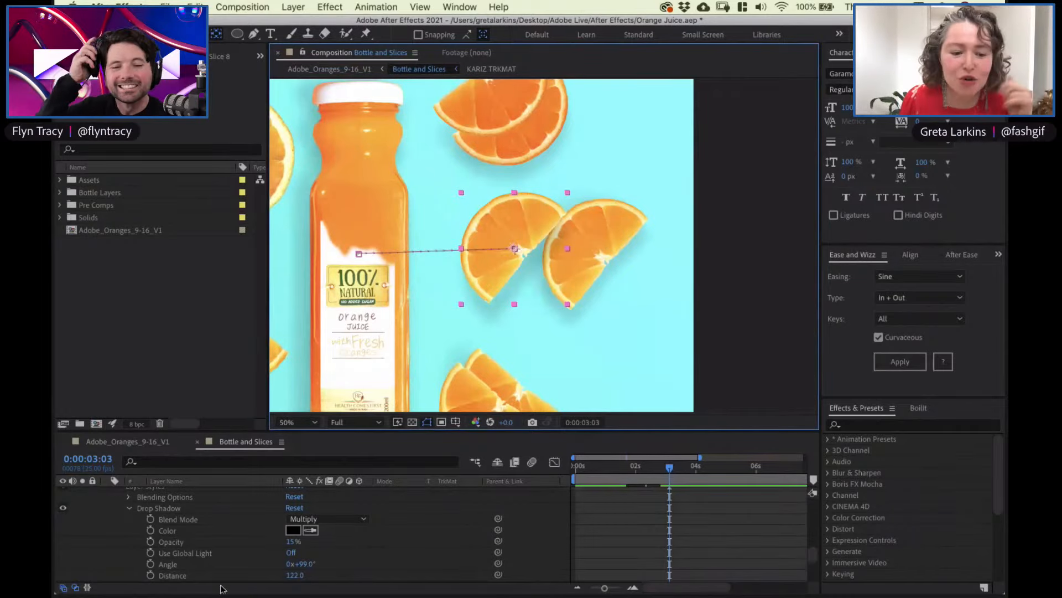
Adjust the Drop Shadow opacity of Orange Slice 8 and set it to 15%
{"action": "mouse_move", "coordinate": [291, 545]}
{"action": "left_mouse_down"}
{"action": "mouse_move", "coordinate": [378, 531]}
{"action": "mouse_move", "coordinate": [309, 540]}
{"action": "left_mouse_up"}
{"action": "left_click", "coordinate": [294, 541]}
{"action": "type", "text": "15"}
{"action": "key", "text": "Return"}
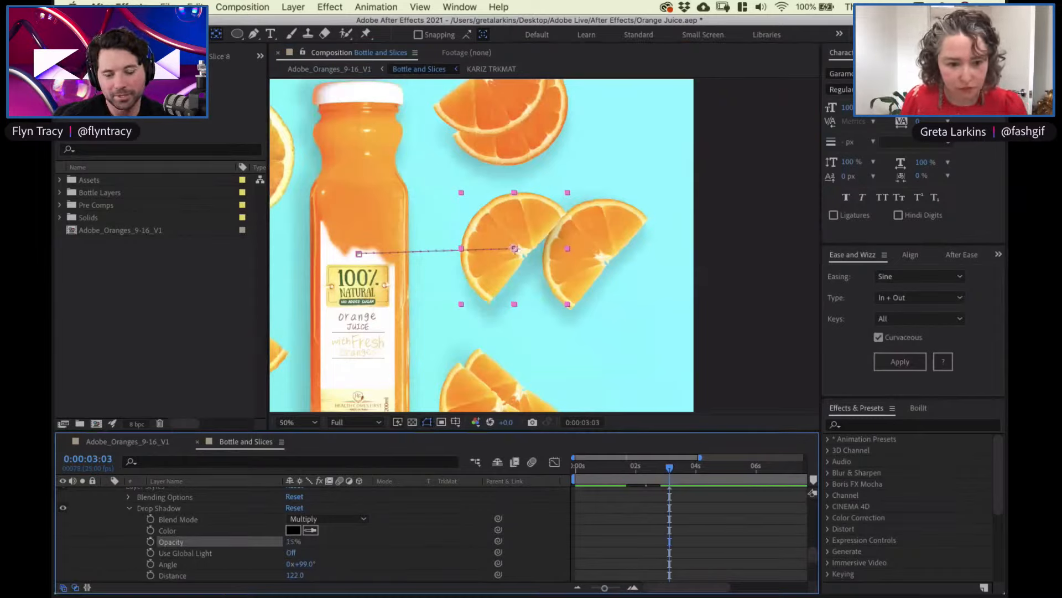
Review the remaining Drop Shadow settings of Orange Slice 8 and collapse the layer's properties
{"action": "scroll", "coordinate": [813, 561], "scroll_direction": "down", "scroll_amount": 2}
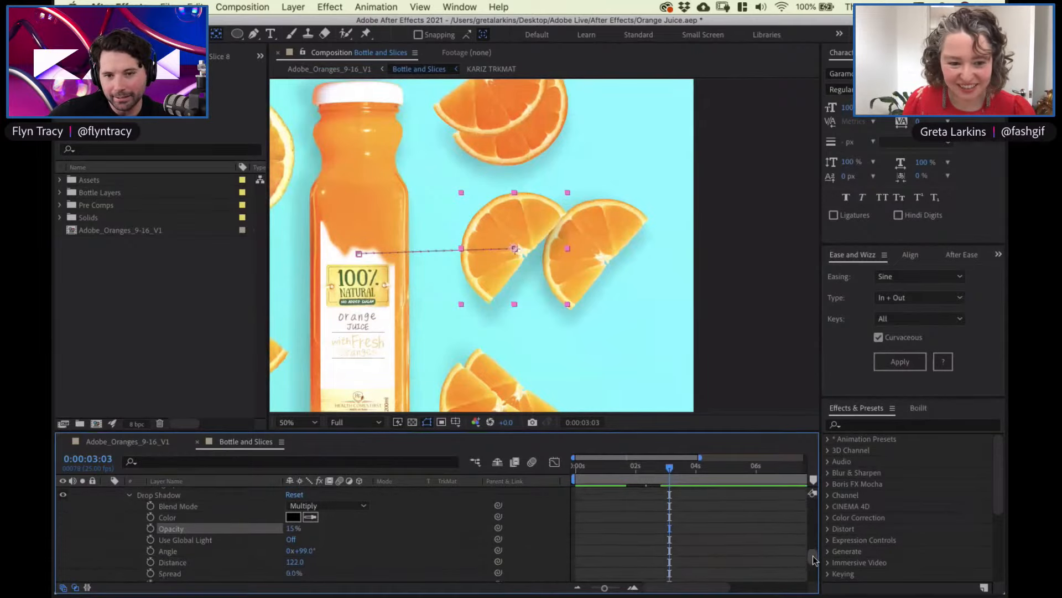
{"action": "left_click_drag", "start_coordinate": [813, 561], "coordinate": [815, 555]}
{"action": "scroll", "coordinate": [814, 558], "scroll_direction": "down", "scroll_amount": 2}
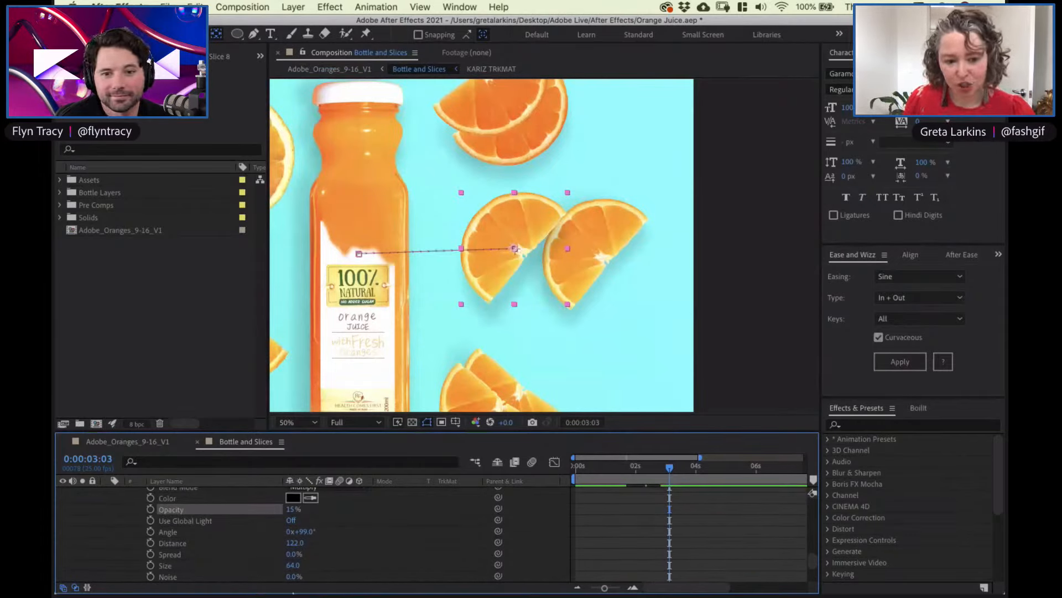
{"action": "scroll", "coordinate": [813, 552], "scroll_direction": "up", "scroll_amount": 3}
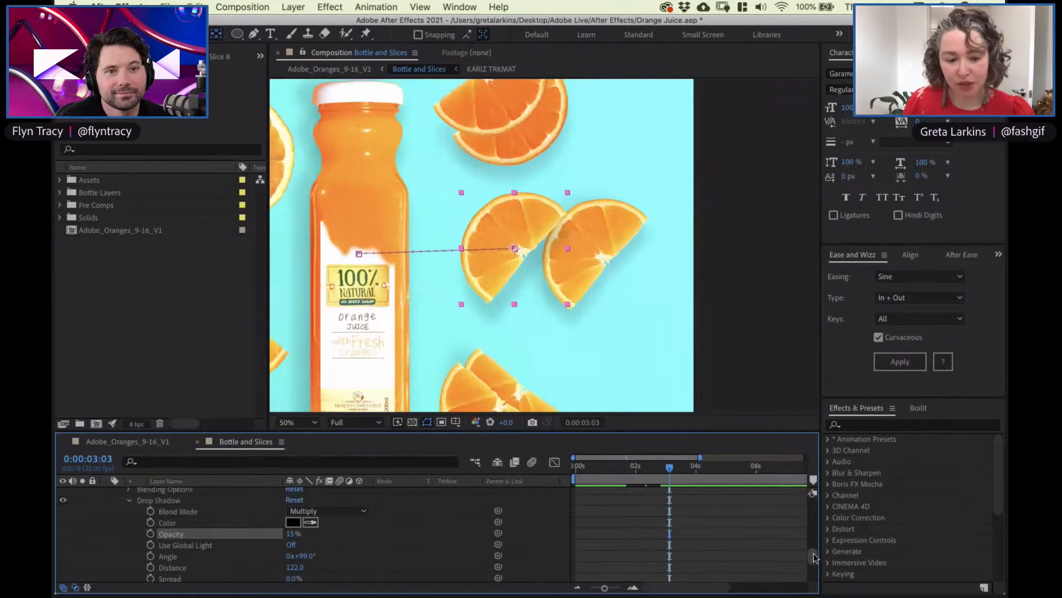
{"action": "scroll", "coordinate": [815, 552], "scroll_direction": "down", "scroll_amount": 1}
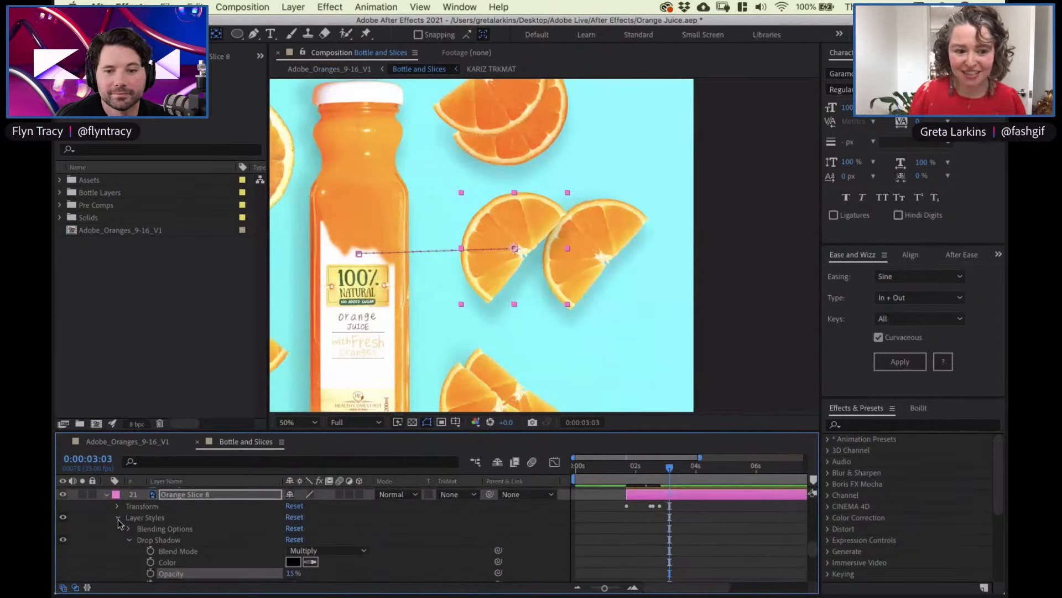
{"action": "left_click", "coordinate": [118, 519]}
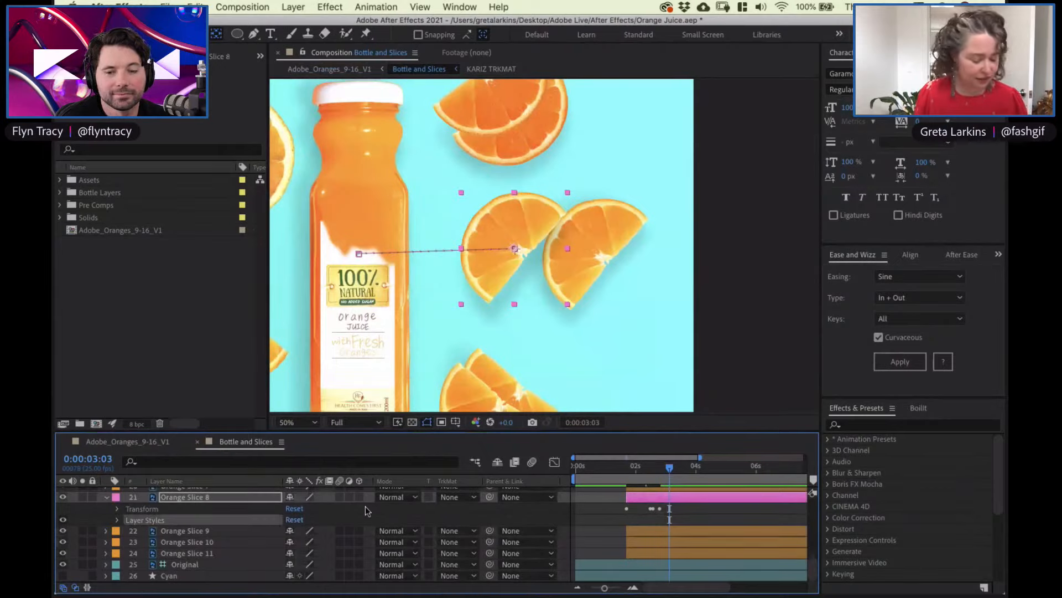
{"action": "left_click", "coordinate": [106, 497]}
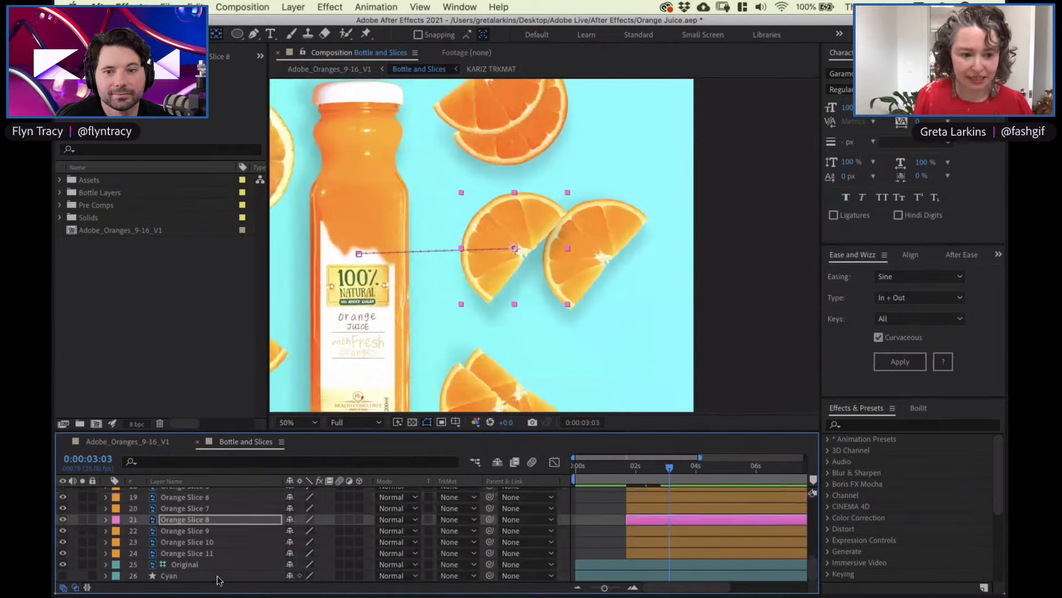
Select the orange slice layers one by one from Orange Slice 11 up to Orange Slice 1 to inspect their motion paths
{"action": "left_click", "coordinate": [203, 554]}
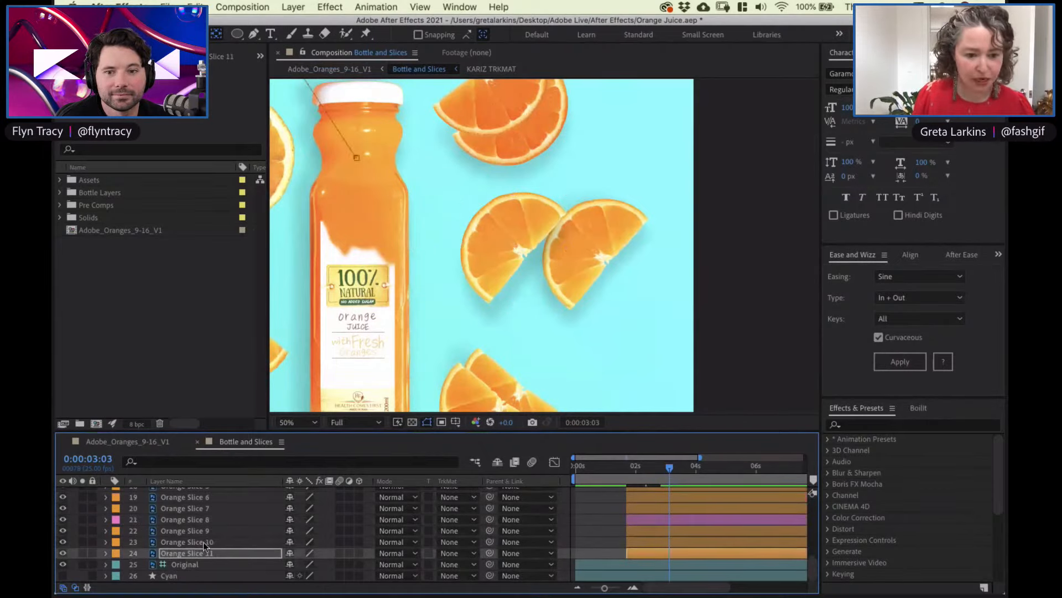
{"action": "left_click", "coordinate": [204, 542]}
{"action": "left_click", "coordinate": [221, 530]}
{"action": "left_click", "coordinate": [223, 519]}
{"action": "left_click", "coordinate": [223, 508]}
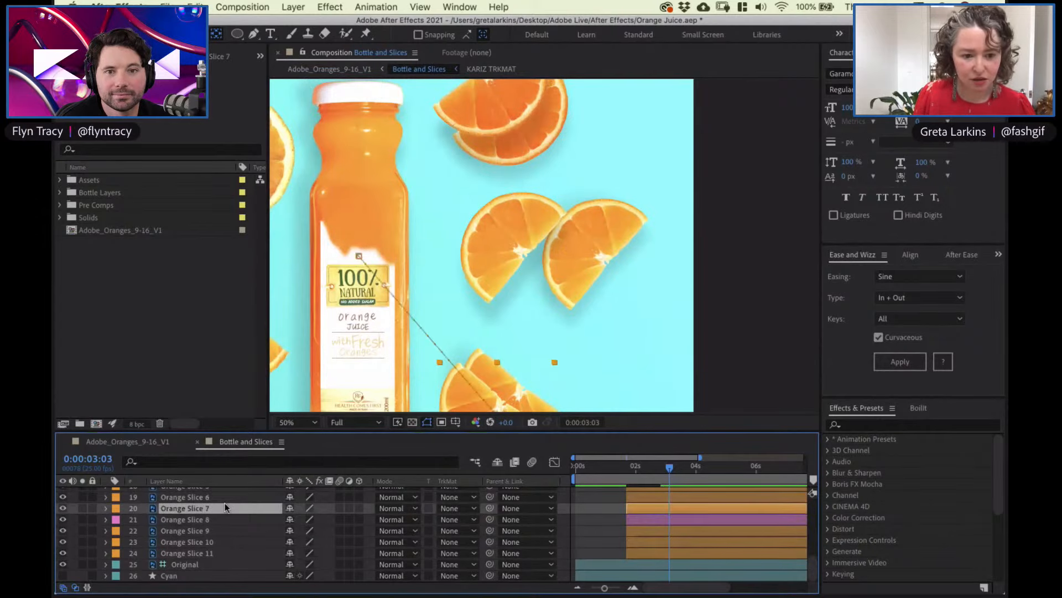
{"action": "left_click", "coordinate": [223, 498]}
{"action": "scroll", "coordinate": [205, 530], "scroll_direction": "up", "scroll_amount": 5}
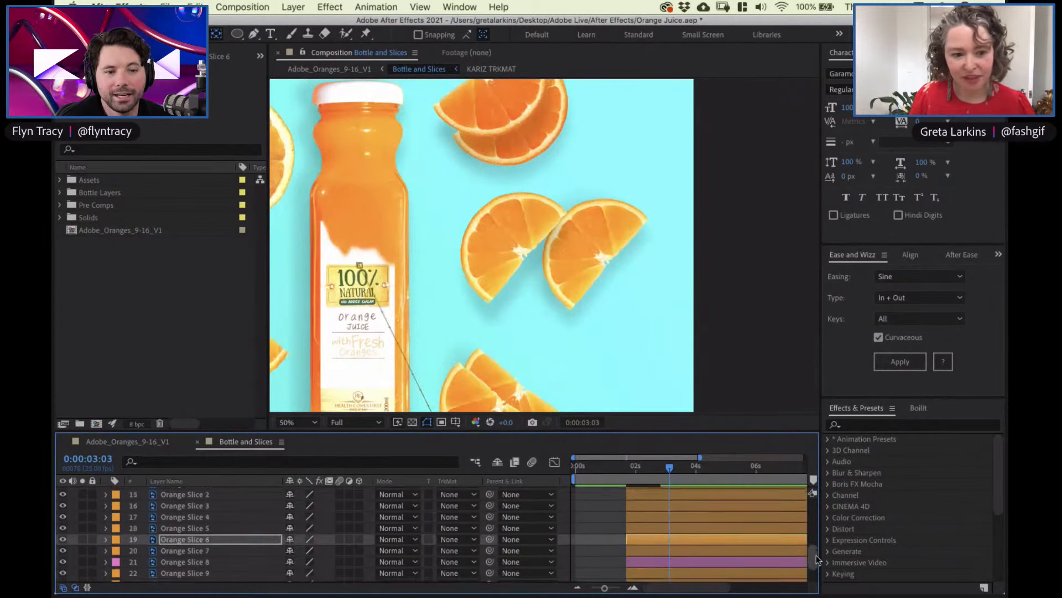
{"action": "left_click", "coordinate": [210, 543]}
{"action": "left_click", "coordinate": [213, 532]}
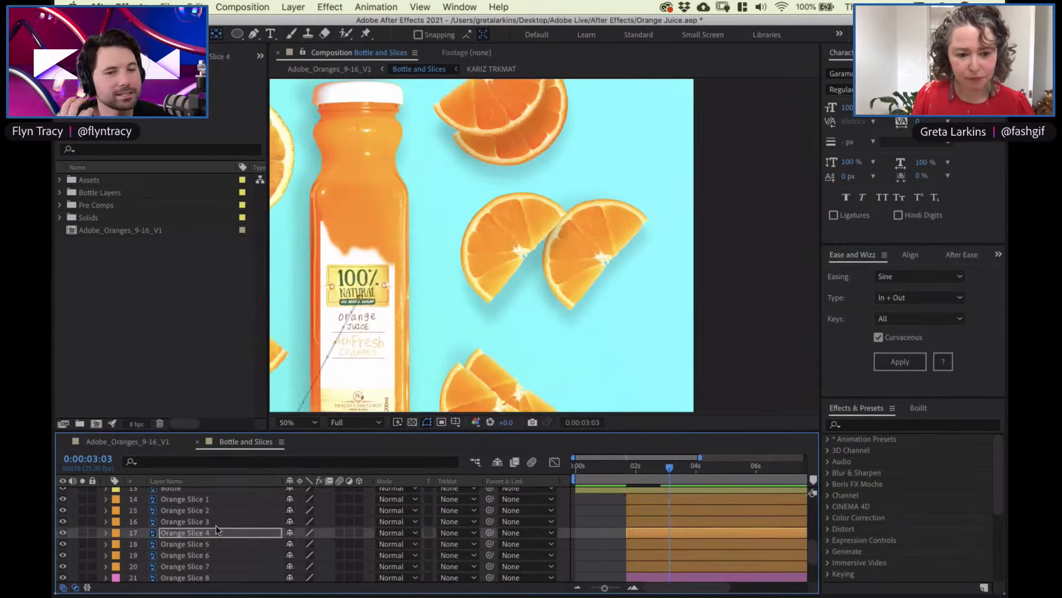
{"action": "left_click", "coordinate": [218, 521]}
{"action": "left_click", "coordinate": [216, 512]}
{"action": "left_click", "coordinate": [217, 501]}
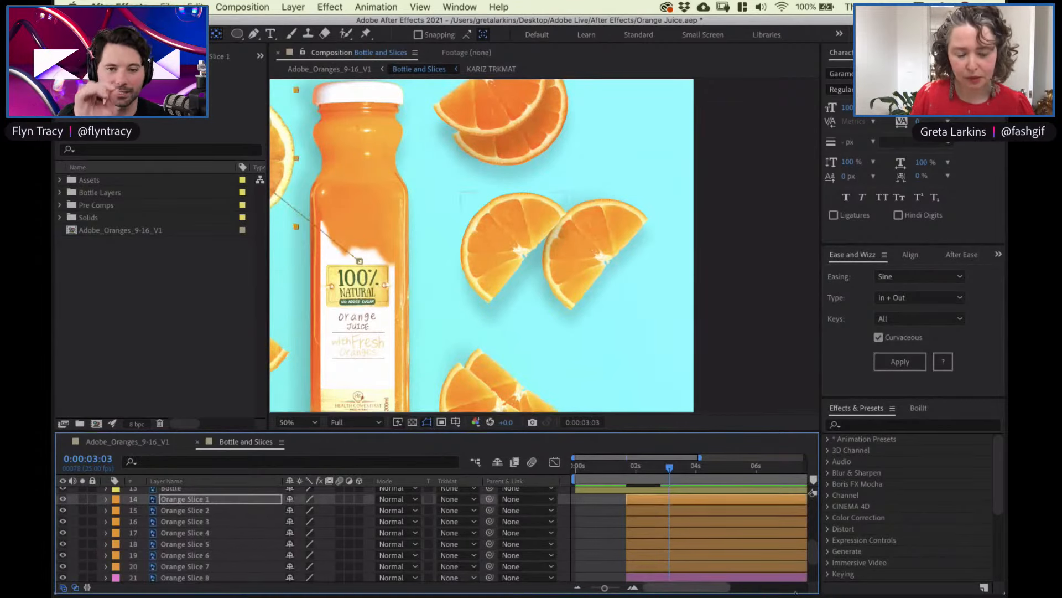
Hide the Original layer, make the Cyan layer visible, and turn Cyan into a guide layer
{"action": "scroll", "coordinate": [815, 560], "scroll_direction": "down", "scroll_amount": 5}
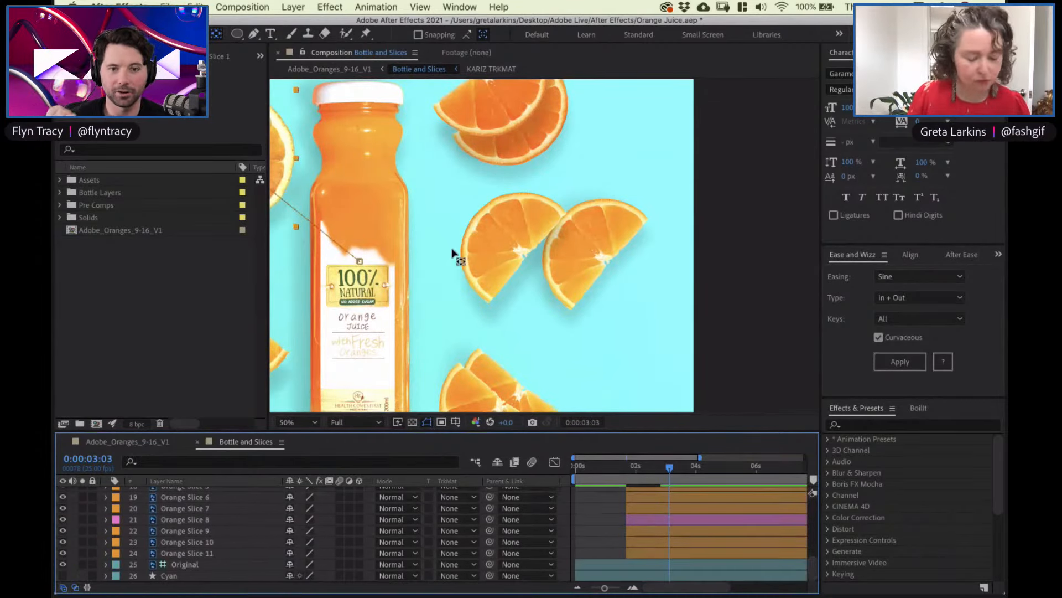
{"action": "left_click", "coordinate": [63, 564]}
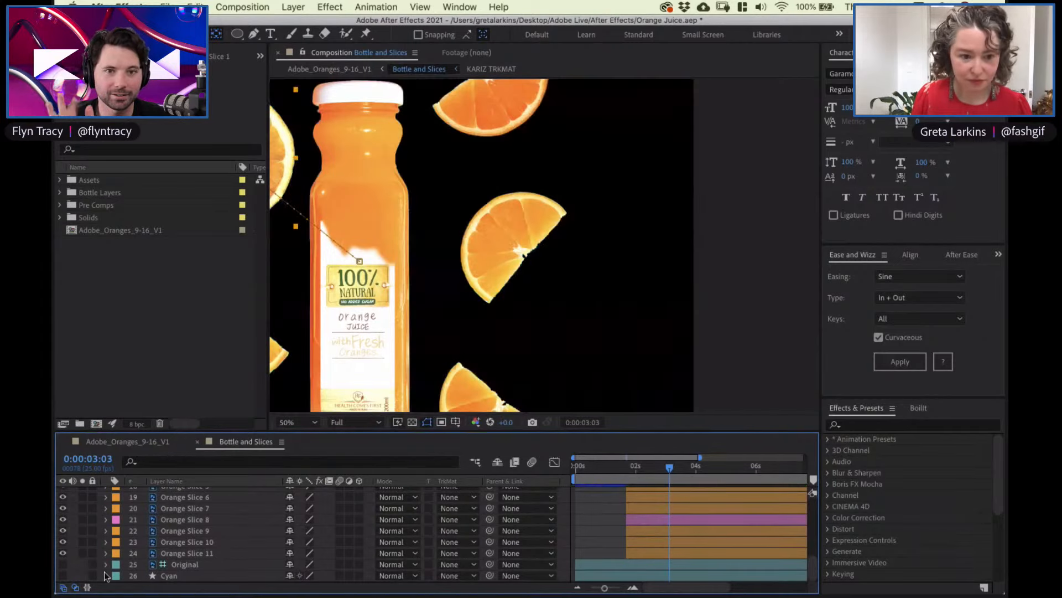
{"action": "left_click", "coordinate": [63, 576]}
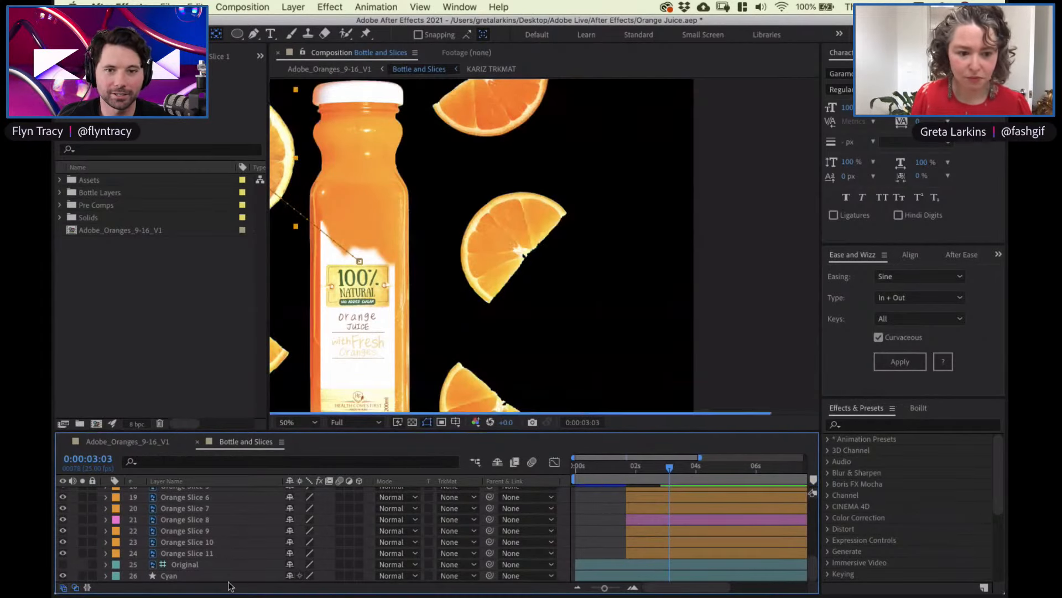
{"action": "left_click", "coordinate": [205, 576]}
{"action": "right_click", "coordinate": [208, 576]}
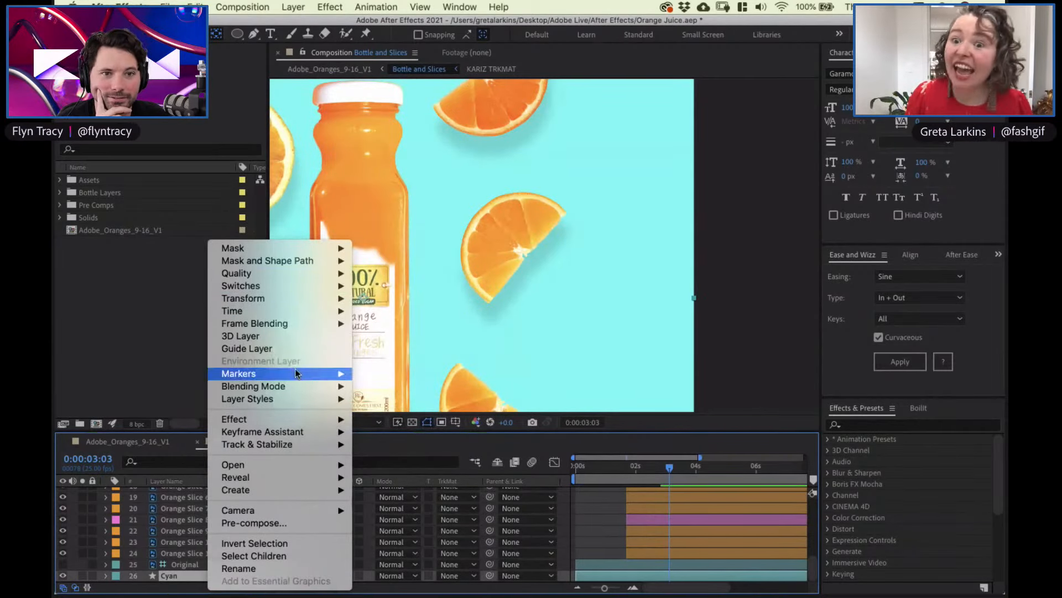
{"action": "left_click", "coordinate": [297, 349]}
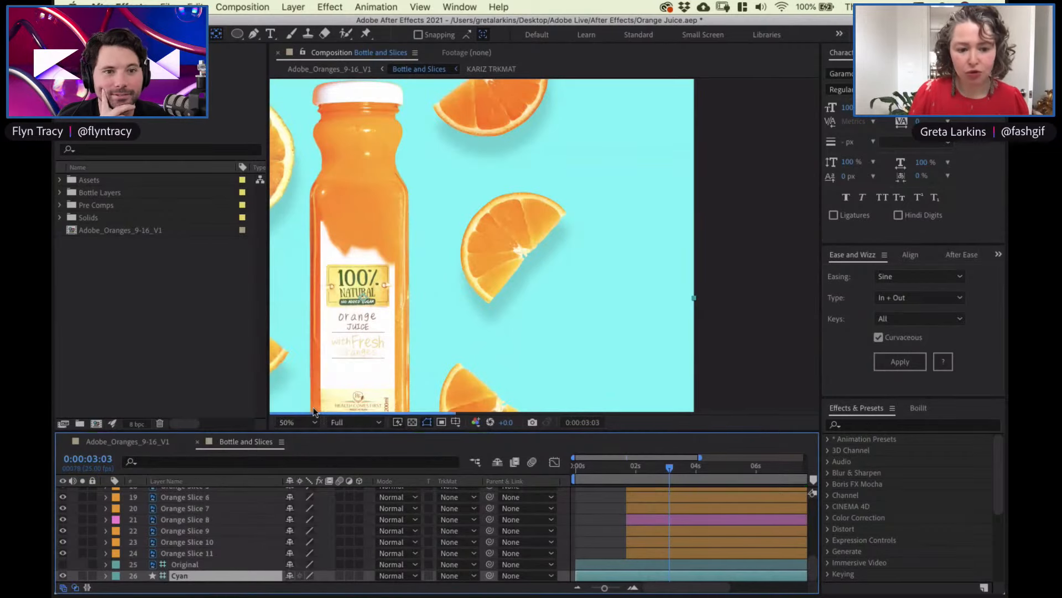
View the bottle and slices at 25% and select the Bottle layer to examine it
{"action": "scroll", "coordinate": [432, 305], "scroll_direction": "down", "scroll_amount": 1}
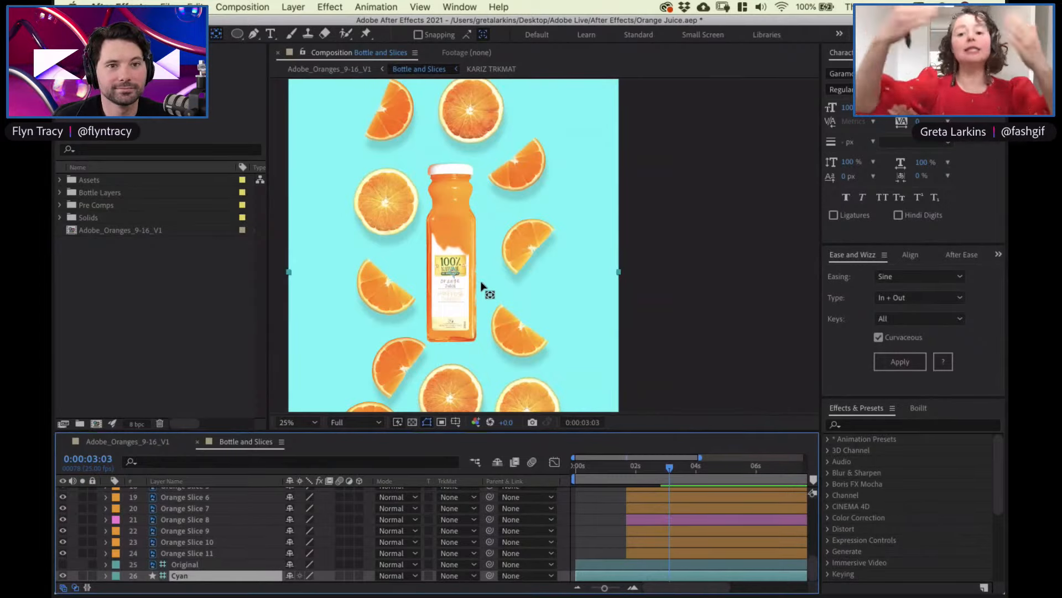
{"action": "left_click_drag", "start_coordinate": [812, 570], "coordinate": [819, 540]}
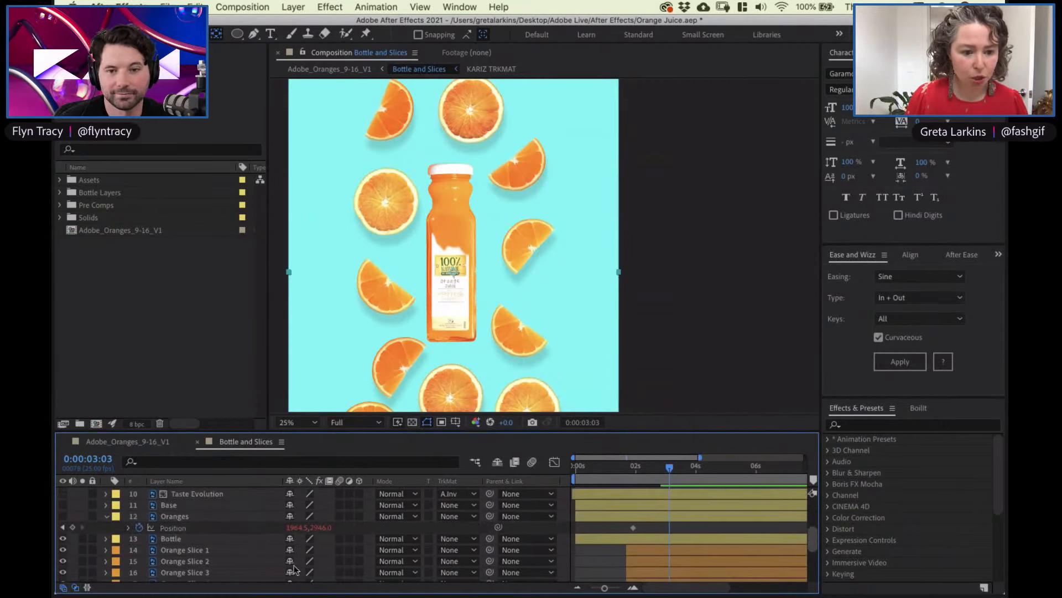
{"action": "left_click", "coordinate": [226, 536]}
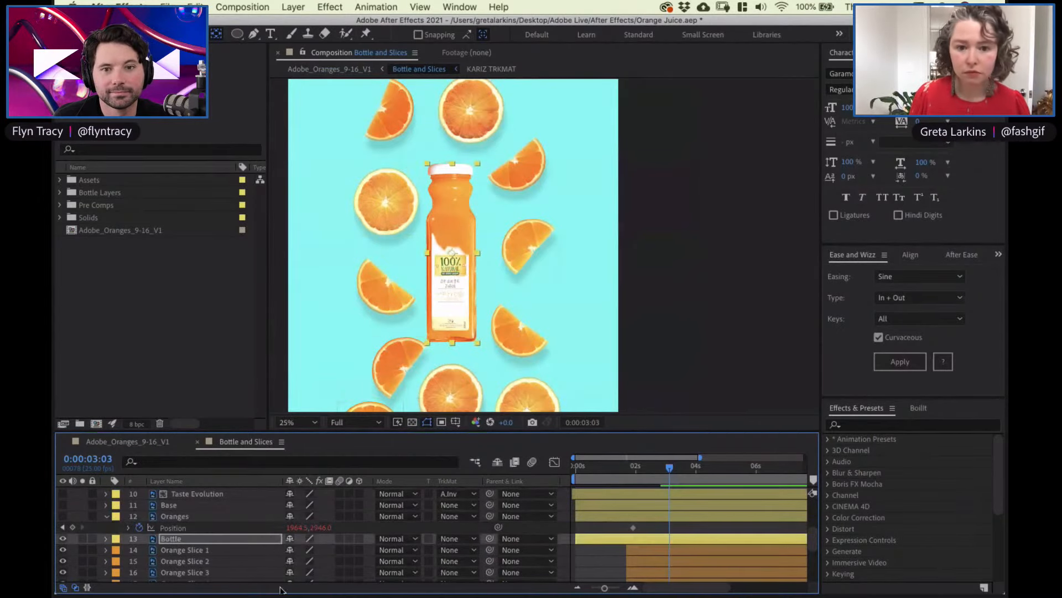
Return to the Adobe_Oranges_9-16_V1 composition, select the Bottle Sticker layer, and preview the animation from the start
{"action": "left_click", "coordinate": [143, 442]}
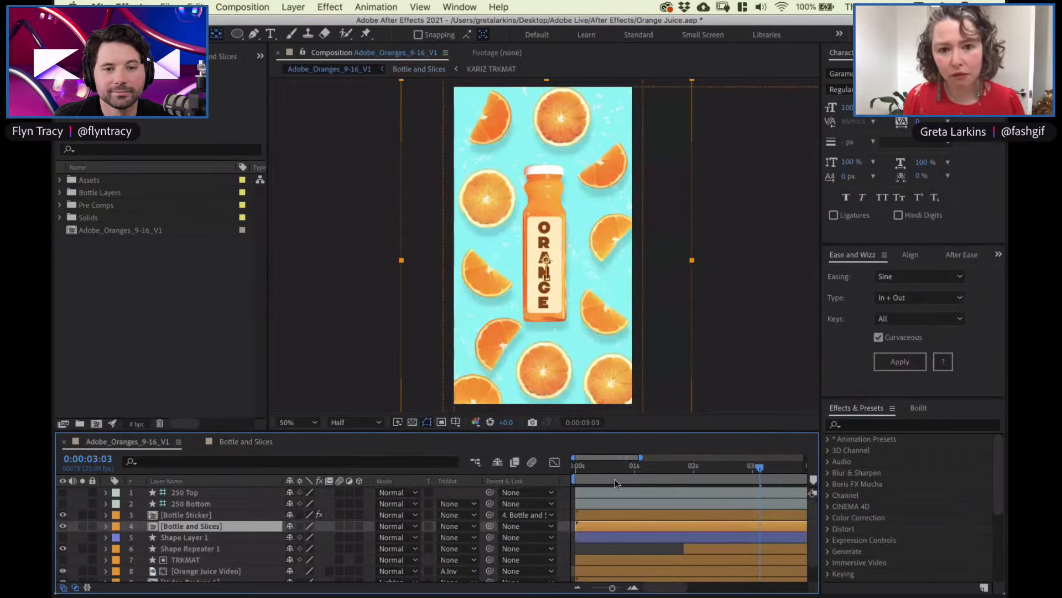
{"action": "left_click", "coordinate": [582, 470]}
{"action": "key", "text": "space"}
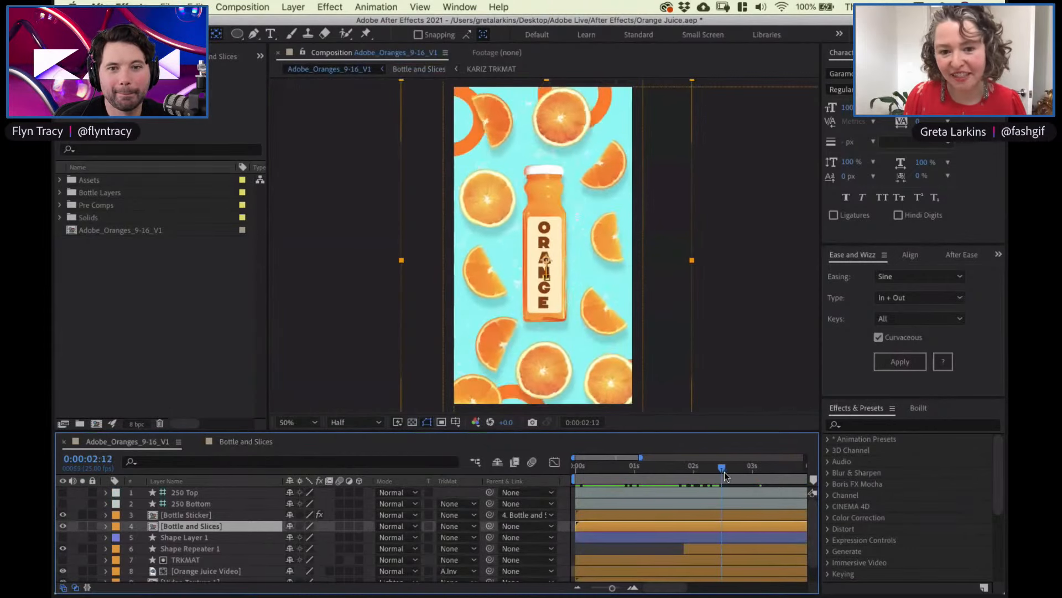
{"action": "mouse_move", "coordinate": [733, 468]}
{"action": "left_mouse_down"}
{"action": "mouse_move", "coordinate": [670, 476]}
{"action": "mouse_move", "coordinate": [729, 468]}
{"action": "left_mouse_up"}
{"action": "left_click", "coordinate": [188, 515]}
{"action": "key", "text": "Home"}
{"action": "key", "text": "space"}
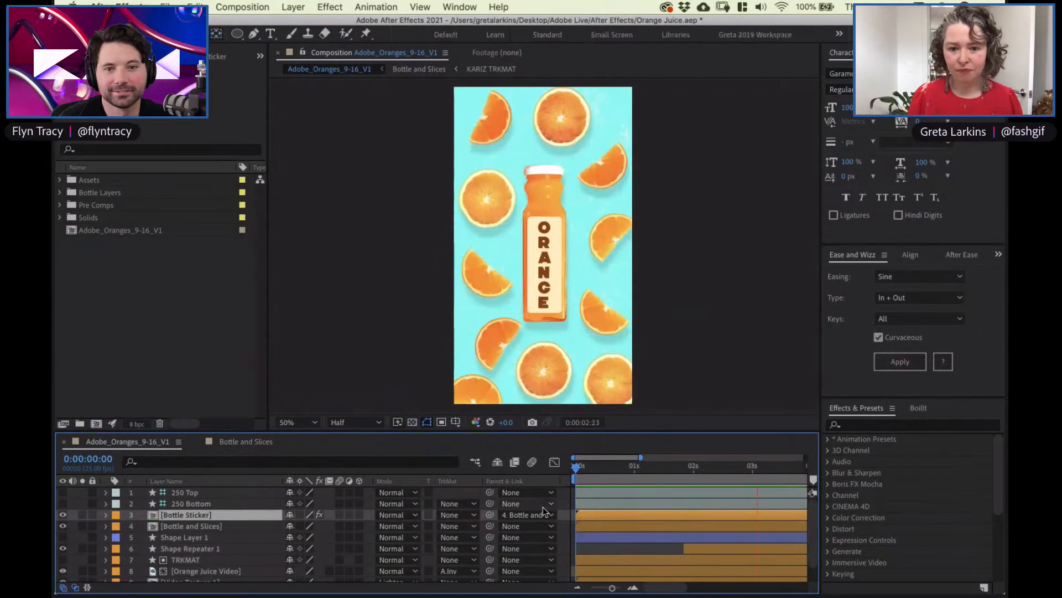
Reveal the Bottle and Slices layer's keyframes and delete its first Position and Scale keyframes at the start of the composition
{"action": "left_click", "coordinate": [207, 528]}
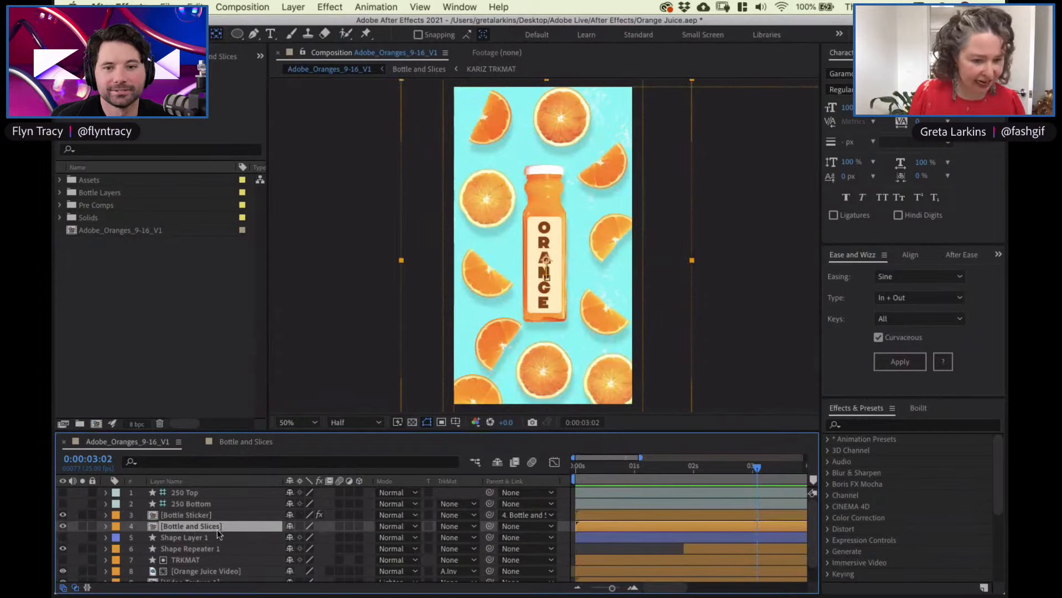
{"action": "key", "text": "u"}
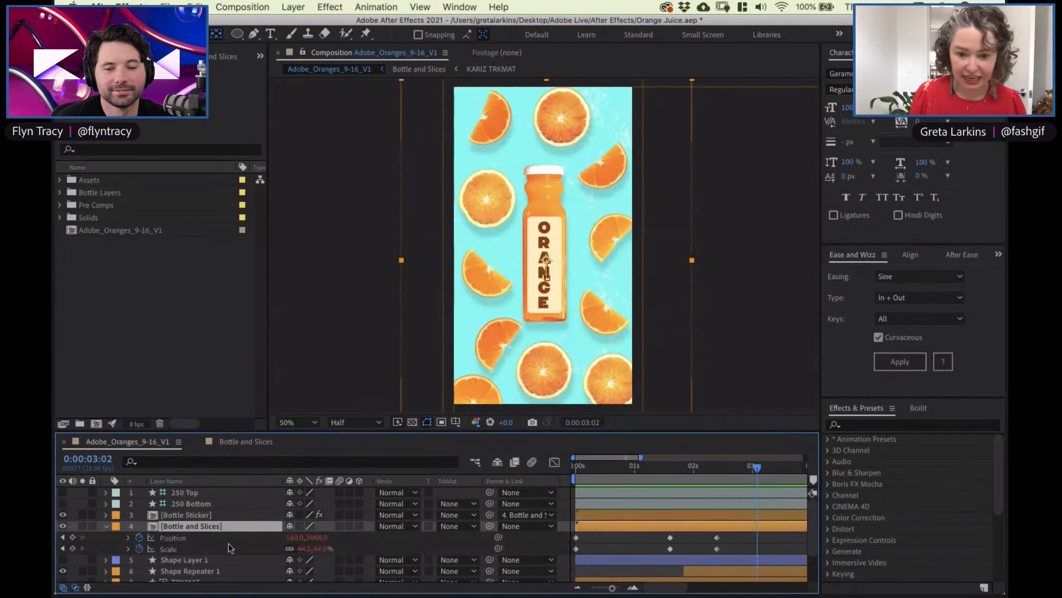
{"action": "left_click_drag", "start_coordinate": [586, 471], "coordinate": [670, 468]}
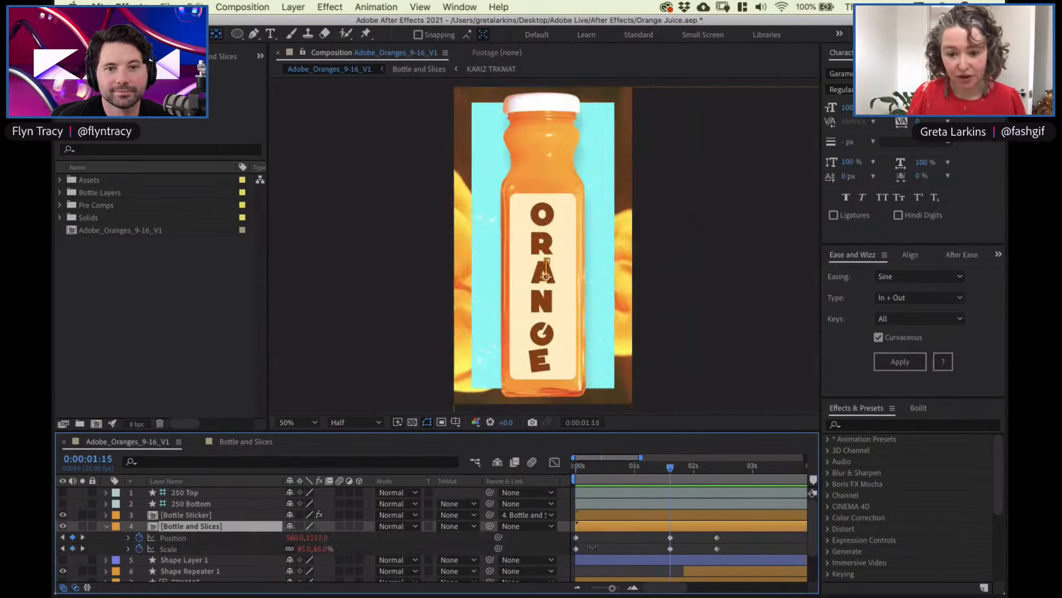
{"action": "left_click_drag", "start_coordinate": [569, 533], "coordinate": [624, 552]}
{"action": "key", "text": "Delete"}
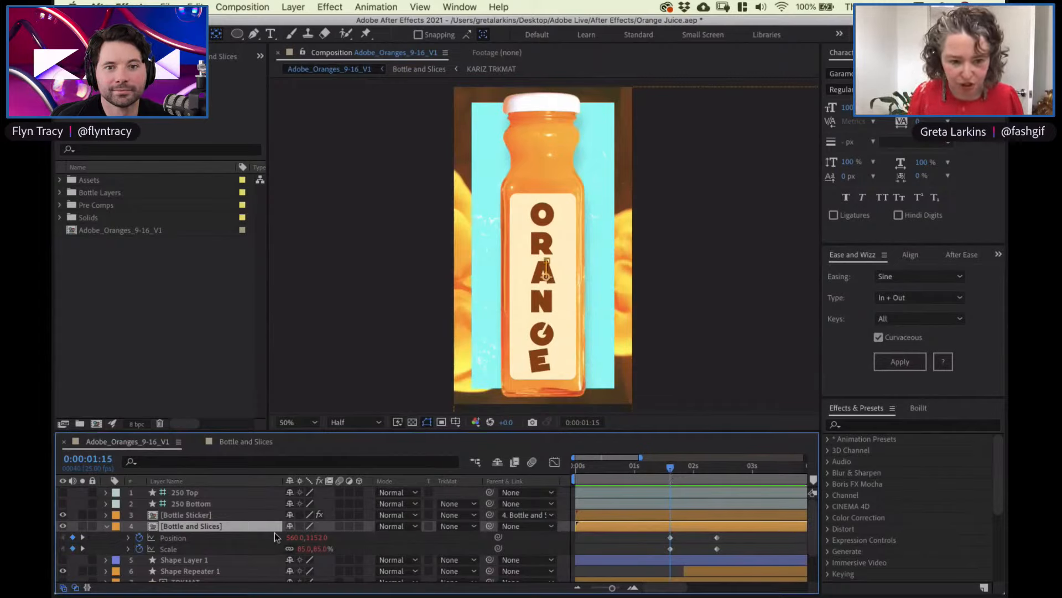
Move the playhead to the keyframes at 0:00:02:10 and display the proportional grid over the composition
{"action": "left_click_drag", "start_coordinate": [672, 471], "coordinate": [719, 447]}
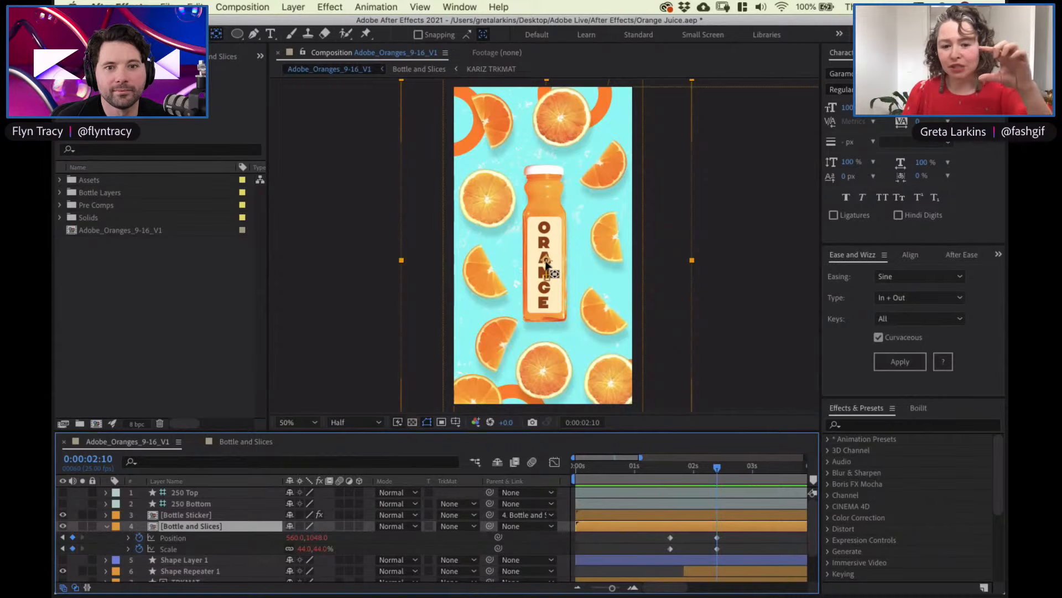
{"action": "left_click", "coordinate": [457, 424]}
{"action": "left_click", "coordinate": [460, 463]}
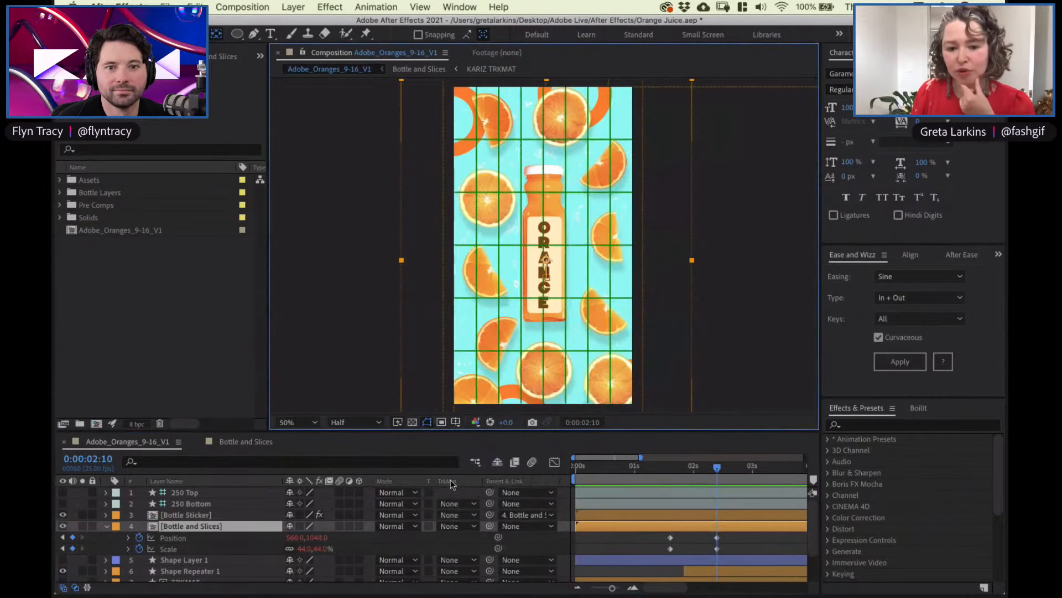
Hide the proportional grid over the composition and dismiss the Wacom security alert
{"action": "left_click", "coordinate": [457, 424]}
{"action": "left_click", "coordinate": [466, 448]}
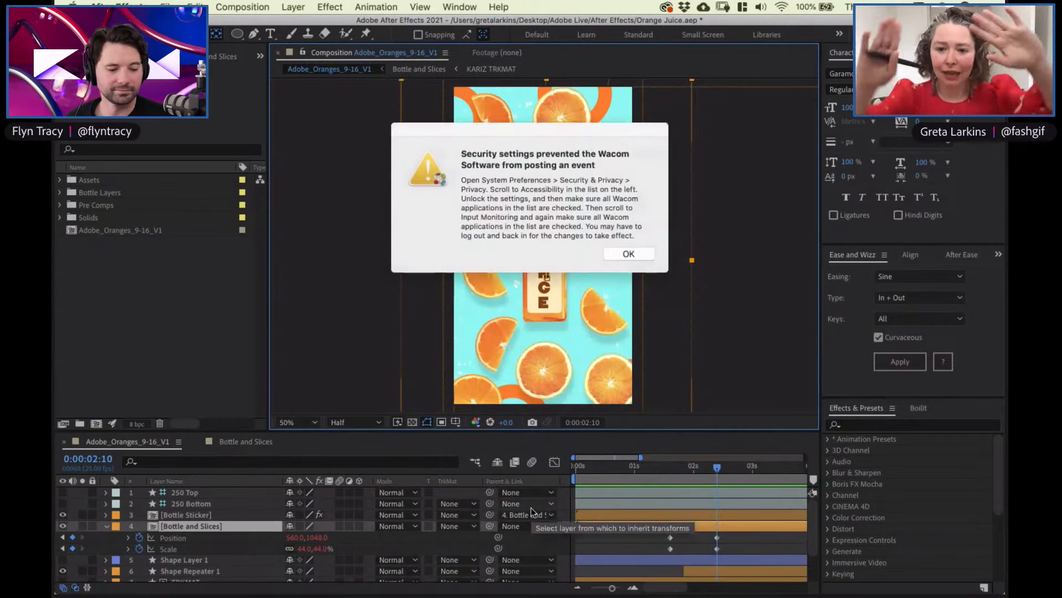
{"action": "left_click", "coordinate": [629, 254]}
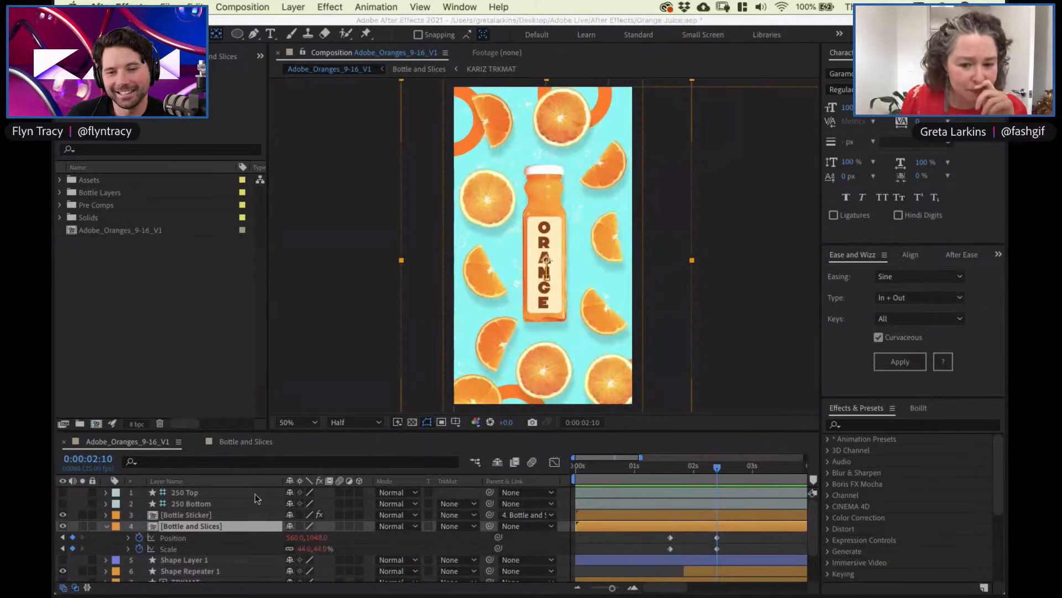
Move the playhead back to the Bottle and Slices layer's first Position and Scale keyframes at 0:00:01:15
{"action": "left_click", "coordinate": [718, 470]}
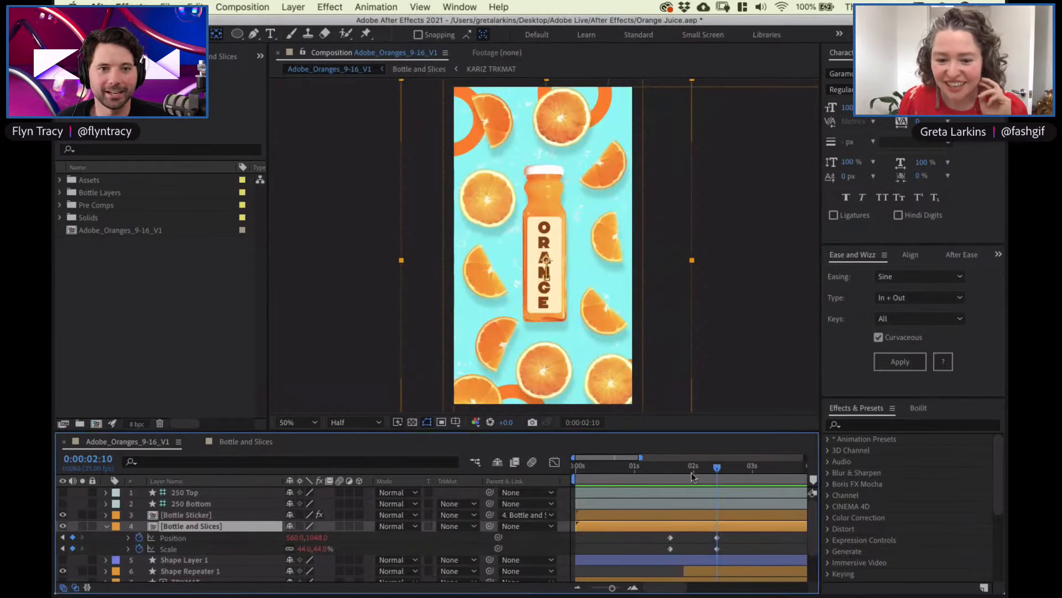
{"action": "left_click_drag", "start_coordinate": [715, 470], "coordinate": [672, 475]}
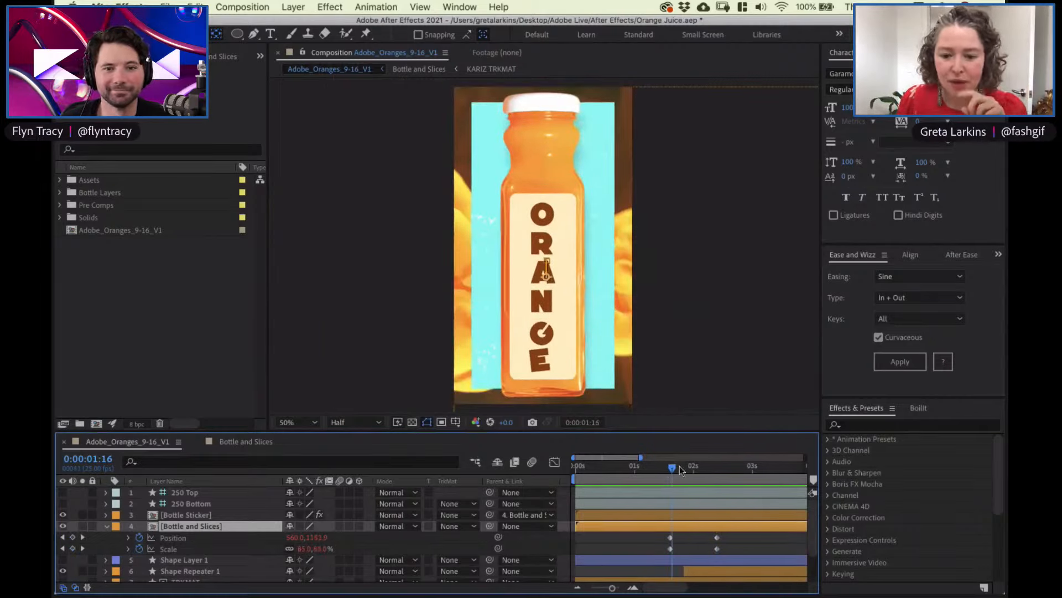
{"action": "left_click", "coordinate": [672, 470]}
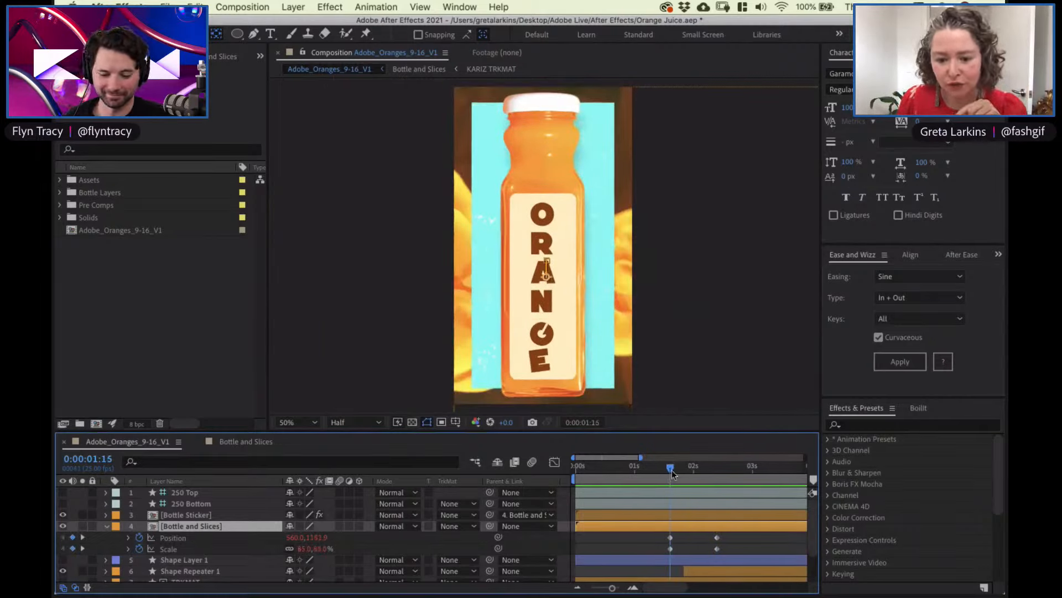
Open the Bottle and Slices composition, set its preview resolution to Third, and scrub forward from 0:00:01:15 to examine the slices' entrance
{"action": "double_click", "coordinate": [233, 526]}
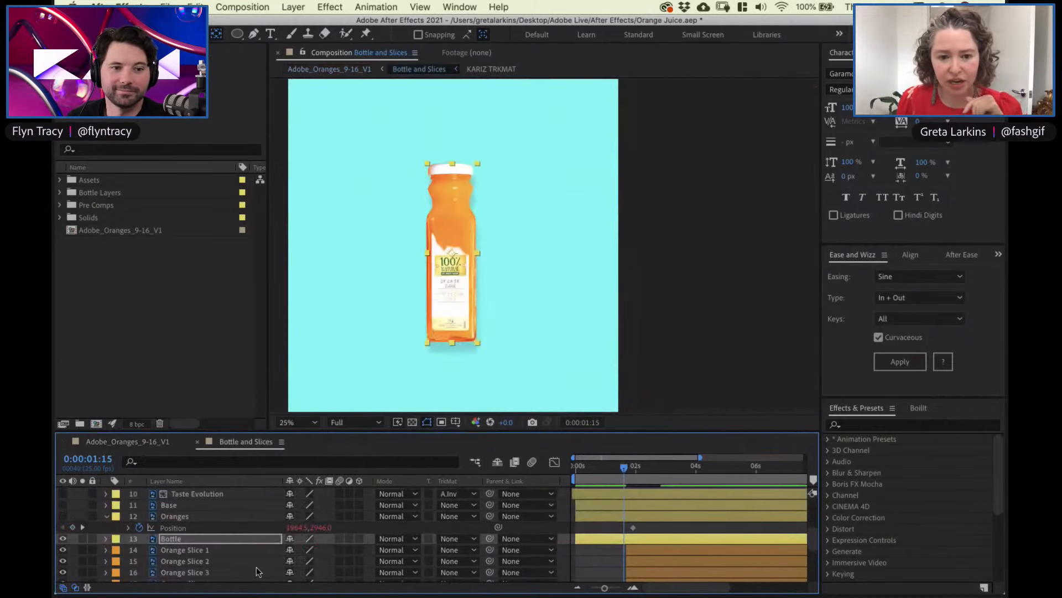
{"action": "left_click_drag", "start_coordinate": [623, 467], "coordinate": [628, 469]}
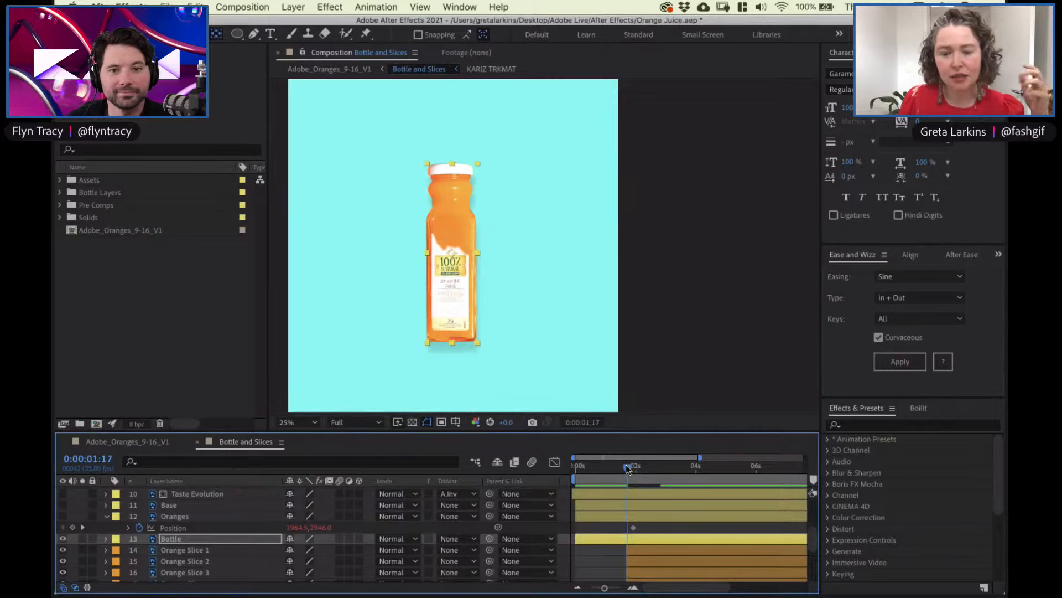
{"action": "mouse_move", "coordinate": [627, 468]}
{"action": "left_mouse_down"}
{"action": "mouse_move", "coordinate": [672, 467]}
{"action": "mouse_move", "coordinate": [632, 475]}
{"action": "left_mouse_up"}
{"action": "left_click", "coordinate": [348, 425]}
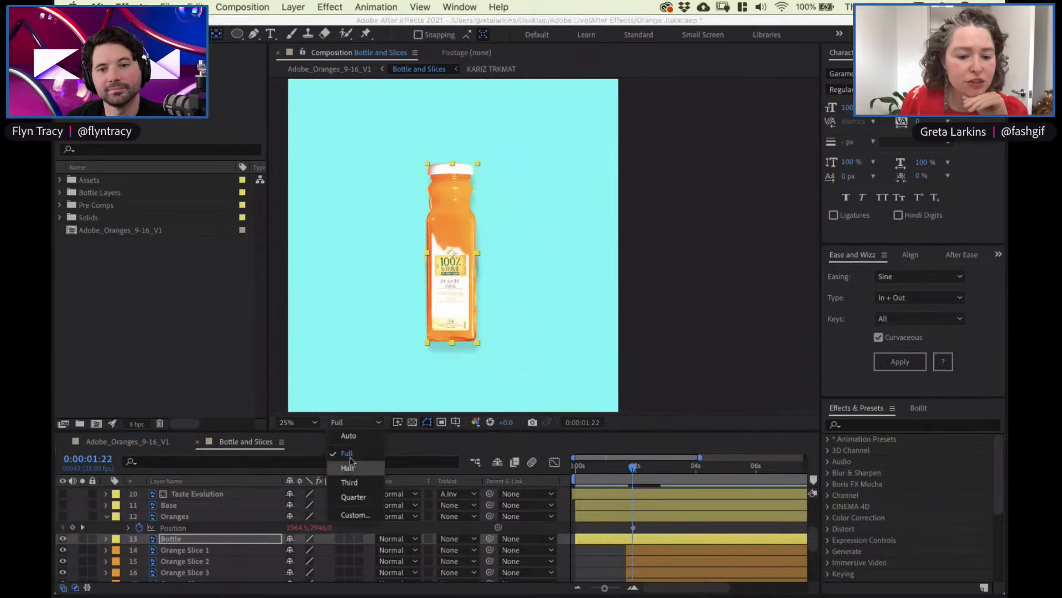
{"action": "left_click", "coordinate": [351, 482]}
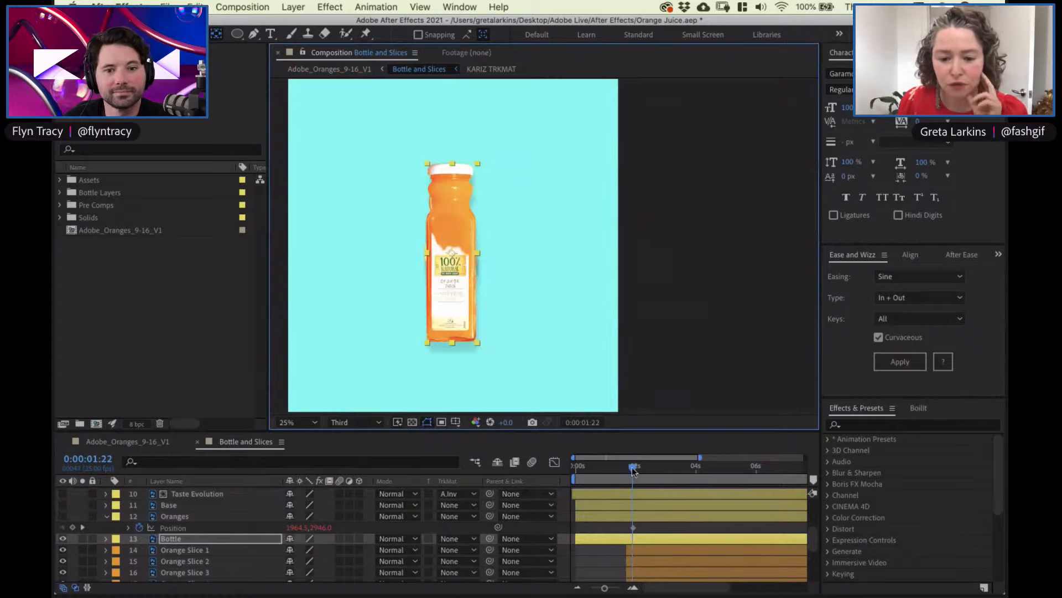
{"action": "left_click_drag", "start_coordinate": [634, 470], "coordinate": [644, 469]}
Return to the Adobe_Oranges_9-16_V1 composition and preview the bottle and slices animation from the start
{"action": "left_click", "coordinate": [128, 441]}
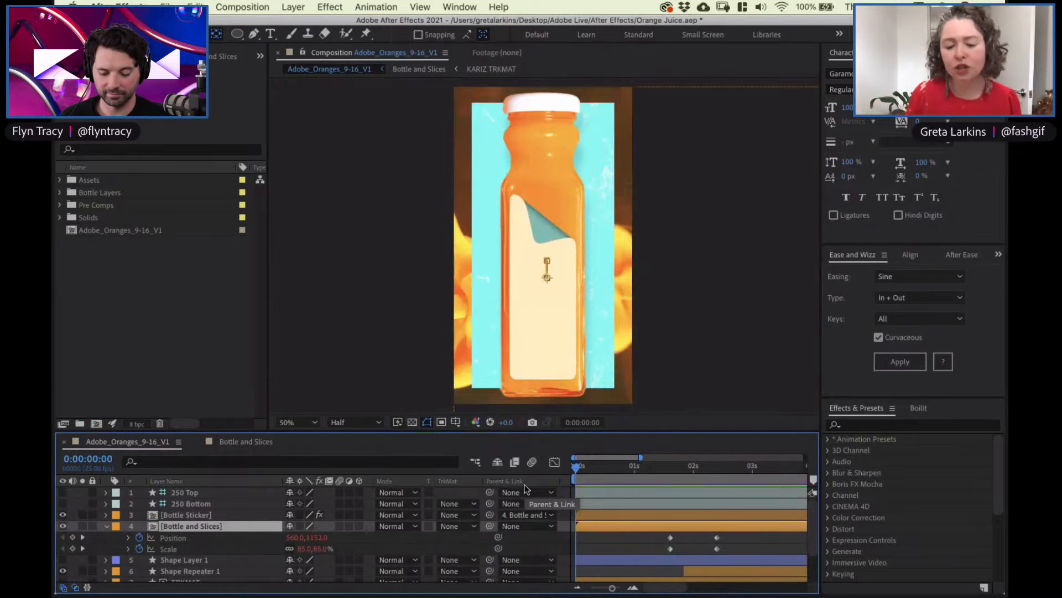
{"action": "key", "text": "space"}
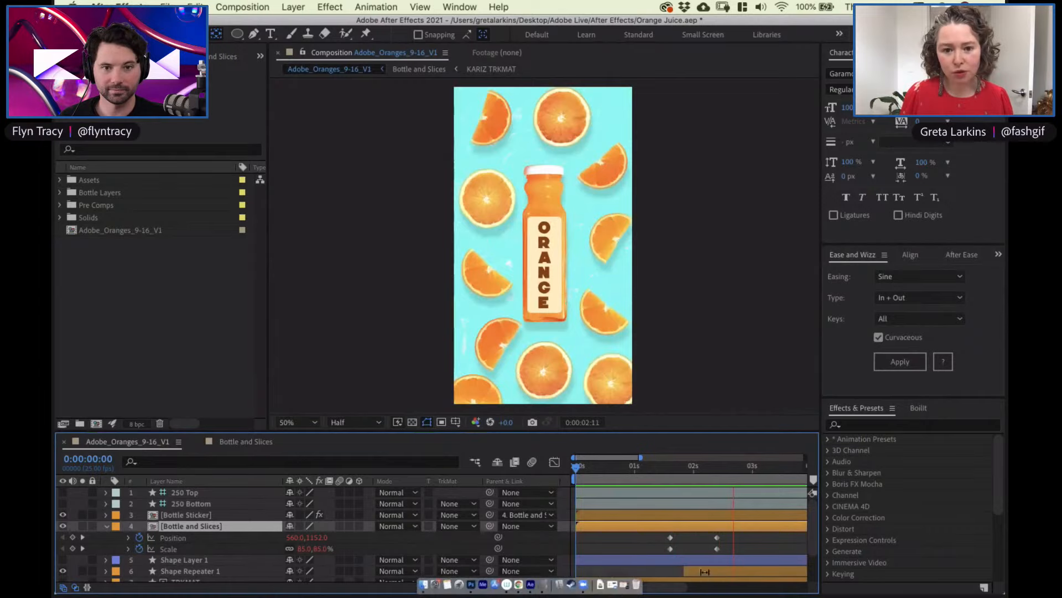
{"action": "key", "text": "space"}
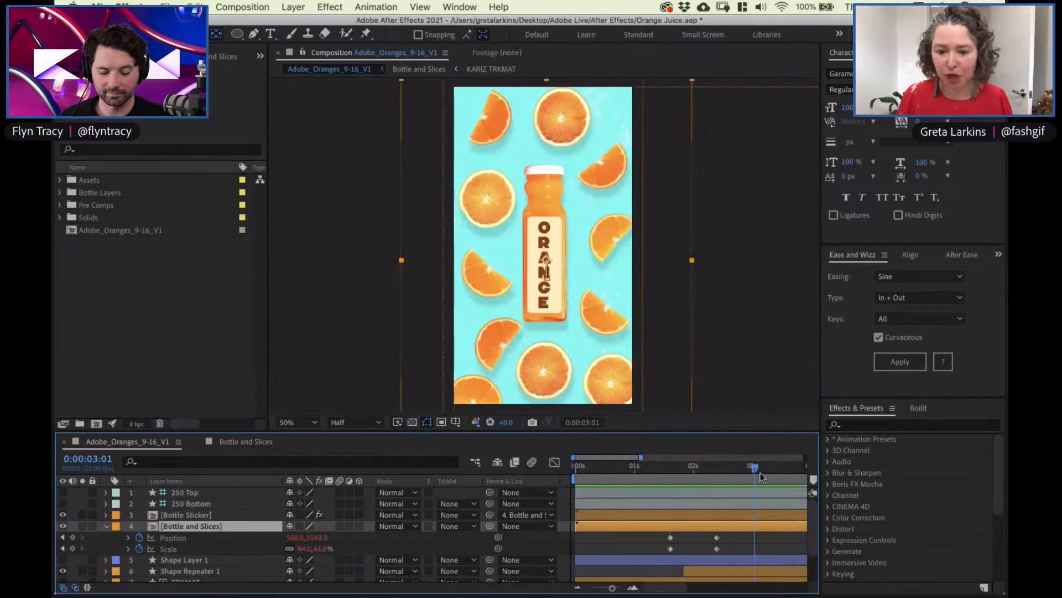
{"action": "key", "text": "space"}
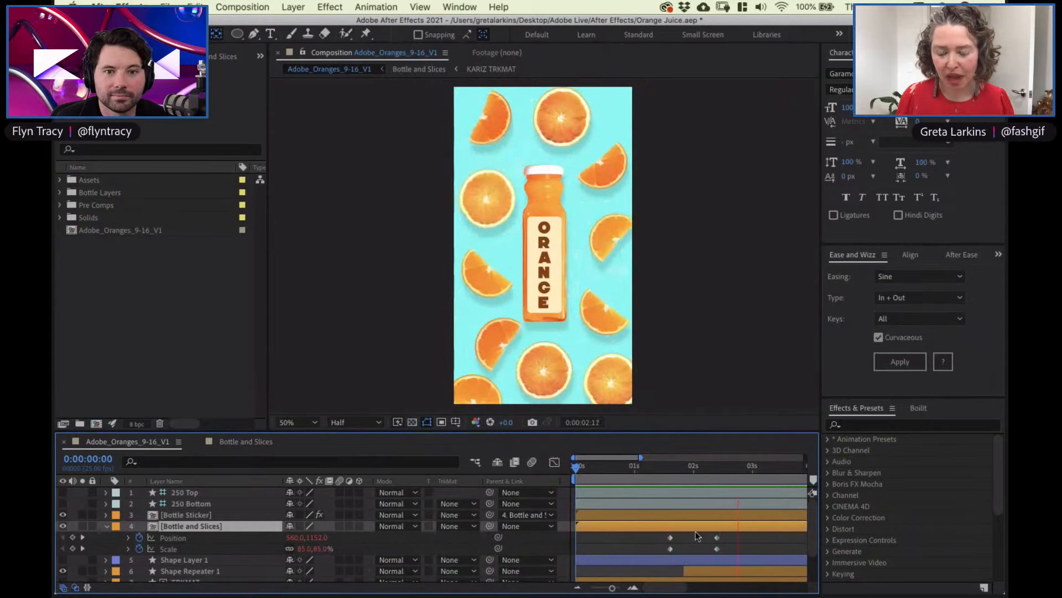
Create a new shape layer directly above the Bottle Sticker layer, with the playhead at 0:00:03:00
{"action": "left_click", "coordinate": [751, 473]}
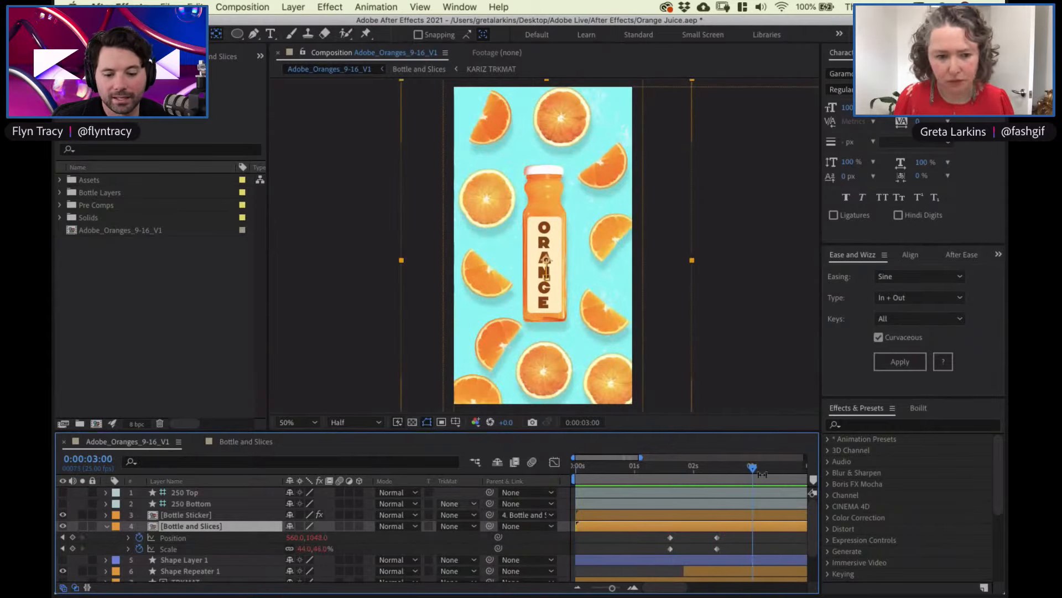
{"action": "left_click", "coordinate": [107, 526]}
{"action": "left_click", "coordinate": [188, 514]}
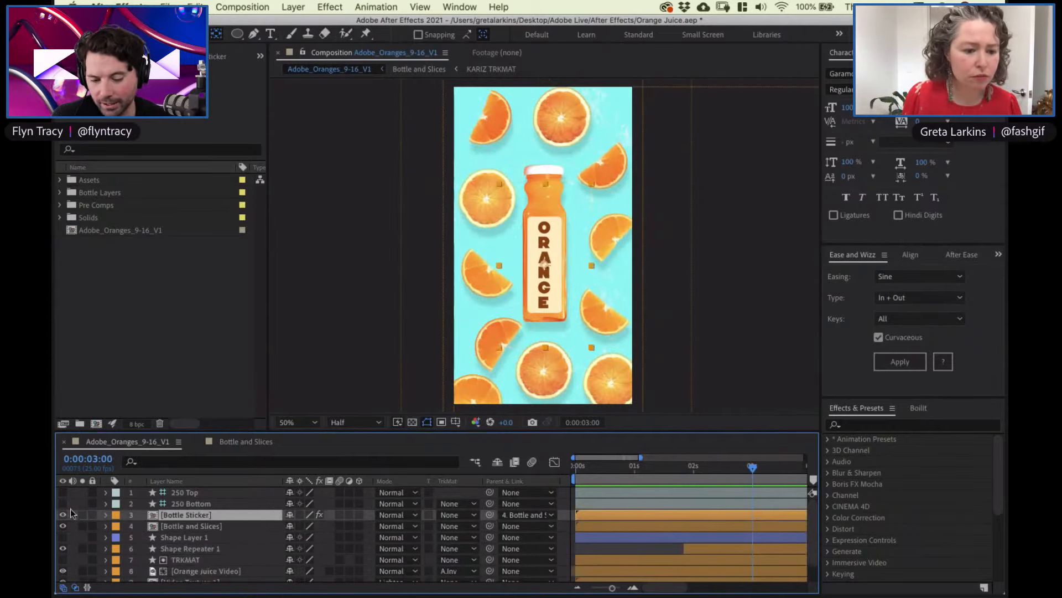
{"action": "right_click", "coordinate": [72, 515]}
{"action": "mouse_move", "coordinate": [138, 450]}
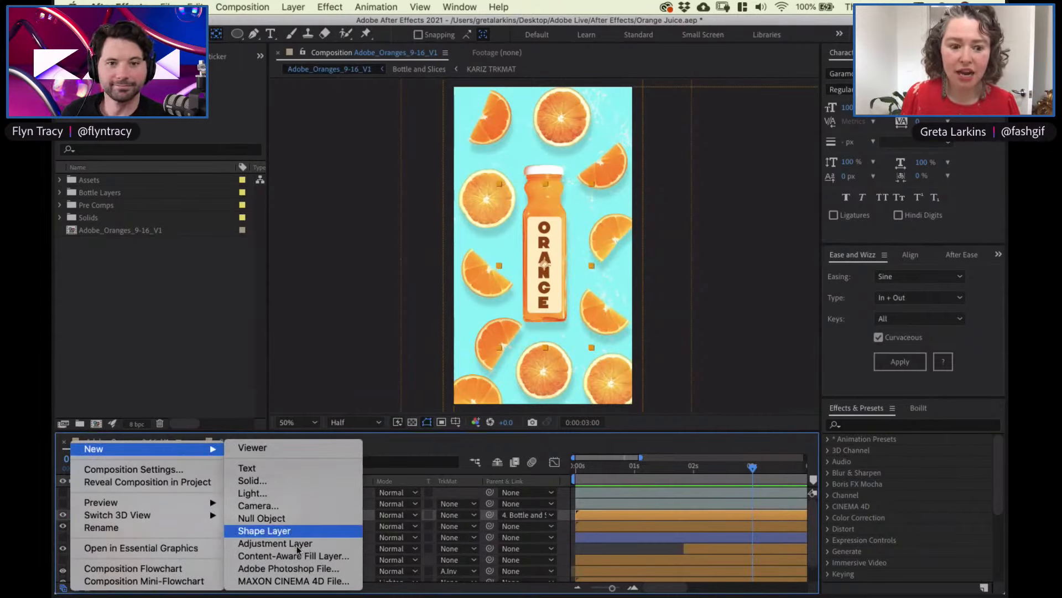
{"action": "left_click", "coordinate": [264, 530]}
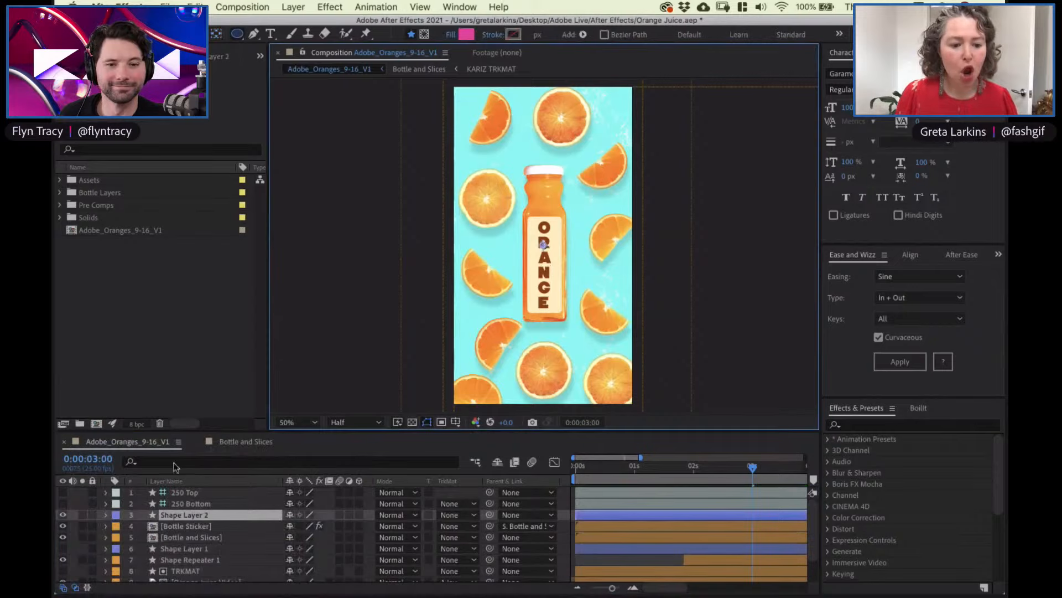
Set the shape fill to the orange E89A2C sampled from the juice bottle
{"action": "left_click", "coordinate": [468, 34]}
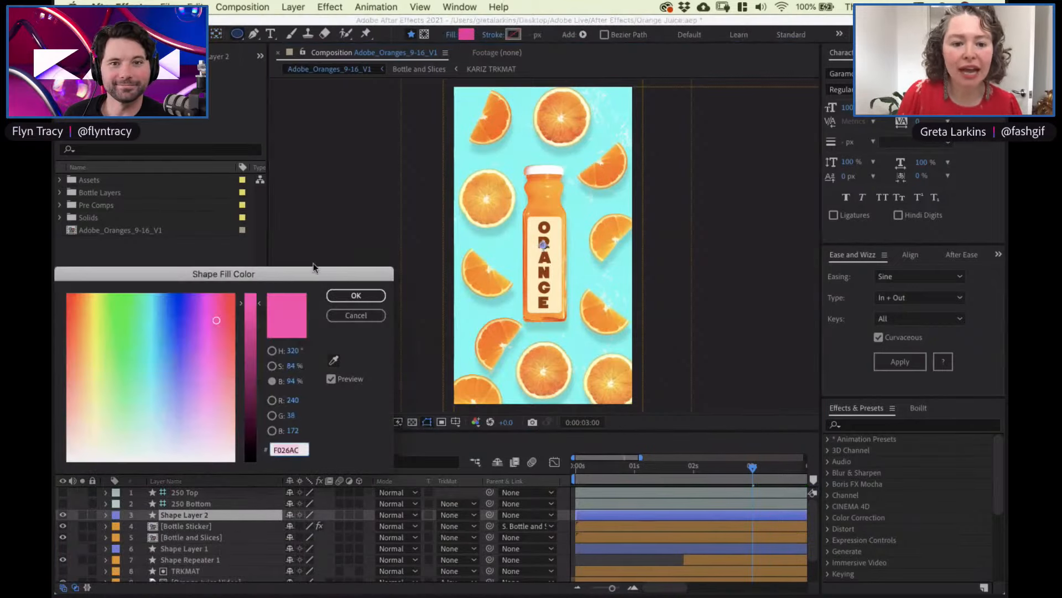
{"action": "left_click_drag", "start_coordinate": [250, 328], "coordinate": [250, 294]}
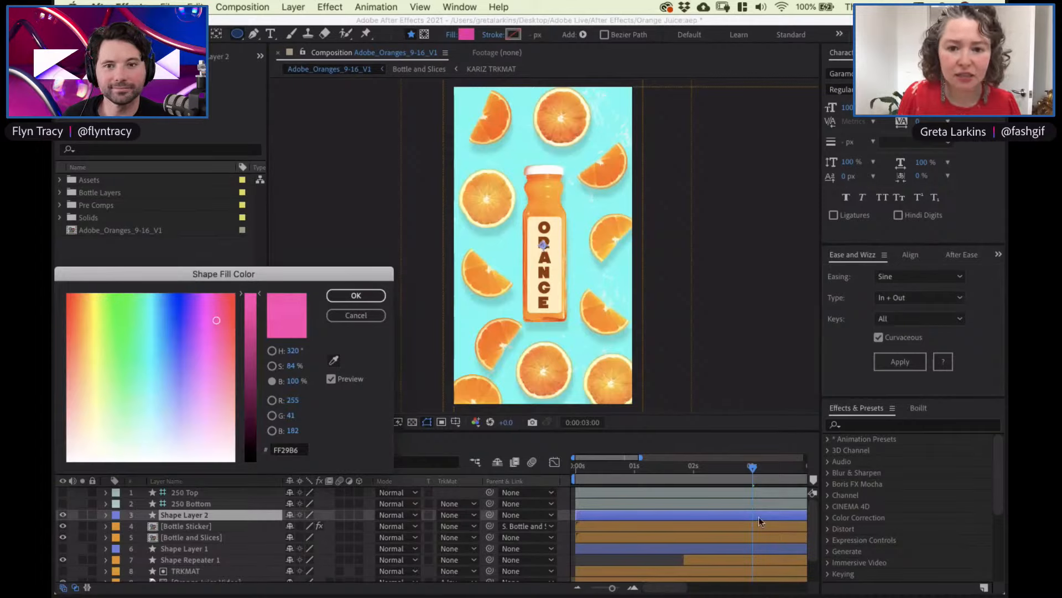
{"action": "left_click", "coordinate": [334, 362]}
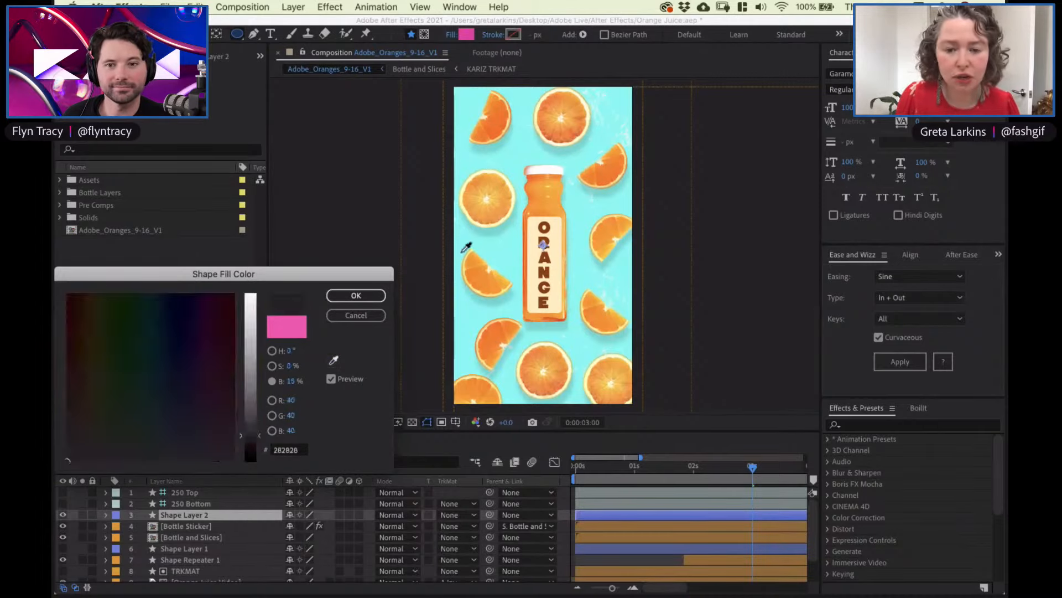
{"action": "left_click", "coordinate": [544, 189]}
{"action": "left_click", "coordinate": [356, 295]}
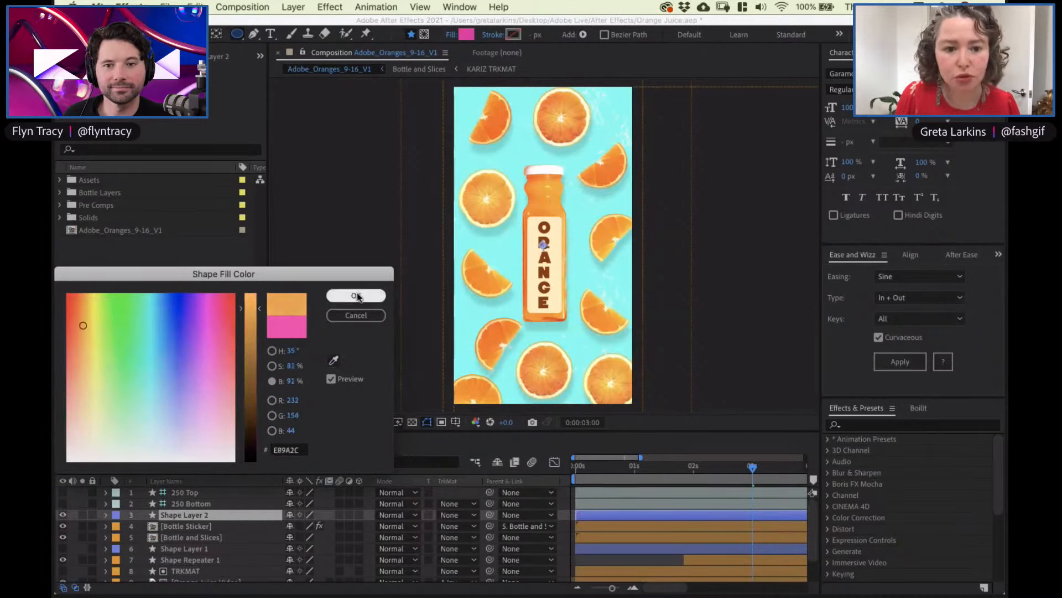
Draw a large circle over the bottle on Shape Layer 2 and centre it vertically in the composition
{"action": "left_click_drag", "start_coordinate": [607, 195], "coordinate": [492, 320]}
{"action": "left_click", "coordinate": [214, 34]}
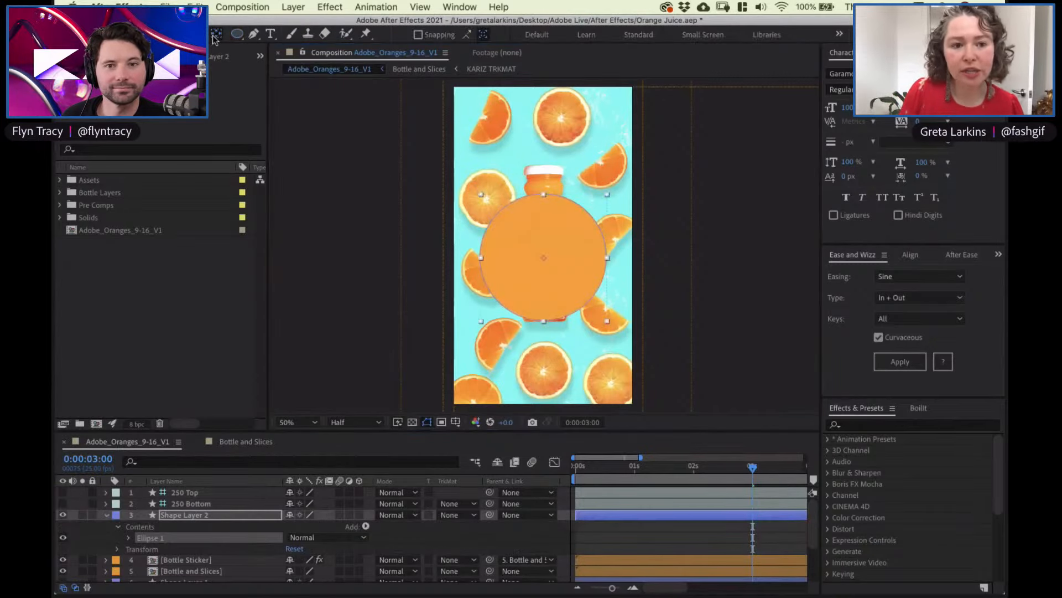
{"action": "left_click", "coordinate": [911, 255]}
{"action": "left_click", "coordinate": [925, 287]}
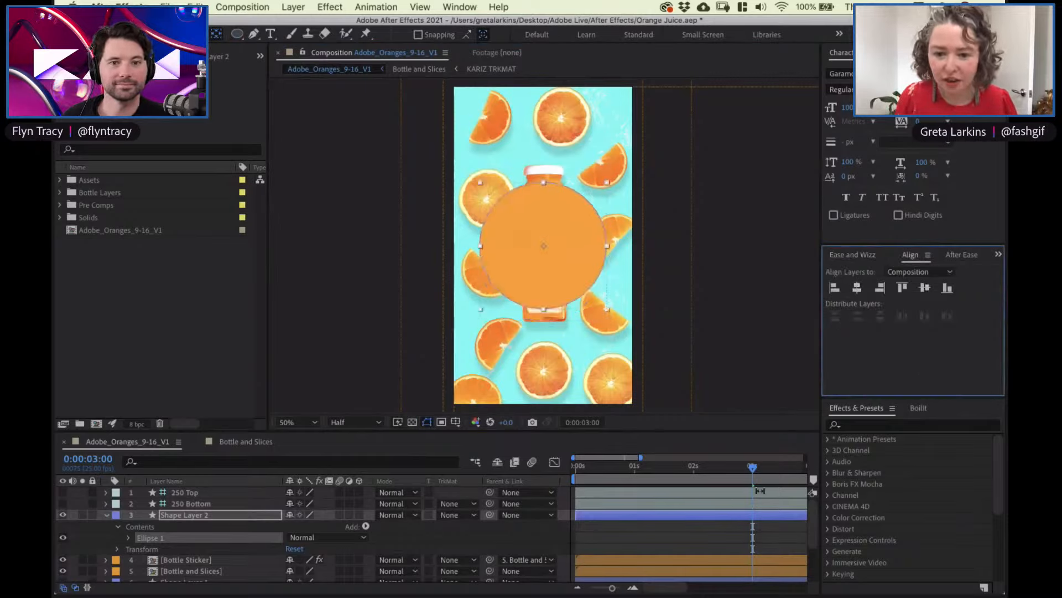
Trim the start of Shape Layer 2 to the playhead at 0:00:03:00
{"action": "left_click", "coordinate": [109, 515]}
{"action": "left_click", "coordinate": [216, 514]}
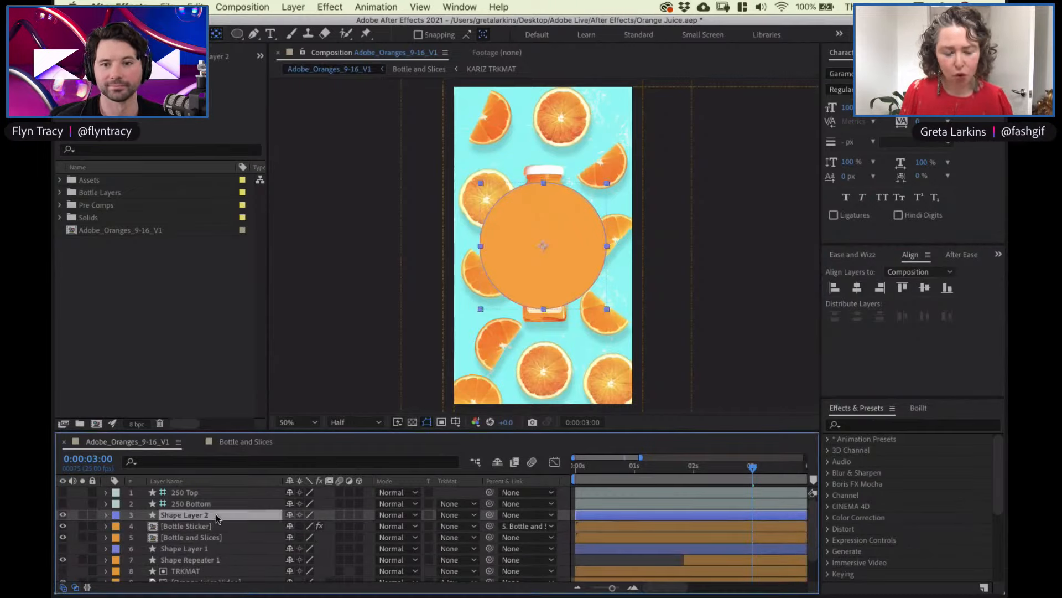
{"action": "key", "text": "alt+bracketleft"}
{"action": "left_click_drag", "start_coordinate": [612, 588], "coordinate": [593, 587]}
{"action": "scroll", "coordinate": [650, 552], "scroll_direction": "down", "scroll_amount": 2}
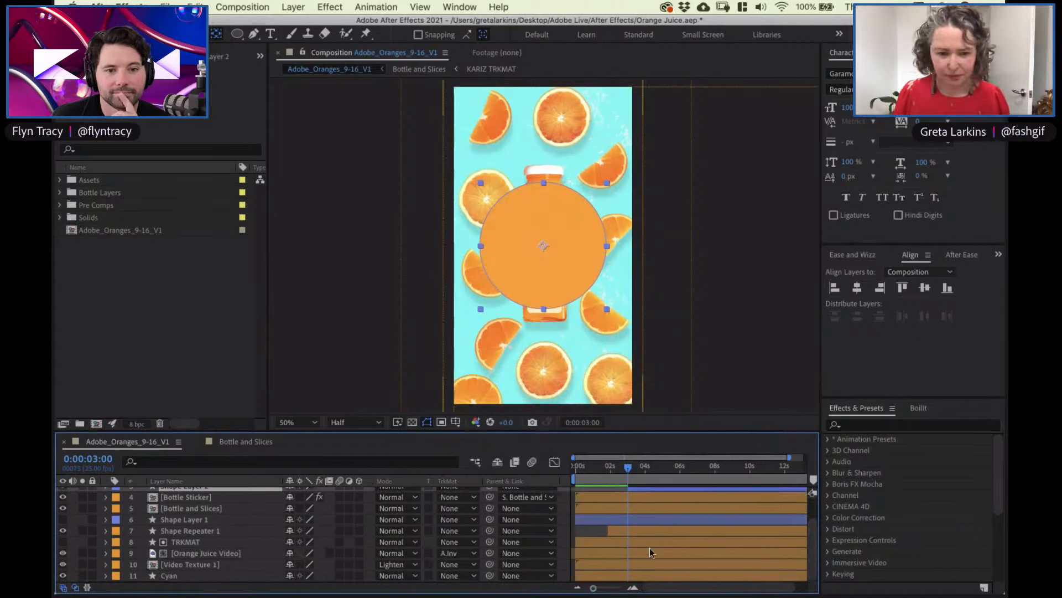
Add a Scale keyframe of 0% to Shape Layer 2 at 0:00:03:00
{"action": "key", "text": "s"}
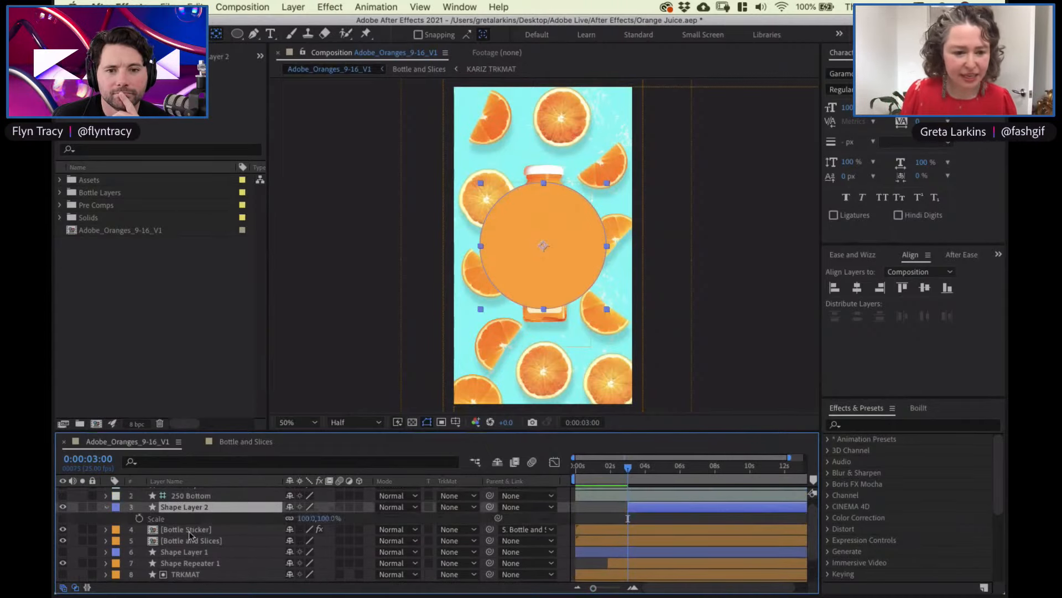
{"action": "left_click", "coordinate": [139, 519]}
{"action": "left_click", "coordinate": [325, 518]}
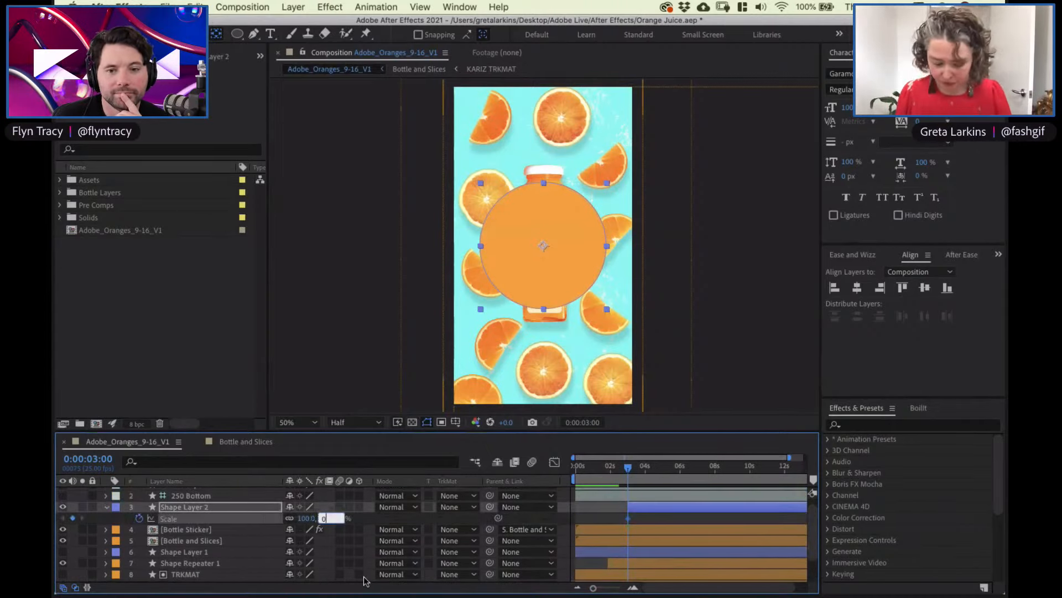
{"action": "type", "text": "0"}
{"action": "key", "text": "Return"}
Add a Scale keyframe of 308% at 0:00:03:20 so the circle fills the whole frame
{"action": "key", "text": "shift+Page_Down"}
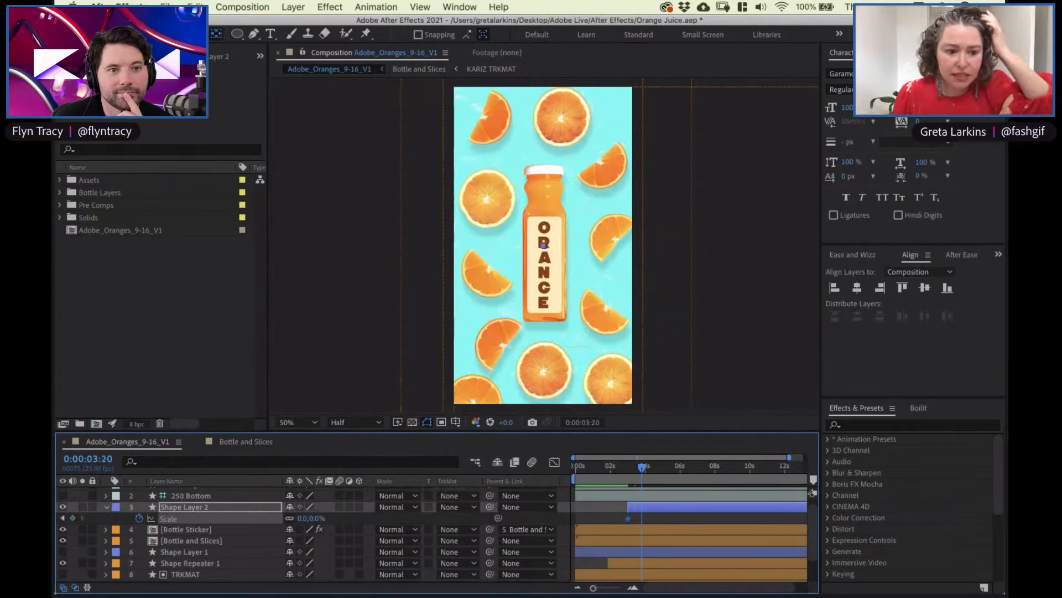
{"action": "left_click", "coordinate": [302, 518]}
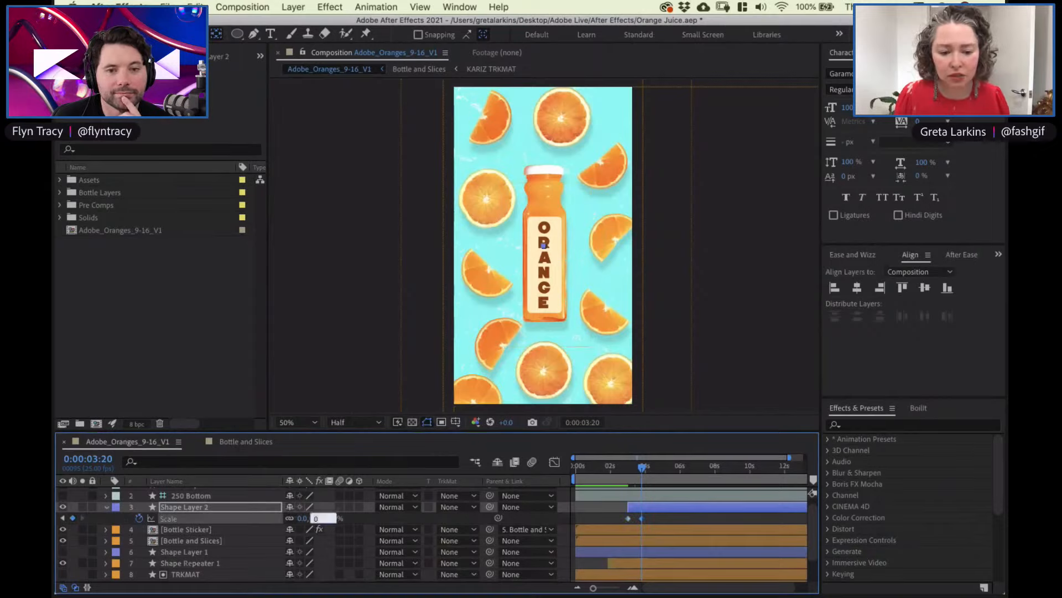
{"action": "type", "text": "38"}
{"action": "key", "text": "Return"}
{"action": "left_click_drag", "start_coordinate": [303, 517], "coordinate": [452, 518]}
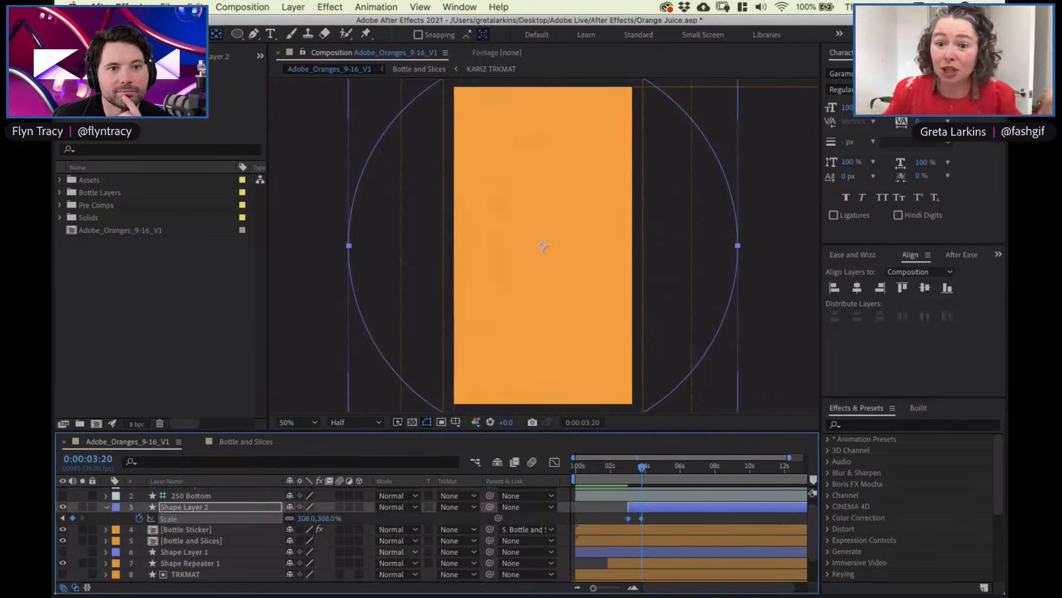
Apply Ease and Wizz Expo easing, In + Out, to both Scale keyframes of Shape Layer 2
{"action": "left_click_drag", "start_coordinate": [663, 514], "coordinate": [621, 522]}
{"action": "left_click", "coordinate": [852, 255]}
{"action": "left_click", "coordinate": [920, 276]}
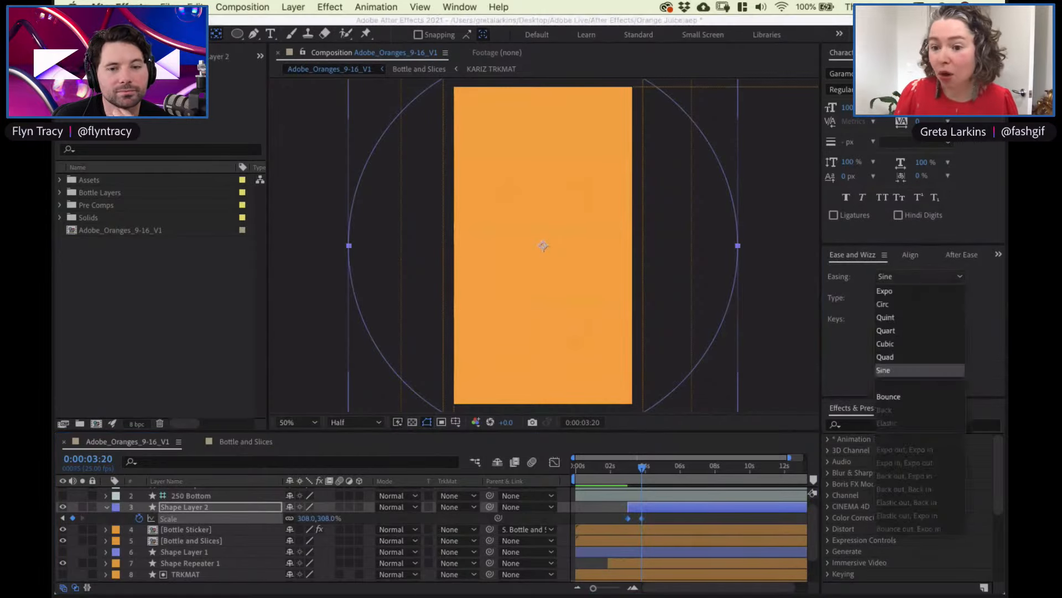
{"action": "left_click", "coordinate": [892, 291]}
{"action": "left_click", "coordinate": [900, 361]}
Return to the circle's first Scale keyframe at 0:00:03:00 and preview its eased growth across the frame
{"action": "mouse_move", "coordinate": [641, 466]}
{"action": "left_mouse_down"}
{"action": "mouse_move", "coordinate": [619, 467]}
{"action": "mouse_move", "coordinate": [629, 467]}
{"action": "left_mouse_up"}
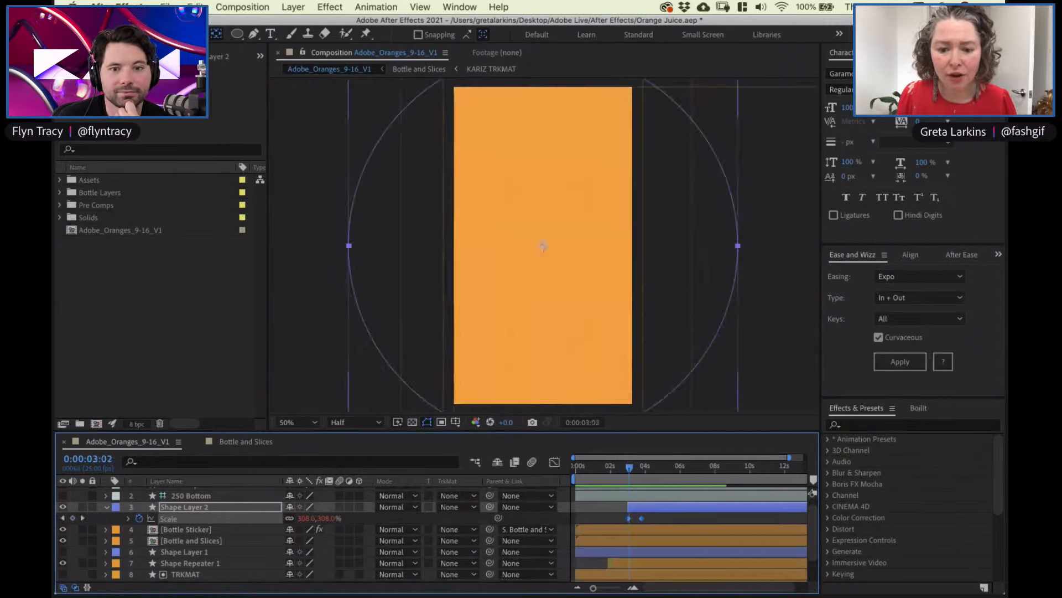
{"action": "key", "text": "equal"}
{"action": "key", "text": "equal"}
{"action": "key", "text": "j"}
{"action": "left_click", "coordinate": [328, 518]}
{"action": "type", "text": "3"}
{"action": "key", "text": "Return"}
{"action": "key", "text": "minus"}
{"action": "key", "text": "minus"}
{"action": "key", "text": "minus"}
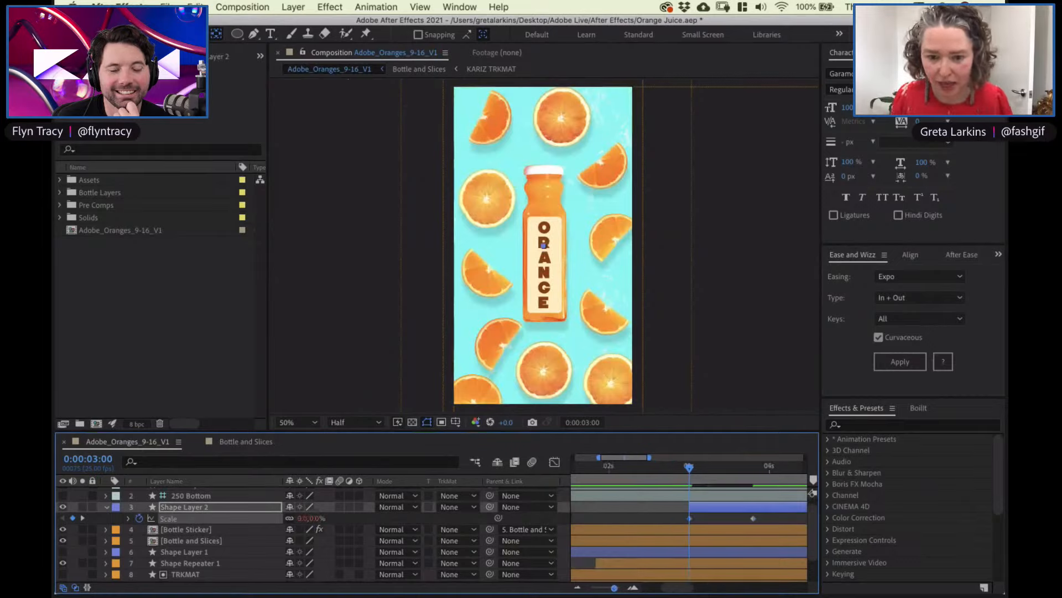
{"action": "key", "text": "space"}
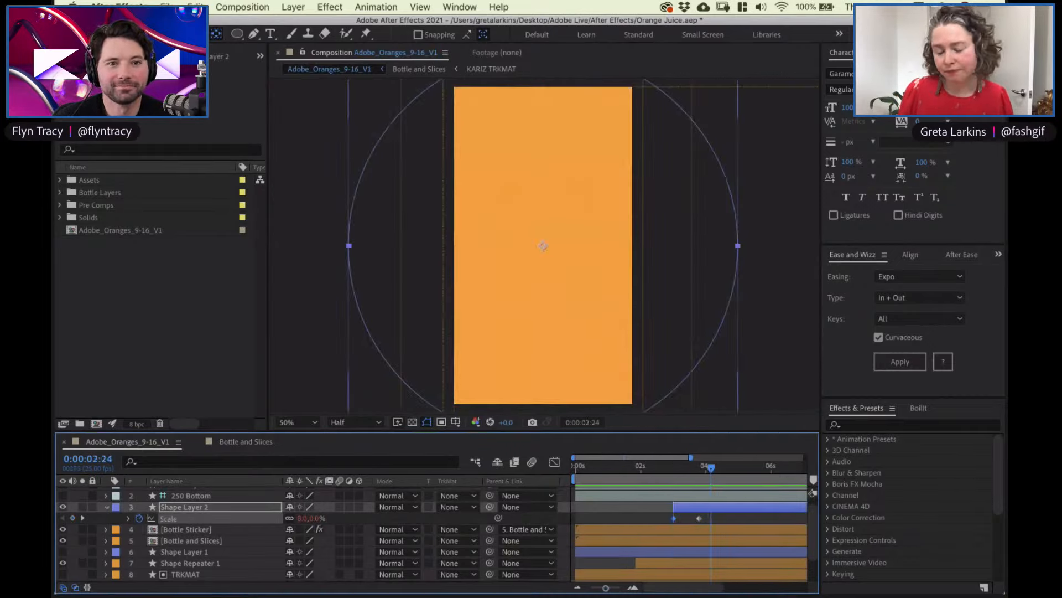
{"action": "key", "text": "space"}
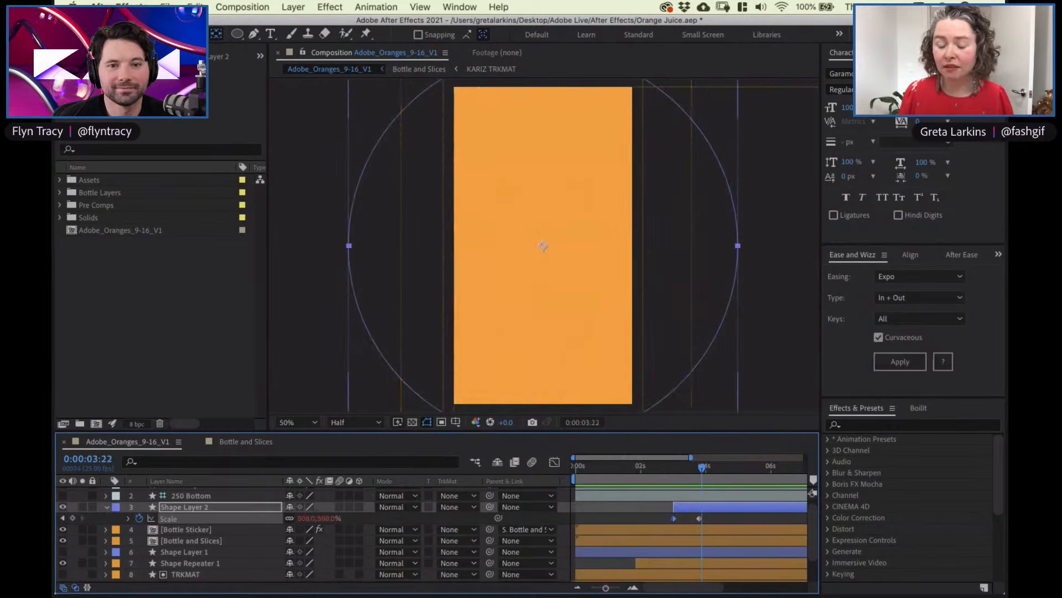
Check the circle's eased growth frame by frame around 0:00:03:09 and collapse Shape Layer 2's keyframed properties
{"action": "key", "text": "space"}
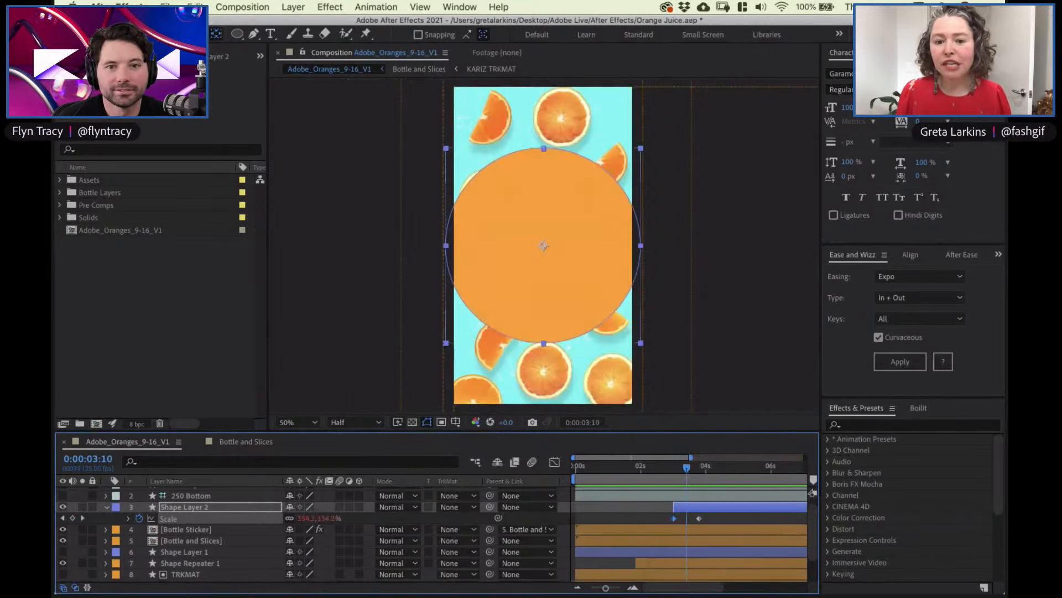
{"action": "key", "text": "Page_Up"}
{"action": "key", "text": "Page_Up"}
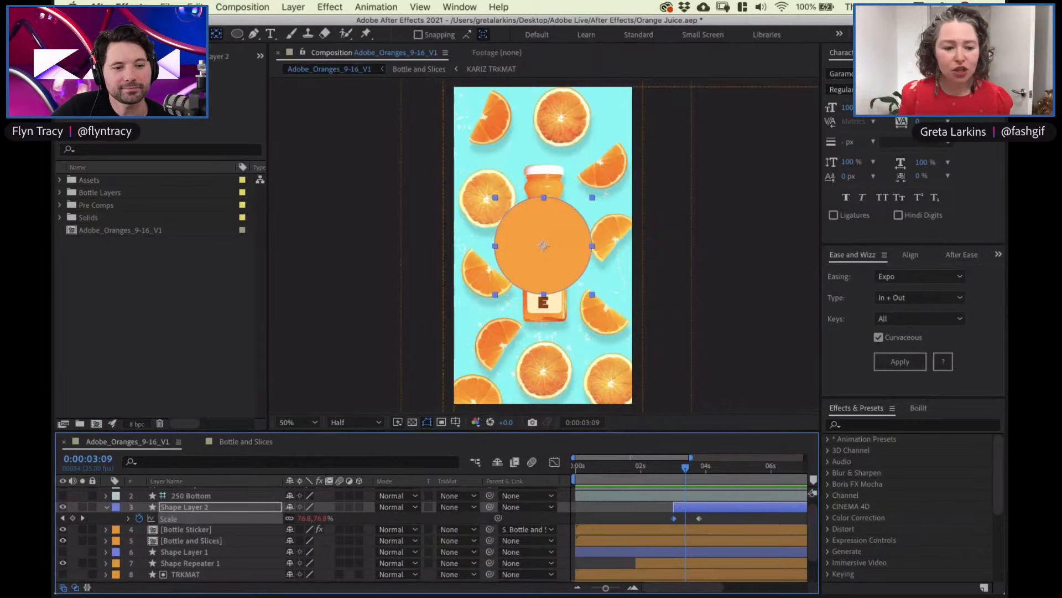
{"action": "key", "text": "u"}
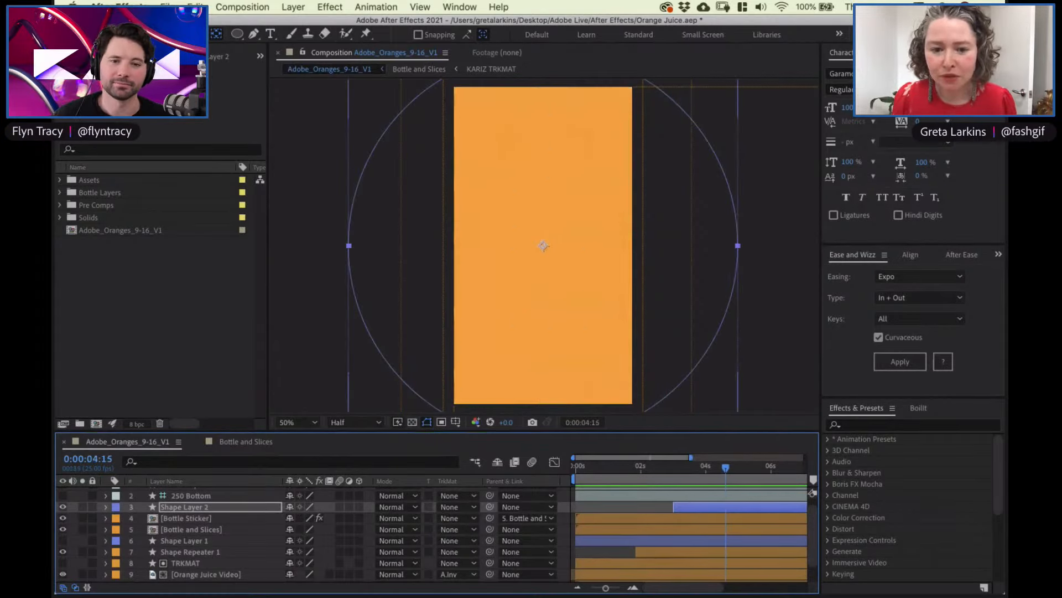
Create a 1920 × 1080 px composition named Orange Slice and switch off its transparency grid
{"action": "right_click", "coordinate": [78, 271]}
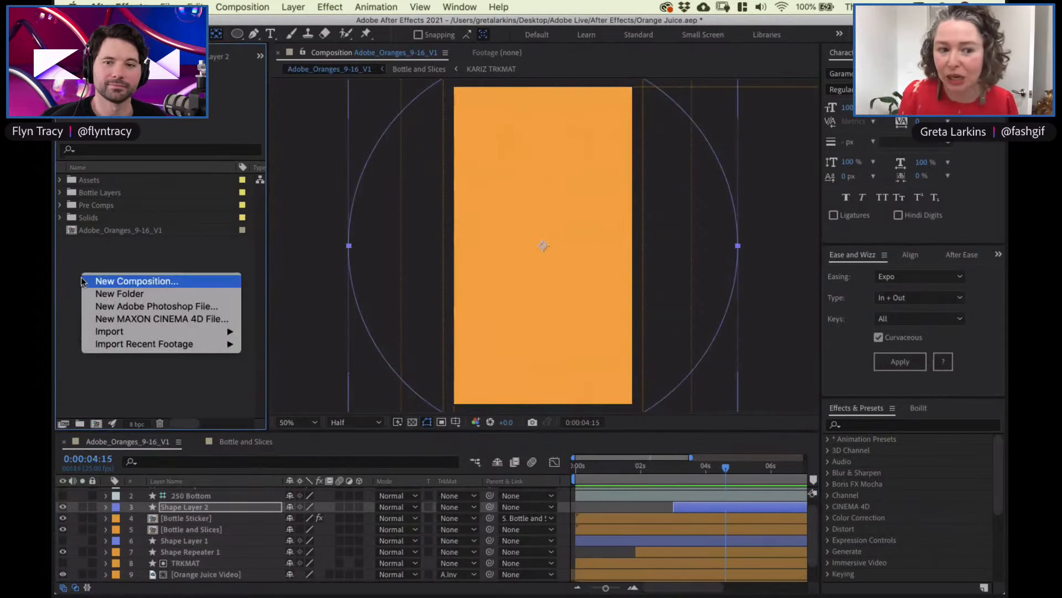
{"action": "left_click", "coordinate": [105, 281]}
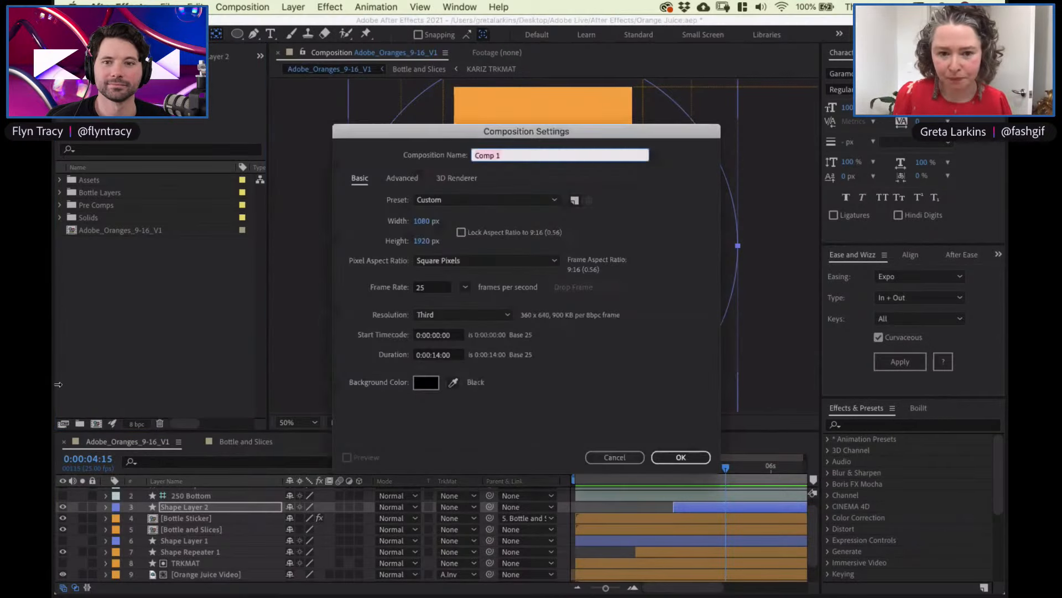
{"action": "left_click", "coordinate": [421, 220]}
{"action": "type", "text": "1920"}
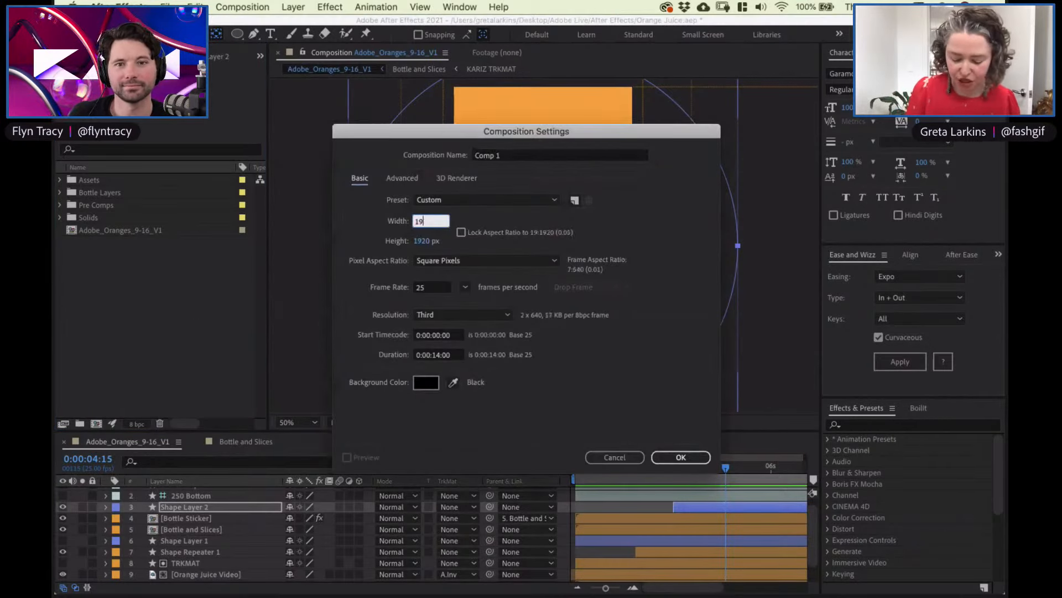
{"action": "left_click", "coordinate": [422, 241]}
{"action": "type", "text": "1080"}
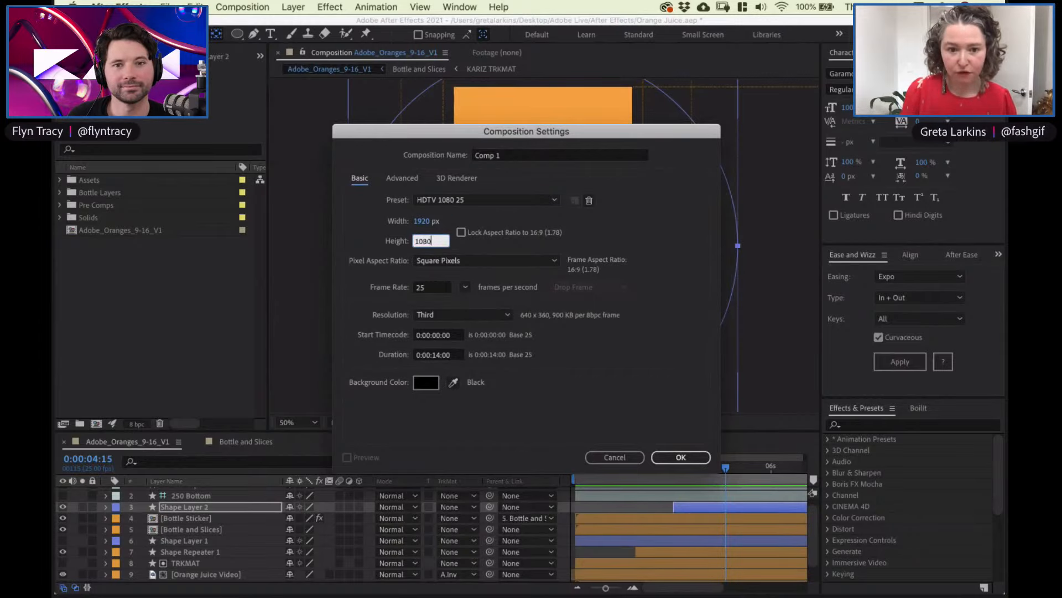
{"action": "left_click", "coordinate": [505, 155]}
{"action": "type", "text": "Or"}
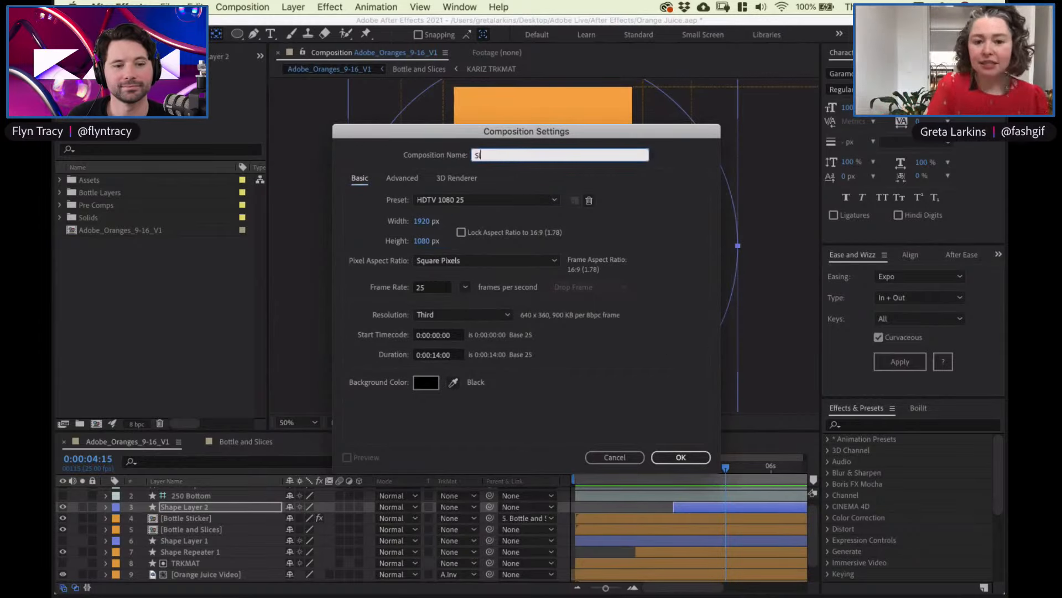
{"action": "type", "text": "ange Slice"}
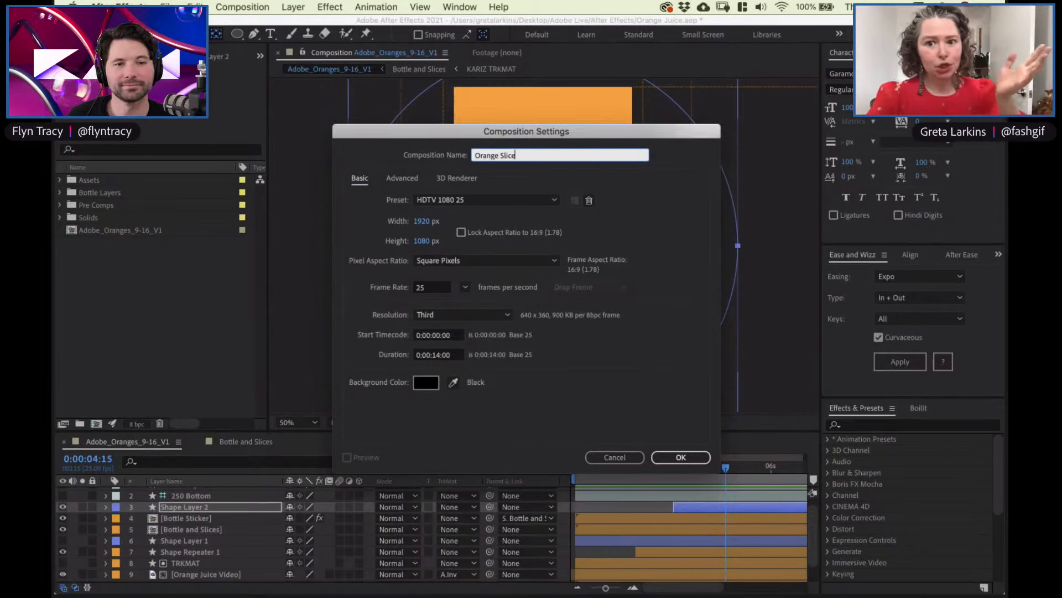
{"action": "key", "text": "Return"}
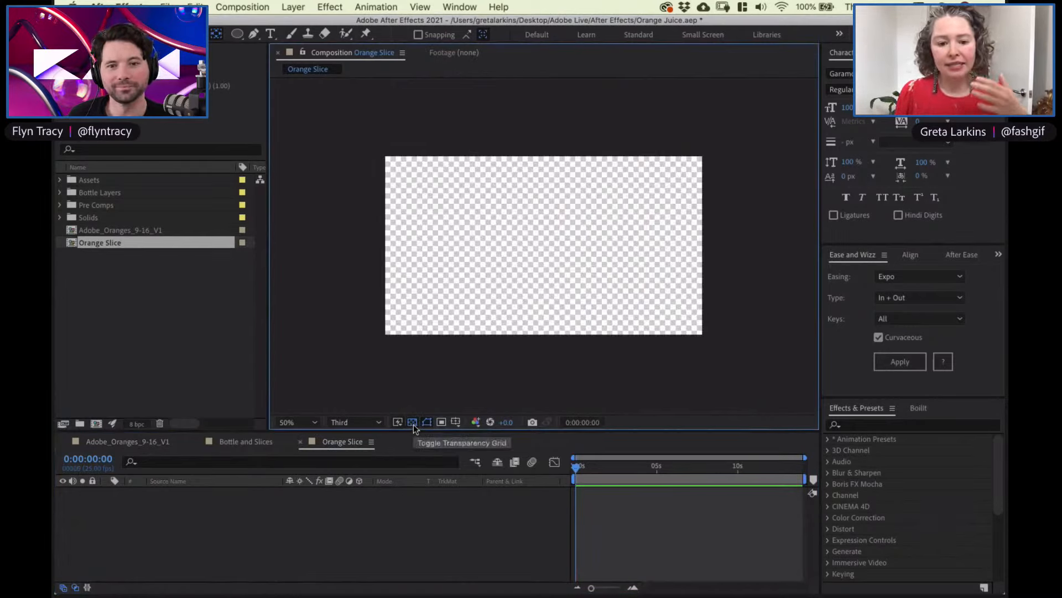
{"action": "left_click", "coordinate": [412, 422]}
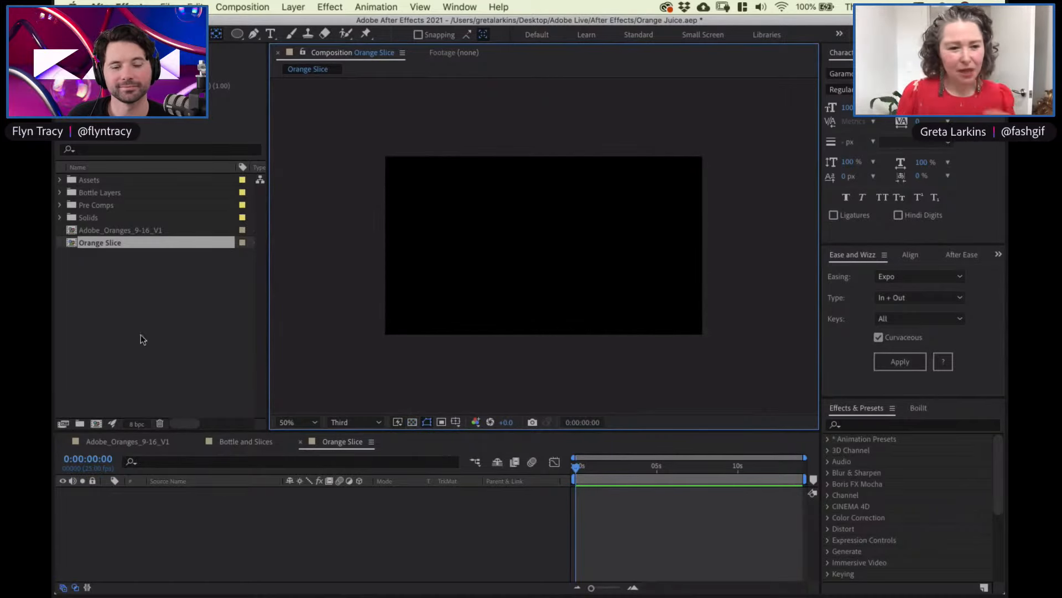
Copy the Orange Slice 2 layer from Bottle and Slices into the Orange Slice composition and reveal its Position, Scale and Rotation
{"action": "left_click", "coordinate": [248, 443]}
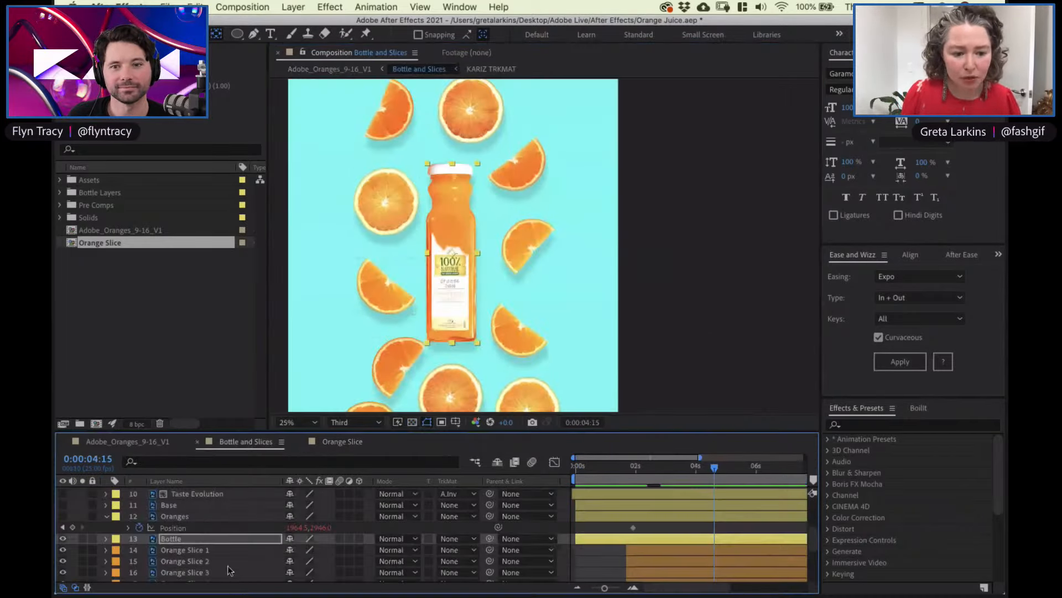
{"action": "left_click", "coordinate": [209, 550]}
{"action": "left_click", "coordinate": [209, 561]}
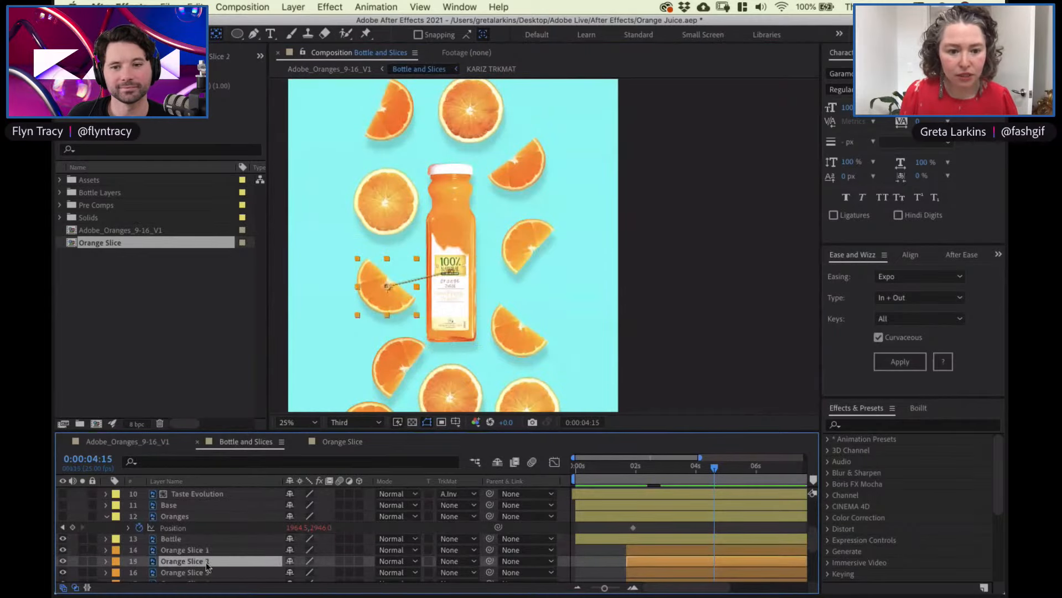
{"action": "left_click", "coordinate": [340, 443]}
{"action": "key", "text": "p"}
{"action": "key", "text": "shift+s"}
{"action": "key", "text": "shift+r"}
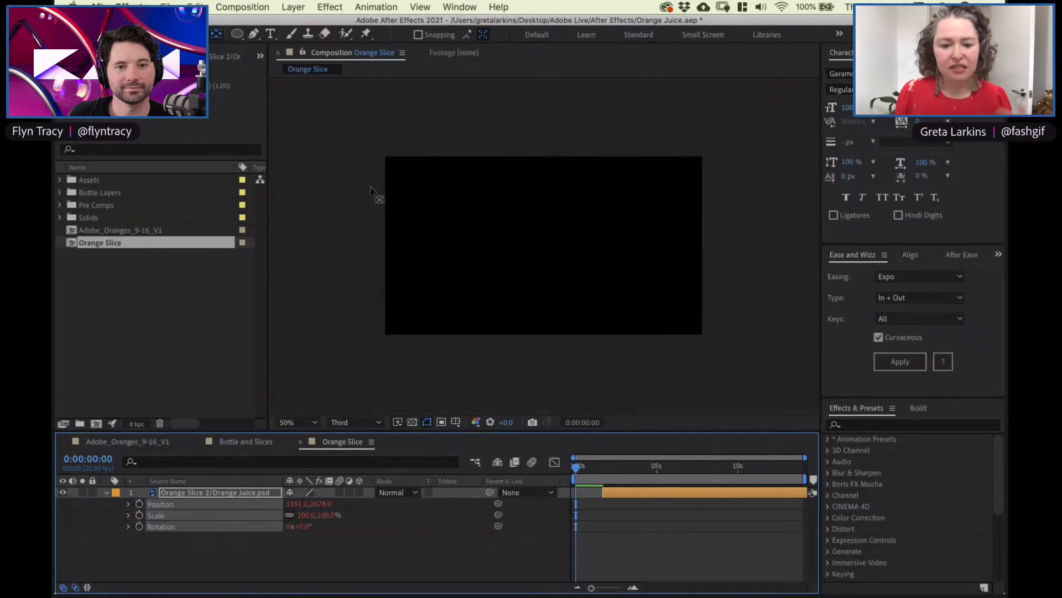
Shift the slice layer to start at 0:00:00:00 and center it horizontally and vertically in the composition
{"action": "left_click", "coordinate": [86, 34]}
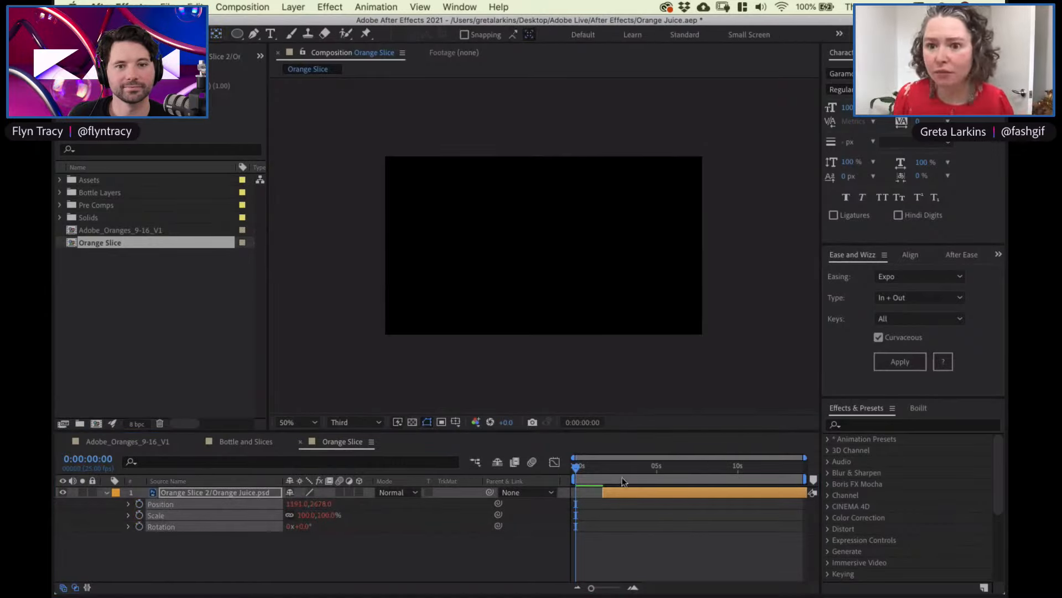
{"action": "left_click_drag", "start_coordinate": [619, 492], "coordinate": [573, 494]}
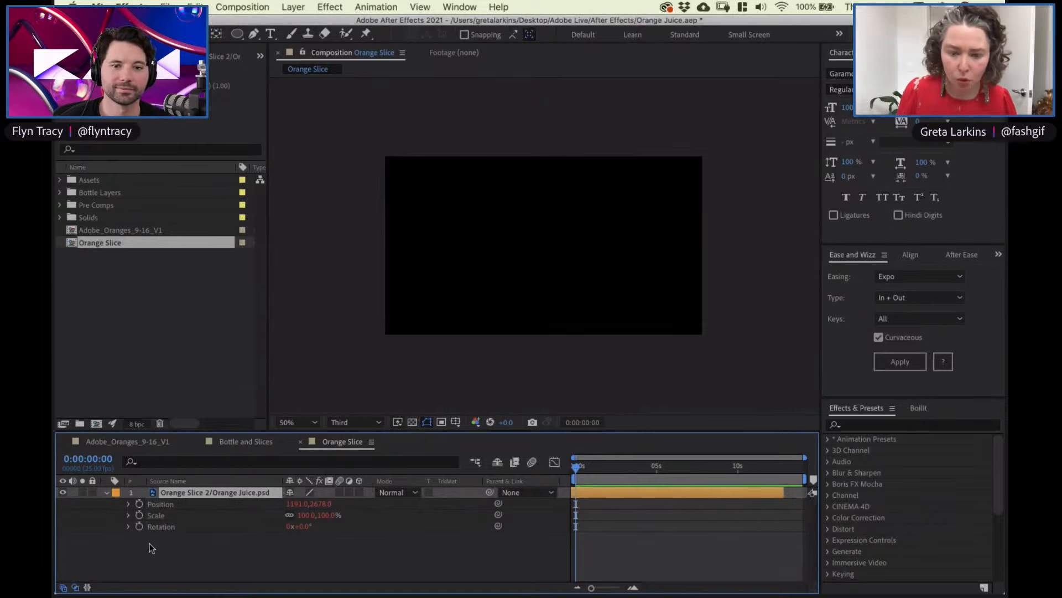
{"action": "left_click", "coordinate": [910, 255]}
{"action": "left_click", "coordinate": [857, 289]}
{"action": "left_click", "coordinate": [924, 287]}
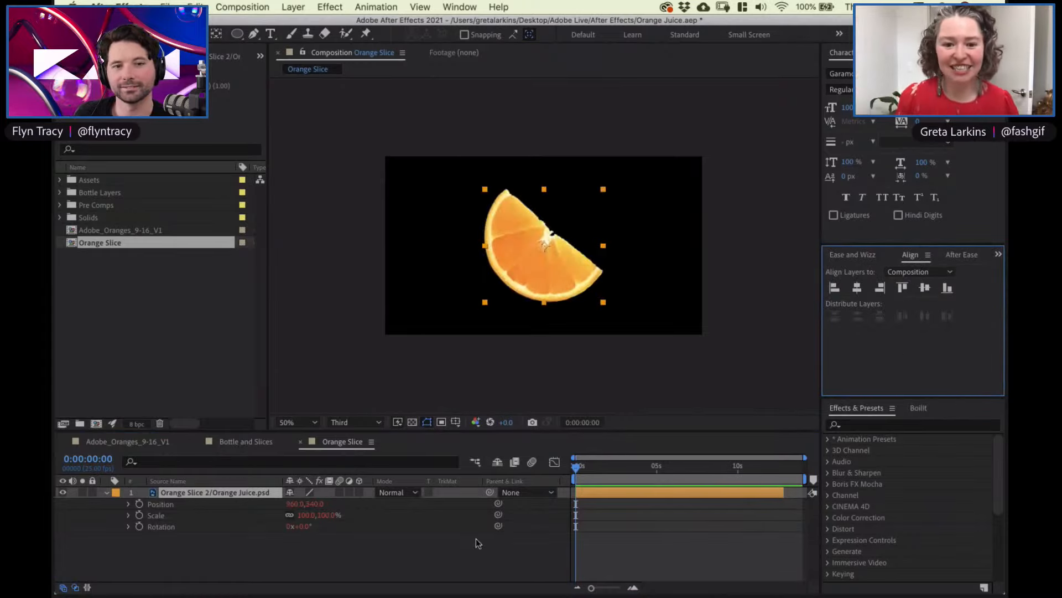
Review the source Orange Slice 2 layer in Bottle and Slices and return to the Orange Slice composition
{"action": "left_click", "coordinate": [140, 526]}
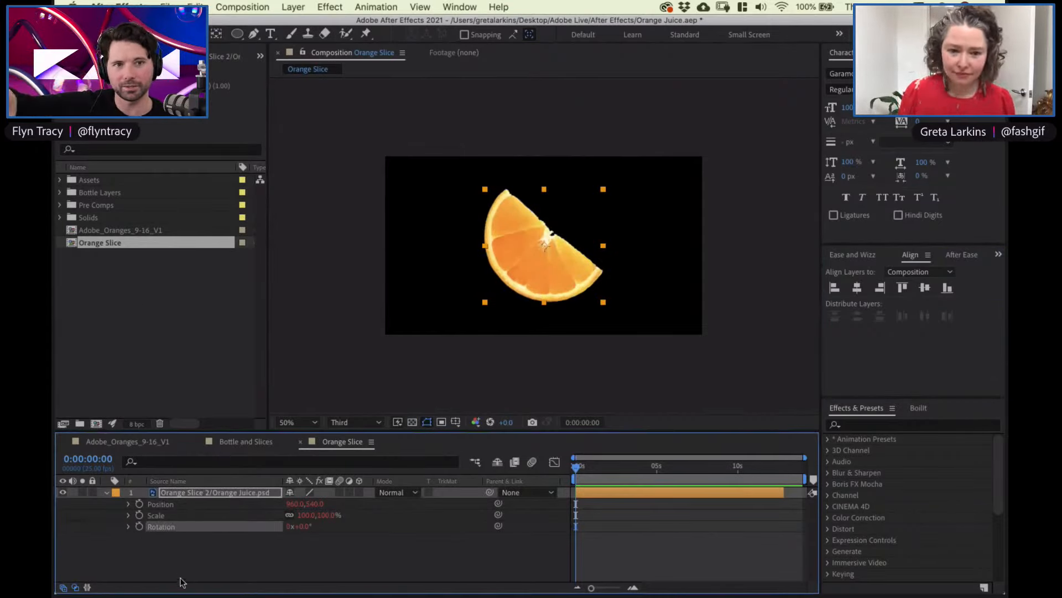
{"action": "left_click", "coordinate": [244, 443]}
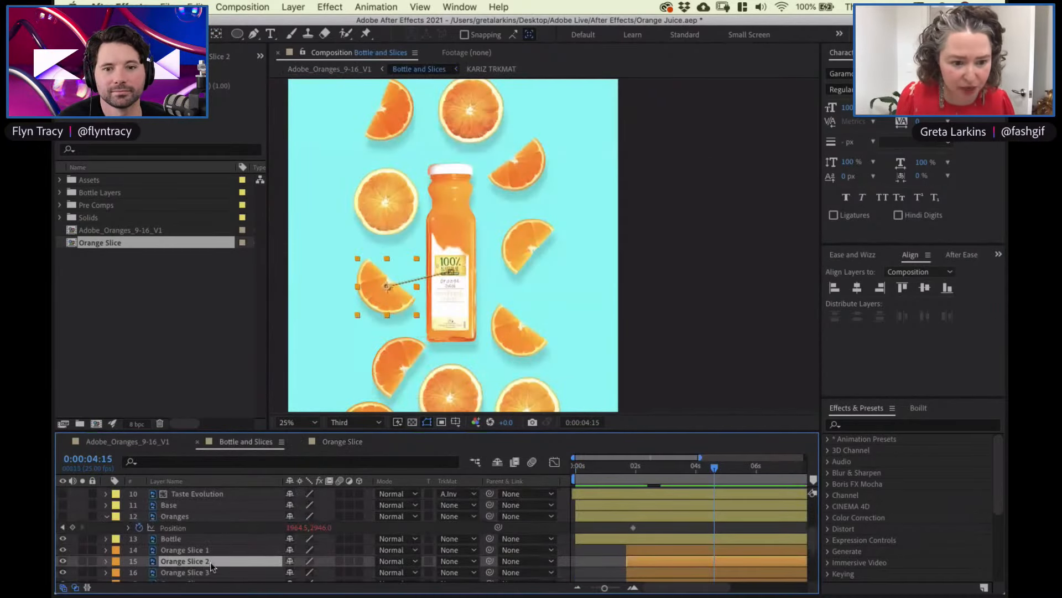
{"action": "left_click", "coordinate": [339, 448]}
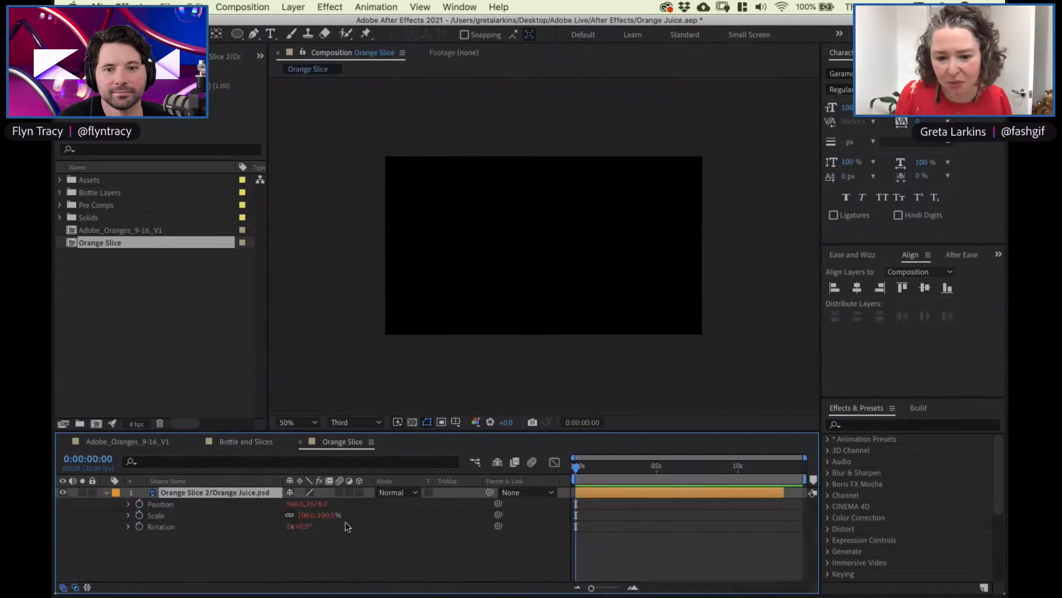
Center the off-frame slice layer vertically in the Orange Slice composition
{"action": "key", "text": "comma"}
{"action": "key", "text": "comma"}
{"action": "key", "text": "comma"}
{"action": "key", "text": "comma"}
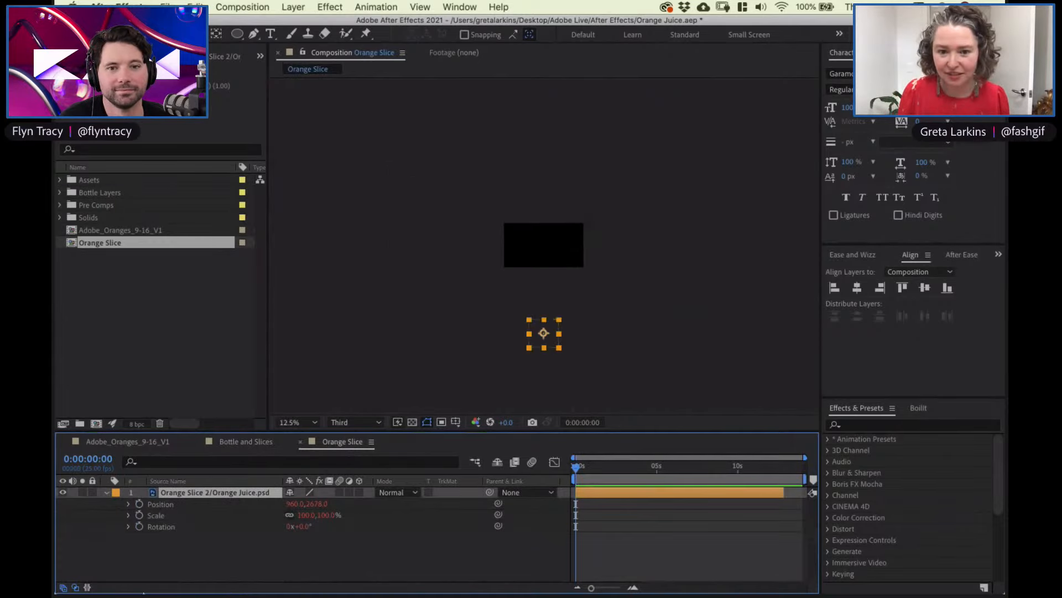
{"action": "mouse_move", "coordinate": [160, 593]}
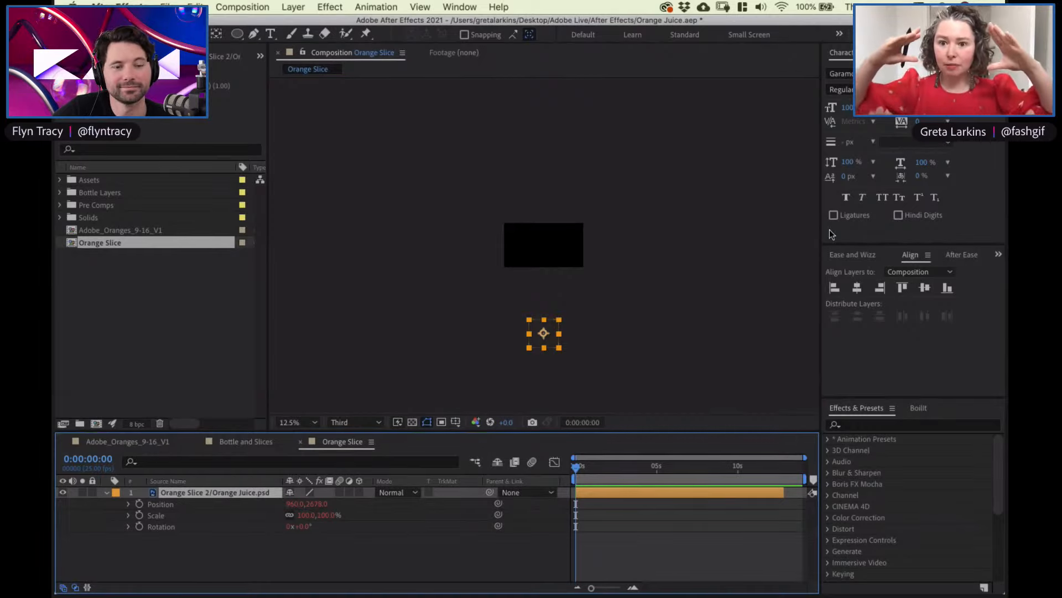
{"action": "left_click", "coordinate": [911, 292]}
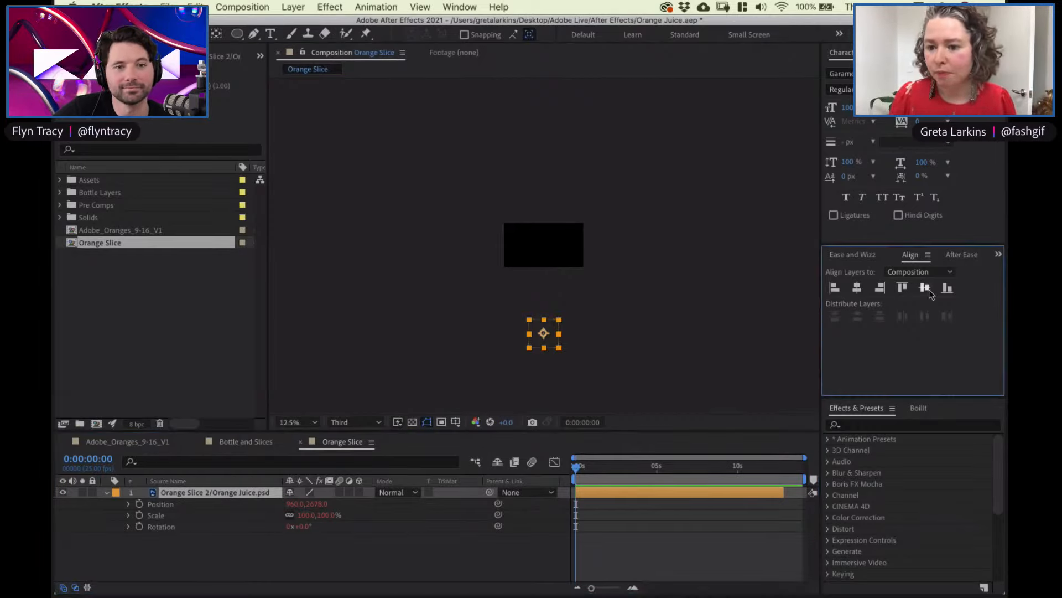
{"action": "left_click", "coordinate": [925, 287]}
{"action": "scroll", "coordinate": [494, 408], "scroll_direction": "up", "scroll_amount": 1}
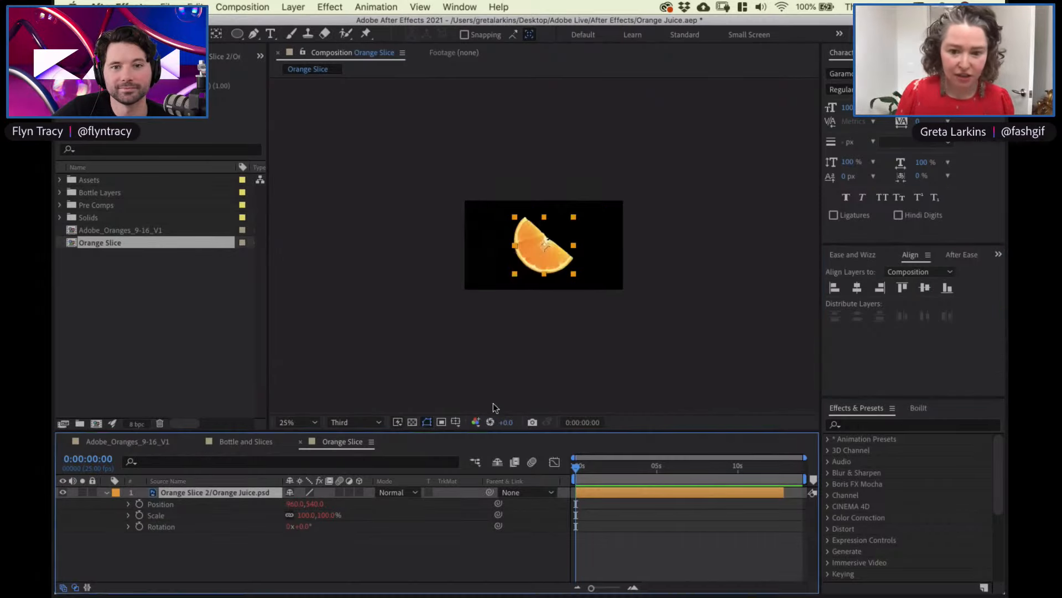
{"action": "scroll", "coordinate": [494, 408], "scroll_direction": "up", "scroll_amount": 1}
{"action": "scroll", "coordinate": [510, 396], "scroll_direction": "up", "scroll_amount": 1}
{"action": "scroll", "coordinate": [498, 404], "scroll_direction": "down", "scroll_amount": 1}
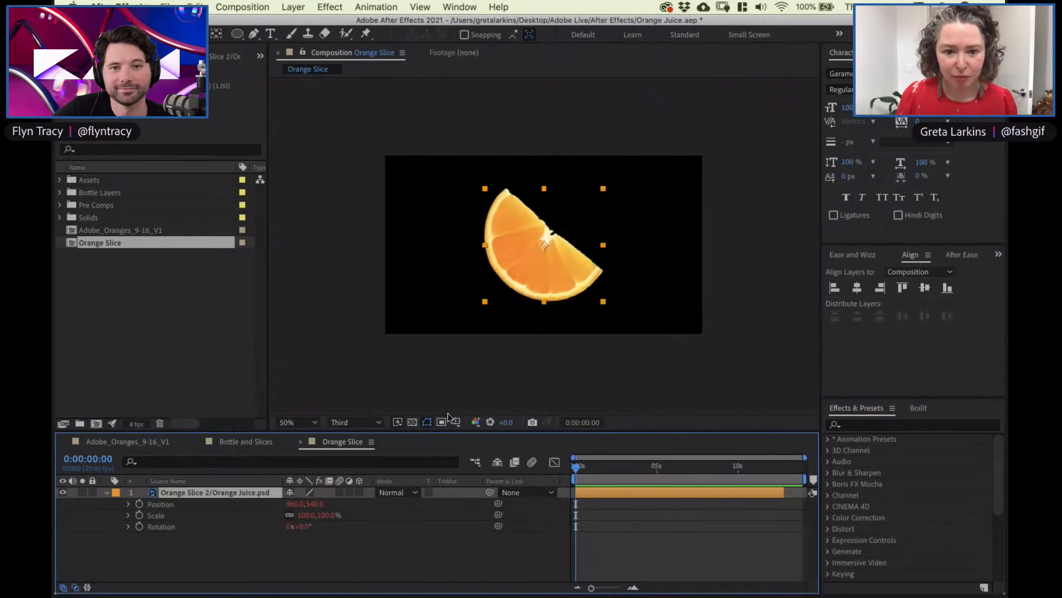
Animate the slice's Rotation with a 0° keyframe at 0:00:00:00 and a 359° keyframe at 0:00:09:07
{"action": "left_click", "coordinate": [139, 526]}
{"action": "left_click_drag", "start_coordinate": [585, 450], "coordinate": [715, 446]}
{"action": "left_click_drag", "start_coordinate": [303, 526], "coordinate": [498, 481]}
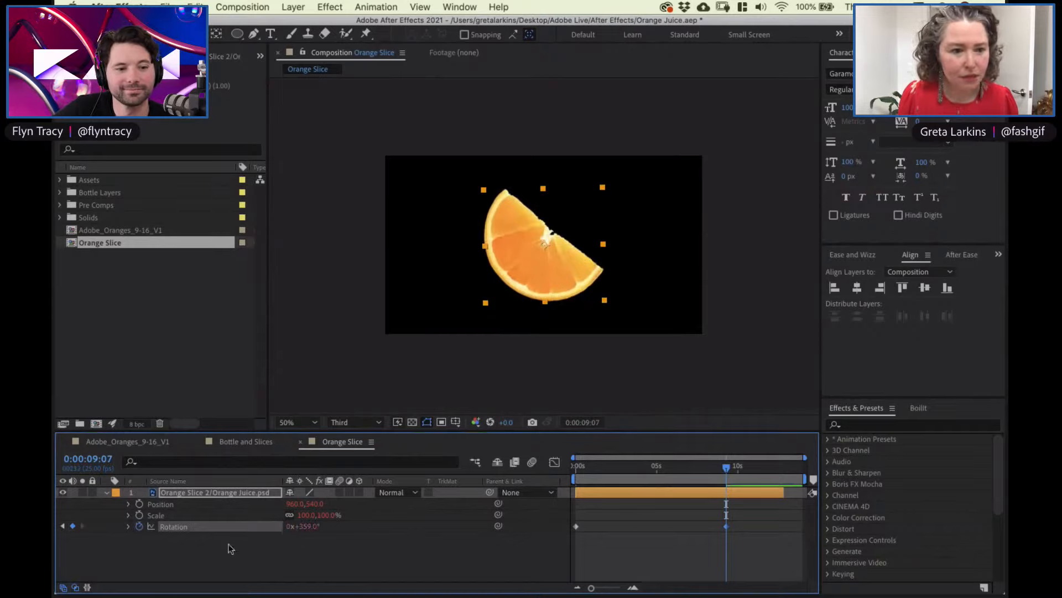
Rename the Orange Slice composition as Orange Slice 1
{"action": "left_click", "coordinate": [131, 244]}
{"action": "key", "text": "Return"}
{"action": "left_click", "coordinate": [128, 247]}
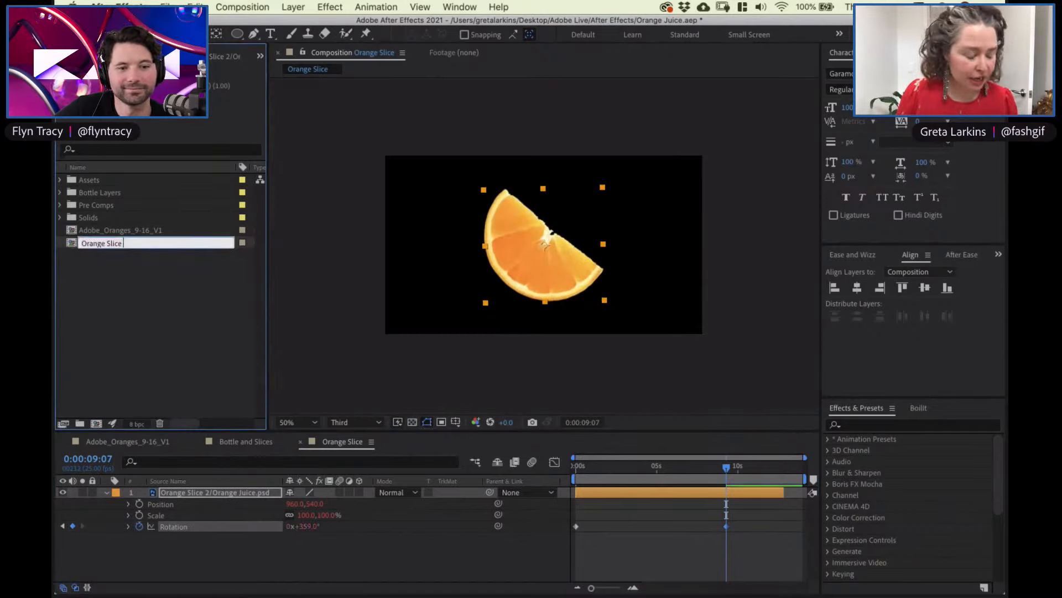
{"action": "type", "text": "1"}
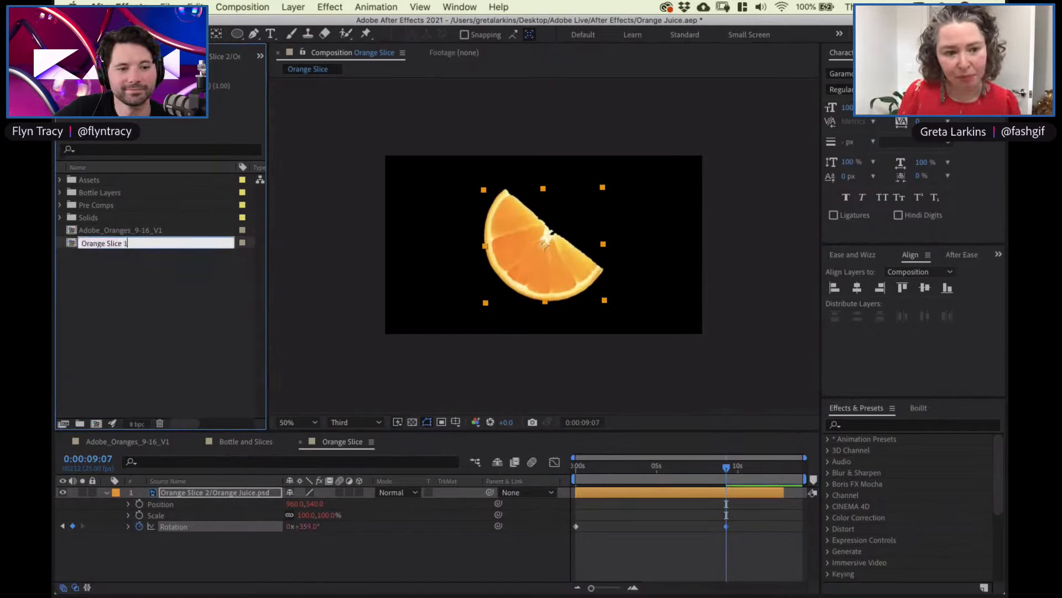
{"action": "key", "text": "Return"}
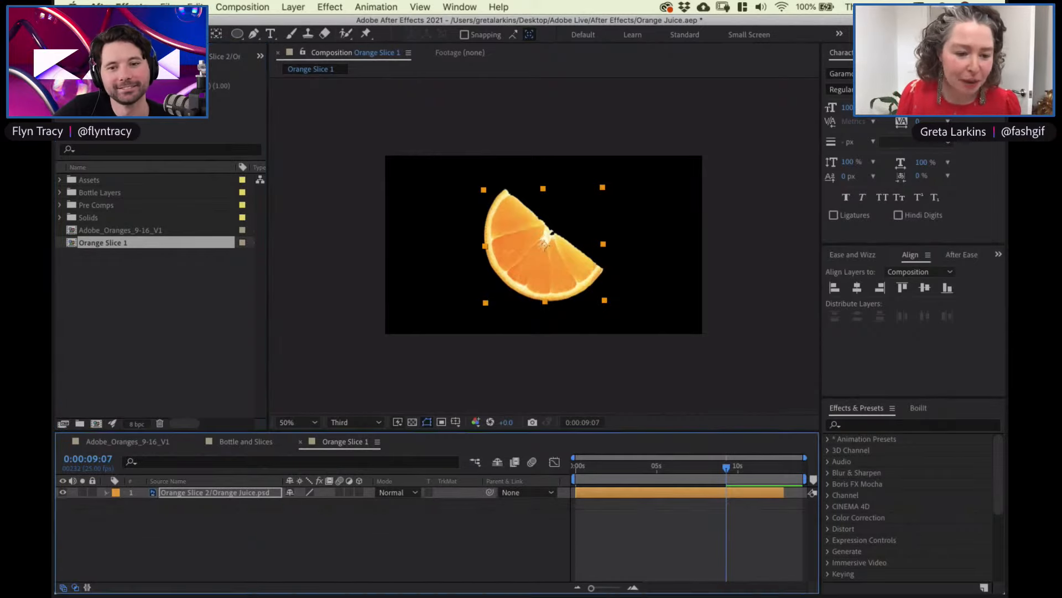
Add a 1920 × 1080 px light cyan solid and place it beneath the orange slice layer as a background
{"action": "key", "text": "F2"}
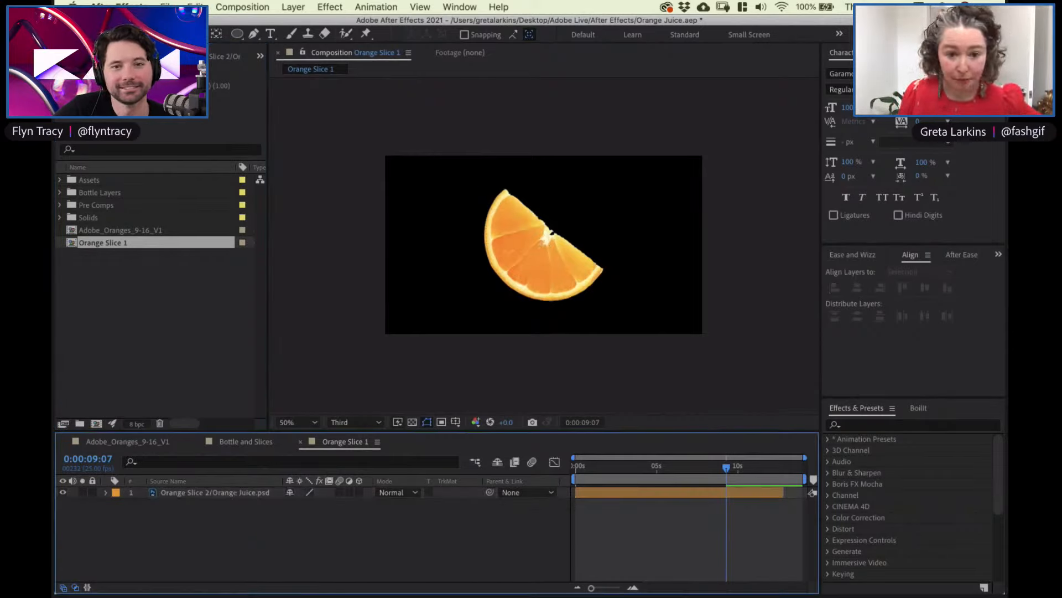
{"action": "key", "text": "super+y"}
{"action": "left_click", "coordinate": [815, 369]}
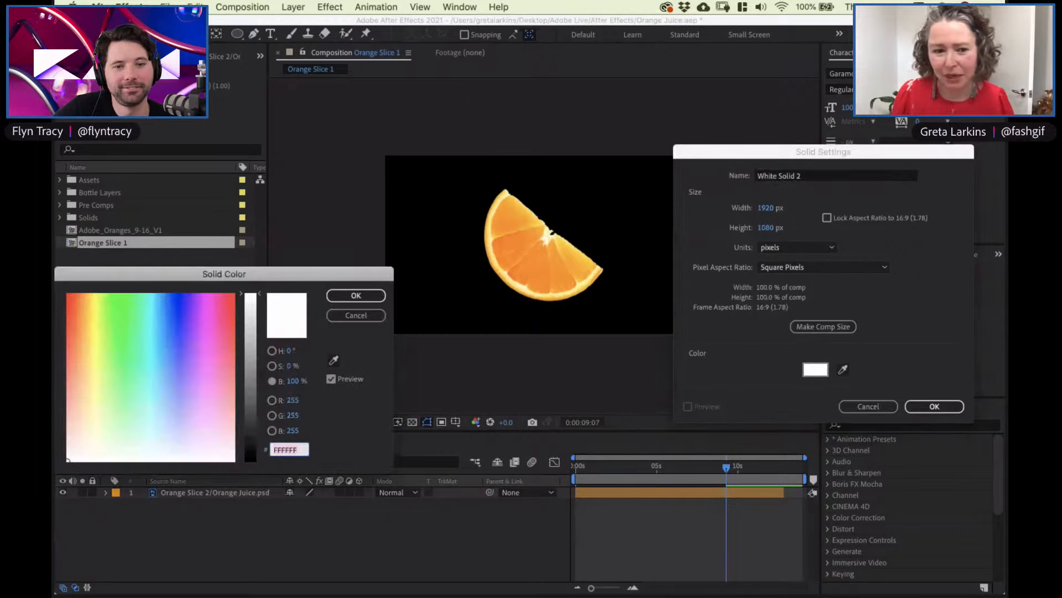
{"action": "left_click", "coordinate": [153, 396]}
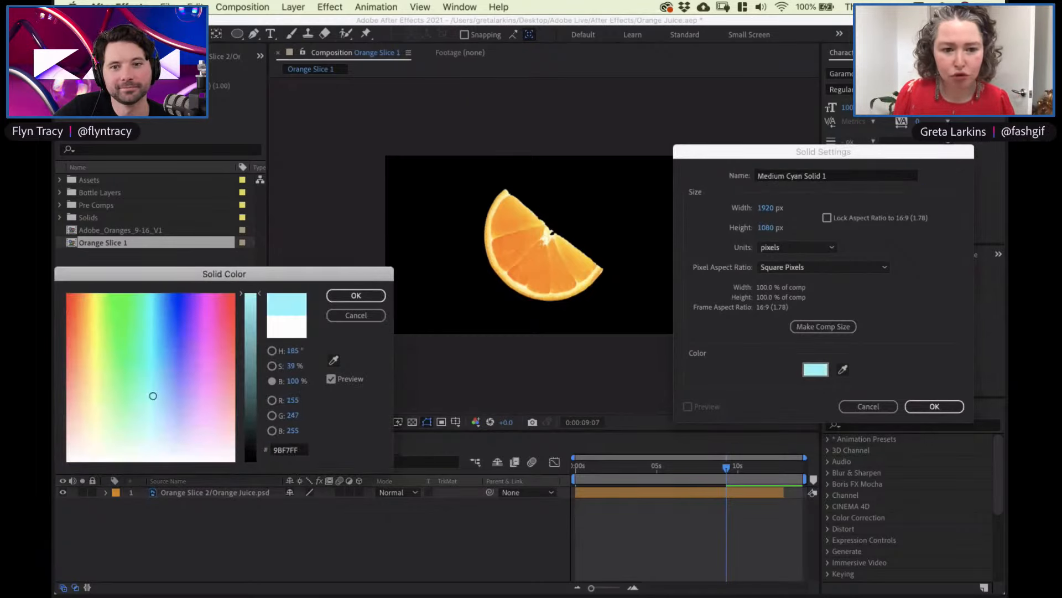
{"action": "left_click_drag", "start_coordinate": [156, 414], "coordinate": [150, 394]}
{"action": "key", "text": "Return"}
{"action": "key", "text": "Return"}
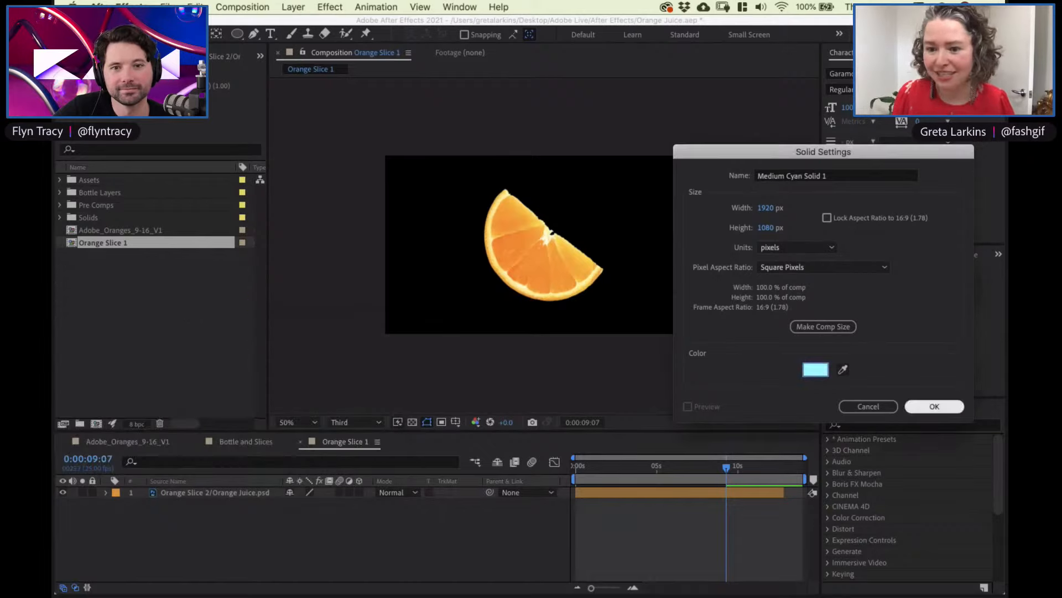
{"action": "key", "text": "ctrl+bracketleft"}
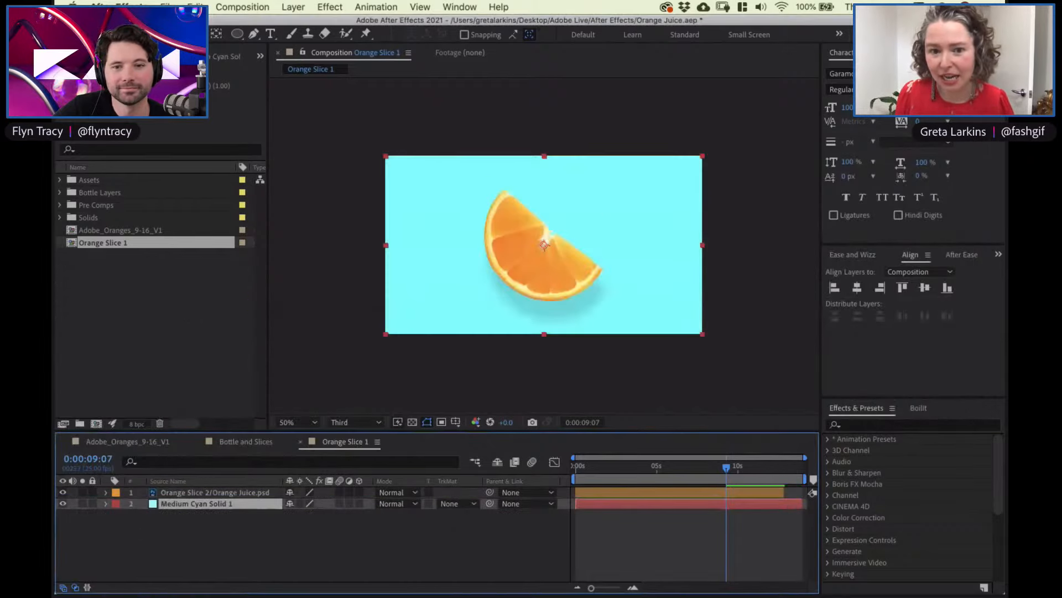
Apply Ease and Wizz Quad In + Out easing to all of the orange slice's Rotation keyframes and preview the motion
{"action": "key", "text": "Home"}
{"action": "key", "text": "ctrl+Up"}
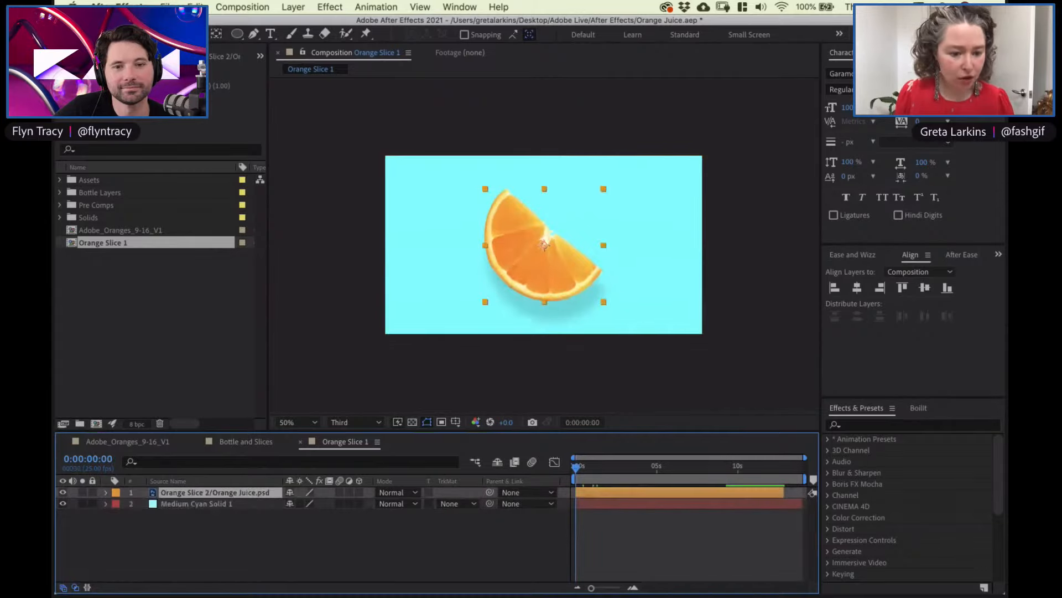
{"action": "key", "text": "u"}
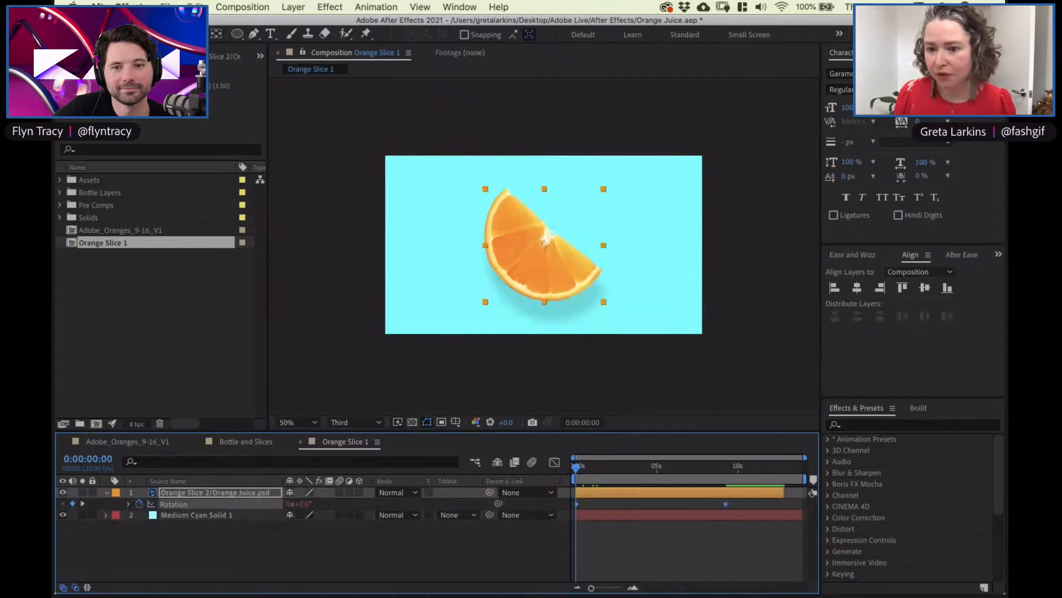
{"action": "left_click", "coordinate": [852, 254]}
{"action": "left_click", "coordinate": [919, 276]}
{"action": "left_click", "coordinate": [893, 357]}
{"action": "left_click", "coordinate": [901, 361]}
{"action": "left_click", "coordinate": [425, 561]}
{"action": "key", "text": "space"}
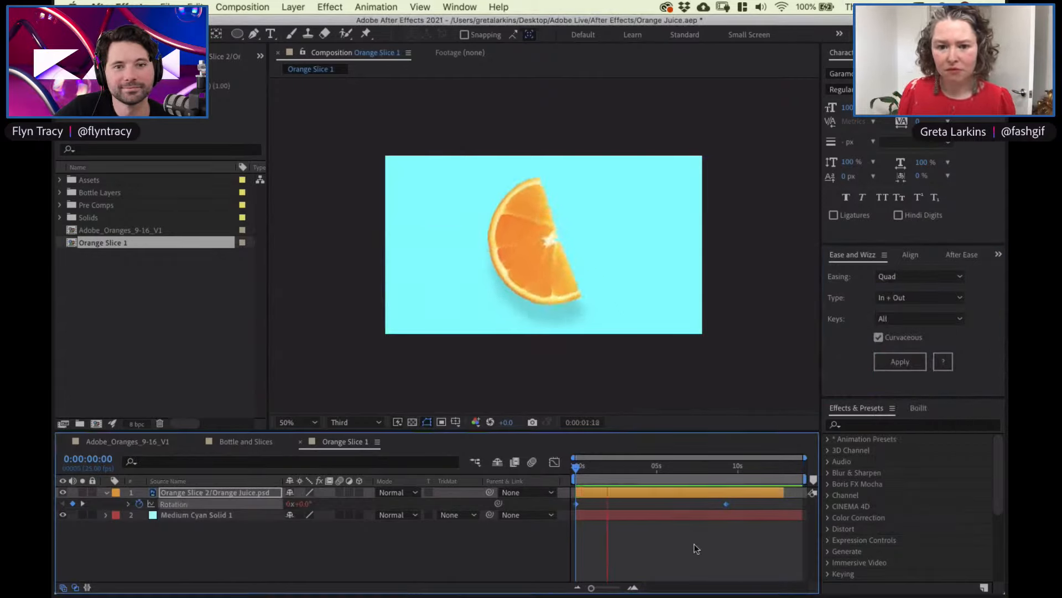
Speed up the slice's spin by moving its ending Rotation keyframe to about 5.5 seconds, and preview the result
{"action": "left_click", "coordinate": [747, 508]}
{"action": "left_click_drag", "start_coordinate": [725, 504], "coordinate": [665, 536]}
{"action": "key", "text": "space"}
{"action": "left_click_drag", "start_coordinate": [564, 482], "coordinate": [558, 487]}
{"action": "key", "text": "space"}
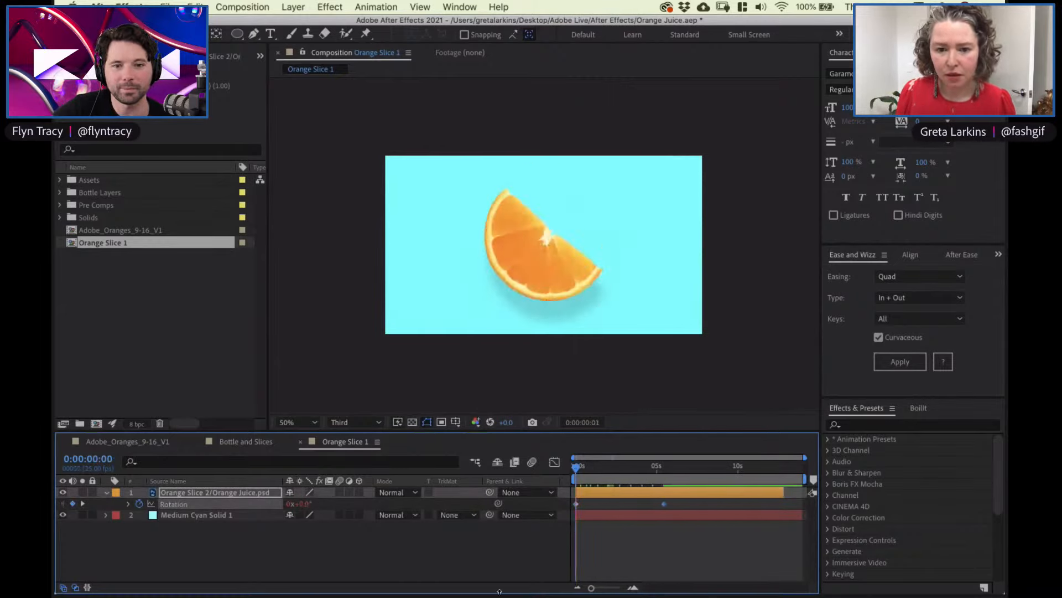
{"action": "key", "text": "space"}
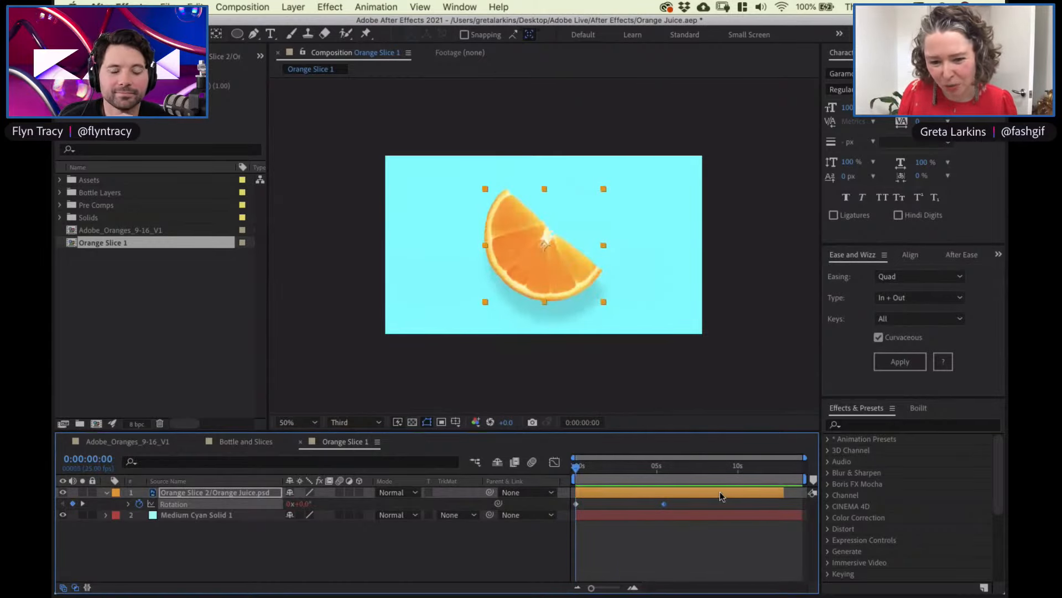
Shift the orange slice layer about one second earlier so its rotation starts before the composition begins, and preview it
{"action": "left_click_drag", "start_coordinate": [726, 490], "coordinate": [706, 492]}
{"action": "key", "text": "space"}
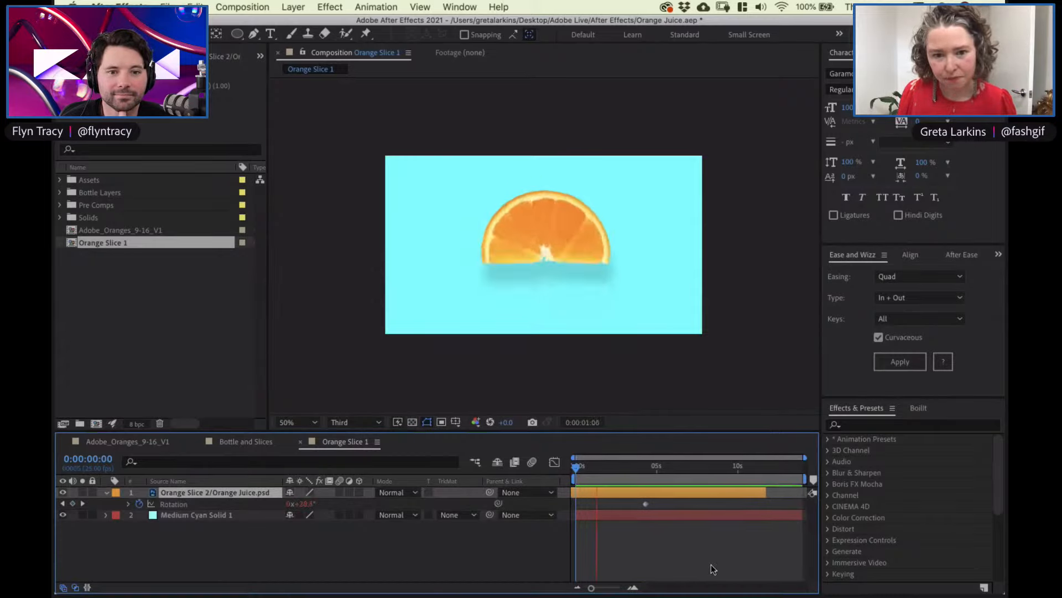
{"action": "key", "text": "space"}
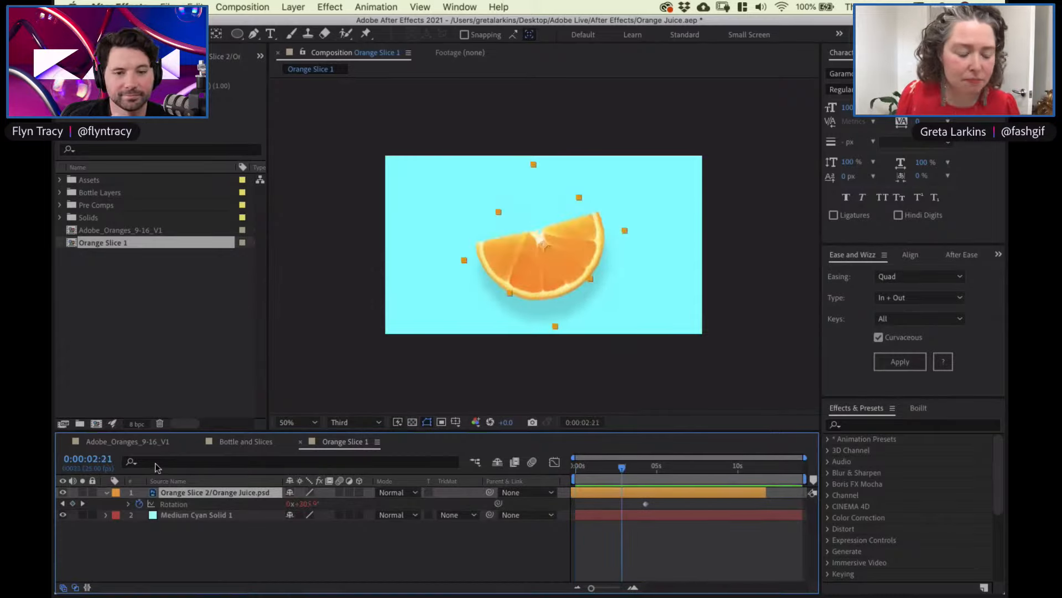
Add the Orange Slice 1 composition to Adobe_Oranges_9-16_V1 directly above Shape Layer 2
{"action": "left_click", "coordinate": [156, 443]}
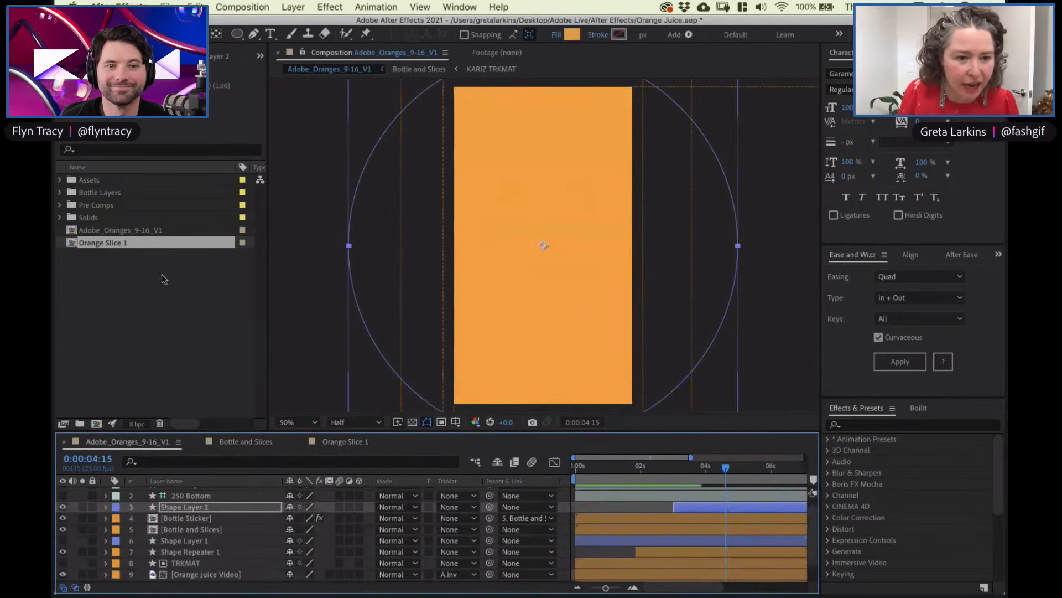
{"action": "left_click_drag", "start_coordinate": [137, 236], "coordinate": [242, 506]}
Scale the Orange Slice 1 layer to 70% and align it to the top edge of the composition
{"action": "key", "text": "s"}
{"action": "mouse_move", "coordinate": [329, 518]}
{"action": "left_mouse_down"}
{"action": "mouse_move", "coordinate": [302, 518]}
{"action": "mouse_move", "coordinate": [320, 518]}
{"action": "mouse_move", "coordinate": [329, 534]}
{"action": "left_mouse_up"}
{"action": "left_click", "coordinate": [323, 518]}
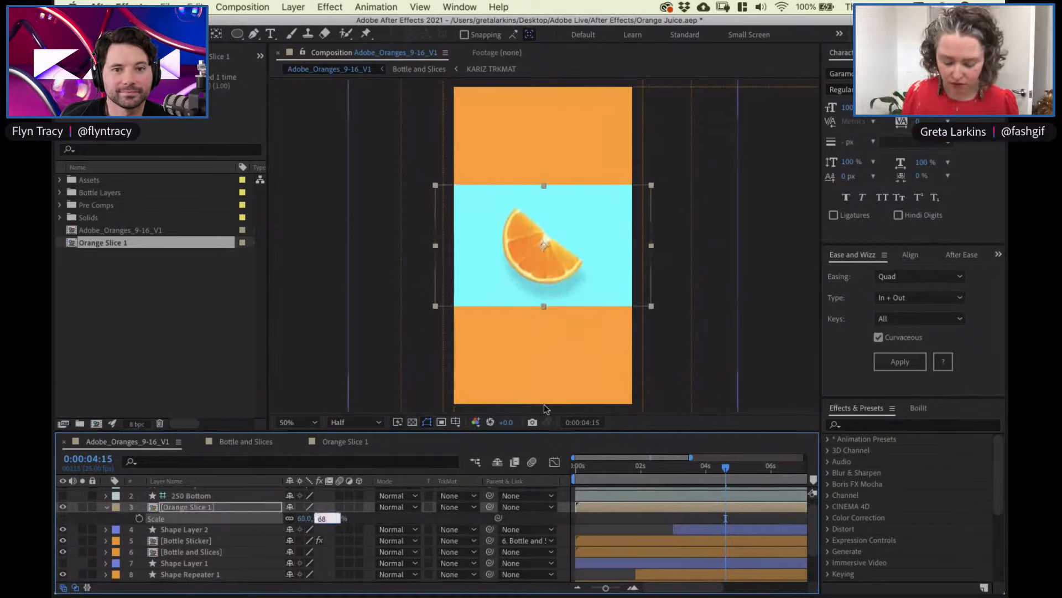
{"action": "type", "text": "70"}
{"action": "key", "text": "Return"}
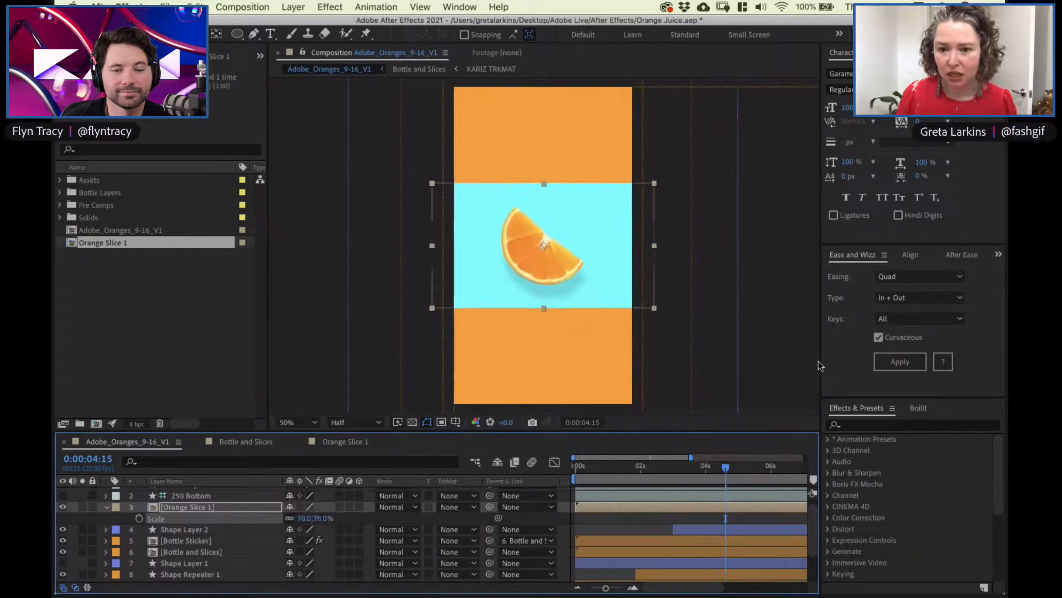
{"action": "left_click", "coordinate": [911, 254]}
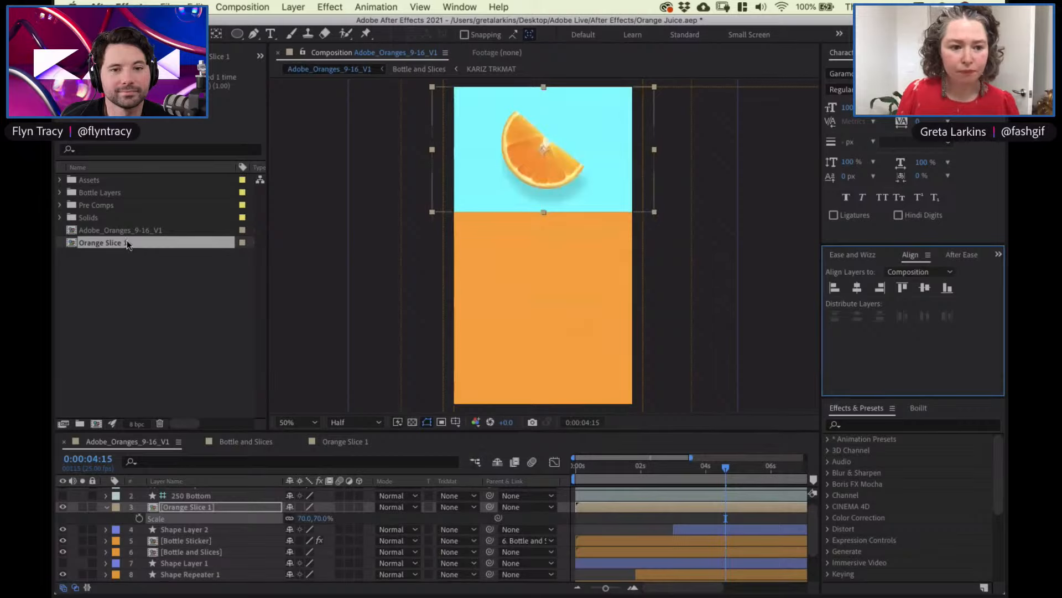
Duplicate the Orange Slice 1 composition and apply the Fill effect to the copy's Medium Cyan Solid 1 layer
{"action": "key", "text": "super+d"}
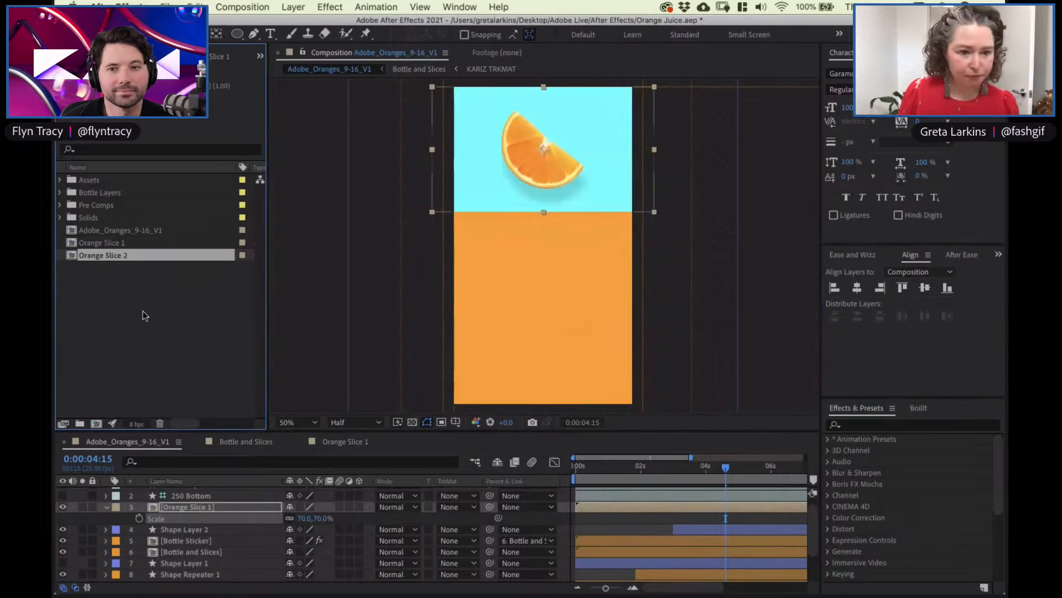
{"action": "double_click", "coordinate": [101, 255]}
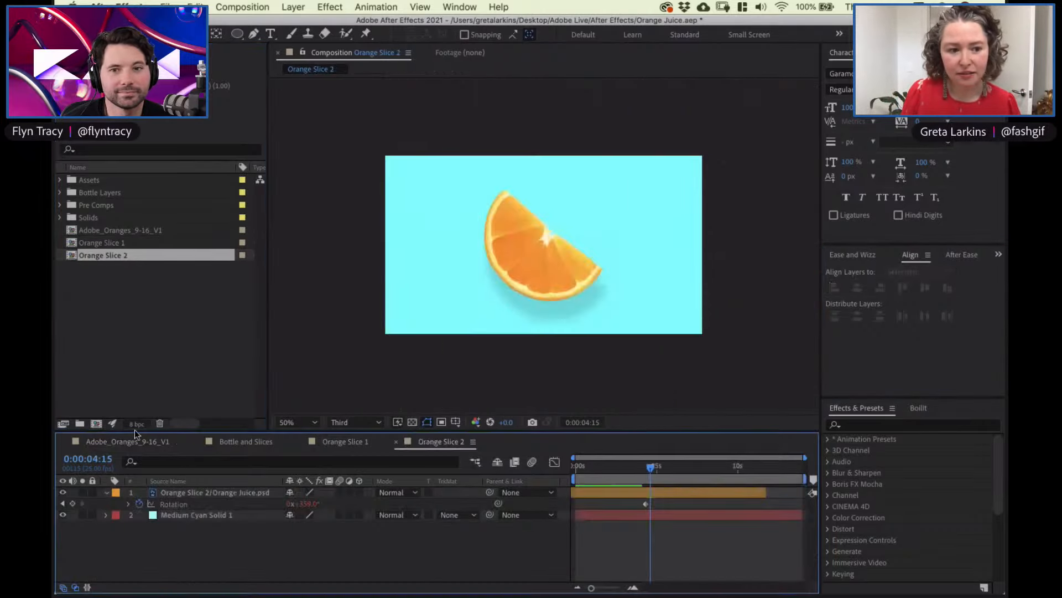
{"action": "left_click", "coordinate": [192, 517]}
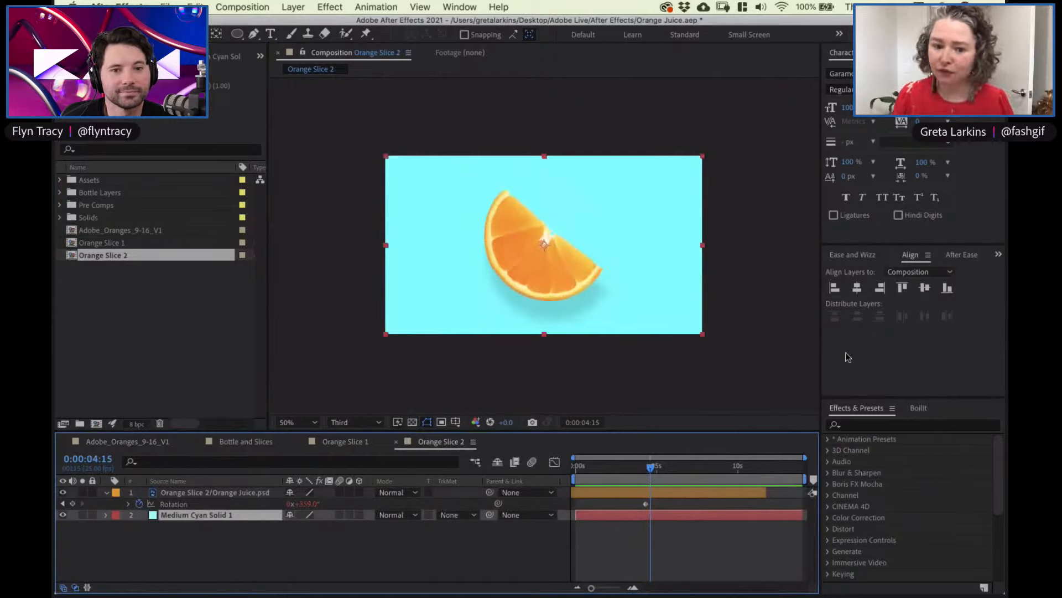
{"action": "left_click", "coordinate": [848, 427]}
{"action": "type", "text": "fill"}
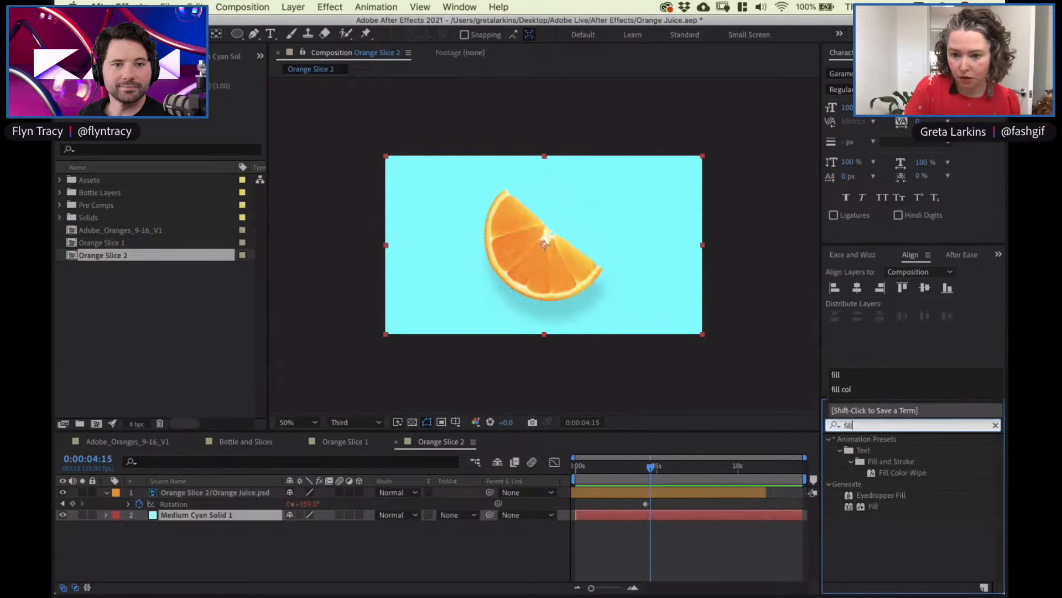
{"action": "left_click_drag", "start_coordinate": [873, 506], "coordinate": [221, 516]}
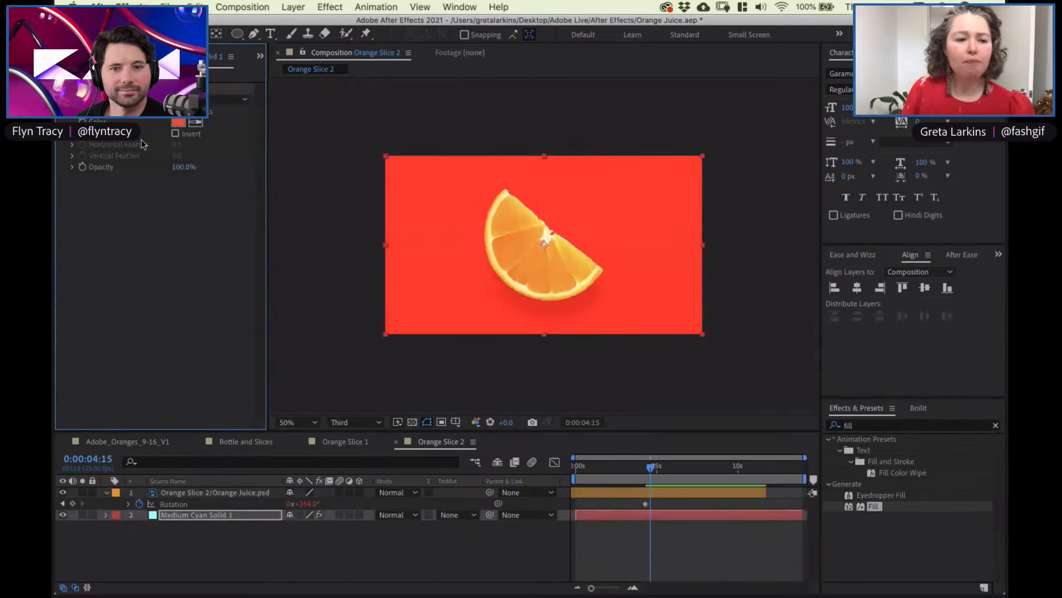
Set the Fill effect's color on the Orange Slice 2 background to light blue 79ECFF
{"action": "left_click", "coordinate": [178, 122]}
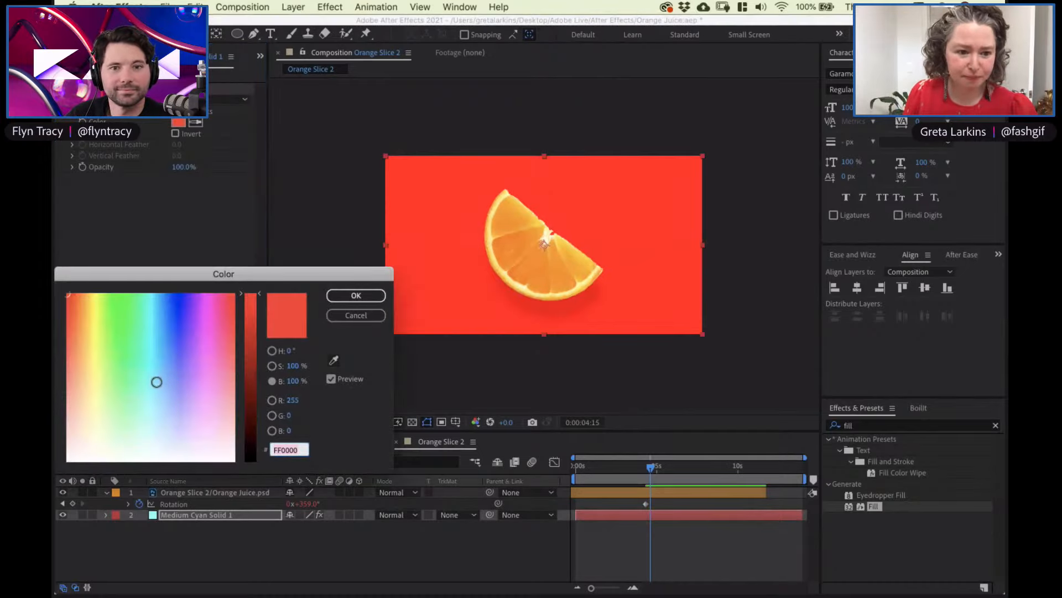
{"action": "left_click", "coordinate": [154, 374]}
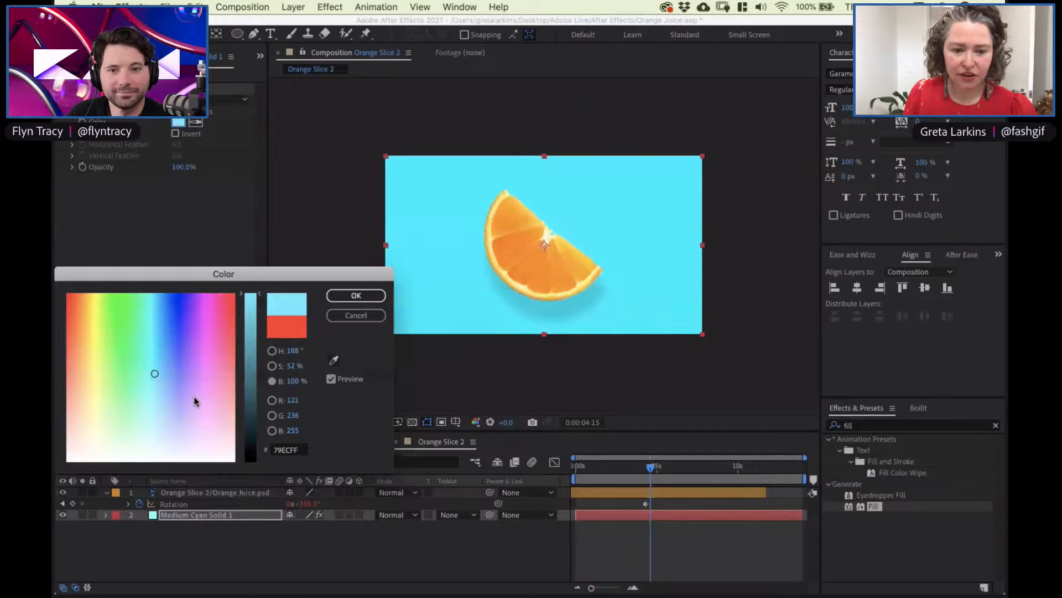
{"action": "left_click", "coordinate": [357, 296]}
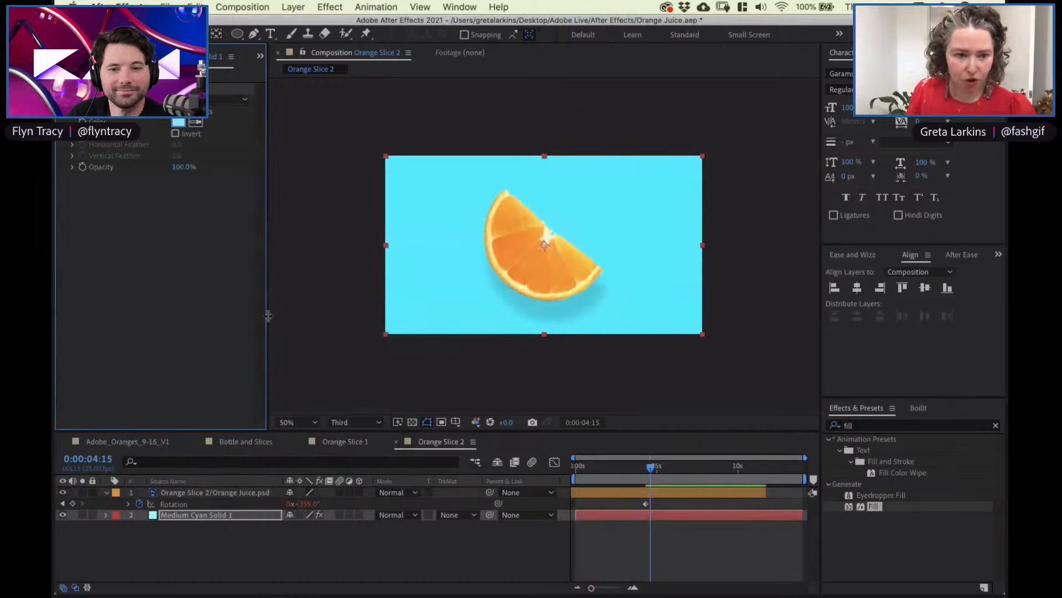
Duplicate the Orange Slice 2 composition in the project and open the copy
{"action": "left_click", "coordinate": [260, 56]}
{"action": "left_click", "coordinate": [271, 77]}
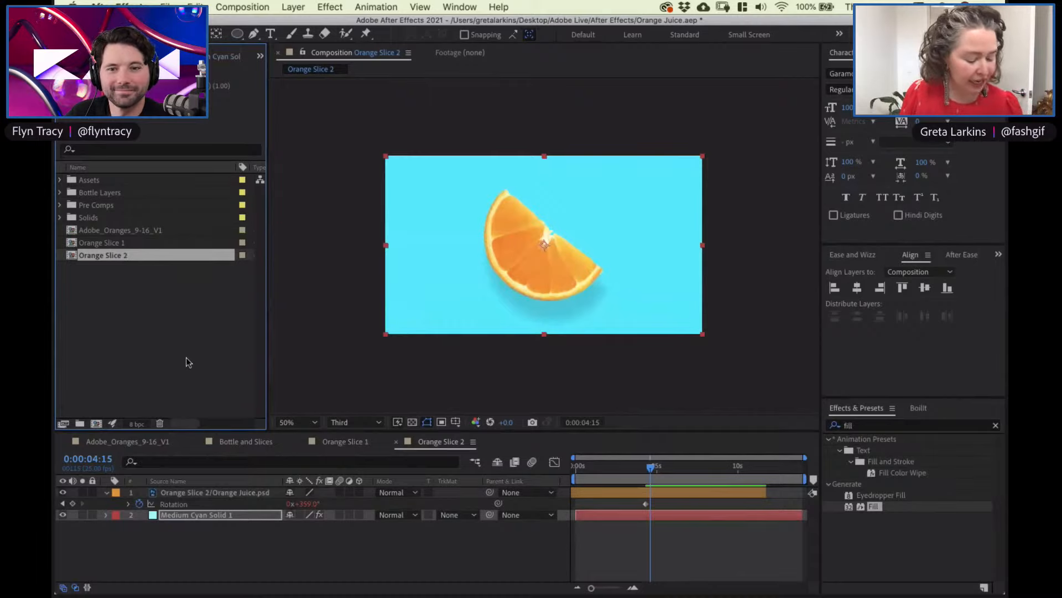
{"action": "key", "text": "super+d"}
{"action": "double_click", "coordinate": [144, 267]}
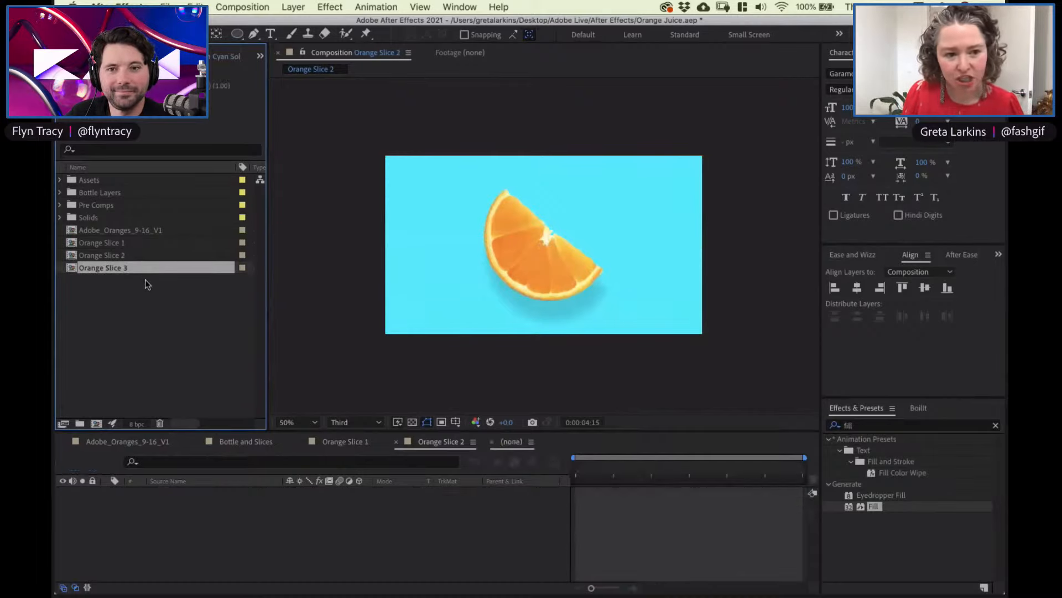
Set the Fill color of the Orange Slice 3 background solid to deeper blue 64C6FF
{"action": "left_click", "coordinate": [196, 515]}
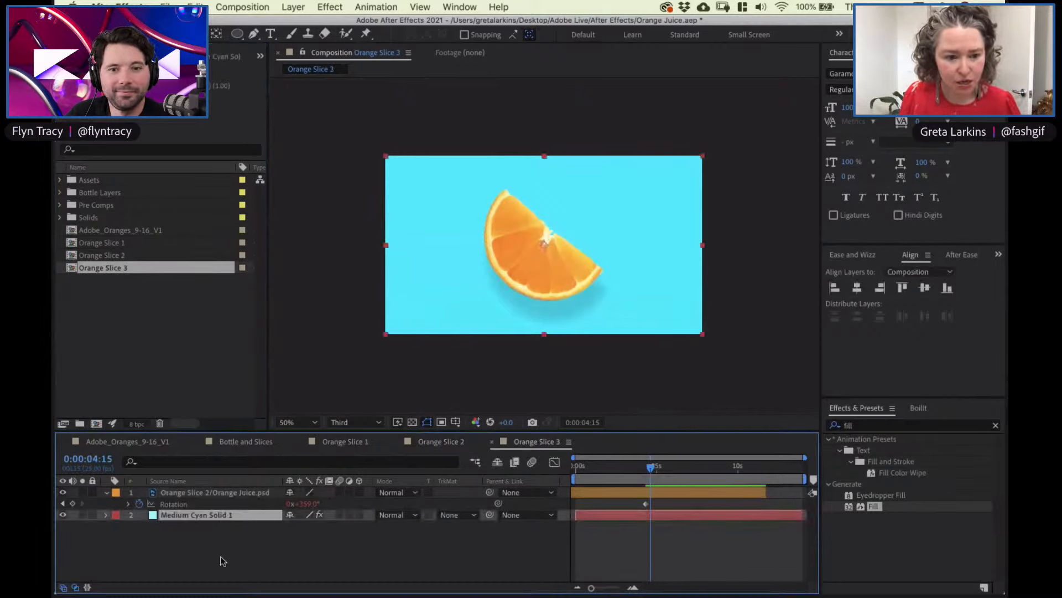
{"action": "key", "text": "F3"}
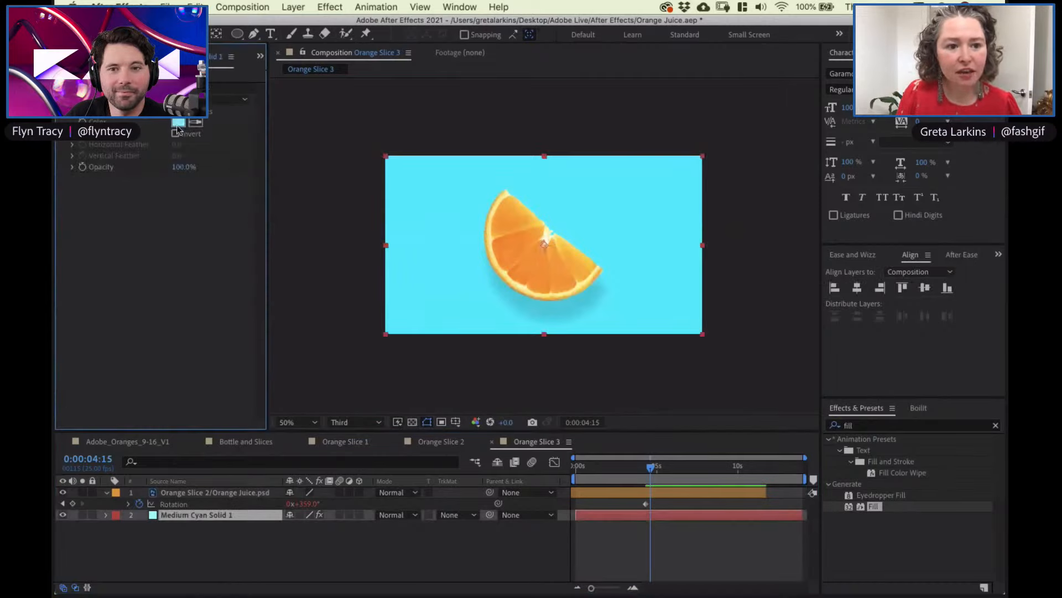
{"action": "left_click", "coordinate": [177, 123]}
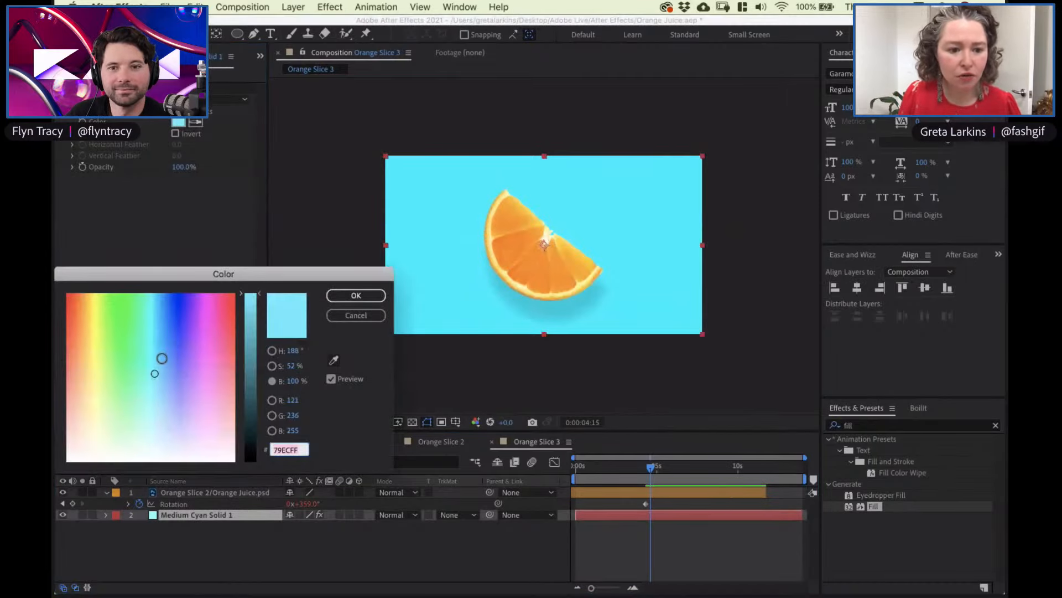
{"action": "left_click", "coordinate": [161, 359]}
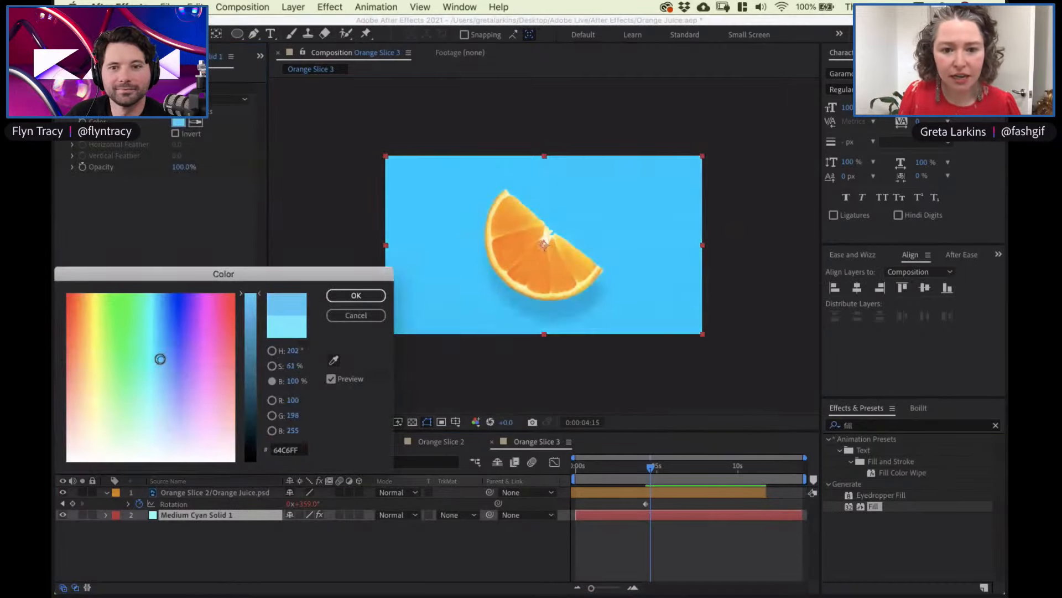
{"action": "left_click", "coordinate": [345, 295]}
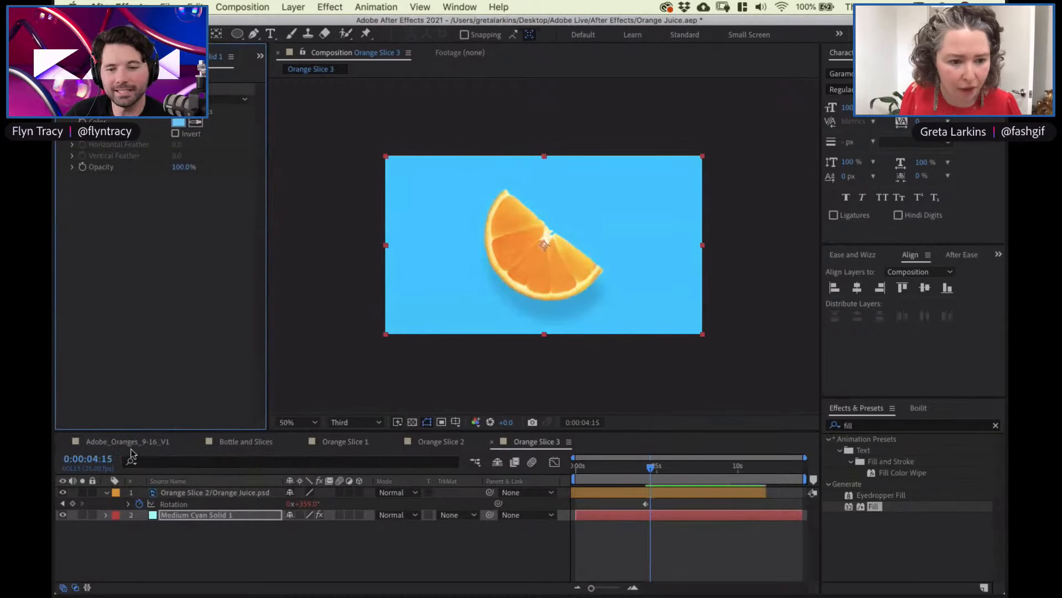
Add Orange Slice 2 and Orange Slice 3 beneath the Orange Slice 1 layer in Adobe_Oranges_9-16_V1
{"action": "left_click", "coordinate": [139, 442]}
{"action": "left_click_drag", "start_coordinate": [585, 472], "coordinate": [545, 466]}
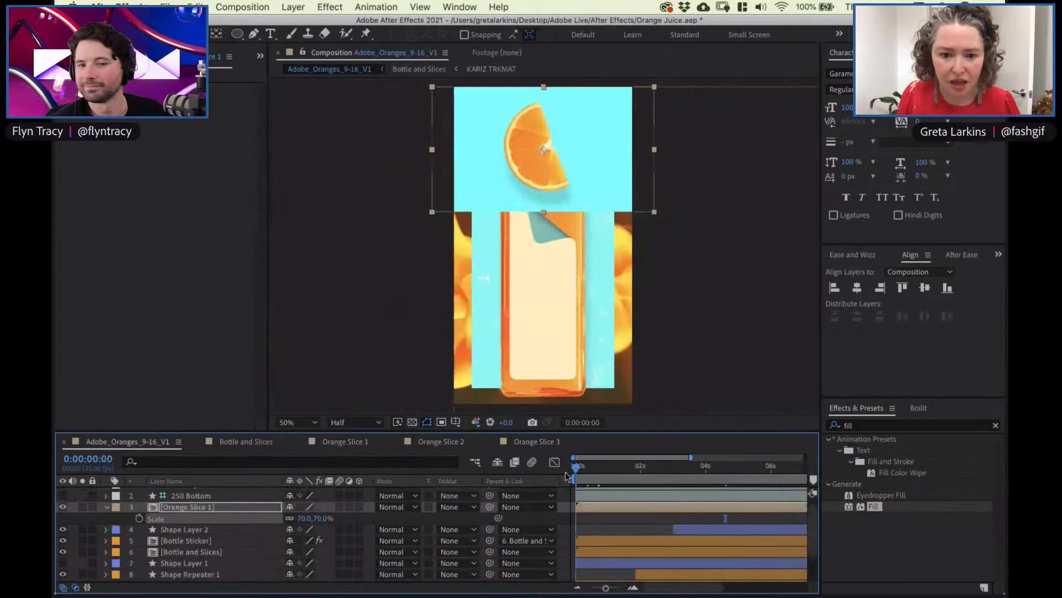
{"action": "left_click", "coordinate": [77, 56]}
{"action": "left_click_drag", "start_coordinate": [135, 257], "coordinate": [238, 527]}
{"action": "left_click_drag", "start_coordinate": [123, 268], "coordinate": [249, 535]}
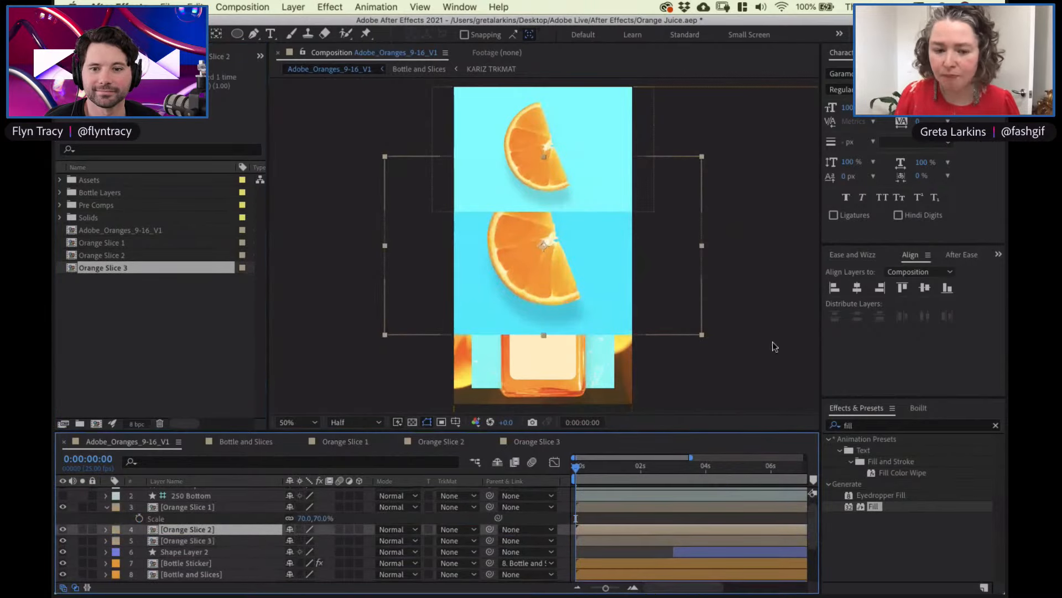
Copy Orange Slice 1's 70% scale to Orange Slice 2 and 3, and align Orange Slice 3 to the composition's bottom edge
{"action": "left_click", "coordinate": [211, 507]}
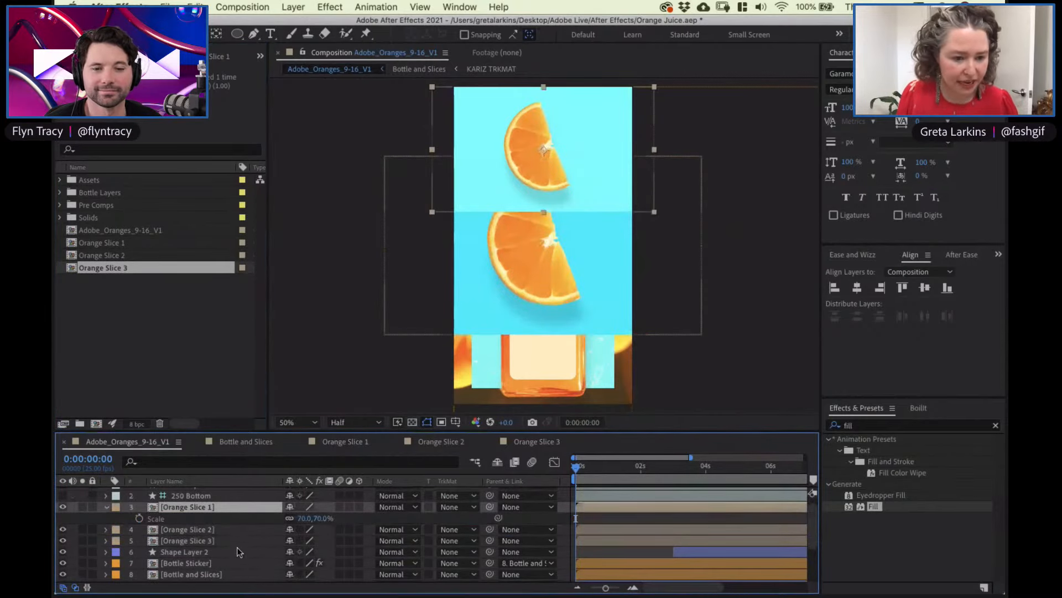
{"action": "left_click", "coordinate": [157, 518]}
{"action": "left_click", "coordinate": [180, 530]}
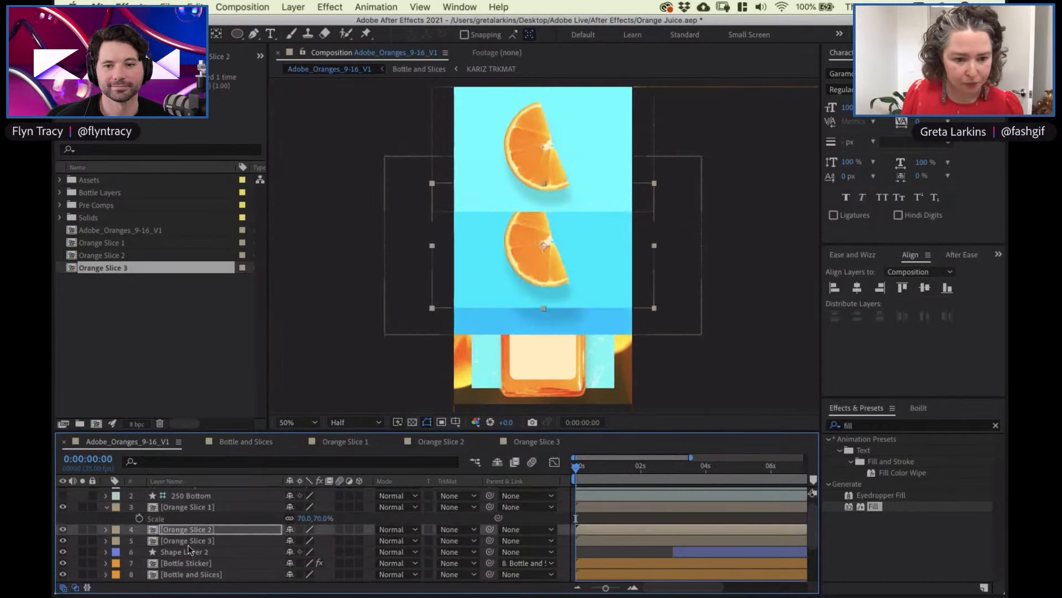
{"action": "key", "text": "ctrl+v"}
{"action": "left_click", "coordinate": [857, 288]}
{"action": "left_click", "coordinate": [236, 541]}
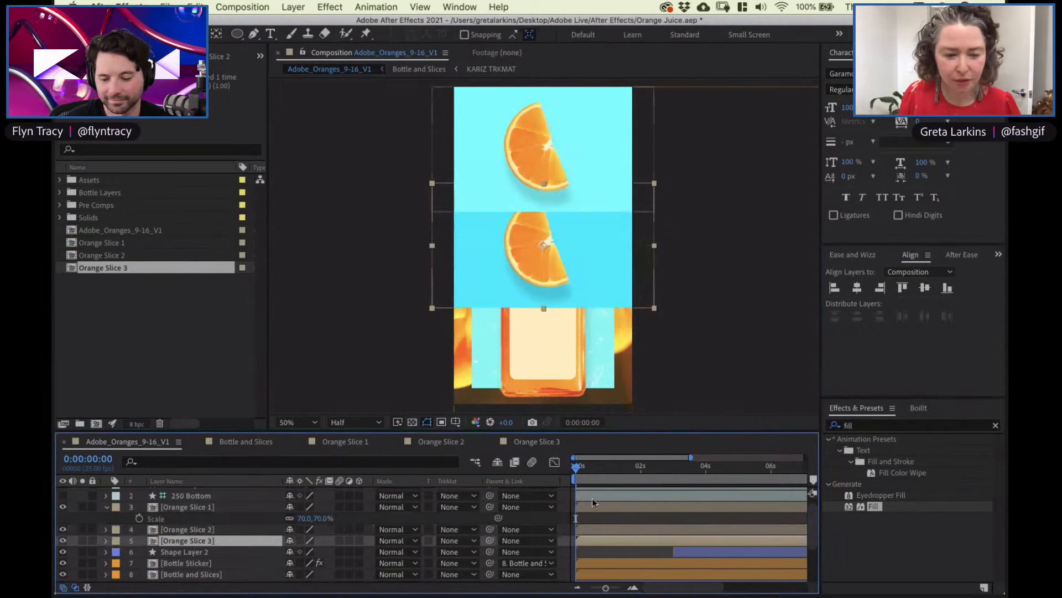
{"action": "left_click", "coordinate": [950, 303]}
{"action": "left_click", "coordinate": [947, 288]}
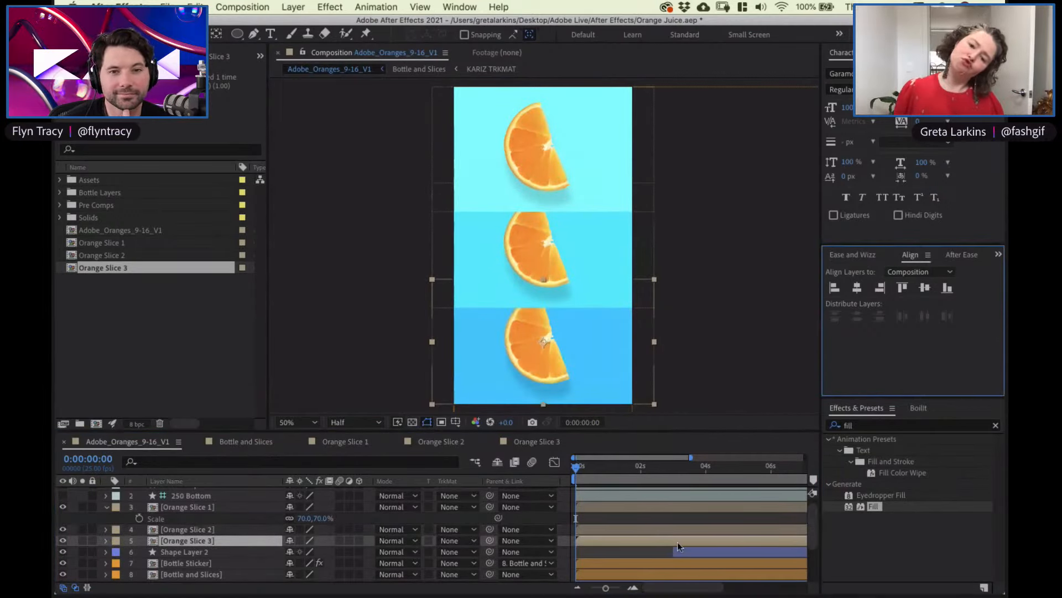
Scale the three Orange Slice layers together to 59%
{"action": "left_click", "coordinate": [216, 508], "text": "shift"}
{"action": "left_click_drag", "start_coordinate": [323, 517], "coordinate": [320, 518]}
Align Orange Slice 1 to the composition's top edge and Orange Slice 3 to its bottom edge
{"action": "left_click", "coordinate": [188, 496]}
{"action": "left_click", "coordinate": [188, 507]}
{"action": "left_click", "coordinate": [902, 288]}
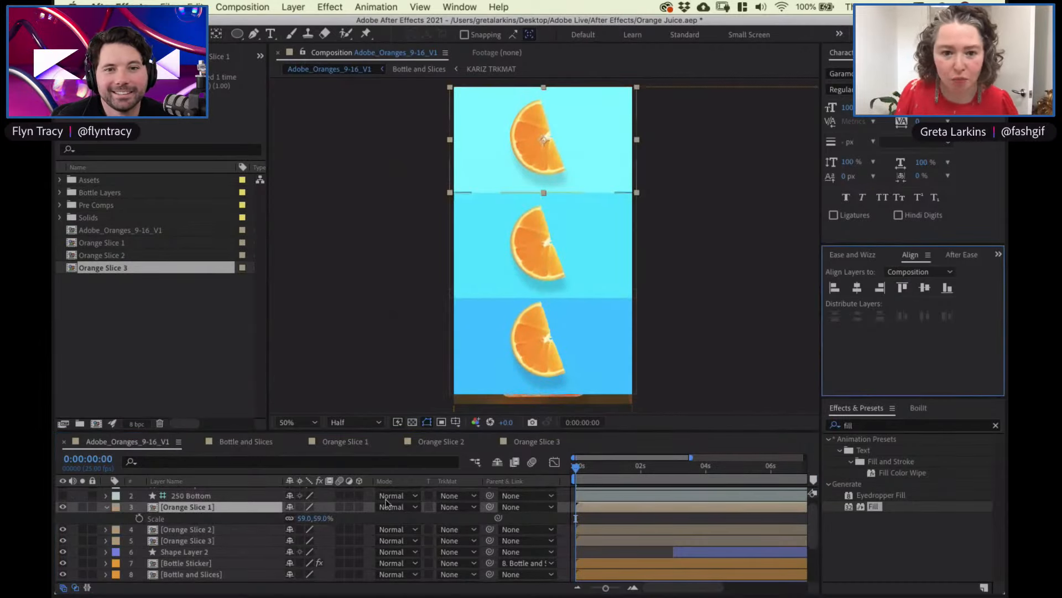
{"action": "left_click", "coordinate": [238, 541]}
{"action": "left_click", "coordinate": [947, 287]}
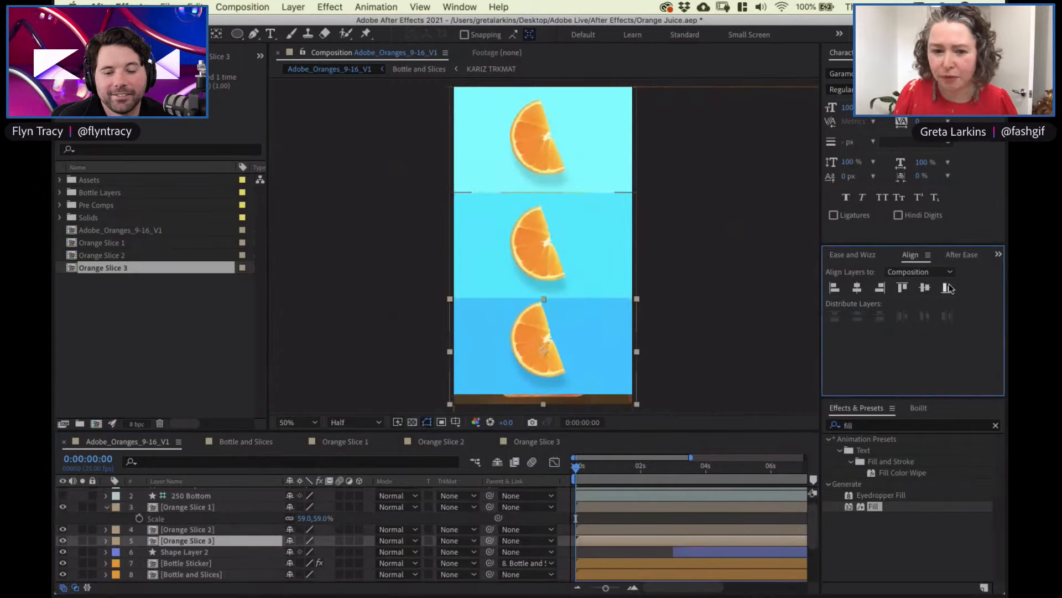
Scale the three Orange Slice layers together to 61%, and realign Orange Slice 1 to the composition's top edge and Orange Slice 3 to its bottom
{"action": "left_click", "coordinate": [242, 508], "text": "shift"}
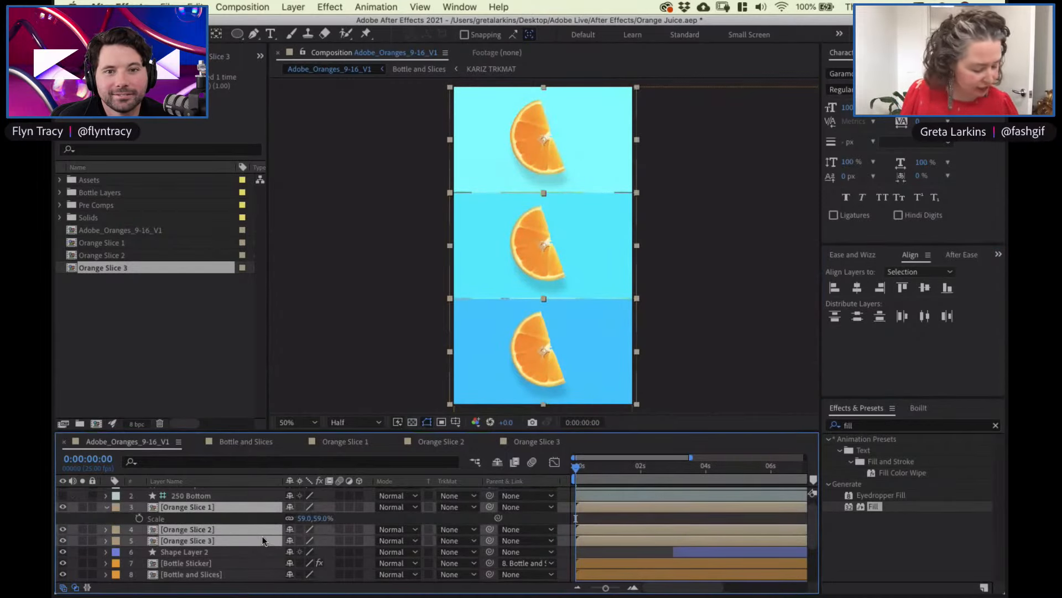
{"action": "key", "text": "s"}
{"action": "left_click", "coordinate": [322, 519]}
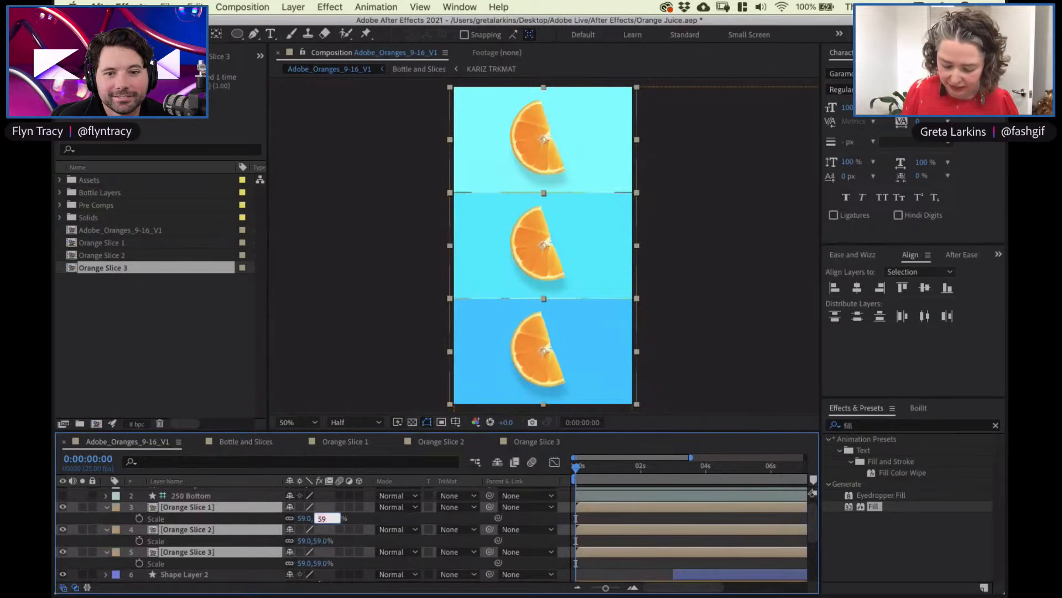
{"action": "key", "text": "Return"}
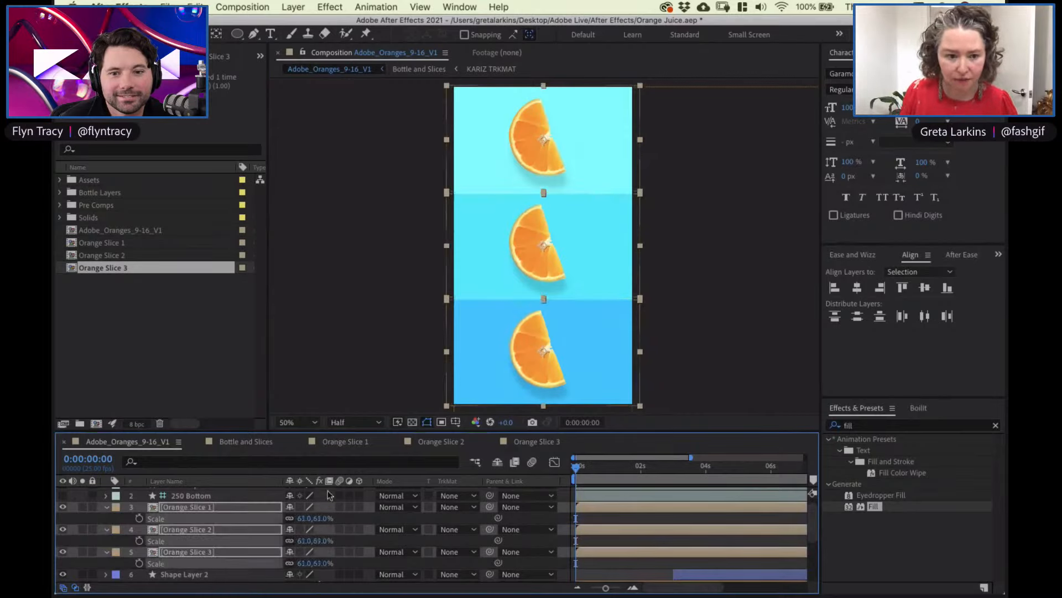
{"action": "left_click", "coordinate": [183, 552]}
{"action": "left_click", "coordinate": [930, 308]}
{"action": "left_click", "coordinate": [188, 529]}
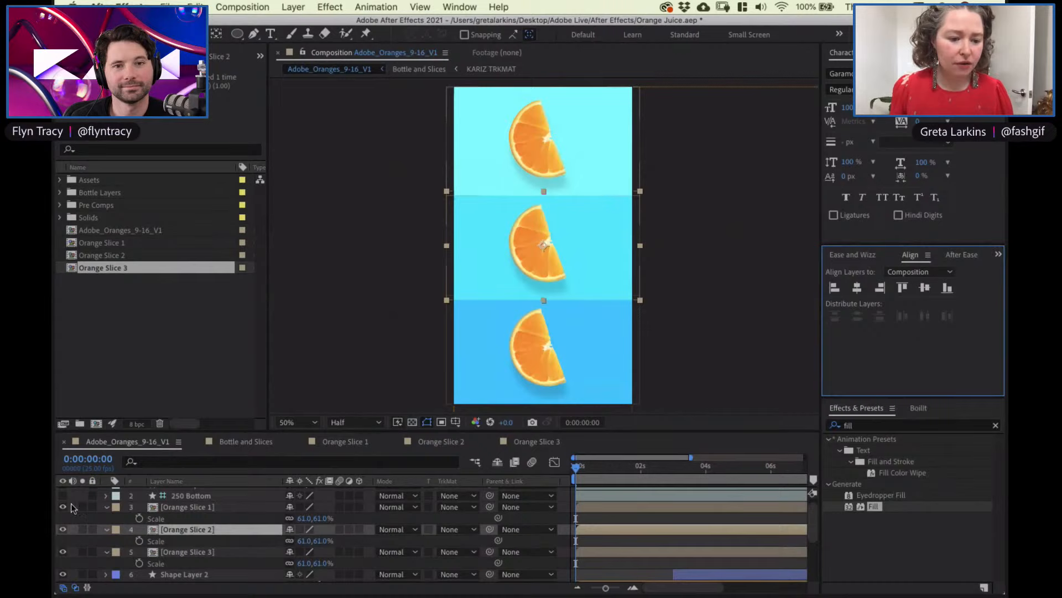
Hide the three Orange Slice layers and move their start to 0:00:03:14 in the timeline
{"action": "left_click_drag", "start_coordinate": [62, 507], "coordinate": [62, 553]}
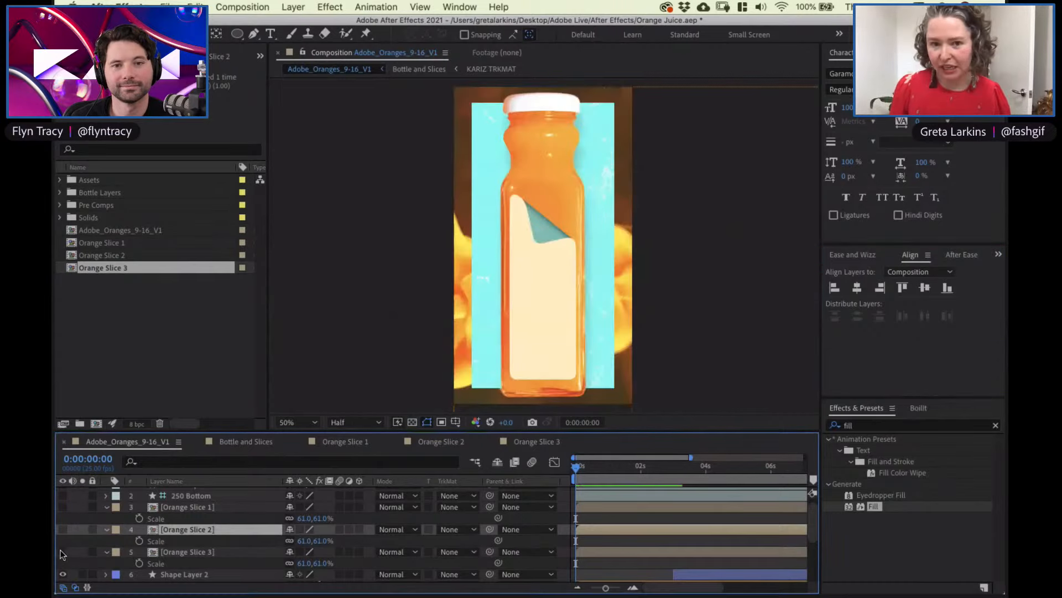
{"action": "left_click_drag", "start_coordinate": [63, 508], "coordinate": [66, 552]}
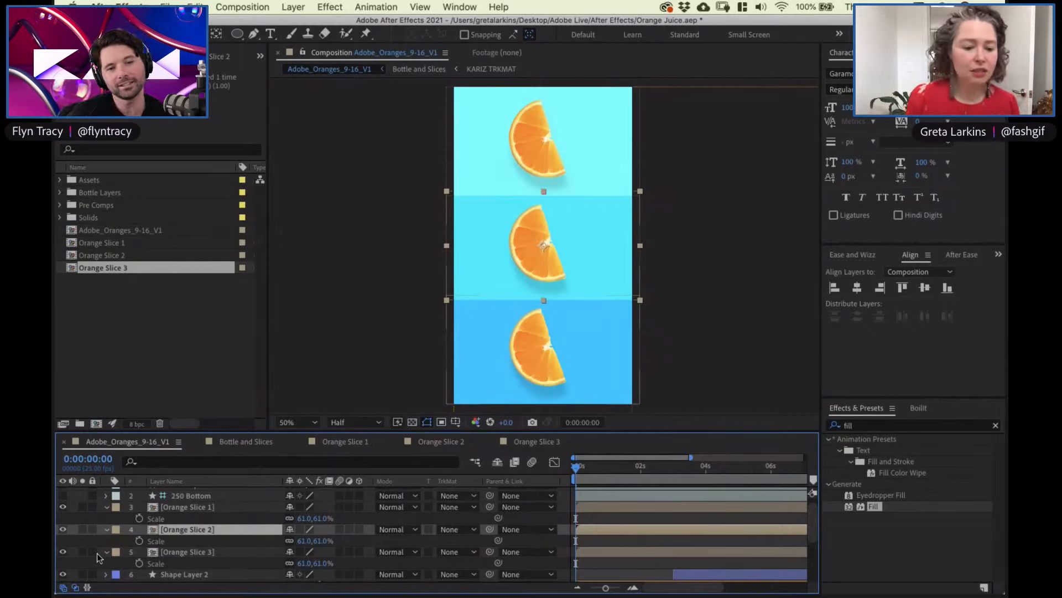
{"action": "left_click", "coordinate": [107, 507]}
{"action": "left_click", "coordinate": [107, 518]}
{"action": "left_click", "coordinate": [106, 529]}
{"action": "left_click_drag", "start_coordinate": [63, 529], "coordinate": [62, 506]}
{"action": "left_click_drag", "start_coordinate": [668, 479], "coordinate": [691, 470]}
{"action": "key", "text": "super+Up"}
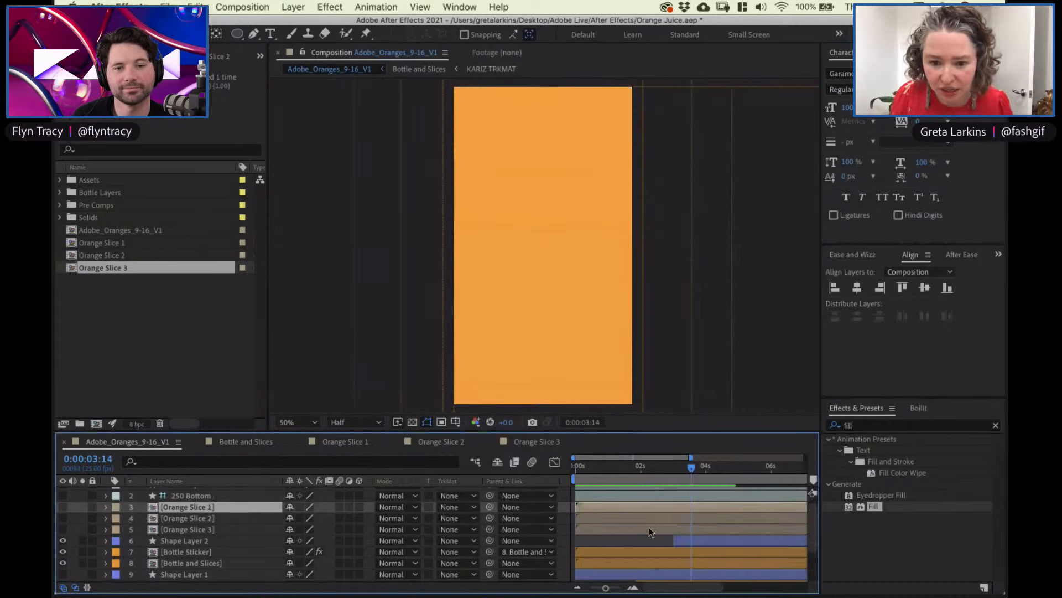
{"action": "left_click", "coordinate": [653, 527], "text": "shift"}
{"action": "key", "text": "alt+bracketleft"}
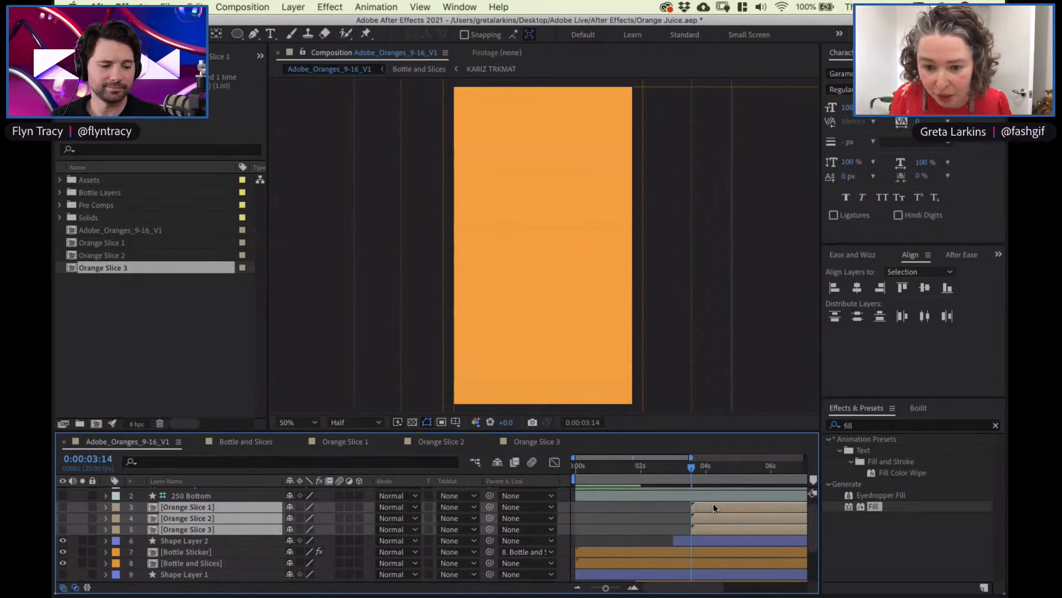
Make the three Orange Slice layers visible again and shift them together to start at 0:00:03:15
{"action": "left_click", "coordinate": [622, 550]}
{"action": "left_click_drag", "start_coordinate": [692, 470], "coordinate": [697, 467]}
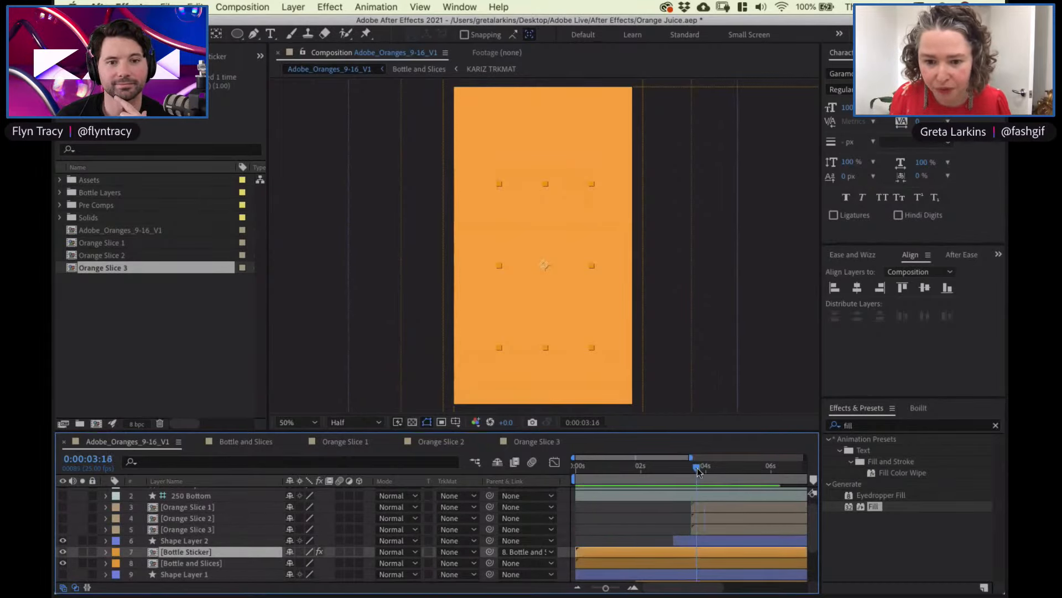
{"action": "left_click", "coordinate": [694, 469]}
{"action": "left_click_drag", "start_coordinate": [63, 507], "coordinate": [62, 529]}
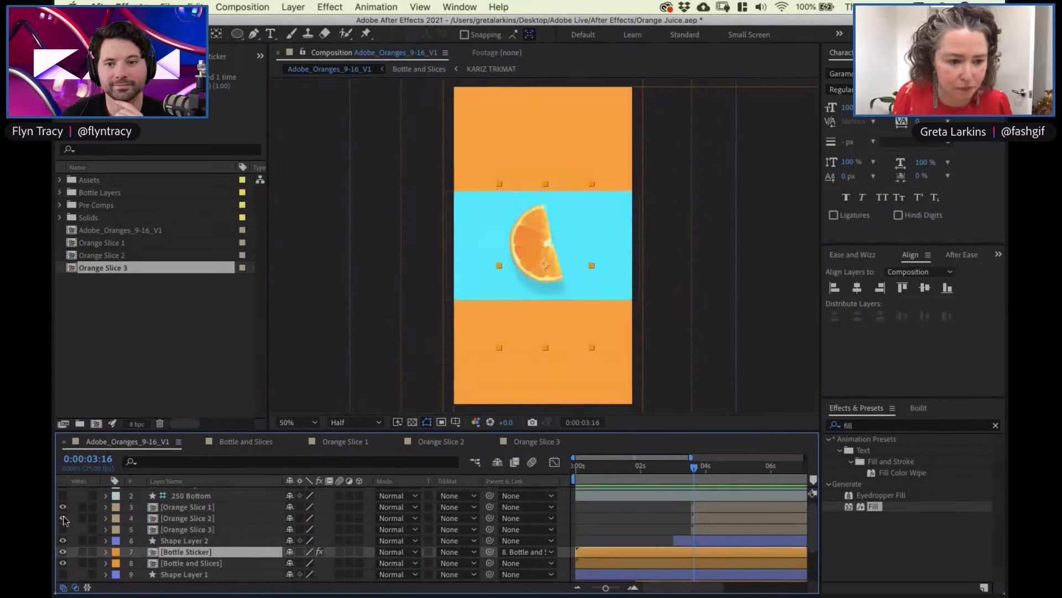
{"action": "key", "text": "="}
{"action": "key", "text": "="}
{"action": "key", "text": "="}
{"action": "left_click", "coordinate": [674, 470]}
{"action": "left_click_drag", "start_coordinate": [676, 469], "coordinate": [685, 468]}
{"action": "left_click_drag", "start_coordinate": [699, 526], "coordinate": [707, 508]}
Stagger the panels by starting Orange Slice 2 at 0:00:03:20 and Orange Slice 3 at 0:00:04:00
{"action": "key", "text": "space"}
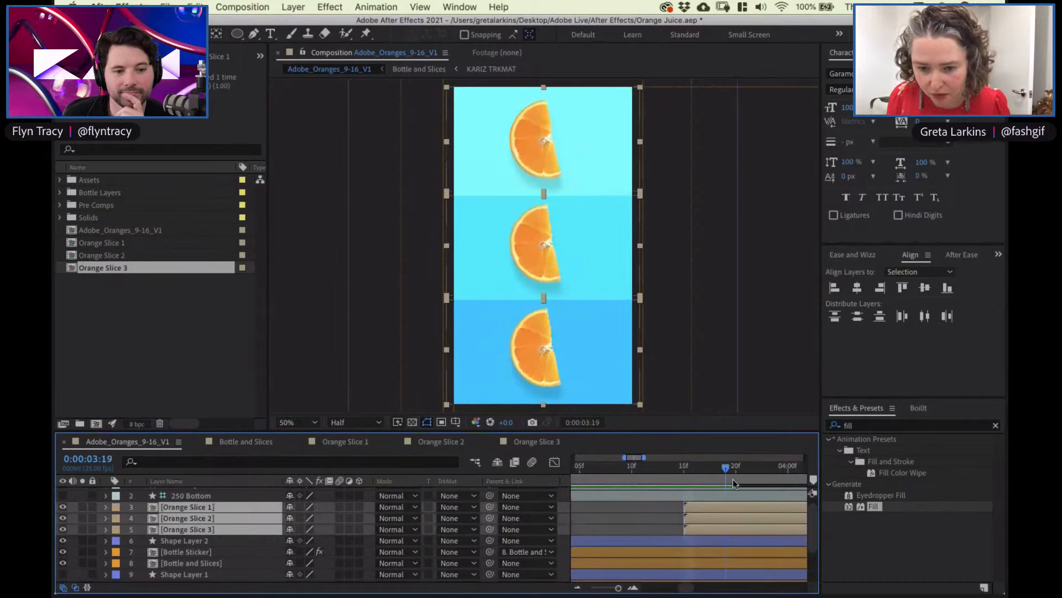
{"action": "left_click_drag", "start_coordinate": [690, 519], "coordinate": [791, 529]}
{"action": "left_click", "coordinate": [789, 476]}
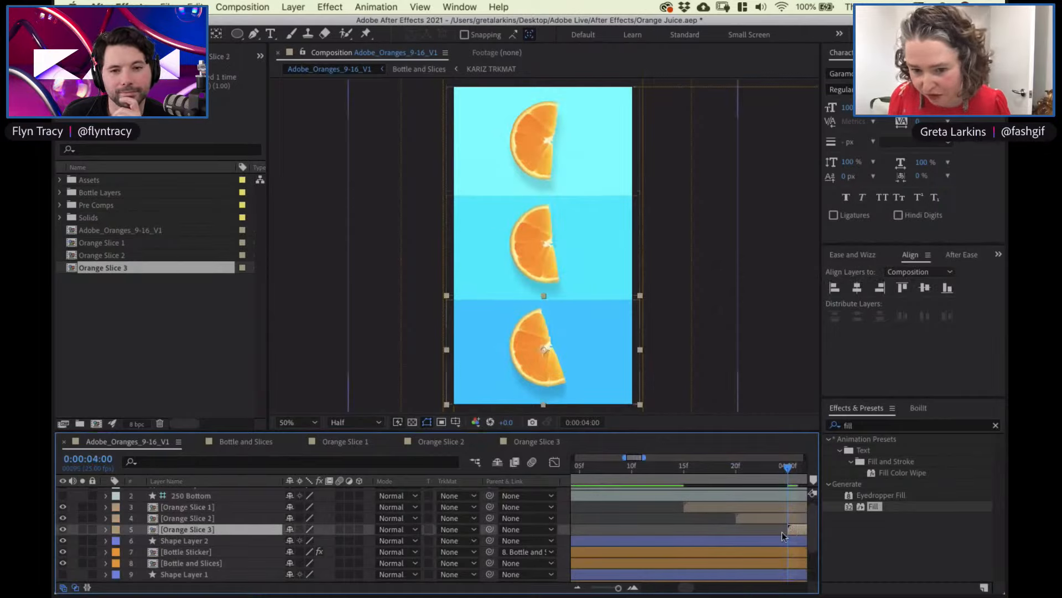
Preview the full Adobe_Oranges_9-16_V1 animation to check the circle transition and the staggered orange slice panels
{"action": "left_click_drag", "start_coordinate": [620, 584], "coordinate": [595, 587]}
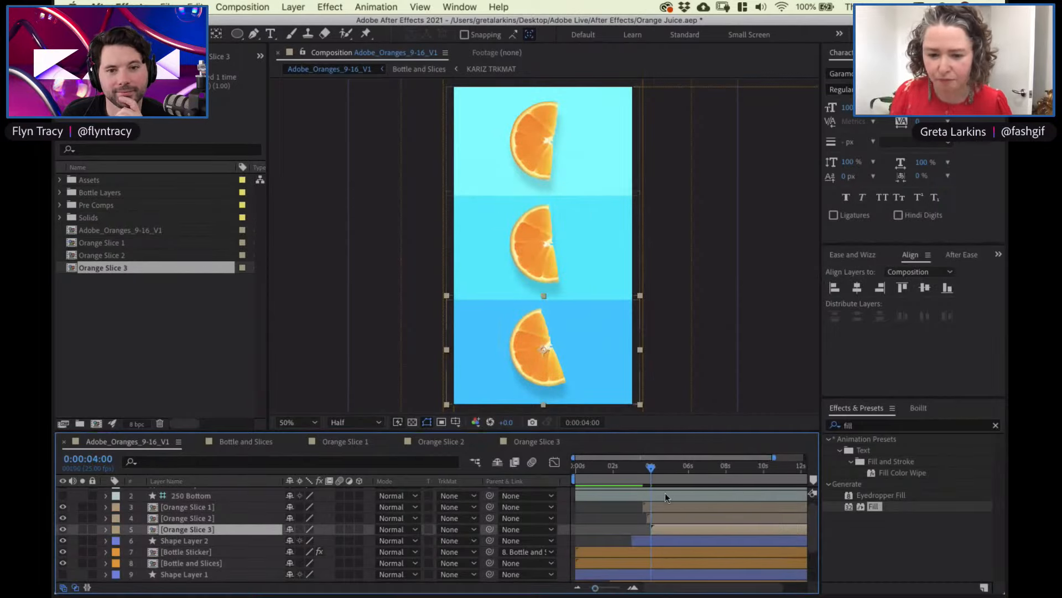
{"action": "left_click", "coordinate": [623, 479]}
{"action": "mouse_move", "coordinate": [453, 586]}
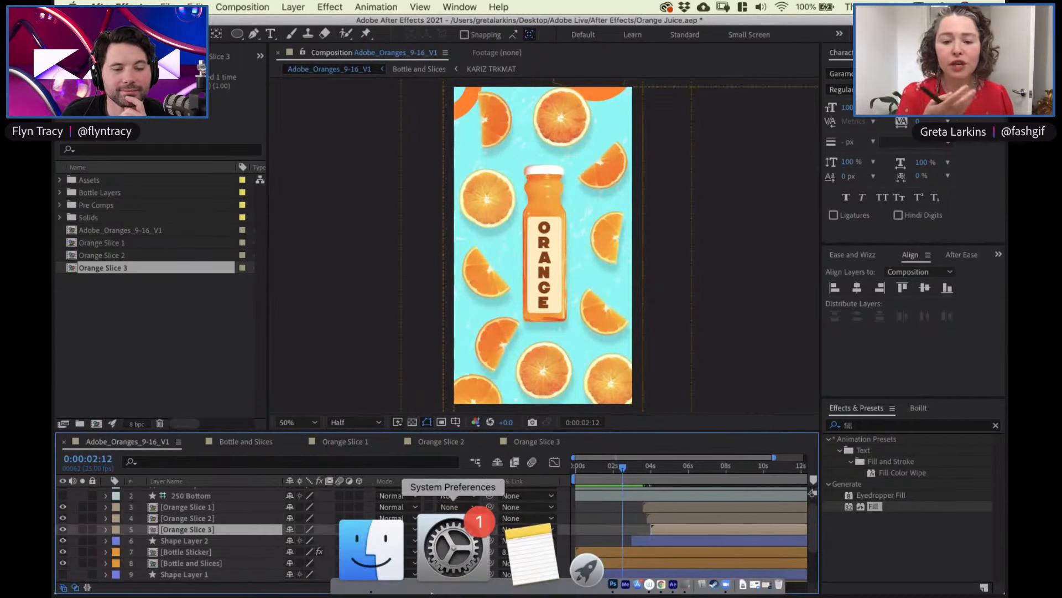
{"action": "key", "text": "space"}
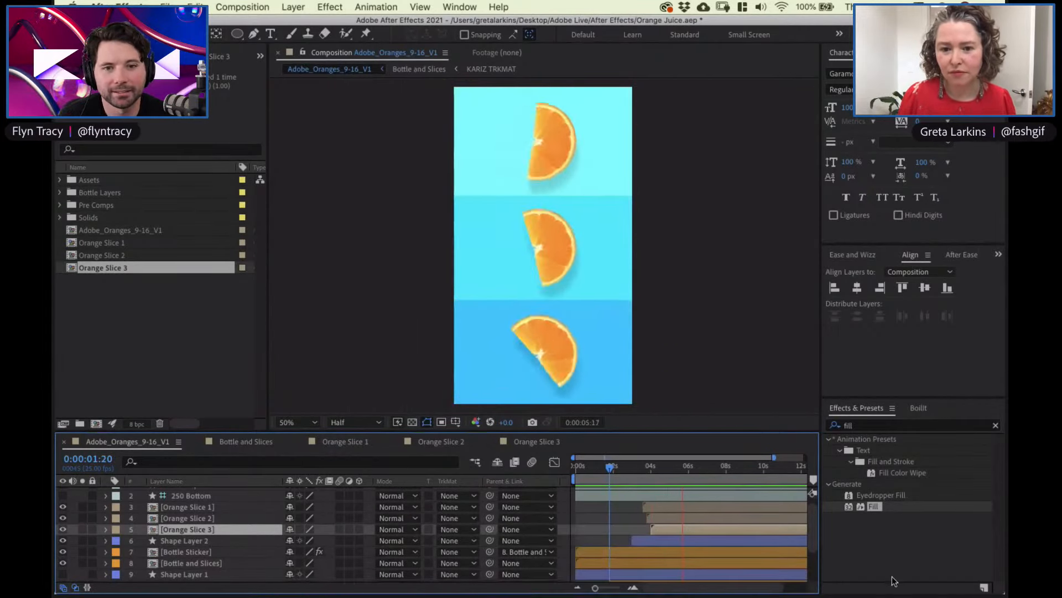
{"action": "left_click_drag", "start_coordinate": [609, 468], "coordinate": [575, 468]}
{"action": "key", "text": "space"}
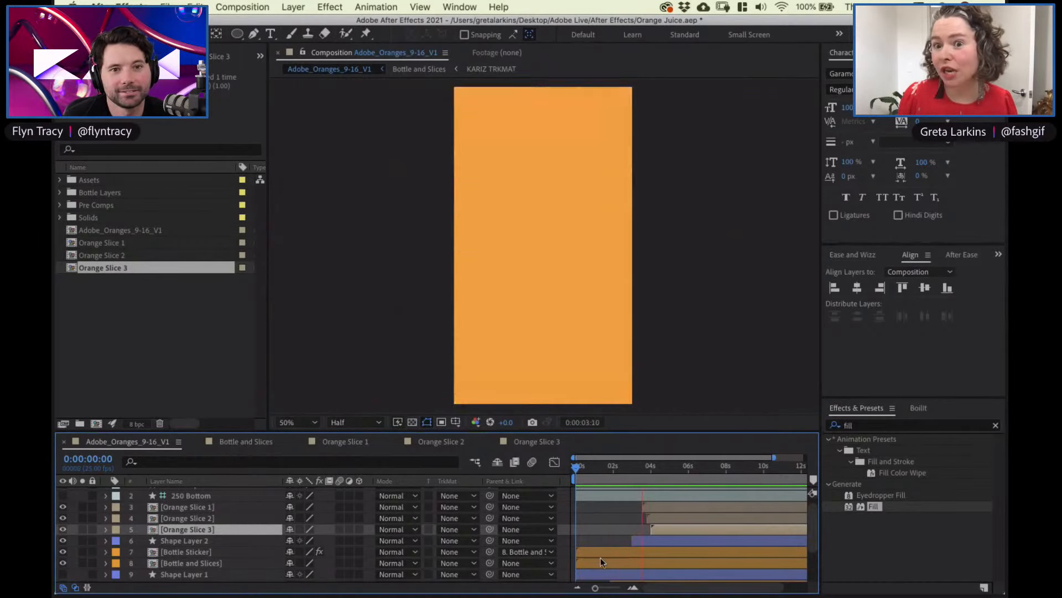
{"action": "key", "text": "space"}
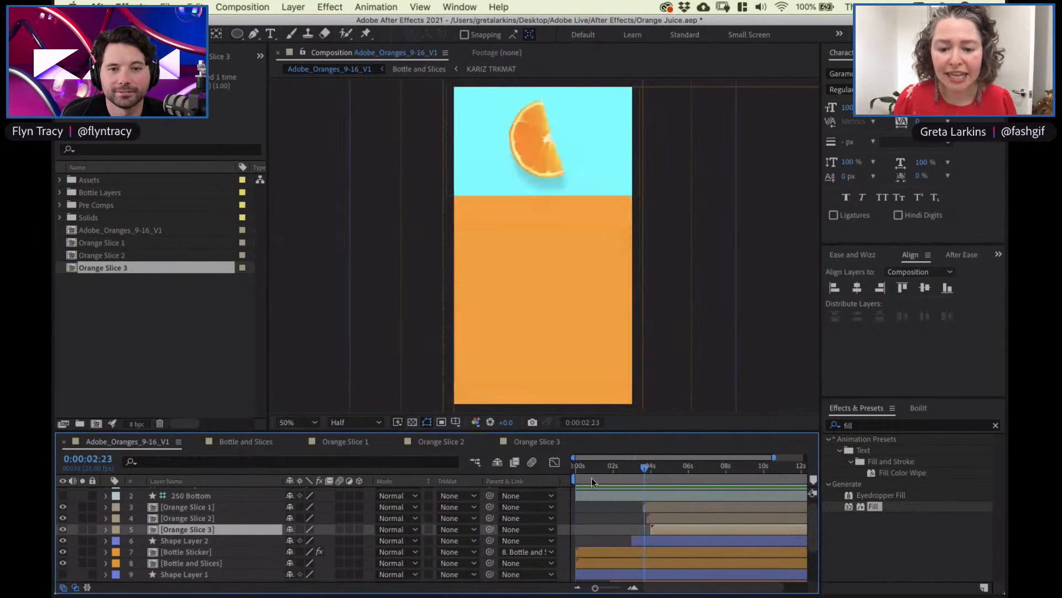
{"action": "key", "text": "Home"}
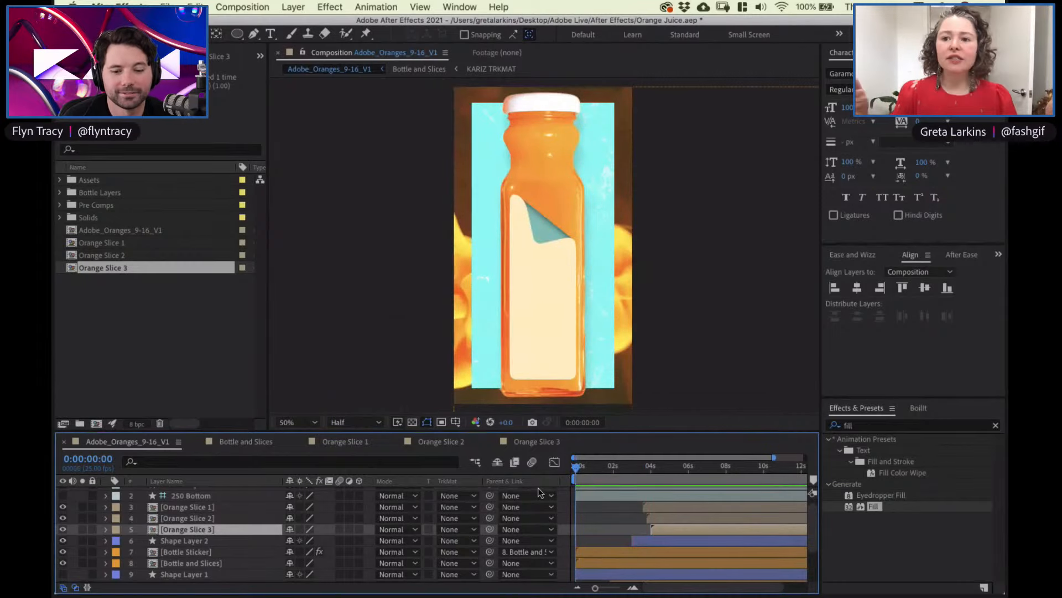
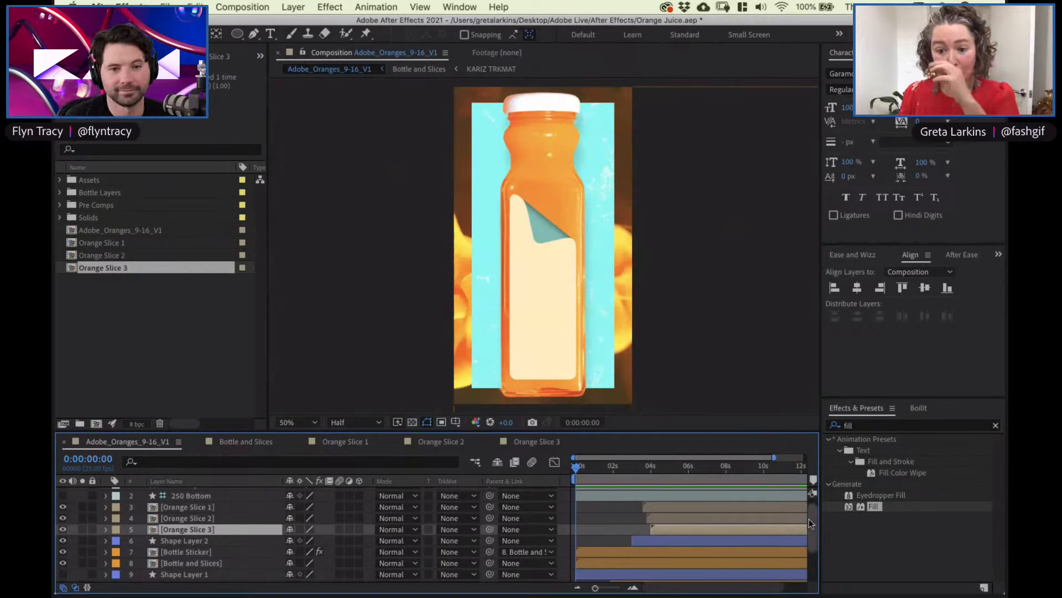
Delete the hidden Shape Layer 1 from between Bottle and Slices and Shape Repeater 1
{"action": "scroll", "coordinate": [813, 526], "scroll_direction": "down", "scroll_amount": 3}
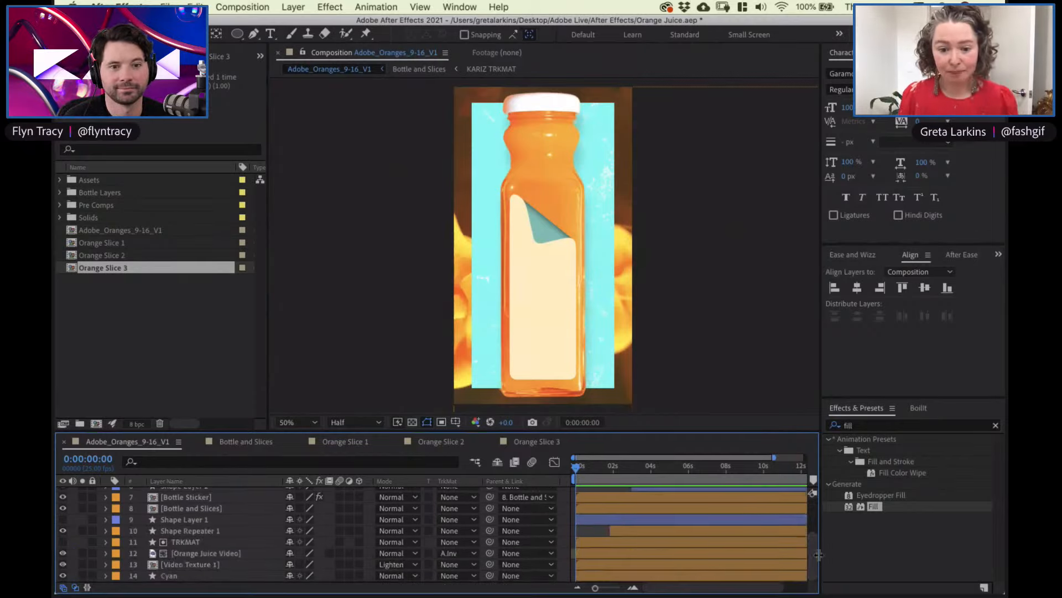
{"action": "left_click", "coordinate": [239, 498]}
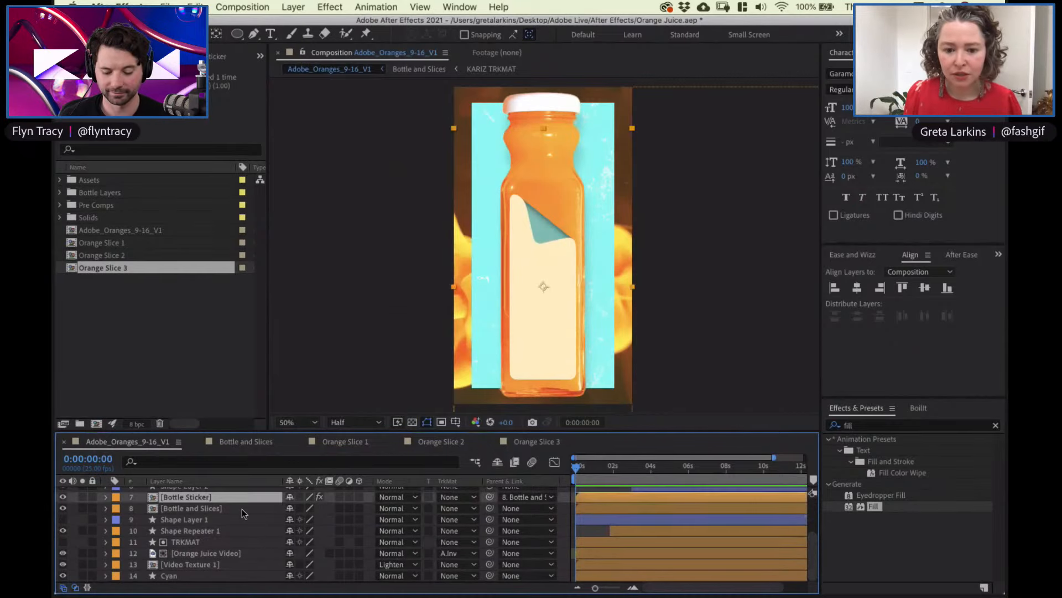
{"action": "left_click", "coordinate": [241, 577], "text": "shift"}
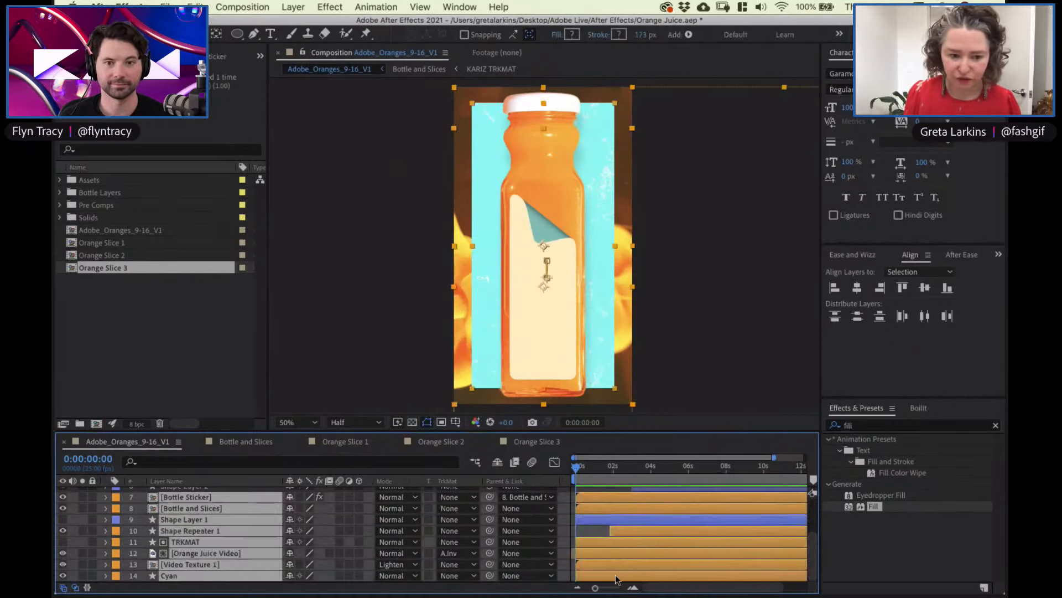
{"action": "scroll", "coordinate": [813, 539], "scroll_direction": "up", "scroll_amount": 2}
{"action": "scroll", "coordinate": [813, 545], "scroll_direction": "down", "scroll_amount": 2}
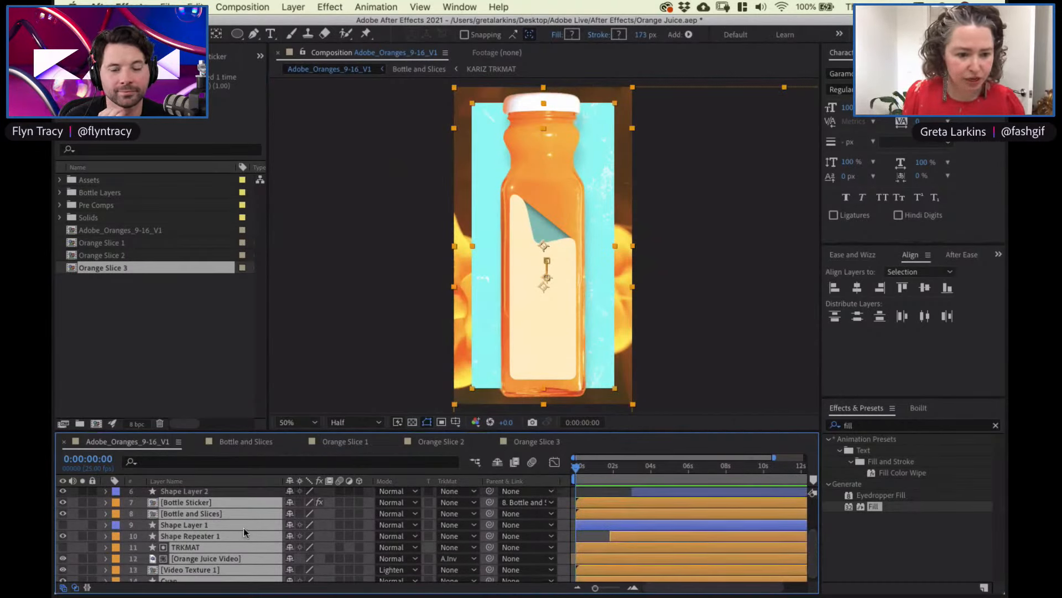
{"action": "left_click", "coordinate": [174, 527]}
{"action": "key", "text": "Delete"}
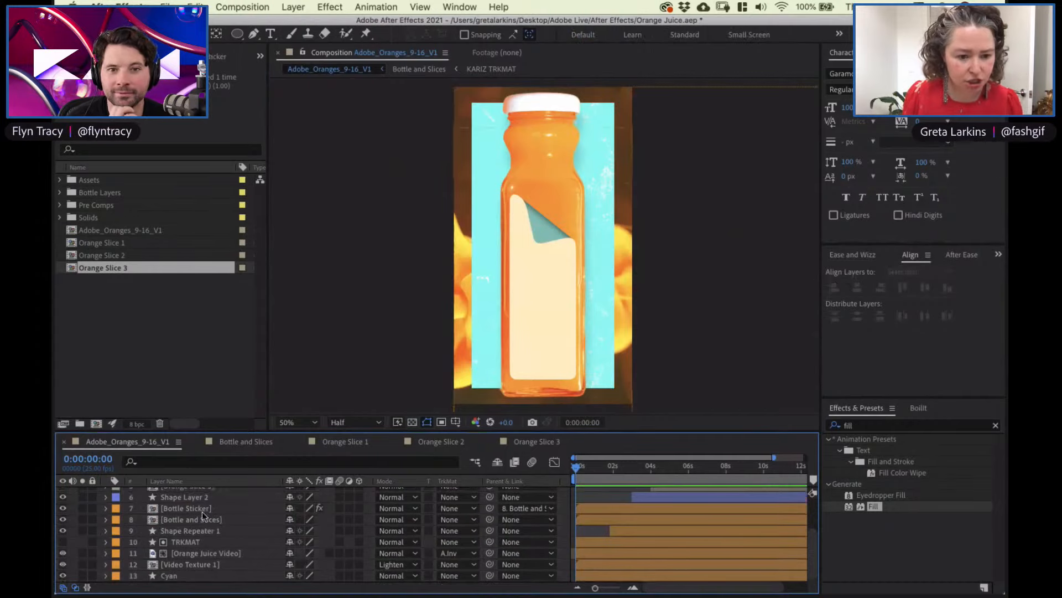
Duplicate the layers from Bottle Sticker through Cyan and move the copies above Orange Slice 1
{"action": "left_click", "coordinate": [210, 509]}
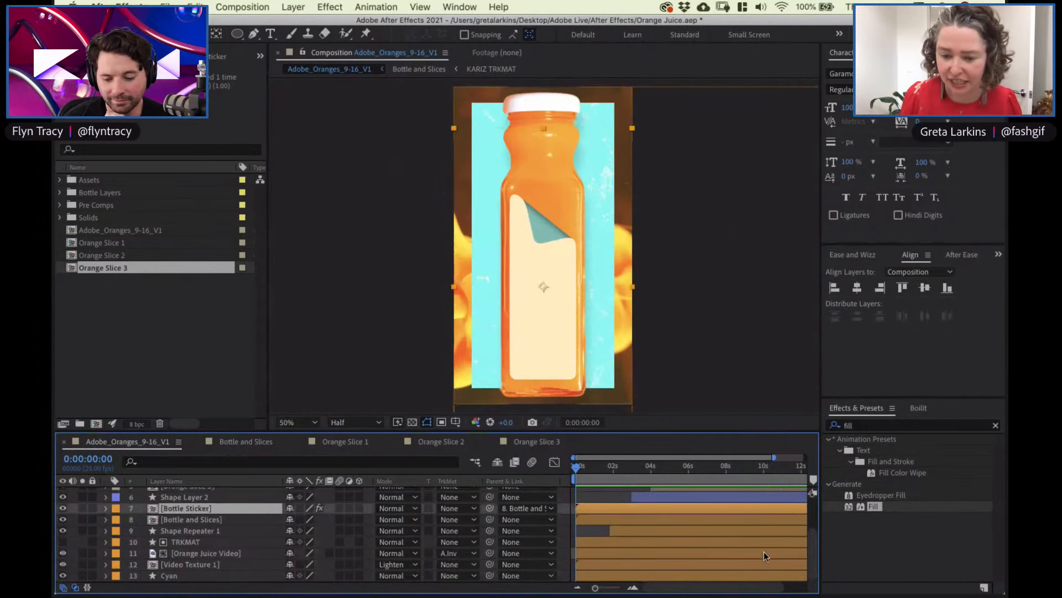
{"action": "left_click", "coordinate": [248, 575], "text": "shift"}
{"action": "right_click", "coordinate": [200, 510]}
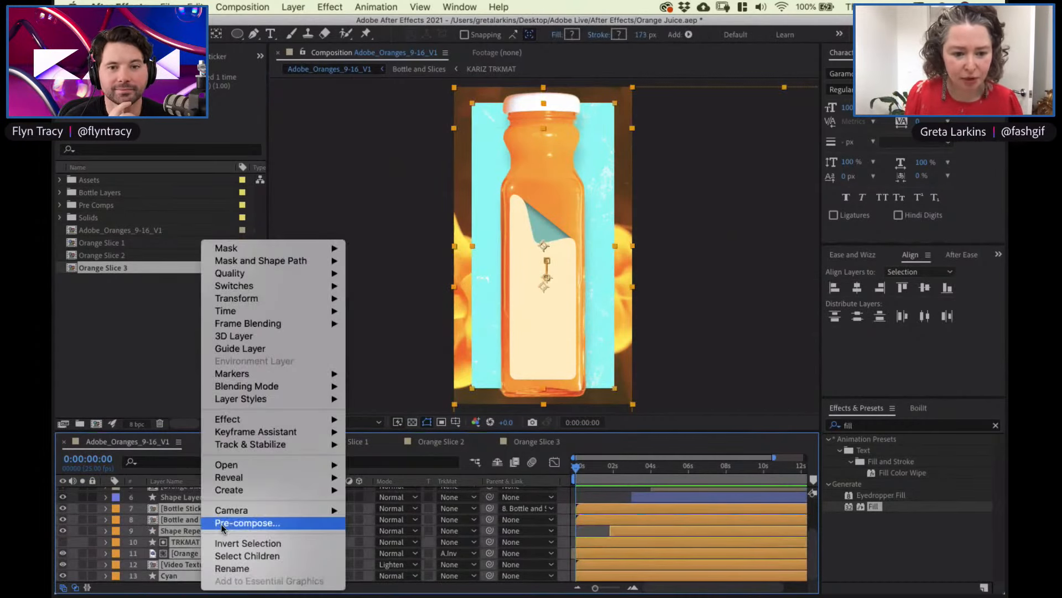
{"action": "left_click", "coordinate": [185, 506]}
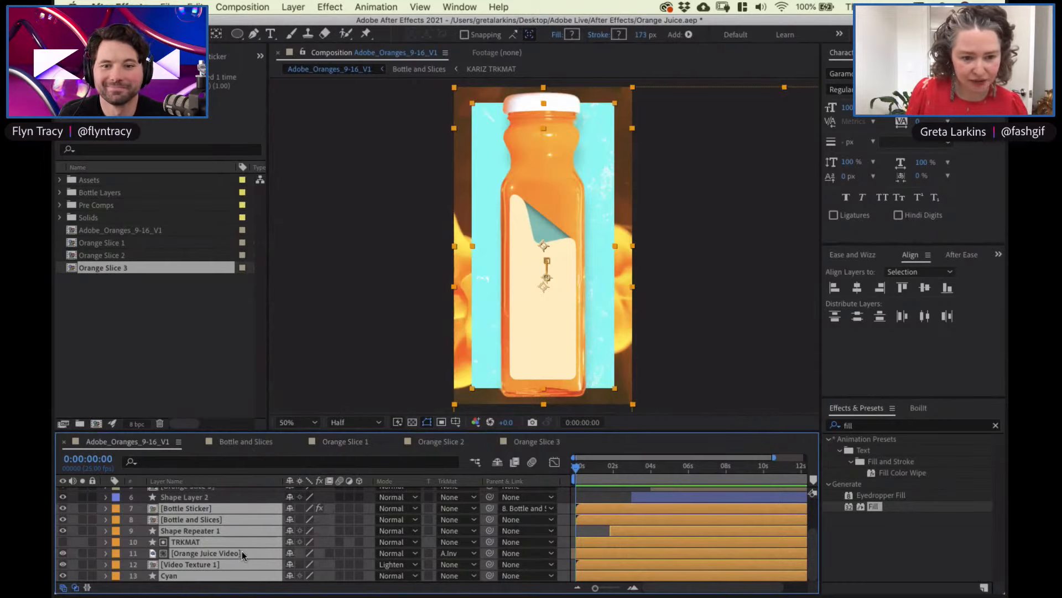
{"action": "key", "text": "super+d"}
{"action": "left_click_drag", "start_coordinate": [231, 508], "coordinate": [232, 507]}
{"action": "scroll", "coordinate": [232, 505], "scroll_direction": "up", "scroll_amount": 3}
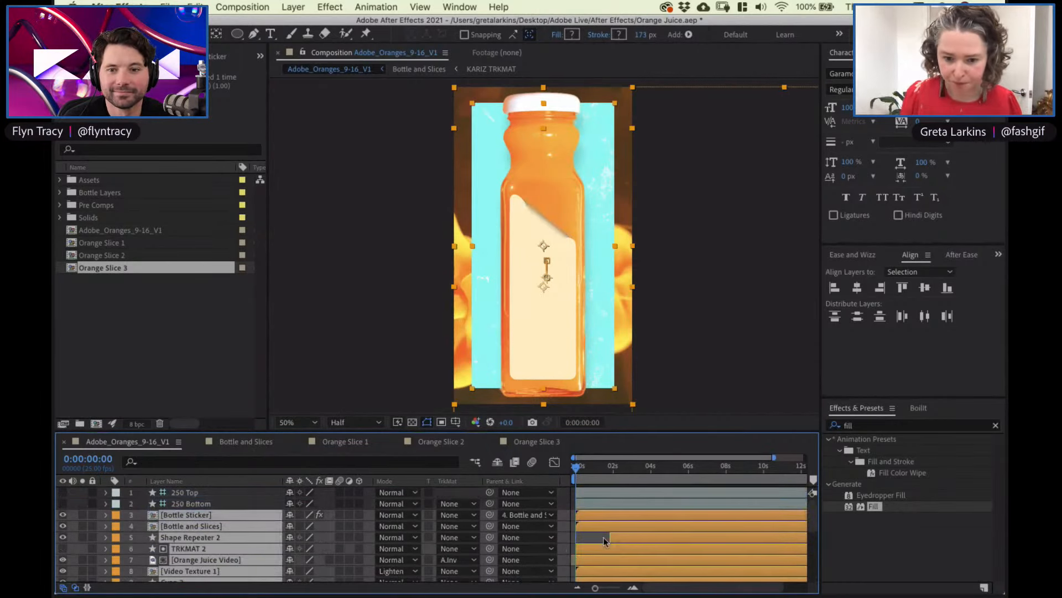
Label the duplicated bottle layers Fuchsia and shift them to start at 0:00:06:20
{"action": "left_click", "coordinate": [127, 526]}
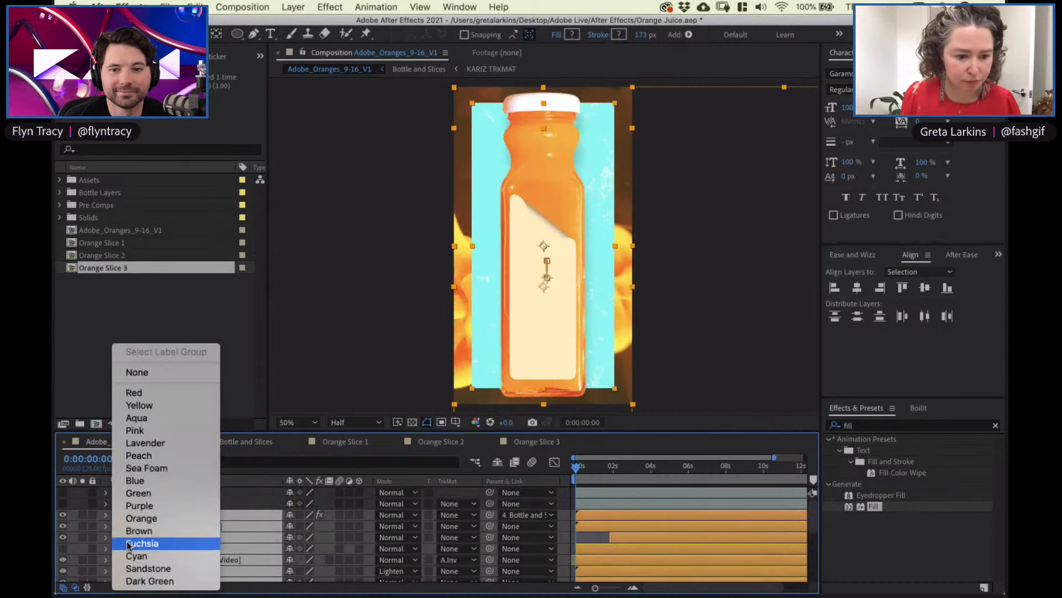
{"action": "left_click", "coordinate": [128, 541]}
{"action": "left_click_drag", "start_coordinate": [625, 469], "coordinate": [689, 468]}
{"action": "left_click_drag", "start_coordinate": [632, 520], "coordinate": [735, 516]}
{"action": "left_click_drag", "start_coordinate": [686, 469], "coordinate": [706, 467]}
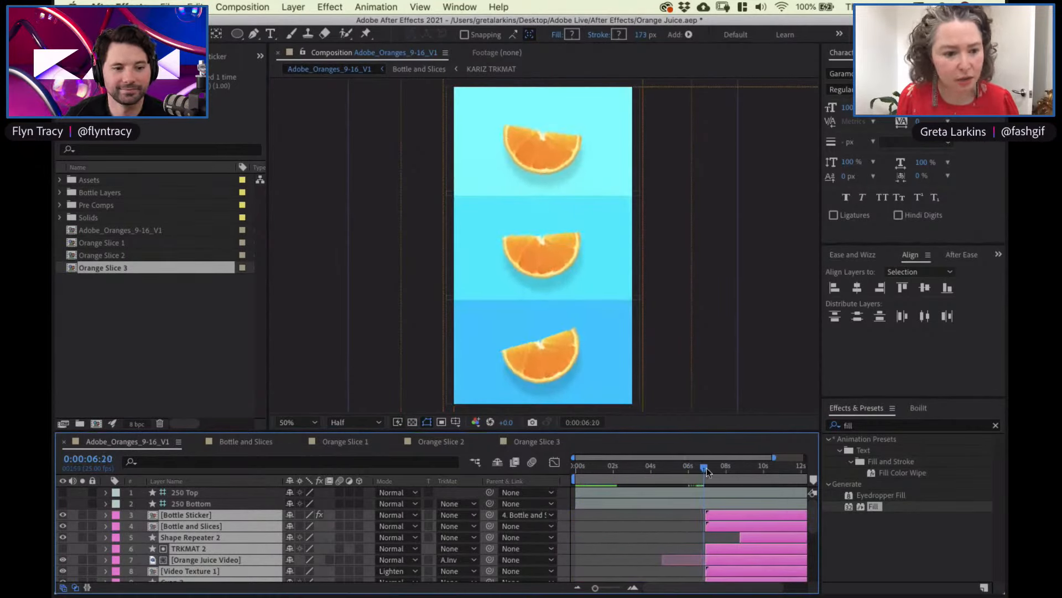
{"action": "mouse_move", "coordinate": [716, 514]}
{"action": "left_mouse_down"}
{"action": "mouse_move", "coordinate": [725, 528]}
{"action": "mouse_move", "coordinate": [721, 517]}
{"action": "left_mouse_up"}
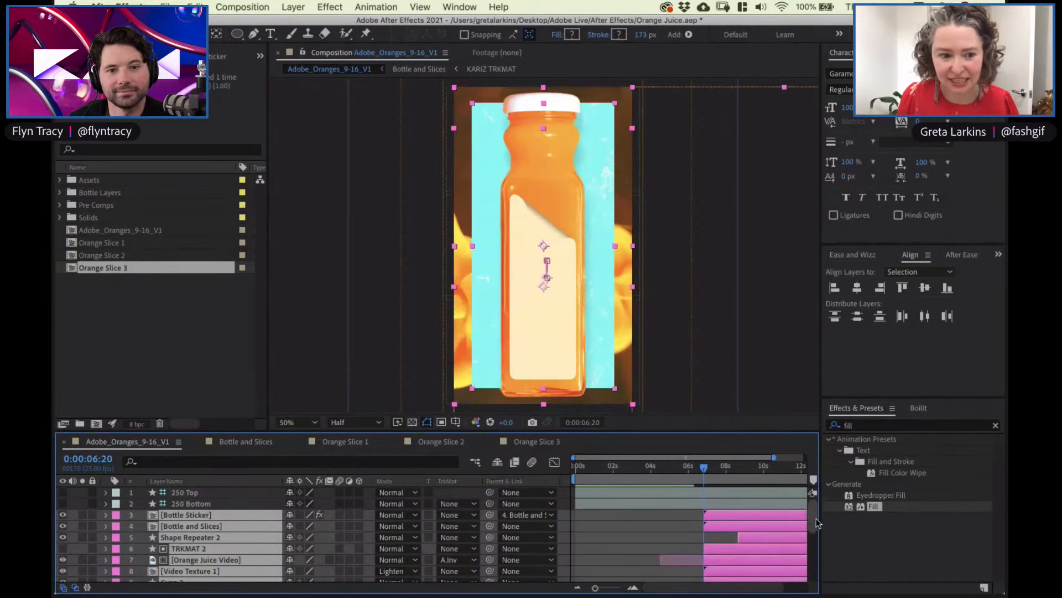
Reveal the keyframes of the fuchsia bottle layers and delete the Position and Scale keyframes from the fuchsia Bottle and Slices layer
{"action": "scroll", "coordinate": [817, 523], "scroll_direction": "down", "scroll_amount": 1}
{"action": "left_click_drag", "start_coordinate": [421, 433], "coordinate": [470, 229]}
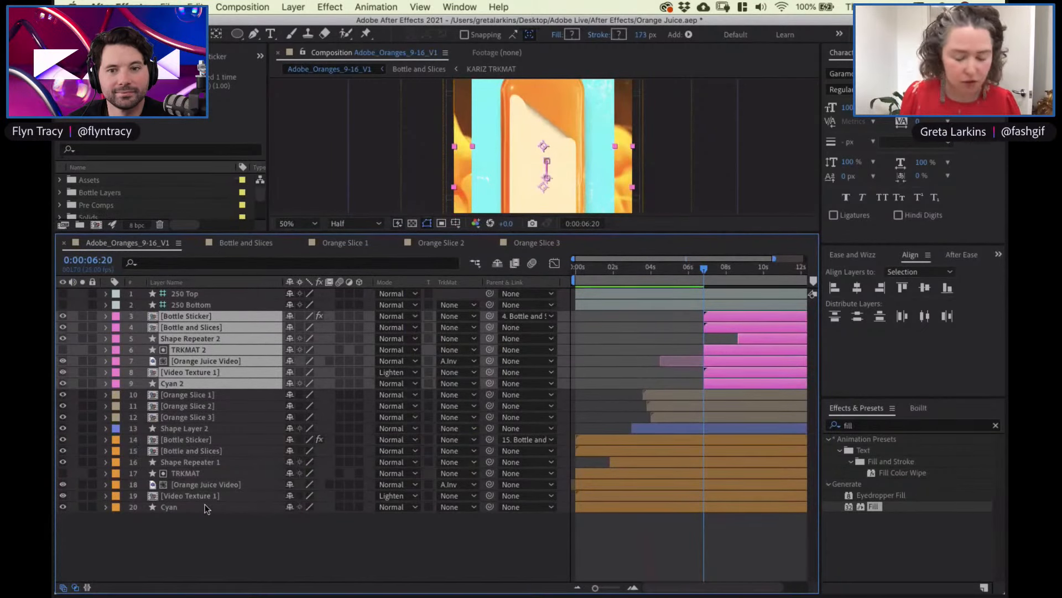
{"action": "key", "text": "u"}
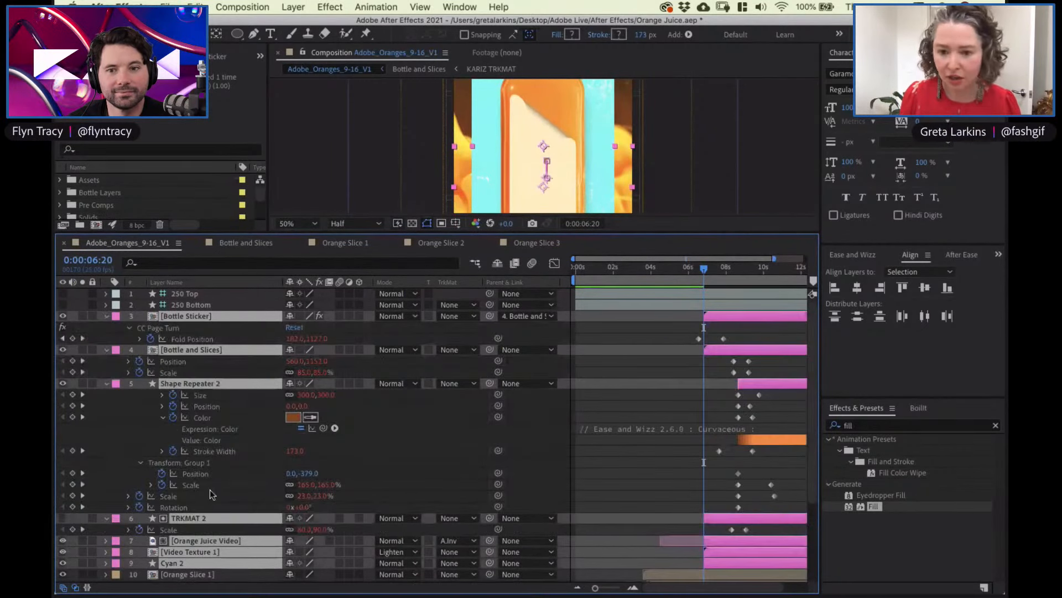
{"action": "left_click", "coordinate": [757, 332]}
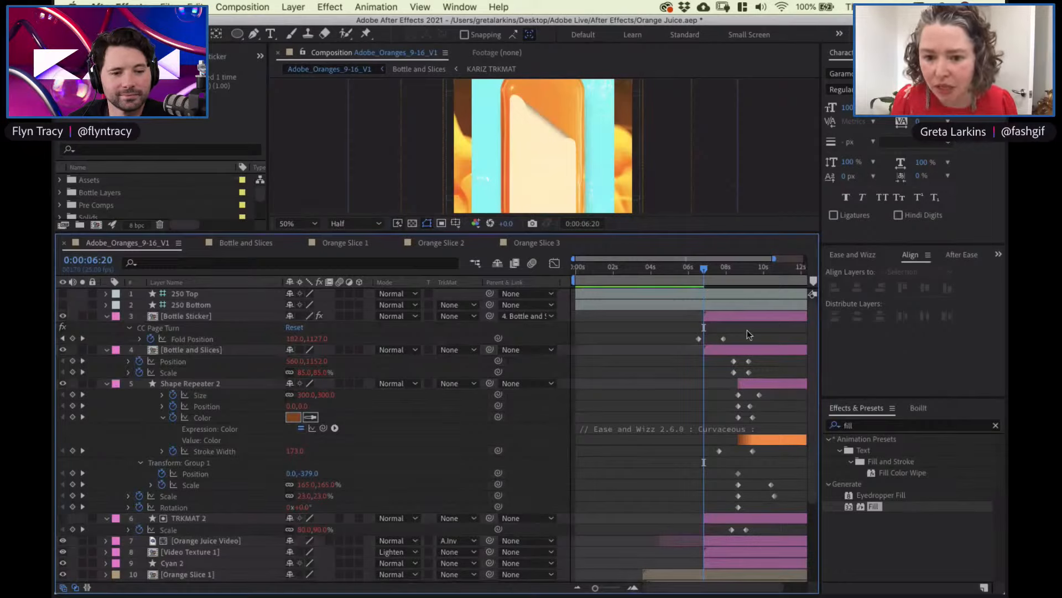
{"action": "left_click_drag", "start_coordinate": [745, 331], "coordinate": [688, 347]}
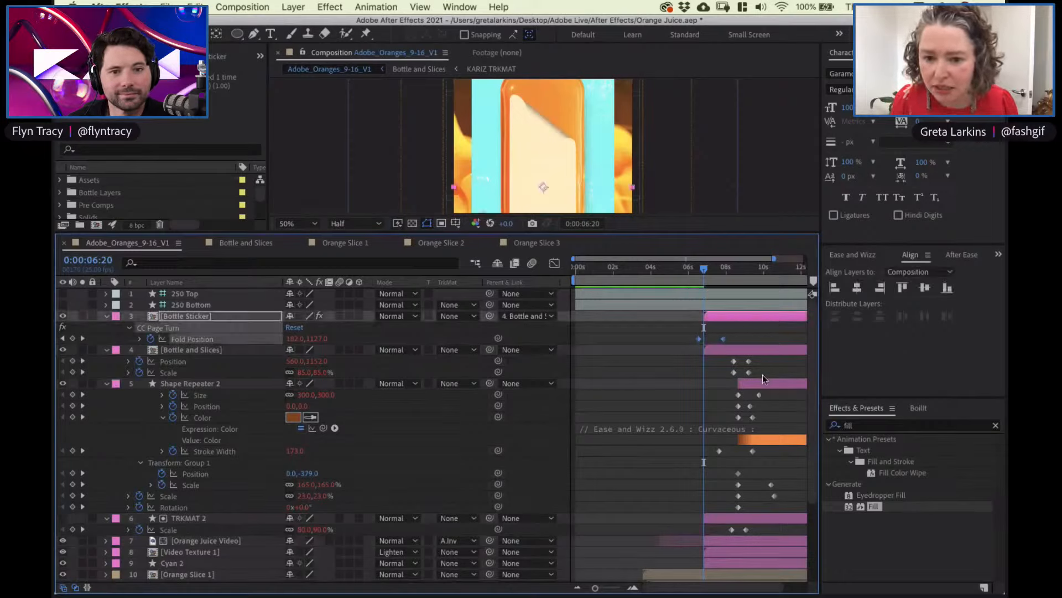
{"action": "mouse_move", "coordinate": [769, 361]}
{"action": "left_mouse_down"}
{"action": "mouse_move", "coordinate": [744, 375]}
{"action": "mouse_move", "coordinate": [761, 364]}
{"action": "left_mouse_up"}
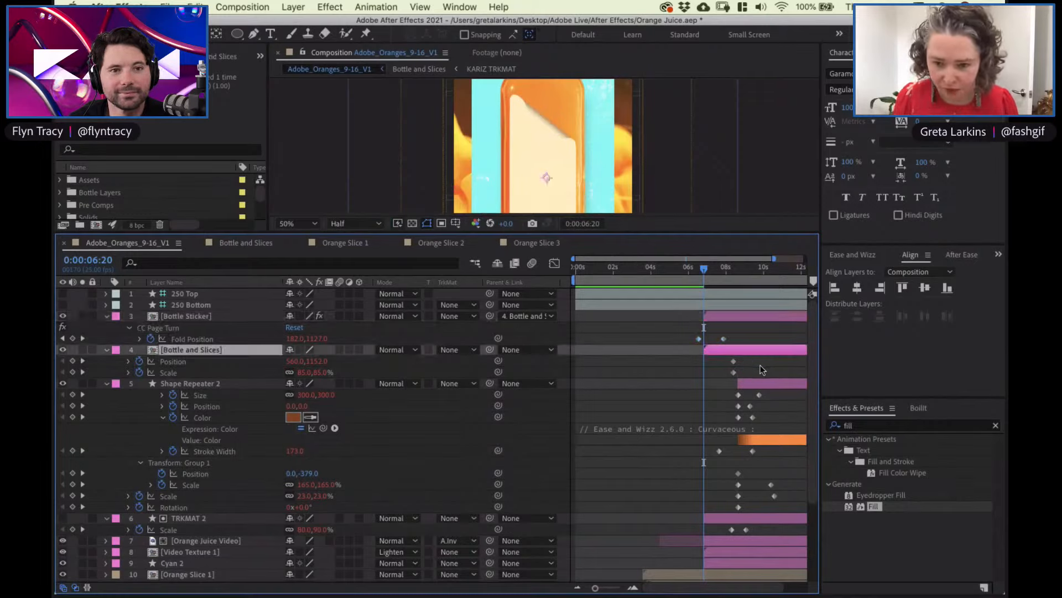
{"action": "key", "text": "Delete"}
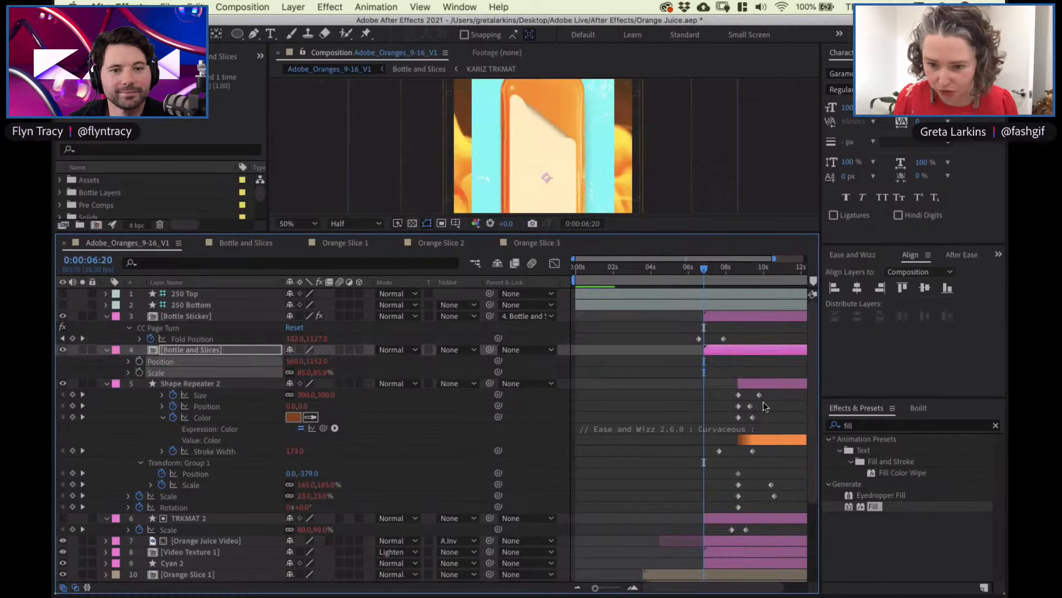
Delete the Shape Repeater 2 layer and collapse the properties of the remaining fuchsia layers
{"action": "left_click", "coordinate": [771, 386]}
{"action": "key", "text": "Delete"}
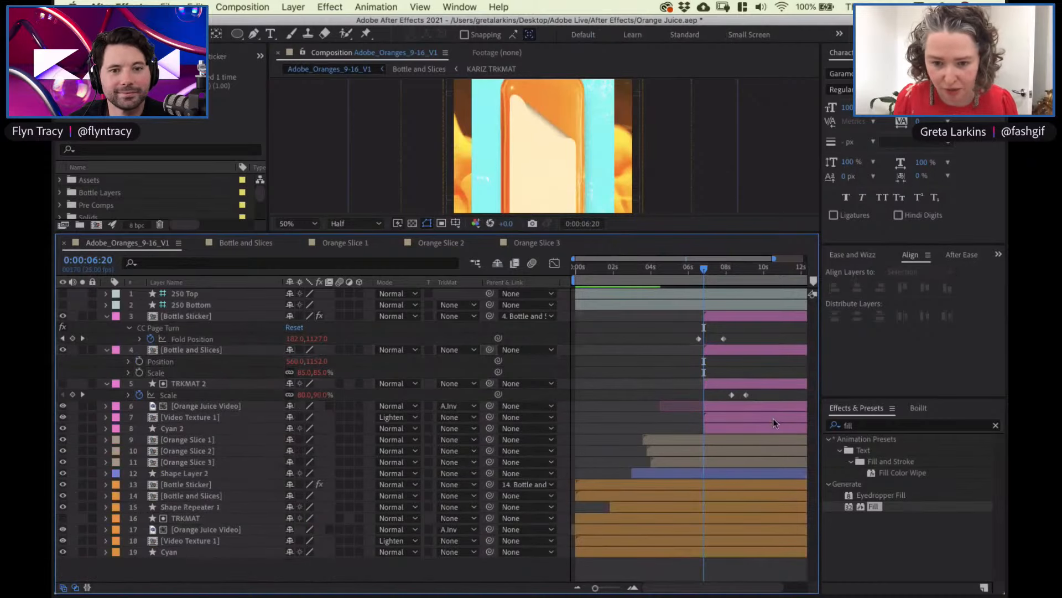
{"action": "left_click", "coordinate": [768, 386]}
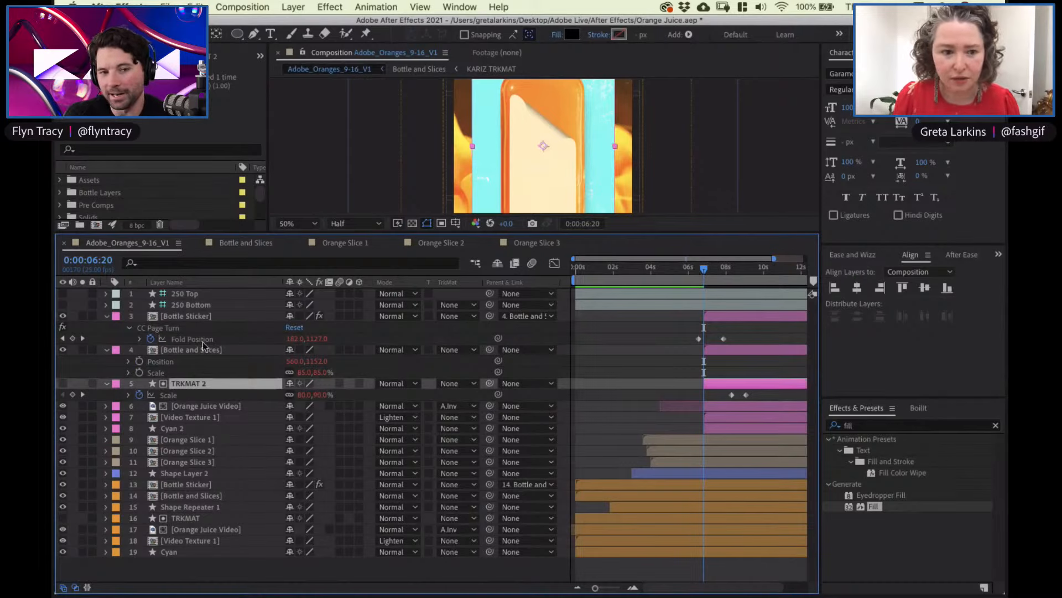
{"action": "left_click", "coordinate": [195, 428]}
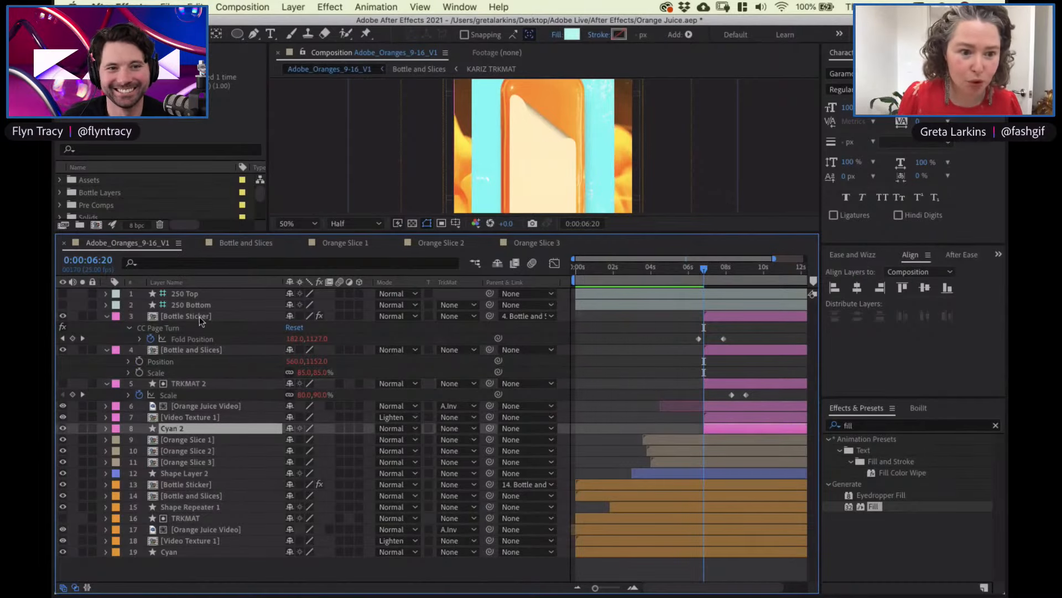
{"action": "left_click", "coordinate": [199, 316], "text": "shift"}
{"action": "key", "text": "u"}
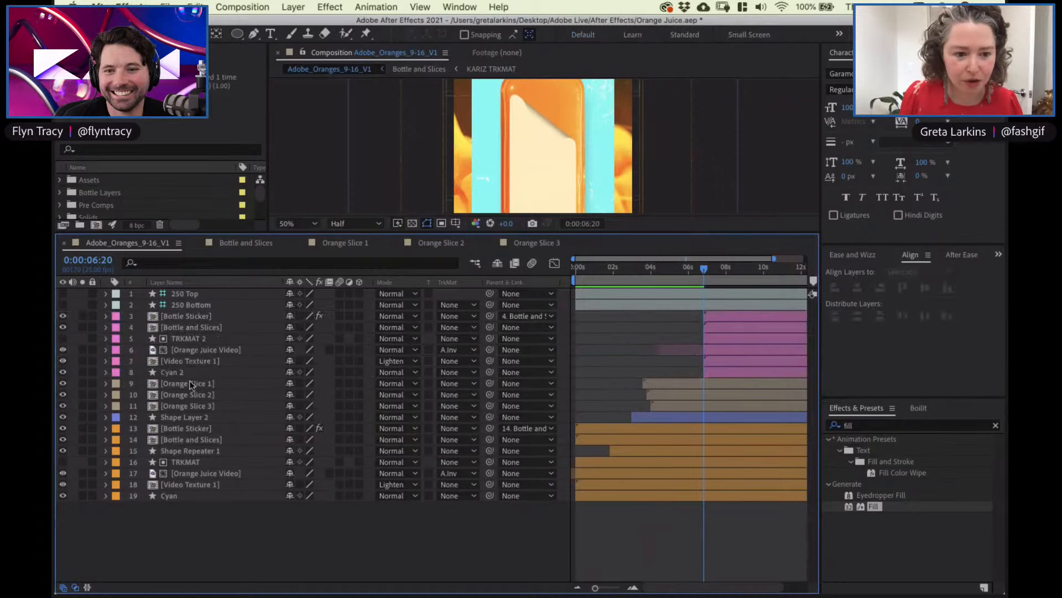
{"action": "left_click", "coordinate": [208, 532]}
Add two Opacity keyframes at 100% to Cyan 2, one at 0:00:06:20 and one 20 frames after it
{"action": "left_click", "coordinate": [191, 373]}
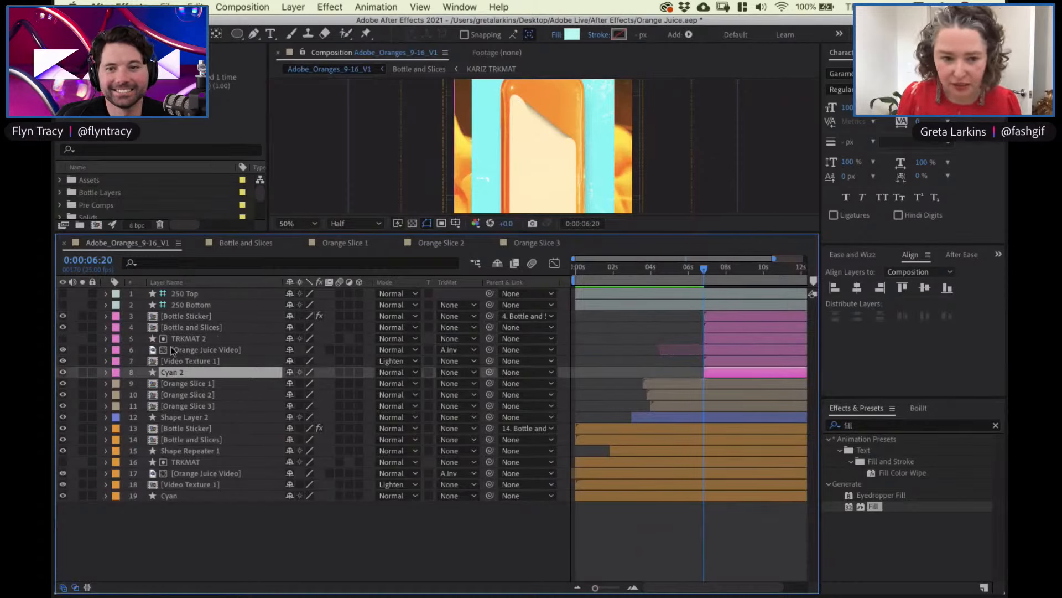
{"action": "left_click", "coordinate": [106, 372]}
{"action": "left_click", "coordinate": [117, 394]}
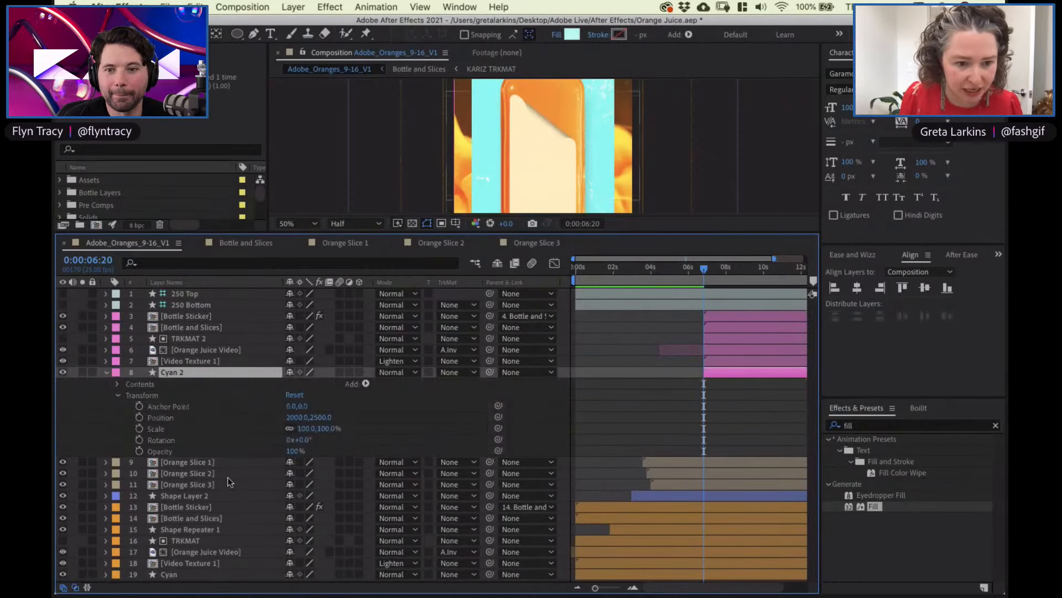
{"action": "left_click", "coordinate": [169, 451]}
{"action": "key", "text": "space"}
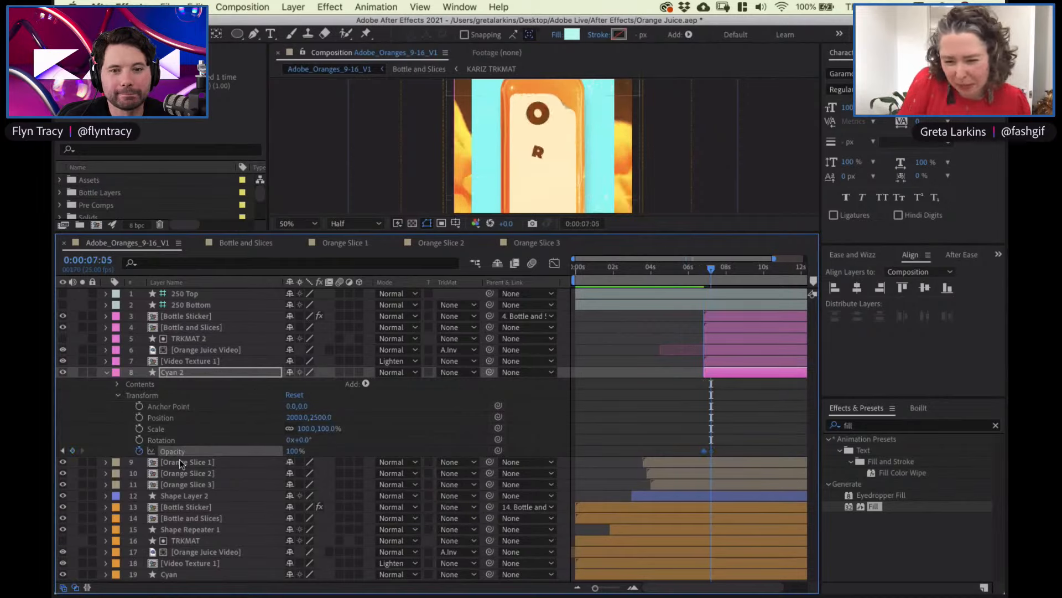
{"action": "key", "text": "shift+Page_Down"}
{"action": "key", "text": "alt+shift+t"}
{"action": "key", "text": "shift+Page_Up"}
{"action": "key", "text": "shift+Page_Up"}
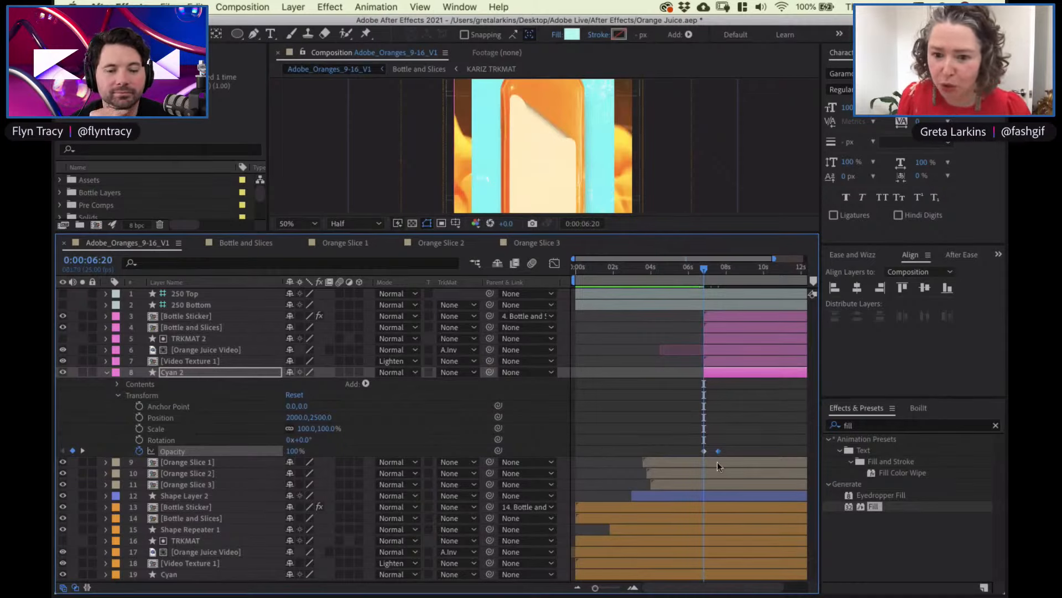
Set the Opacity of Cyan 2 to 0% at 0:00:06:20 and collapse the layer
{"action": "left_click", "coordinate": [295, 451]}
{"action": "type", "text": "0"}
{"action": "key", "text": "Return"}
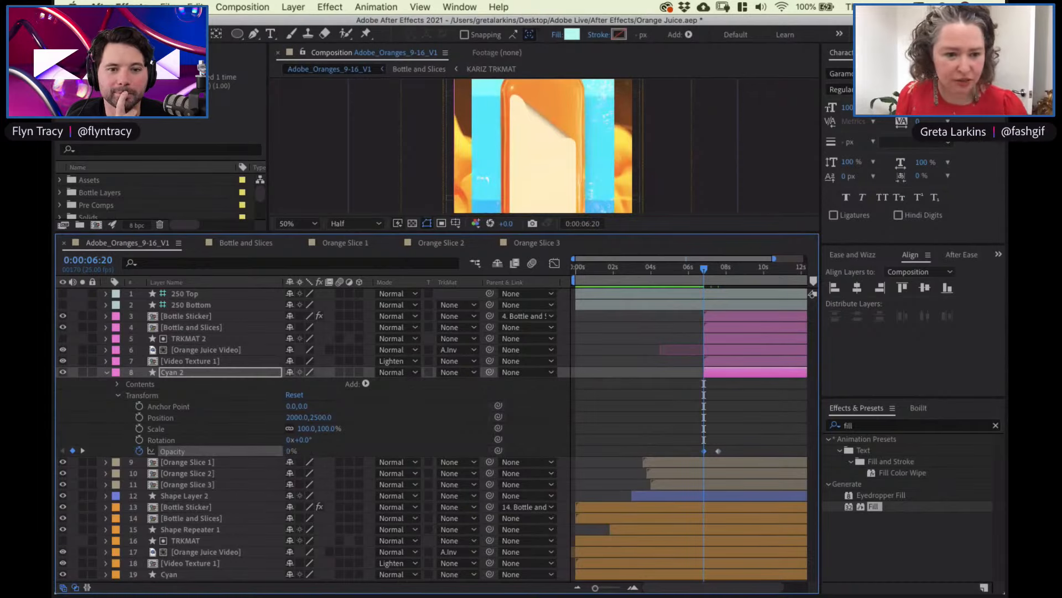
{"action": "left_click", "coordinate": [106, 372]}
Slide the fuchsia Video Texture 1 layer earlier in time and trim its start to 0:00:06:20
{"action": "left_click", "coordinate": [213, 362]}
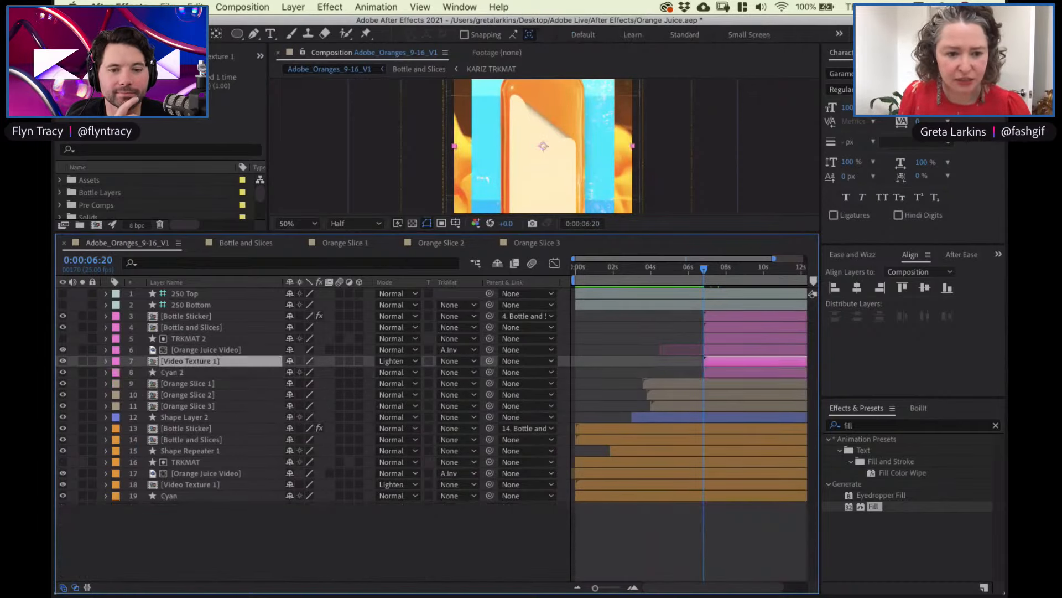
{"action": "left_click_drag", "start_coordinate": [705, 361], "coordinate": [635, 360]}
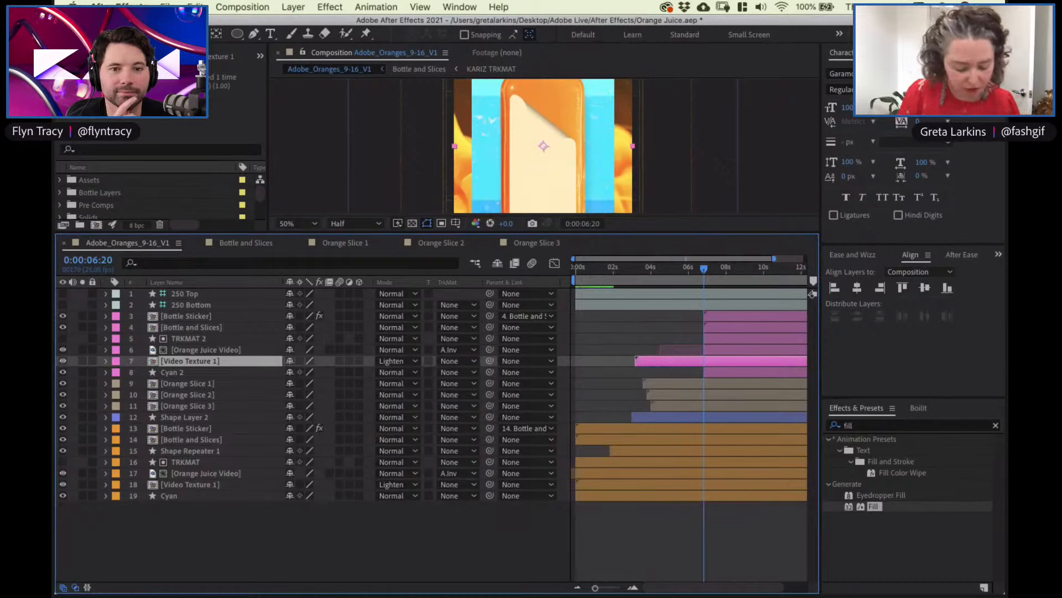
{"action": "key", "text": "super+z"}
Duplicate the fuchsia Orange Juice Video, place the copy below TRKMAT 2, and keep only its portion before 0:00:06:20
{"action": "left_click", "coordinate": [206, 350]}
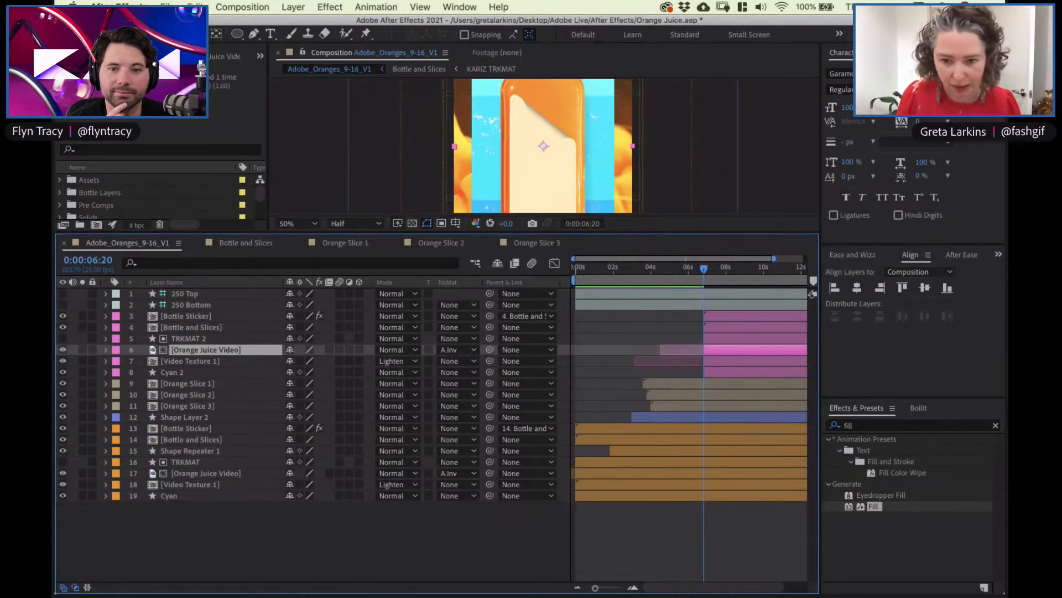
{"action": "key", "text": "super+d"}
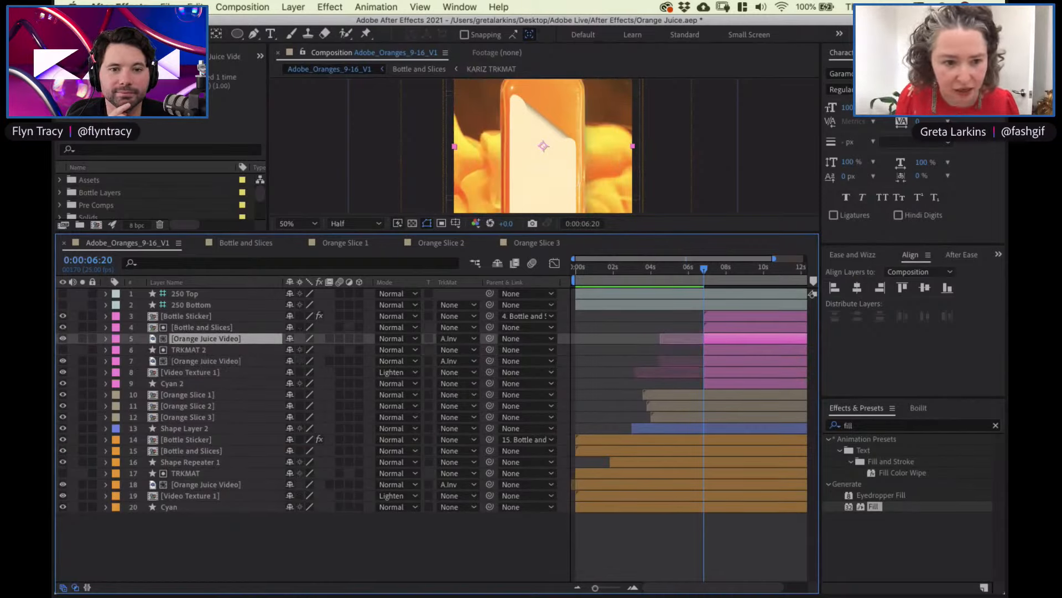
{"action": "key", "text": "super+bracketleft"}
{"action": "key", "text": "ctrl+z"}
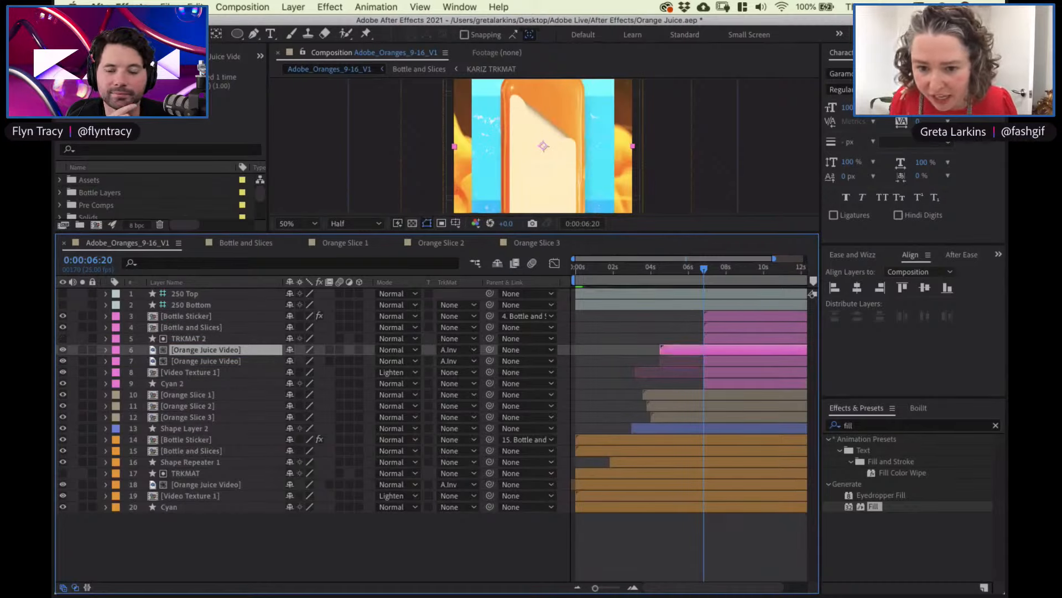
{"action": "key", "text": "alt+bracketright"}
{"action": "key", "text": "equal"}
{"action": "key", "text": "equal"}
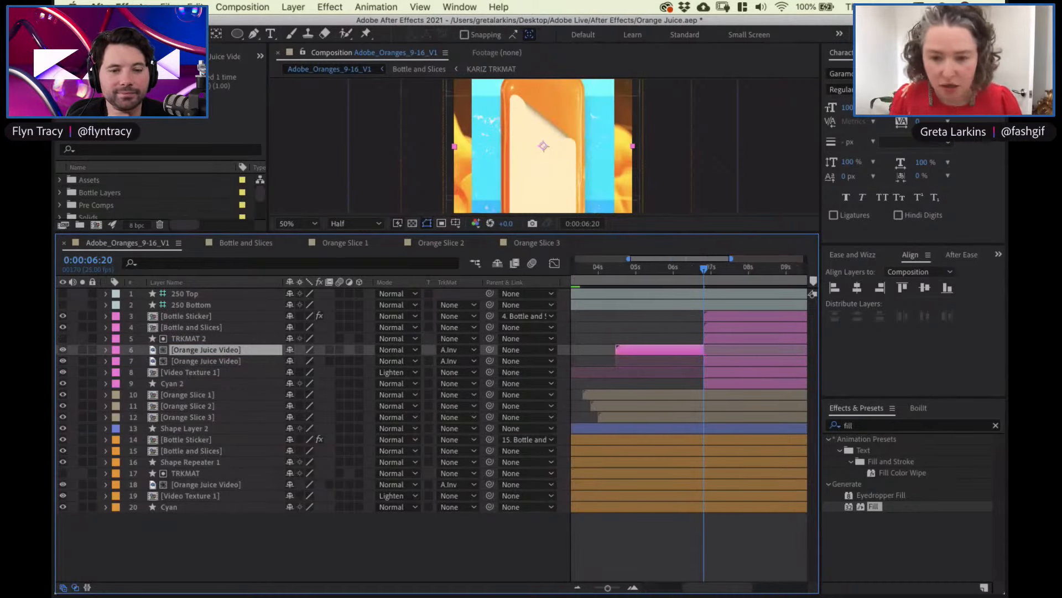
Delete the fuchsia Orange Juice Video that plays after 0:00:06:20 and move the trimmed copy to start at that time
{"action": "left_click", "coordinate": [206, 360]}
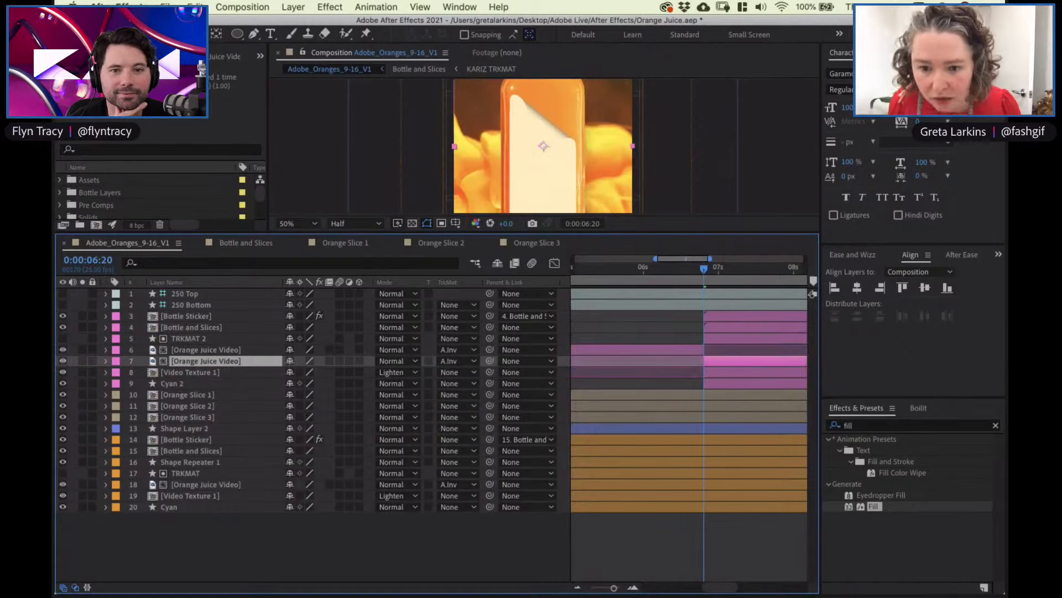
{"action": "mouse_move", "coordinate": [704, 268]}
{"action": "left_mouse_down"}
{"action": "mouse_move", "coordinate": [643, 269]}
{"action": "mouse_move", "coordinate": [730, 268]}
{"action": "mouse_move", "coordinate": [687, 268]}
{"action": "mouse_move", "coordinate": [703, 269]}
{"action": "left_mouse_up"}
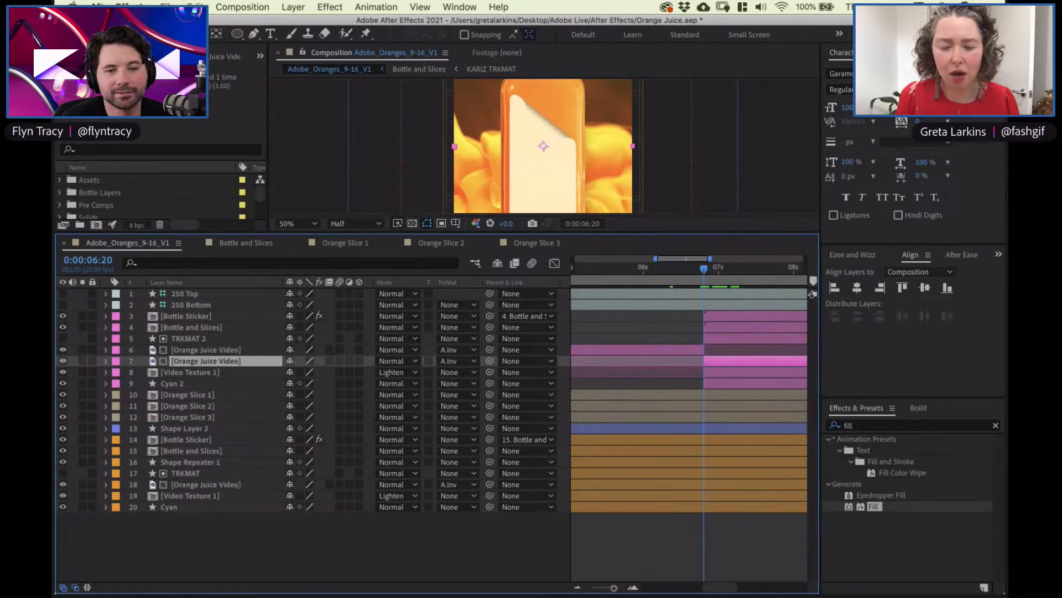
{"action": "key", "text": "Delete"}
{"action": "key", "text": "super+Up"}
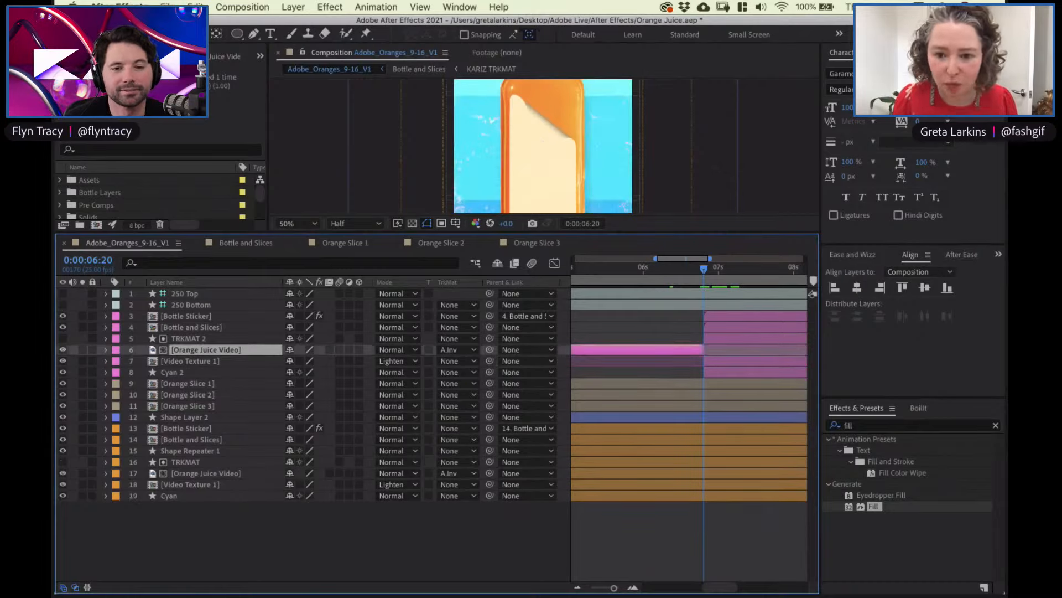
{"action": "key", "text": "minus"}
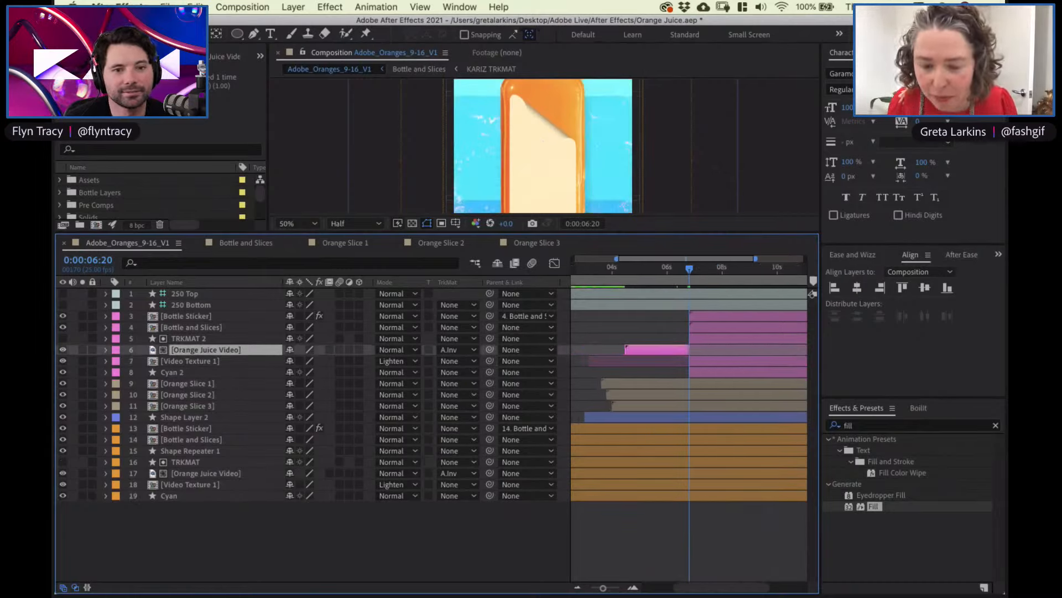
{"action": "key", "text": "bracketleft"}
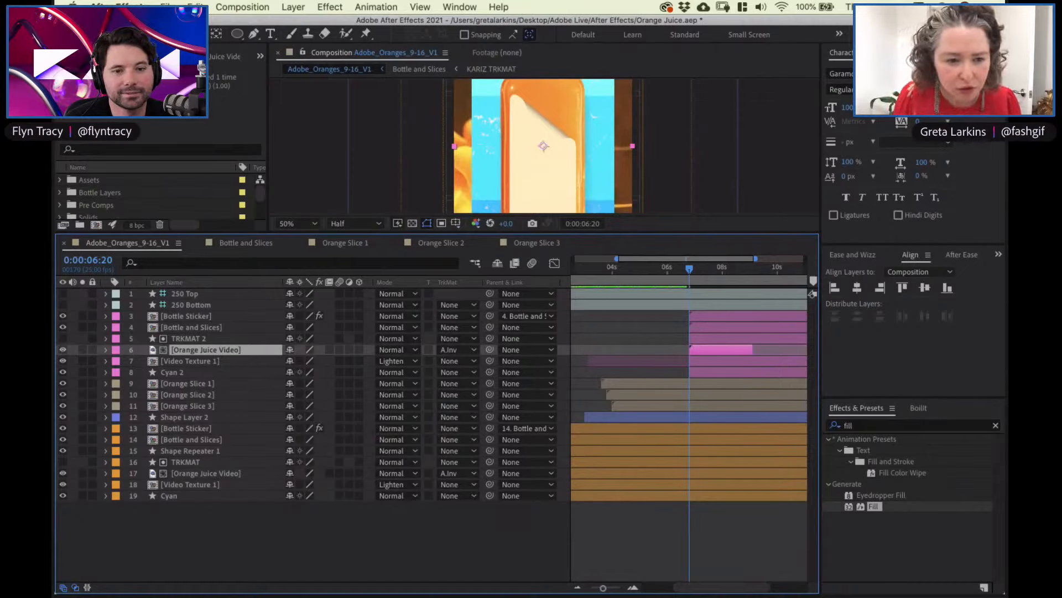
Delete the last Fold Position keyframe on the fuchsia Bottle Sticker and play the scene up to the end of the juice video
{"action": "left_click", "coordinate": [186, 315]}
{"action": "key", "text": "u"}
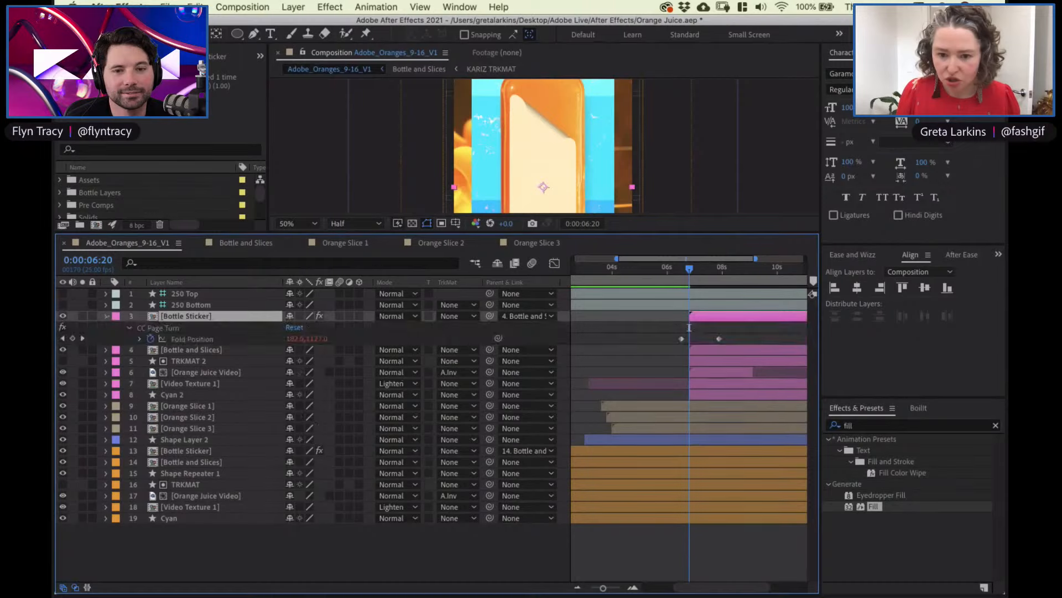
{"action": "key", "text": "Delete"}
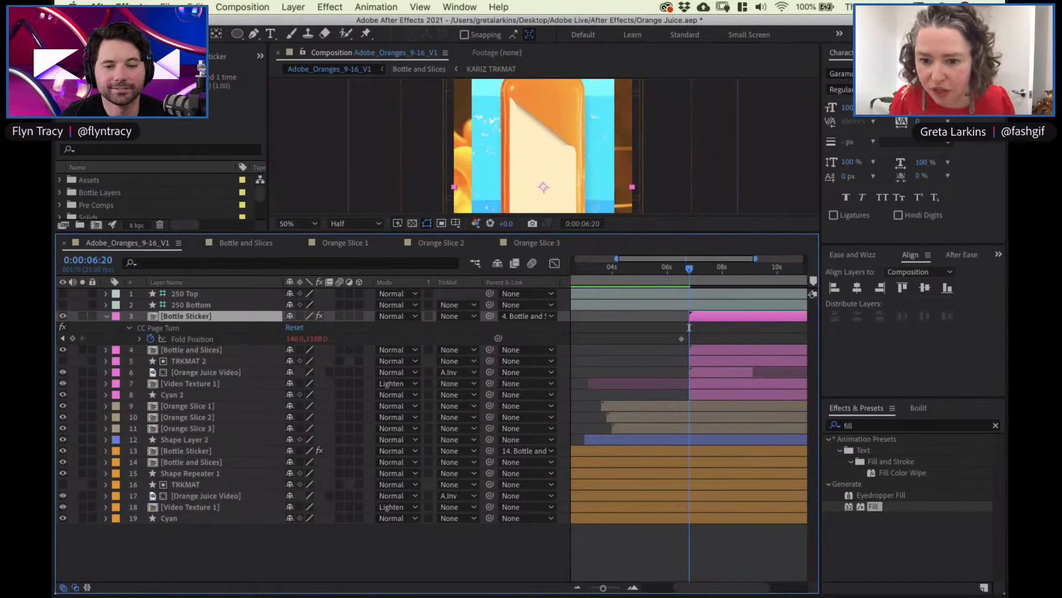
{"action": "key", "text": "space"}
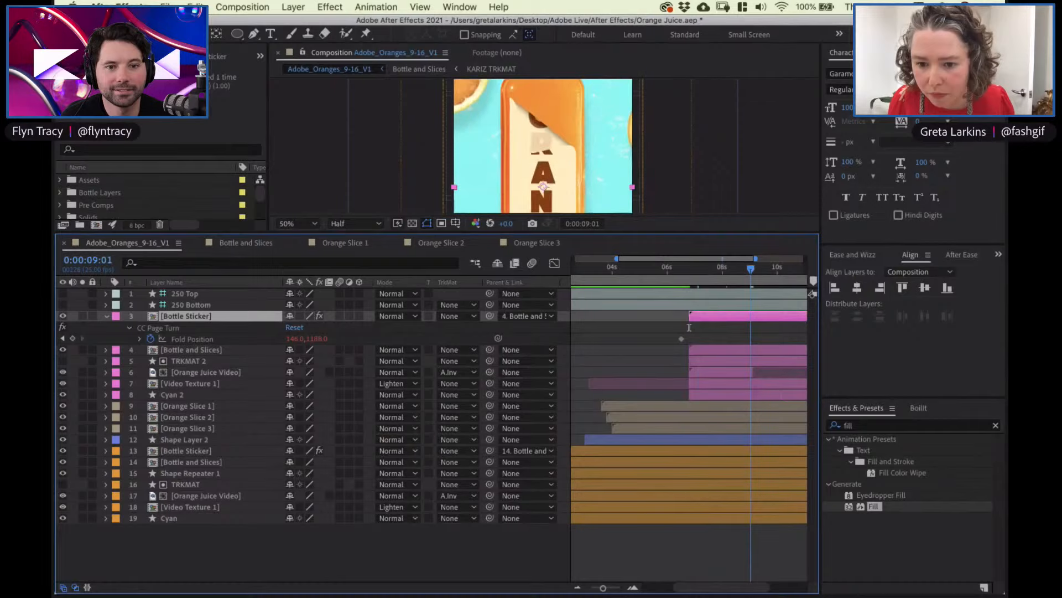
Try shifting the fuchsia Bottle Sticker layer to start around 0:00:09:02
{"action": "left_click_drag", "start_coordinate": [718, 316], "coordinate": [782, 316]}
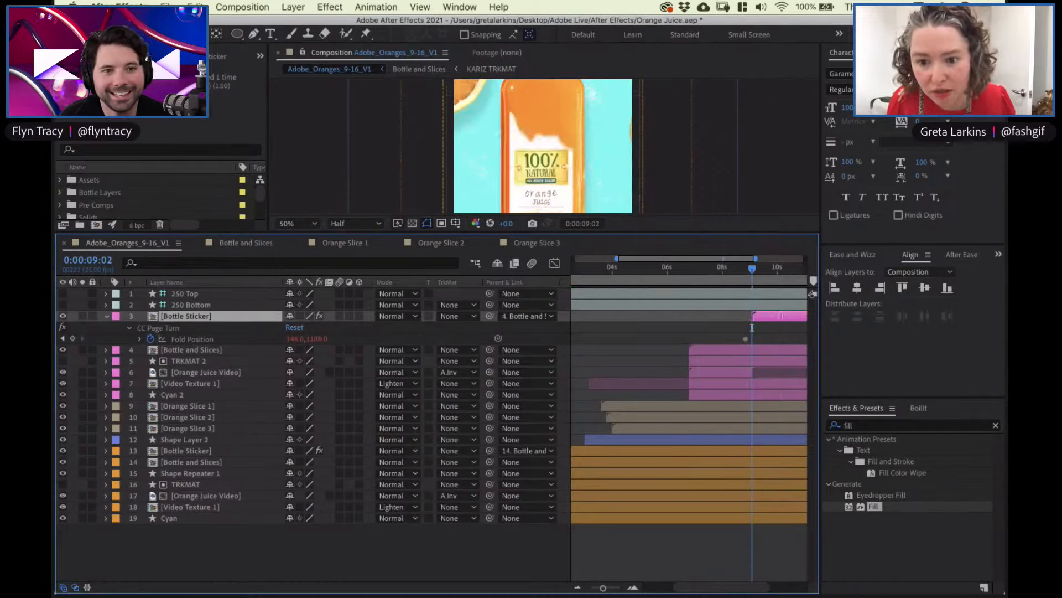
{"action": "key", "text": "alt+Page_Up"}
{"action": "key", "text": "alt+Page_Up"}
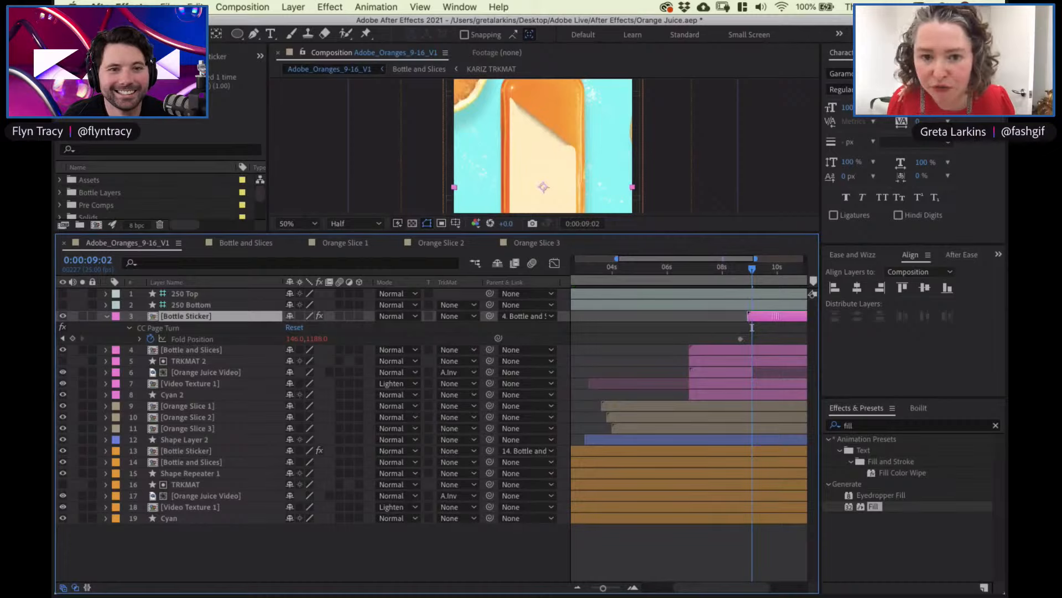
{"action": "key", "text": "alt+Page_Down"}
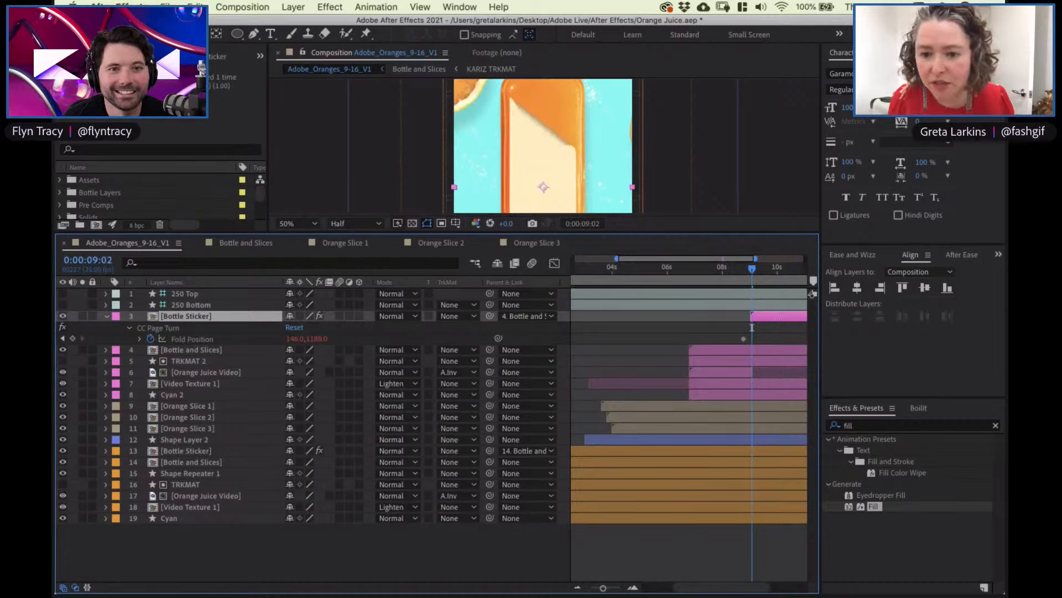
{"action": "key", "text": "alt+Page_Down"}
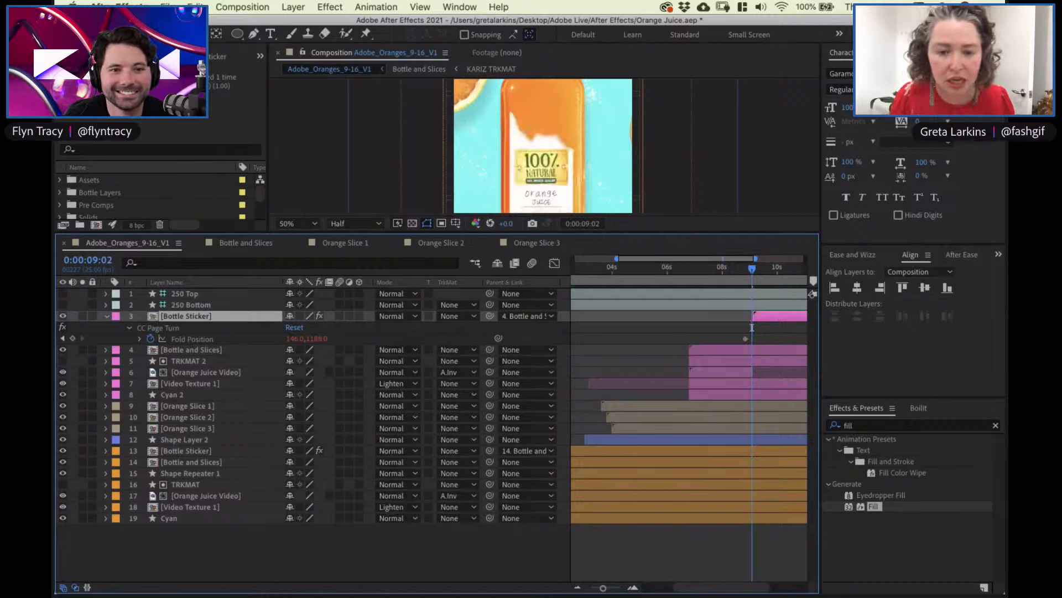
{"action": "key", "text": "shift+alt+Page_Up"}
{"action": "key", "text": "shift+alt+Page_Up"}
{"action": "key", "text": "shift+alt+Page_Up"}
{"action": "key", "text": "shift+alt+Page_Up"}
{"action": "key", "text": "shift+alt+Page_Up"}
{"action": "key", "text": "shift+alt+Page_Up"}
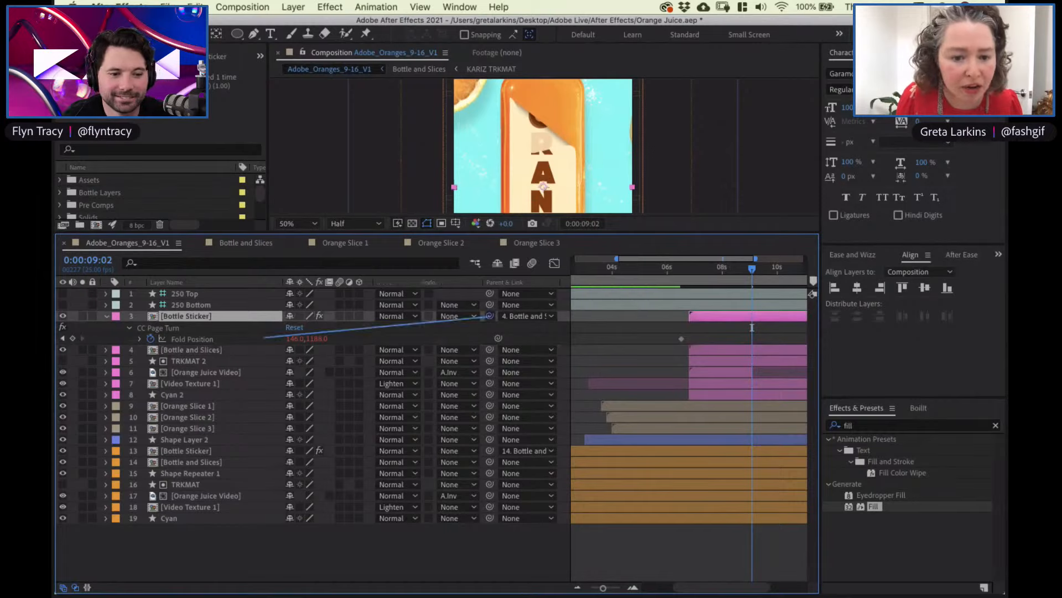
Add a Position keyframe at 0:00:09:02 to the fuchsia Bottle and Slices layer and go to the layer's start at 0:00:06:20
{"action": "key", "text": "ctrl+Down"}
{"action": "key", "text": "alt+shift+p"}
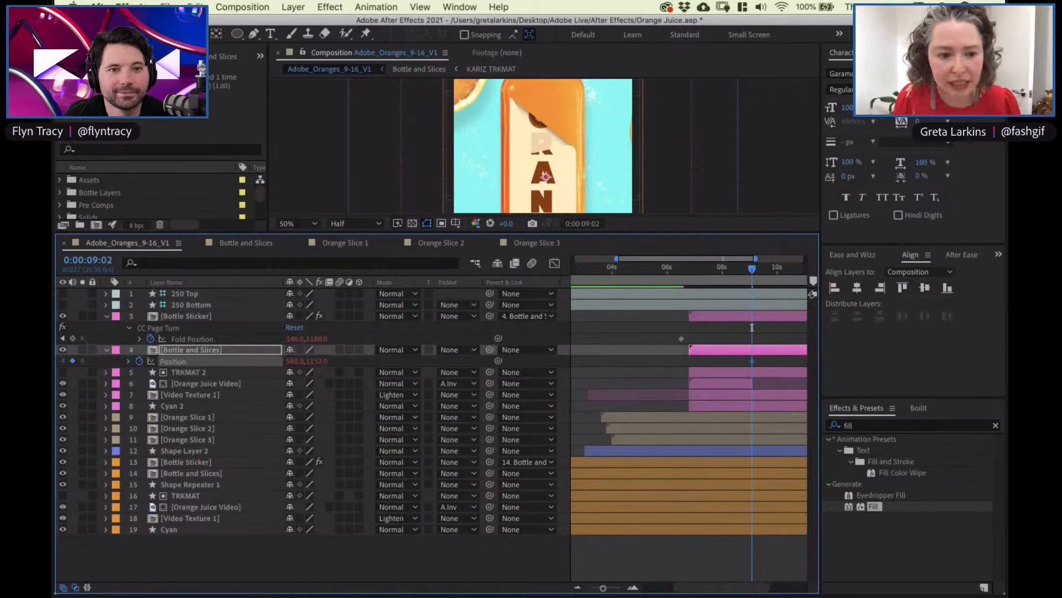
{"action": "key", "text": "i"}
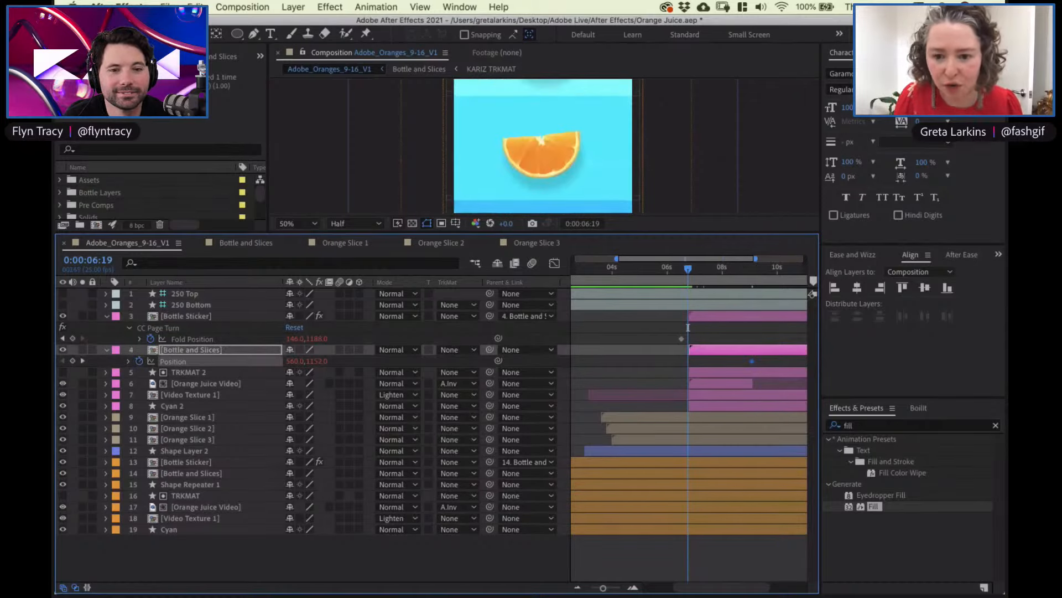
{"action": "key", "text": "Page_Down"}
{"action": "key", "text": "Page_Up"}
{"action": "key", "text": "Page_Down"}
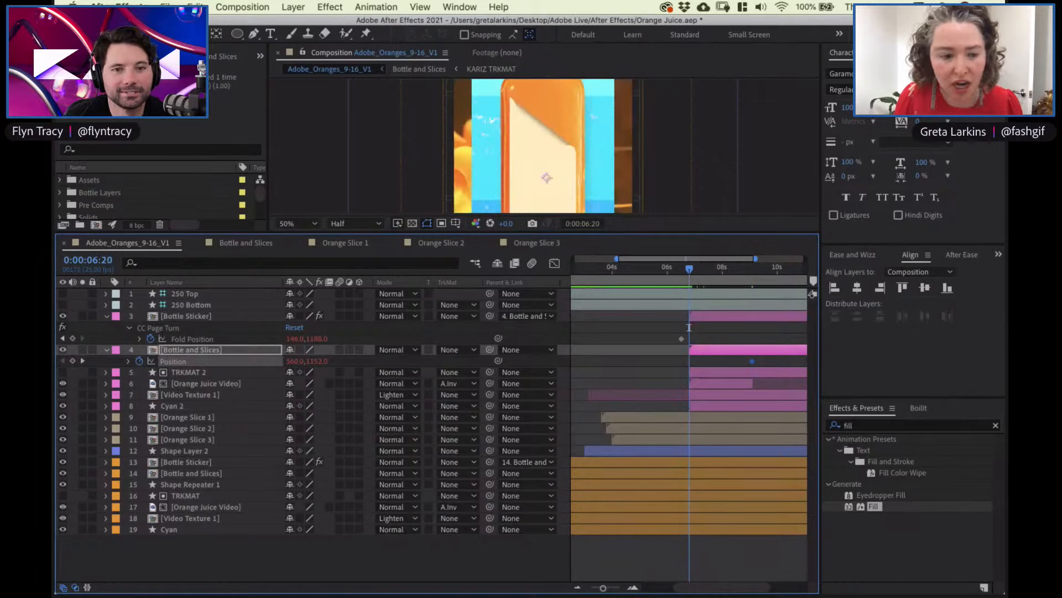
Raise the fuchsia Bottle and Slices layer above the frame at 0:00:06:20 so that the bottle drops into view
{"action": "key", "text": "comma"}
{"action": "key", "text": "comma"}
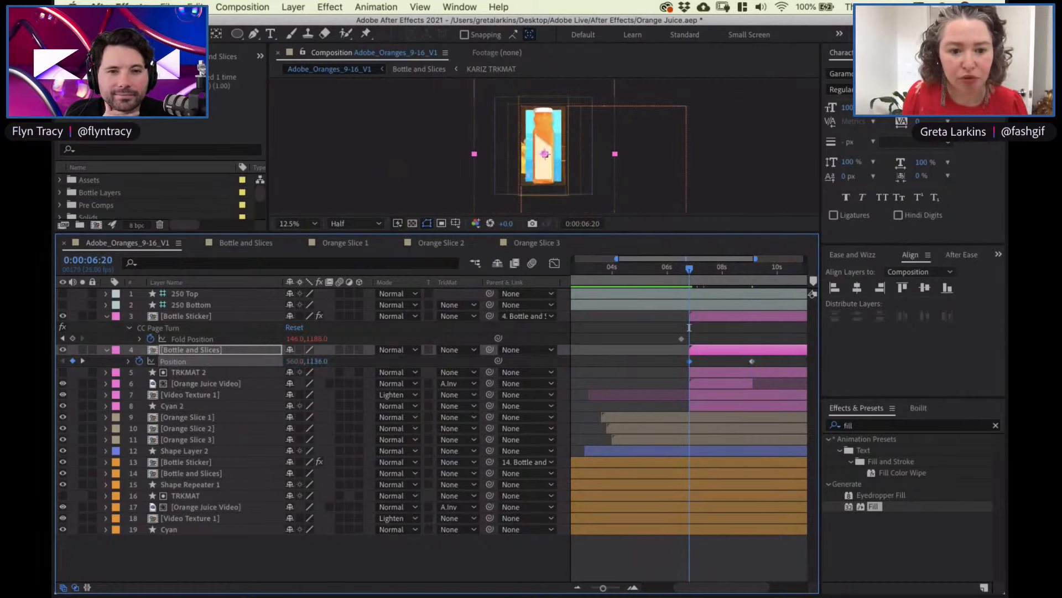
{"action": "key", "text": "shift+Up"}
{"action": "key", "text": "shift+Up"}
{"action": "key", "text": "shift+Up"}
{"action": "key", "text": "shift+Up"}
{"action": "key", "text": "shift+Up"}
{"action": "key", "text": "shift+Up"}
{"action": "key", "text": "shift+Up"}
{"action": "key", "text": "shift+Up"}
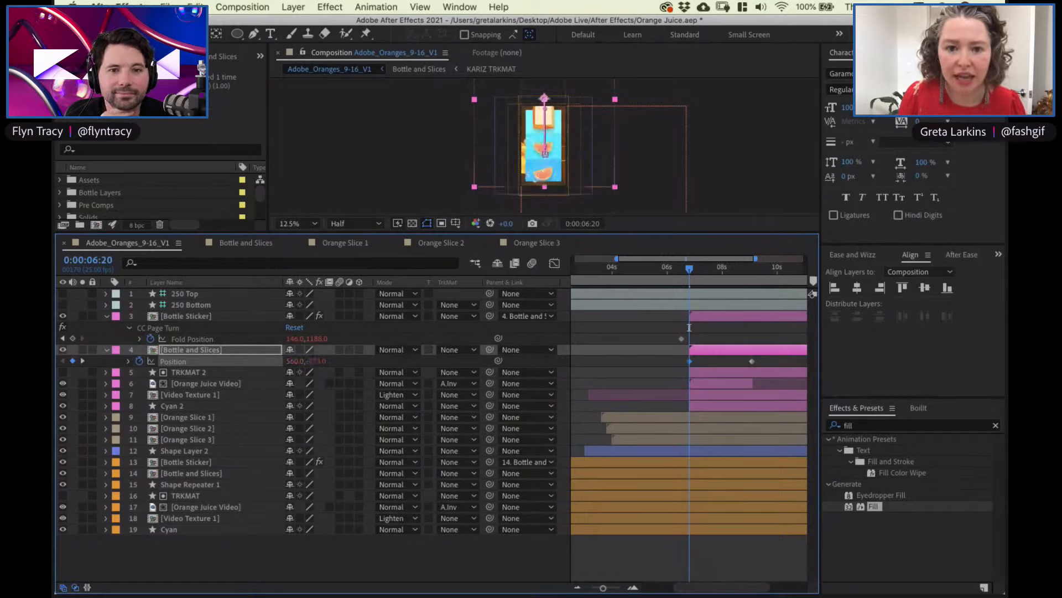
{"action": "key", "text": "shift+Up"}
{"action": "key", "text": "shift+Up"}
{"action": "key", "text": "shift+Up"}
{"action": "key", "text": "shift+Up"}
{"action": "key", "text": "shift+Up"}
{"action": "key", "text": "shift+Up"}
{"action": "key", "text": "shift+Up"}
{"action": "key", "text": "shift+Up"}
{"action": "key", "text": "shift+Up"}
{"action": "key", "text": "shift+Up"}
{"action": "key", "text": "shift+Up"}
{"action": "key", "text": "shift+Up"}
{"action": "key", "text": "shift+Up"}
{"action": "key", "text": "shift+Up"}
{"action": "key", "text": "shift+Up"}
{"action": "key", "text": "shift+Up"}
{"action": "key", "text": "shift+Up"}
{"action": "key", "text": "shift+Up"}
{"action": "key", "text": "shift+Up"}
{"action": "key", "text": "shift+Up"}
{"action": "key", "text": "shift+Up"}
{"action": "key", "text": "shift+Up"}
Play and step through the fuchsia bottle's drop-in to check its timing and whether slices show
{"action": "key", "text": "space"}
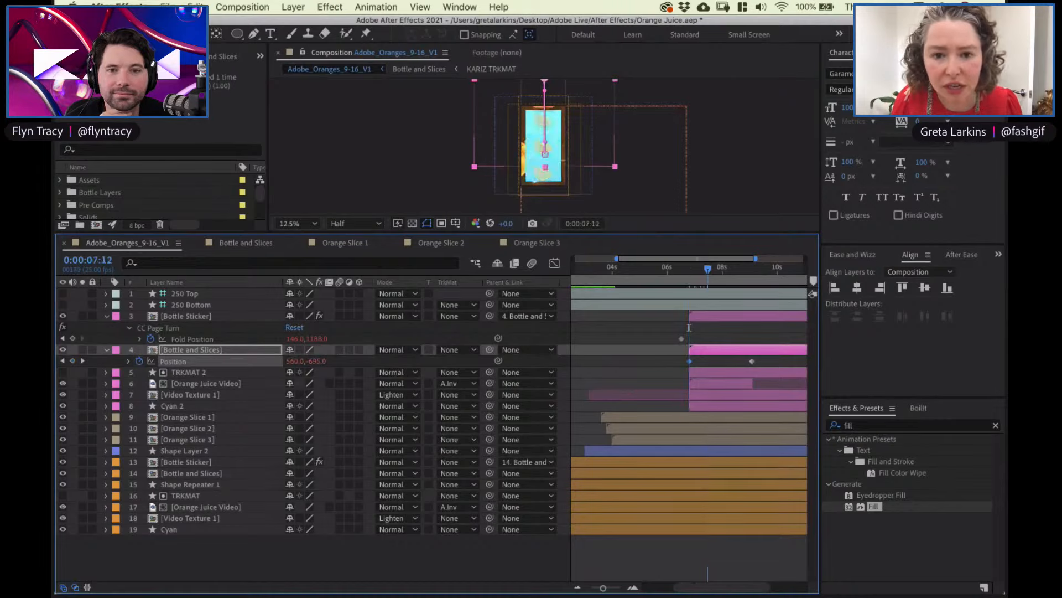
{"action": "key", "text": "Page_Down"}
{"action": "key", "text": "Page_Down"}
{"action": "key", "text": "Page_Down"}
{"action": "key", "text": "Page_Down"}
{"action": "key", "text": "Page_Down"}
{"action": "key", "text": "Page_Down"}
{"action": "key", "text": "Page_Down"}
{"action": "key", "text": "Page_Down"}
{"action": "key", "text": "Page_Down"}
{"action": "key", "text": "Page_Down"}
{"action": "key", "text": "Page_Down"}
{"action": "key", "text": "Page_Down"}
{"action": "key", "text": "Page_Down"}
{"action": "key", "text": "Page_Down"}
{"action": "key", "text": "Page_Down"}
{"action": "key", "text": "Page_Down"}
{"action": "key", "text": "Page_Down"}
{"action": "key", "text": "Page_Down"}
{"action": "key", "text": "Page_Down"}
{"action": "key", "text": "Page_Down"}
{"action": "key", "text": "Page_Up"}
{"action": "key", "text": "Page_Up"}
{"action": "key", "text": "Page_Up"}
{"action": "key", "text": "Page_Up"}
{"action": "key", "text": "Page_Up"}
{"action": "key", "text": "Page_Up"}
{"action": "key", "text": "Page_Up"}
{"action": "key", "text": "Page_Up"}
{"action": "key", "text": "Page_Up"}
{"action": "key", "text": "Page_Up"}
{"action": "key", "text": "Page_Up"}
{"action": "key", "text": "Page_Up"}
{"action": "key", "text": "Page_Up"}
{"action": "key", "text": "Page_Up"}
{"action": "key", "text": "Page_Up"}
{"action": "key", "text": "Page_Up"}
{"action": "key", "text": "Page_Up"}
{"action": "key", "text": "Page_Up"}
{"action": "key", "text": "Page_Up"}
{"action": "key", "text": "Page_Up"}
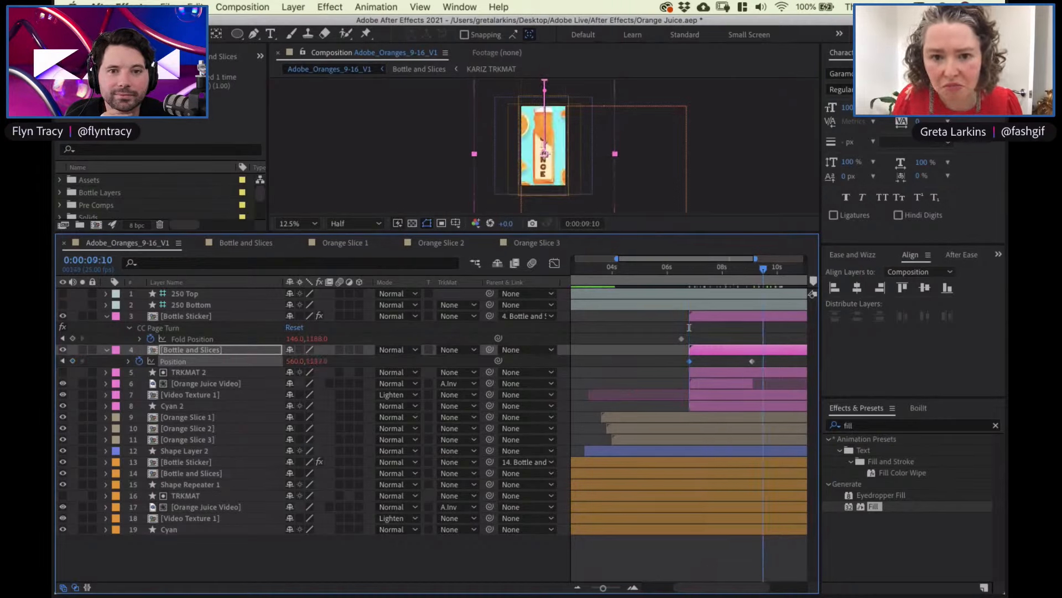
{"action": "key", "text": "Page_Up"}
{"action": "key", "text": "Page_Up"}
{"action": "key", "text": "Page_Up"}
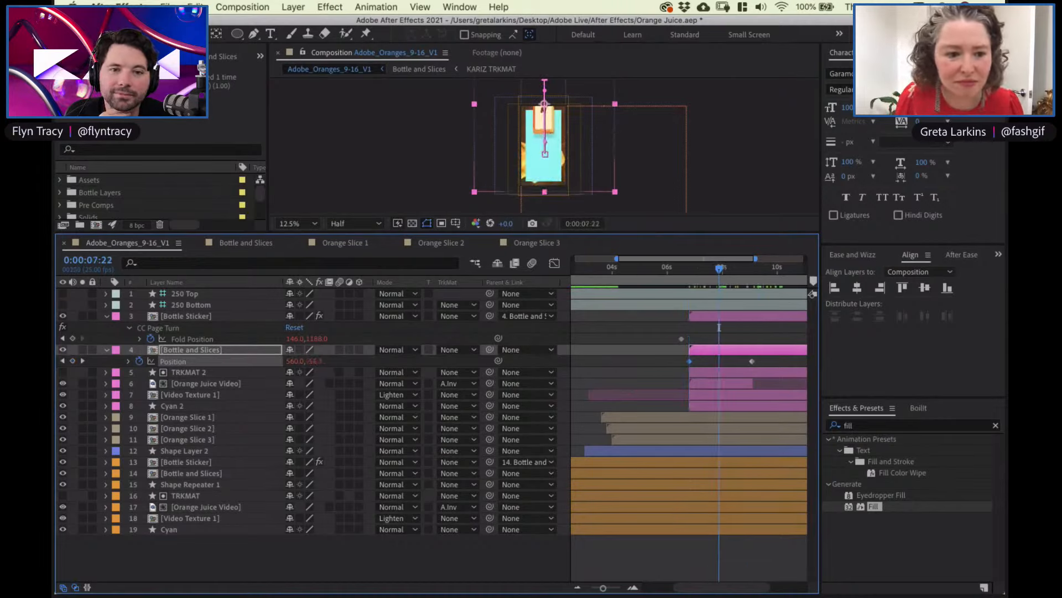
Duplicate the Bottle and Slices precomp and replace the fuchsia layer's source with the copy, Bottle and Slices 2
{"action": "left_click", "coordinate": [719, 328]}
{"action": "left_click_drag", "start_coordinate": [476, 231], "coordinate": [476, 355]}
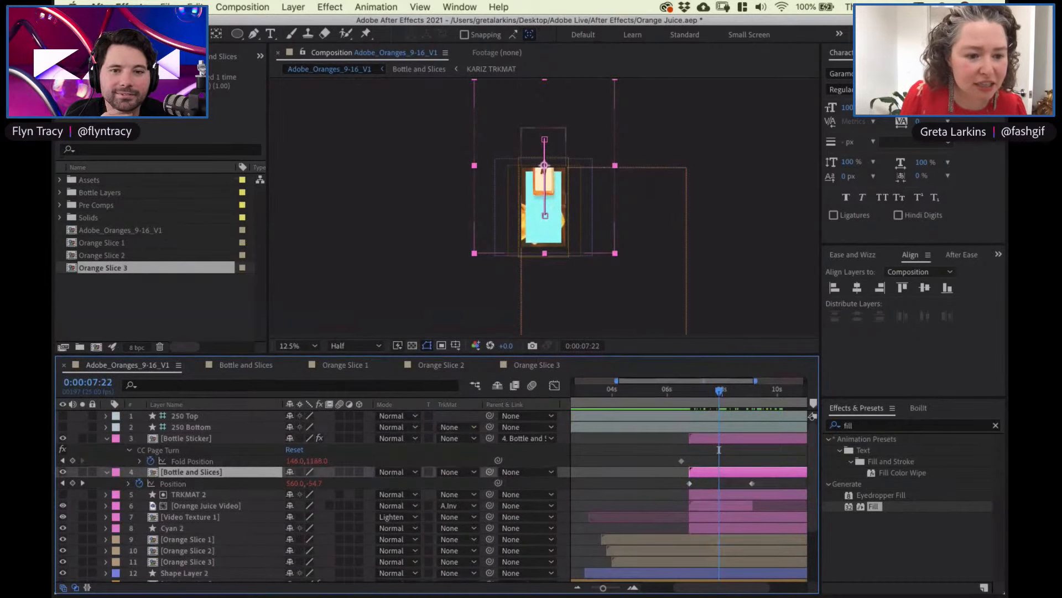
{"action": "right_click", "coordinate": [187, 477]}
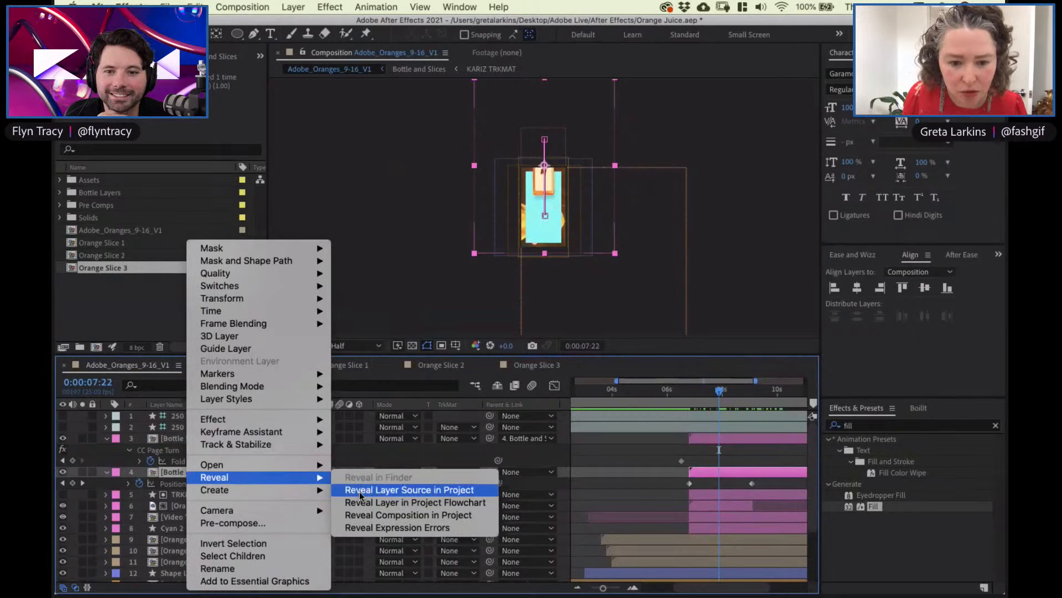
{"action": "left_click", "coordinate": [410, 490]}
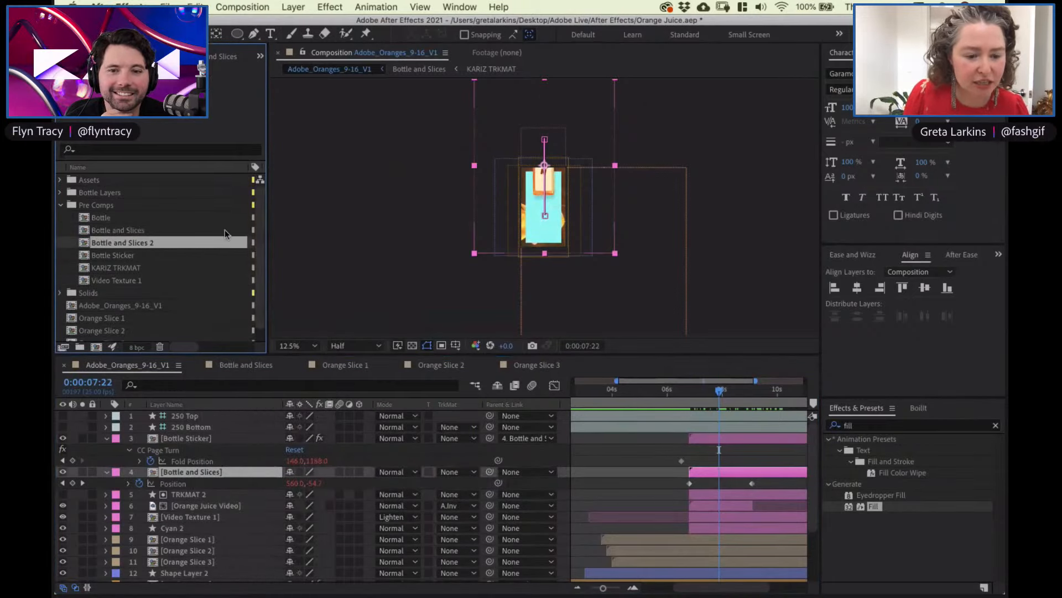
{"action": "left_click_drag", "start_coordinate": [171, 243], "coordinate": [230, 476]}
Open Bottle and Slices 2 and delete the layers Orange Slice 1 through Orange Slice 11
{"action": "double_click", "coordinate": [237, 471]}
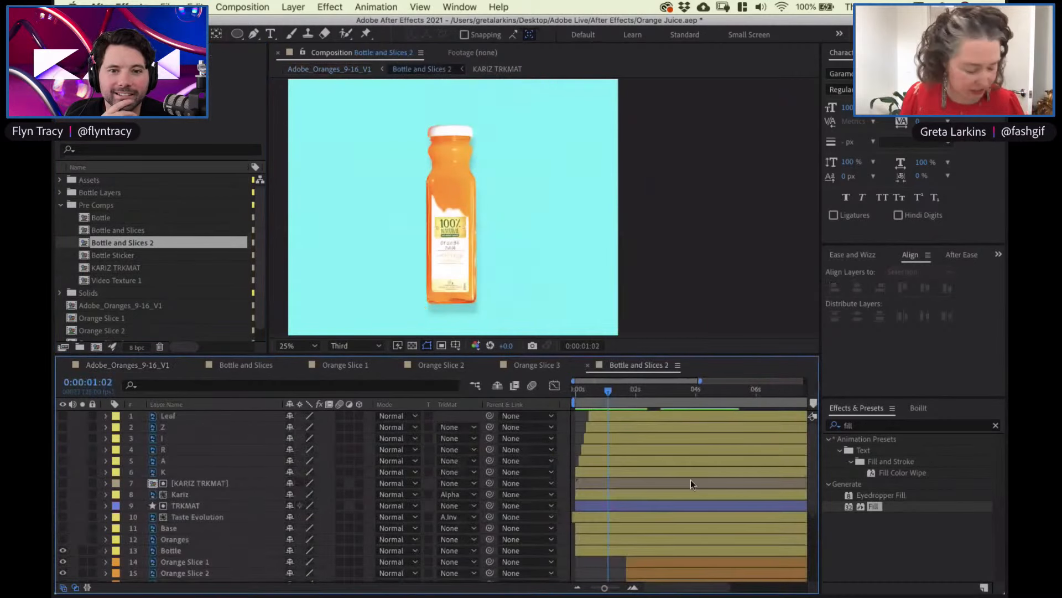
{"action": "key", "text": "grave"}
{"action": "left_click", "coordinate": [202, 252]}
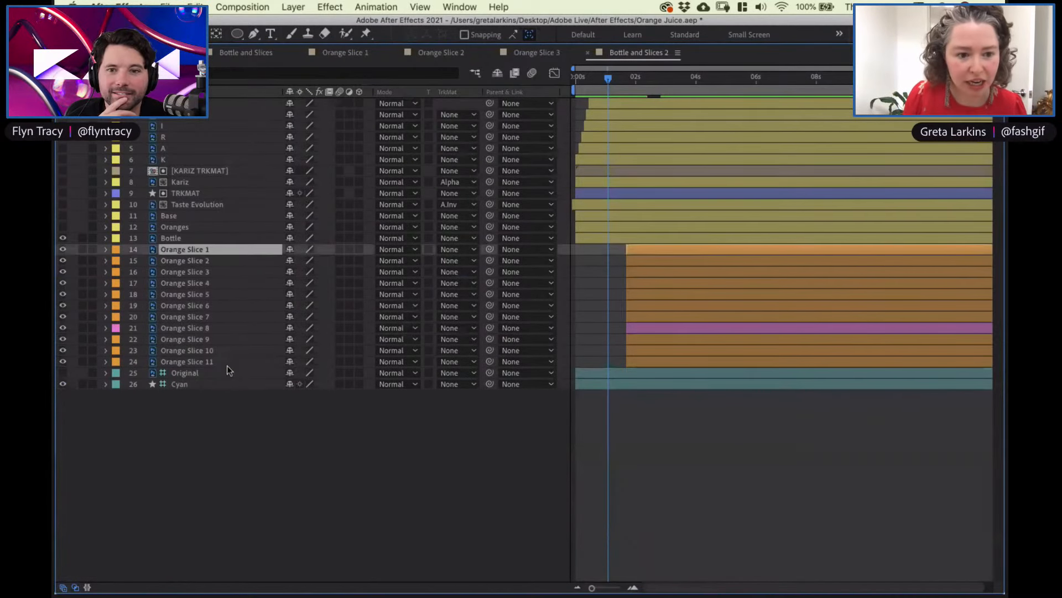
{"action": "left_click", "coordinate": [228, 361], "text": "shift"}
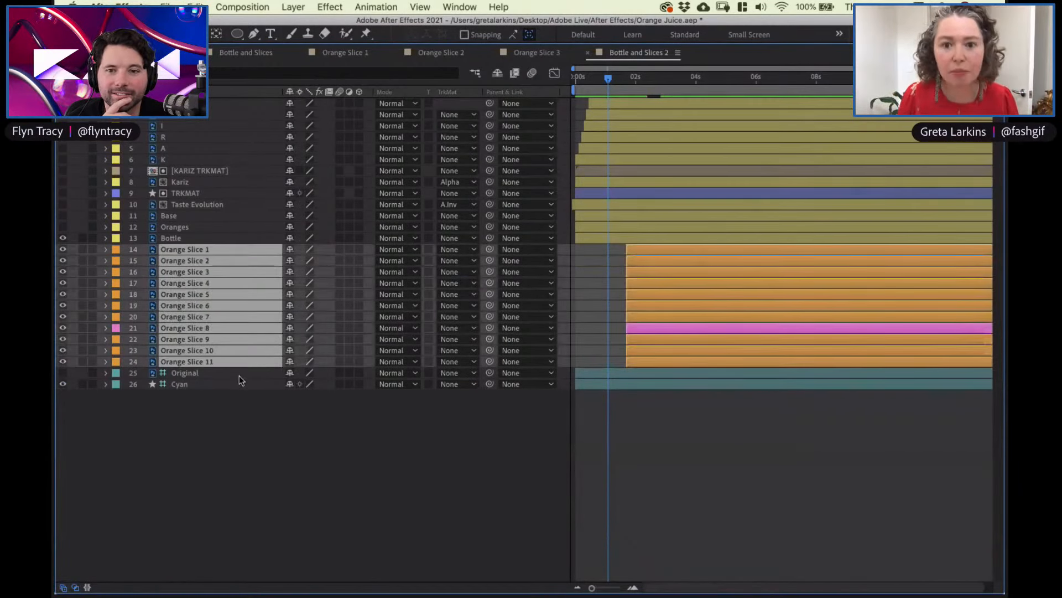
{"action": "key", "text": "Delete"}
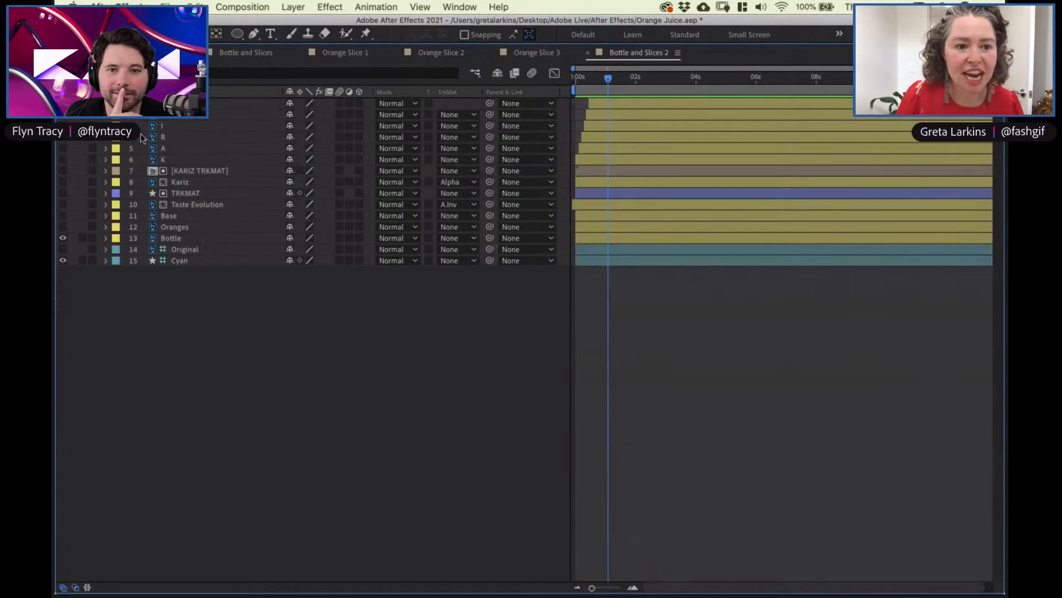
Return to the Adobe_Oranges_9-16_V1 composition and play it from the start in an enlarged viewer fitted to the frame
{"action": "left_click", "coordinate": [127, 53]}
{"action": "key", "text": "grave"}
{"action": "key", "text": "space"}
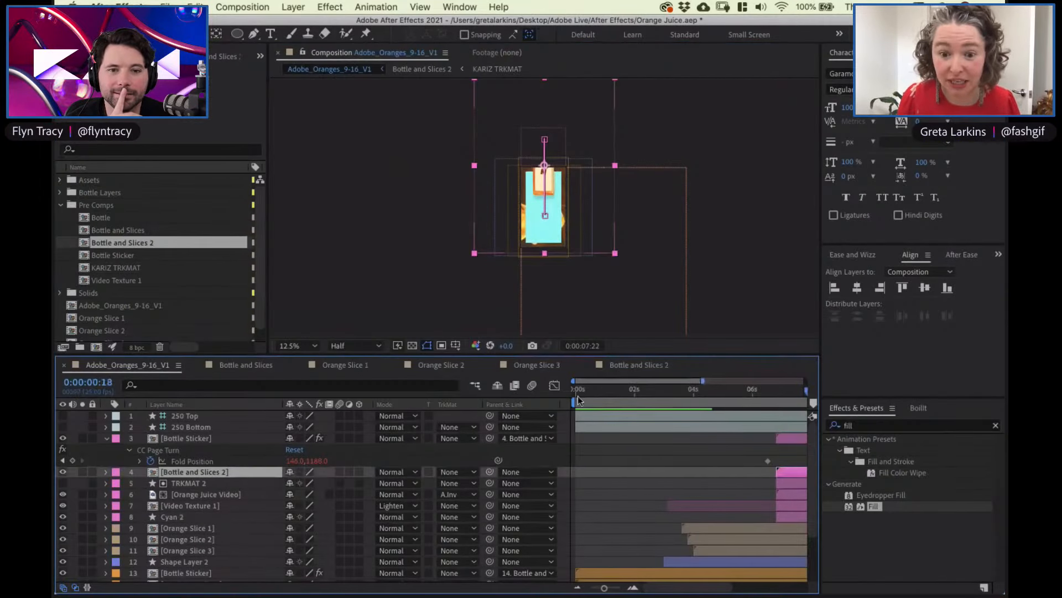
{"action": "key", "text": "grave"}
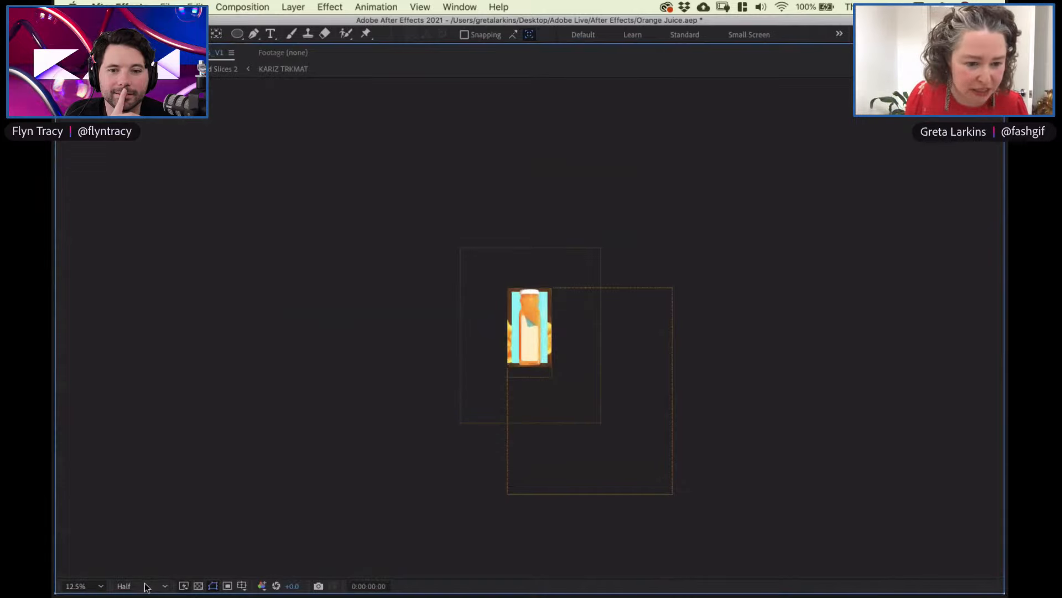
{"action": "left_click", "coordinate": [97, 586]}
{"action": "left_click", "coordinate": [109, 353]}
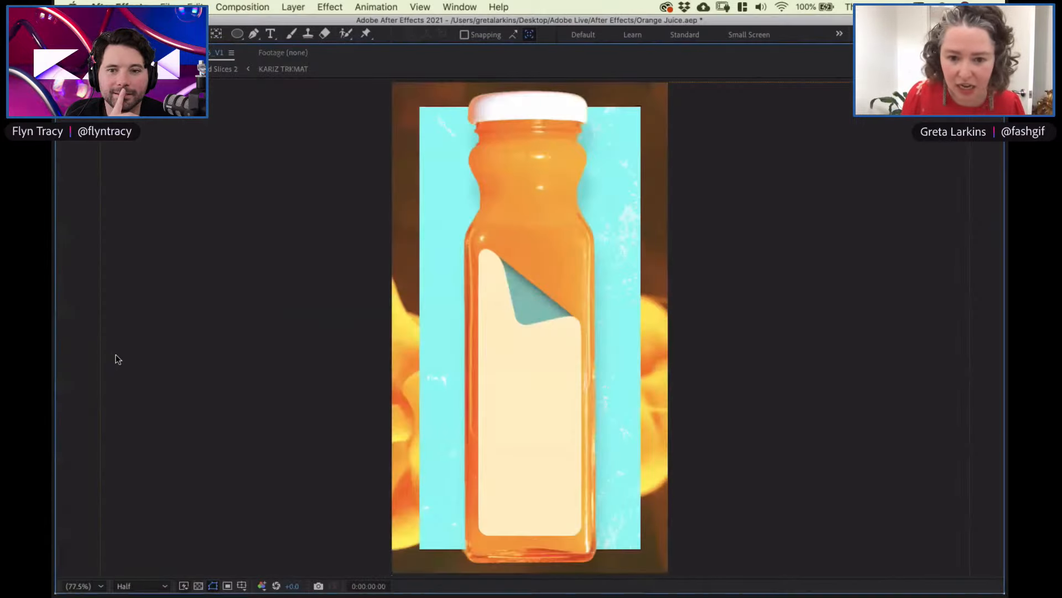
{"action": "key", "text": "space"}
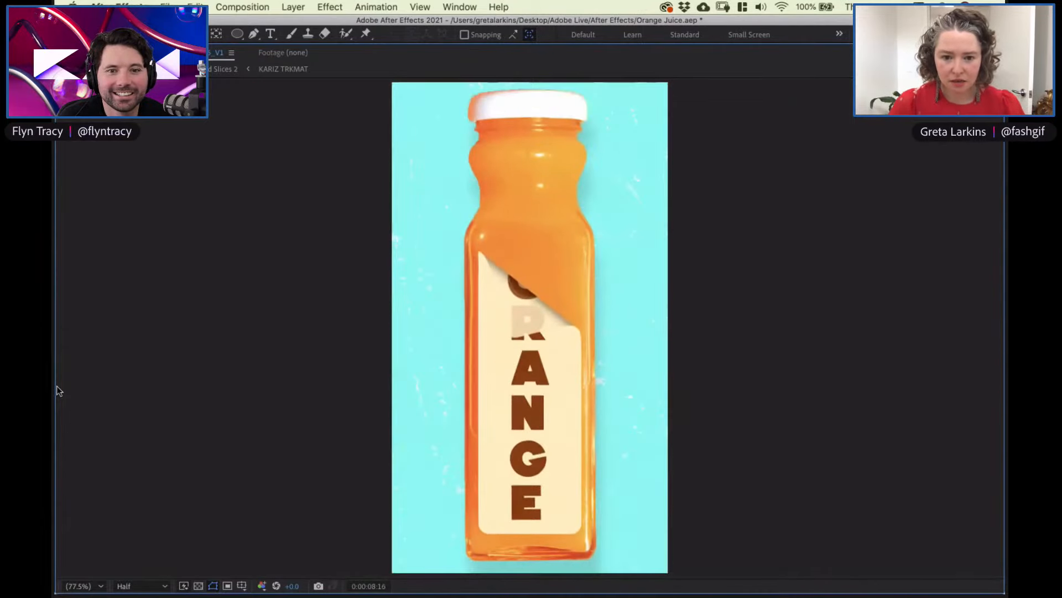
{"action": "key", "text": "space"}
{"action": "key", "text": "grave"}
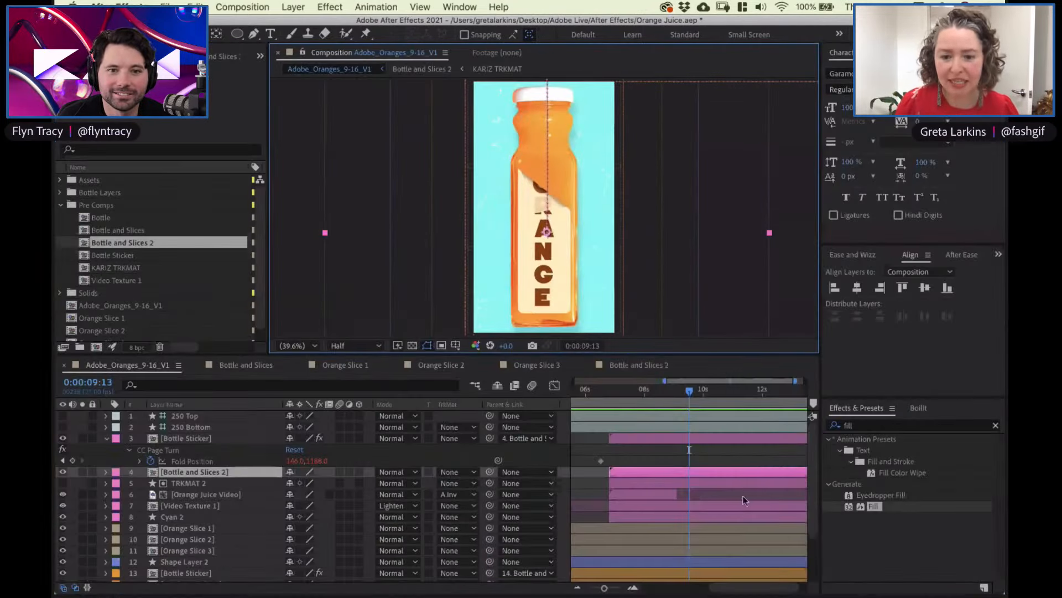
Scrub through the repeated bottle scene and end the work area at 0:00:08:17
{"action": "left_click_drag", "start_coordinate": [690, 389], "coordinate": [654, 390]}
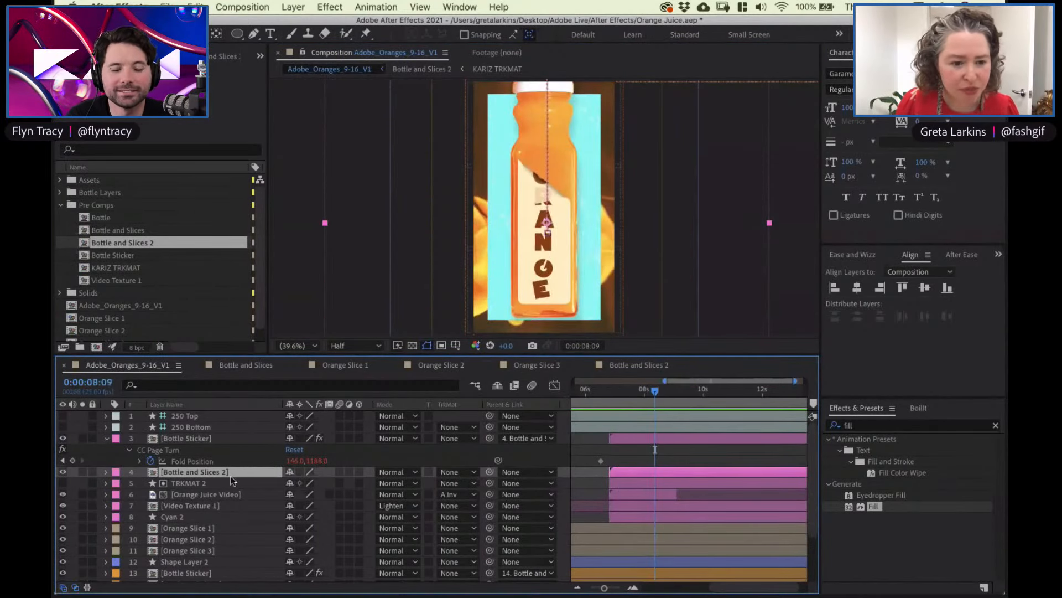
{"action": "left_click", "coordinate": [242, 438]}
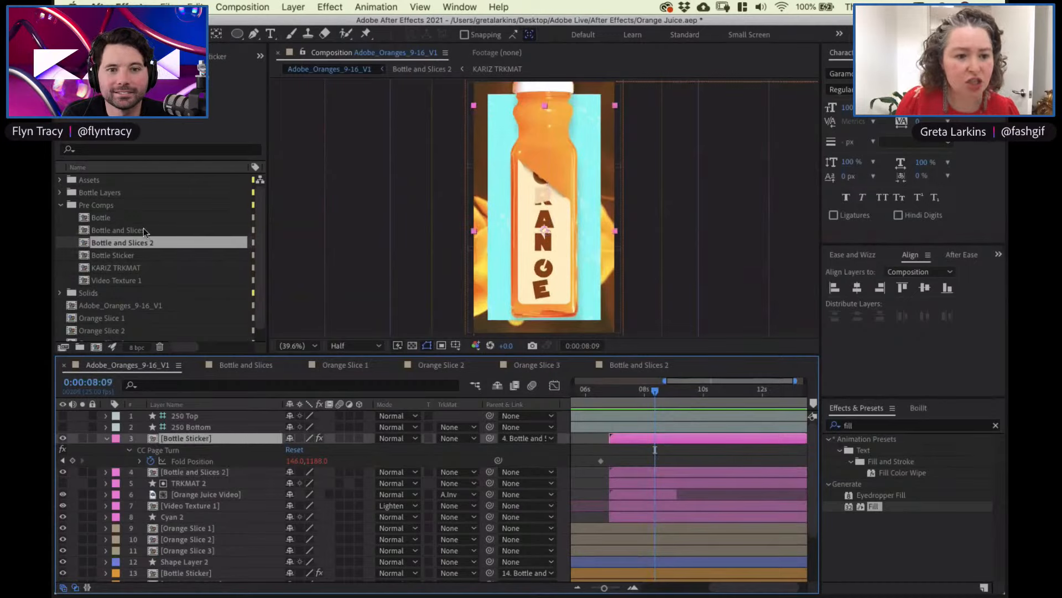
{"action": "left_click_drag", "start_coordinate": [655, 391], "coordinate": [666, 391]}
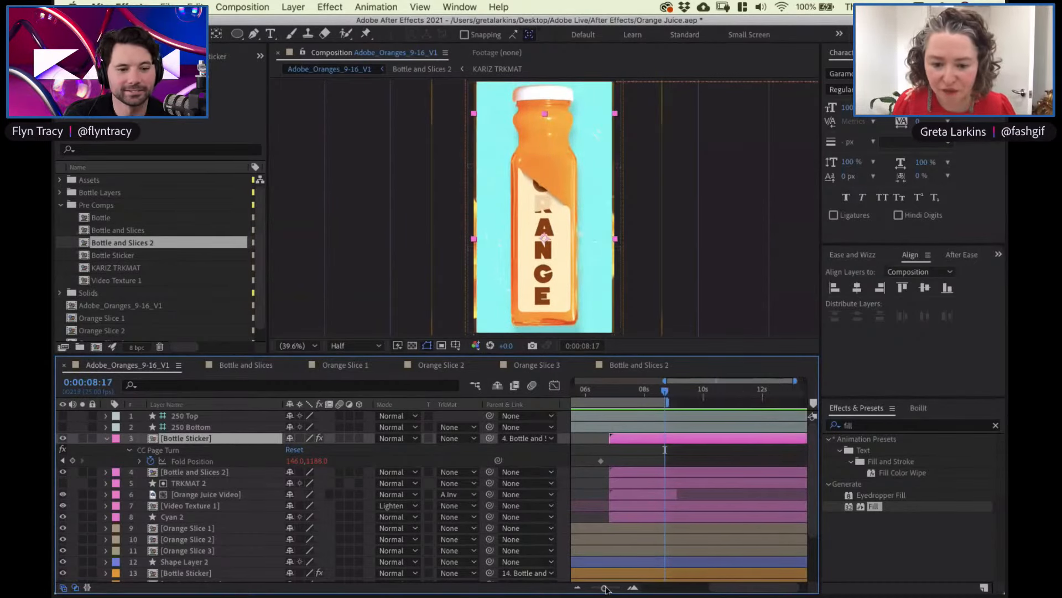
{"action": "left_click_drag", "start_coordinate": [605, 588], "coordinate": [592, 588]}
Play the trimmed loop from the start in the enlarged viewer and save the project
{"action": "left_click_drag", "start_coordinate": [591, 389], "coordinate": [557, 439]}
{"action": "key", "text": "grave"}
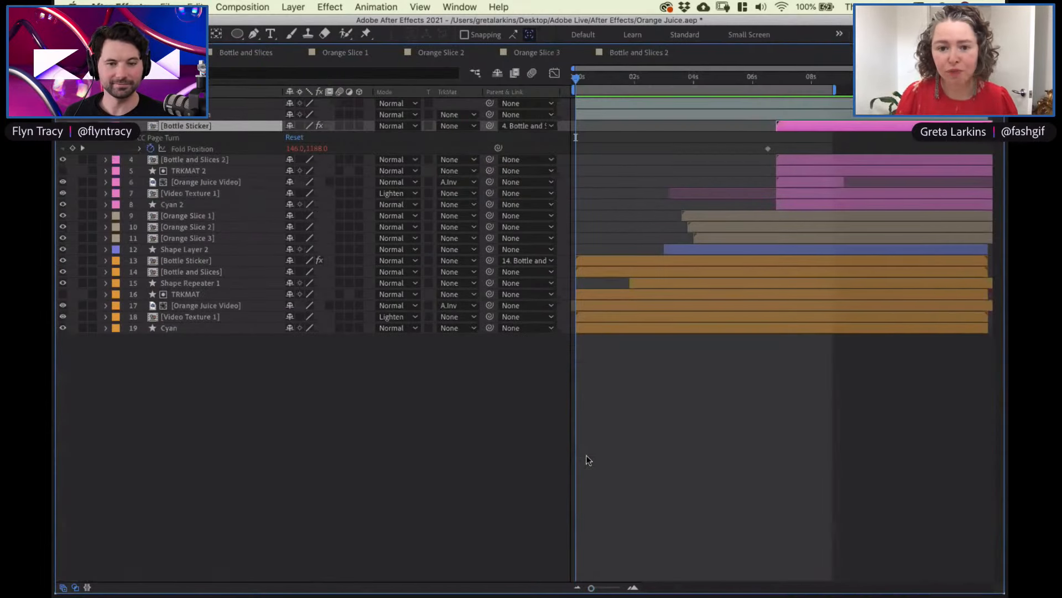
{"action": "key", "text": "equal"}
{"action": "key", "text": "grave"}
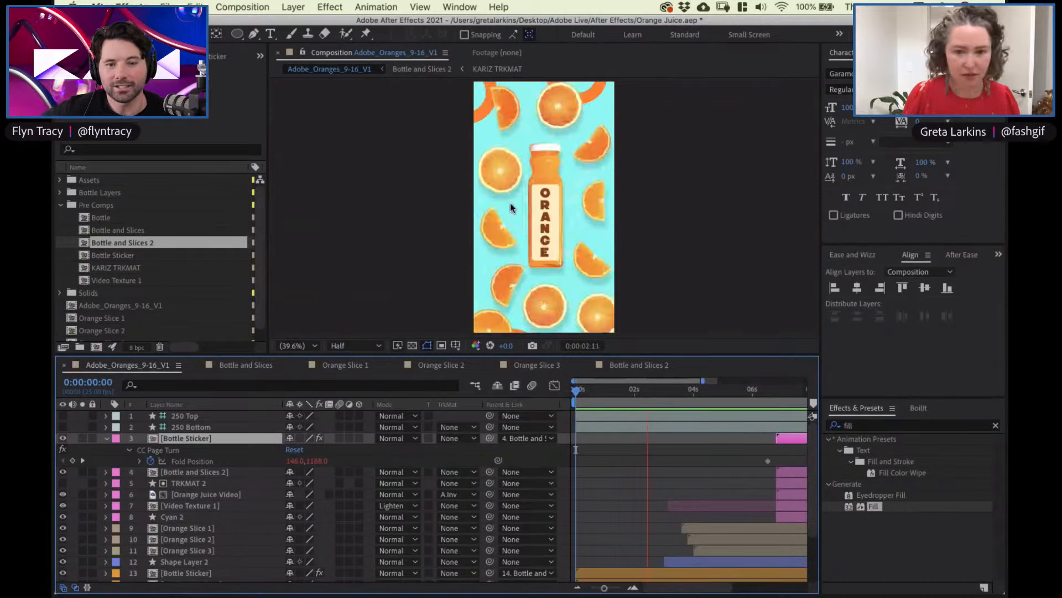
{"action": "key", "text": "grave"}
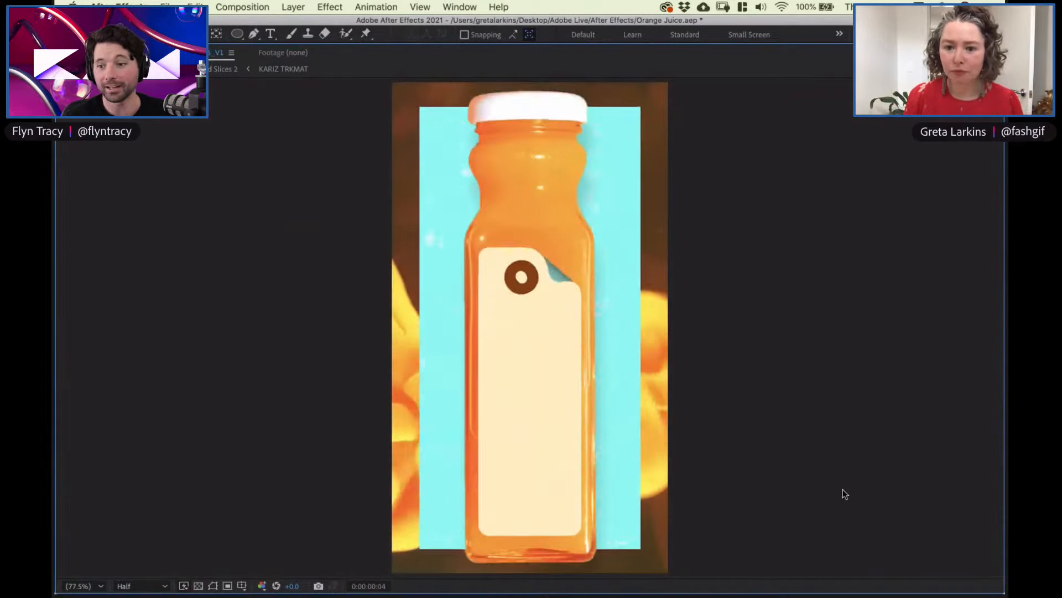
{"action": "key", "text": "super+s"}
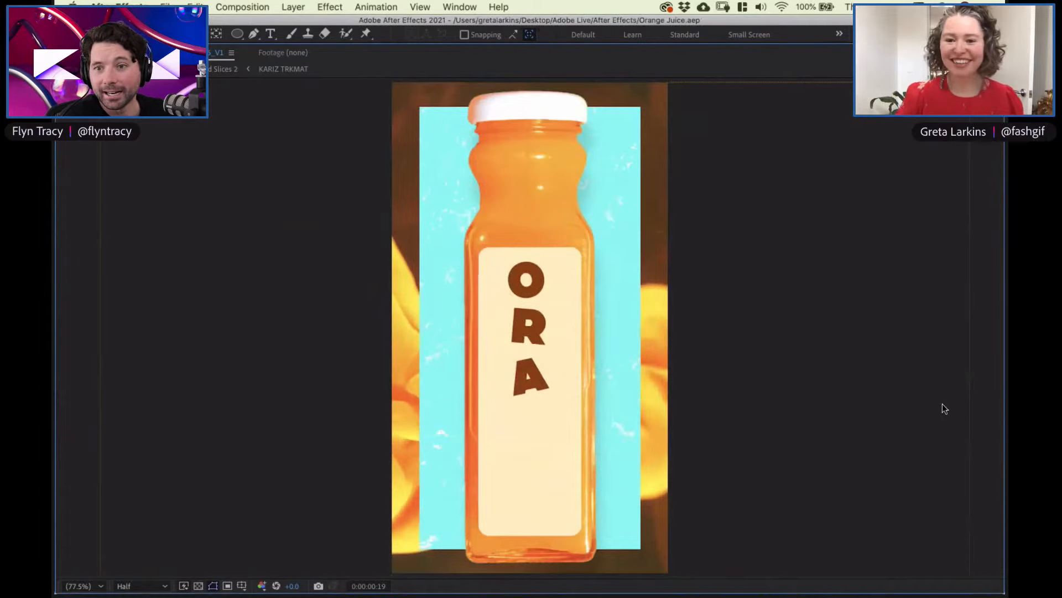